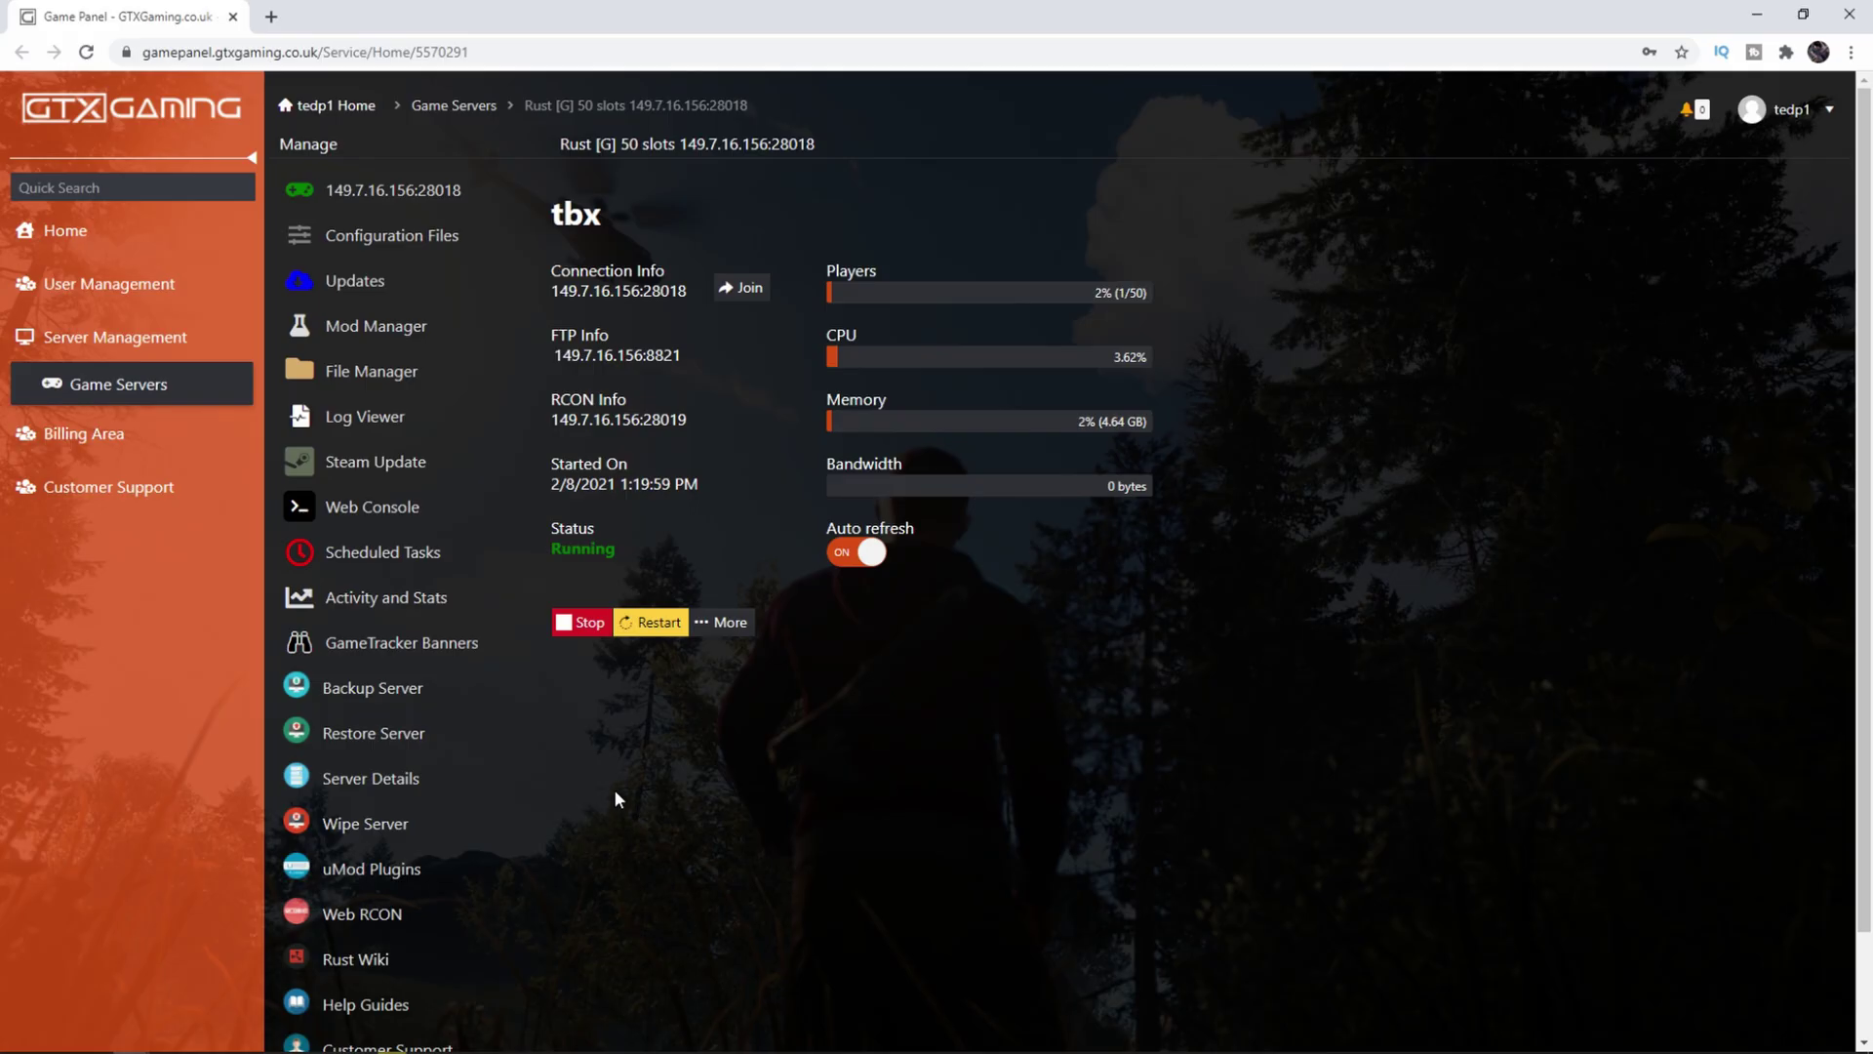
# Look up the server's RCON Details in the game panel and copy the hostname IP.
pyautogui.click(395, 789)
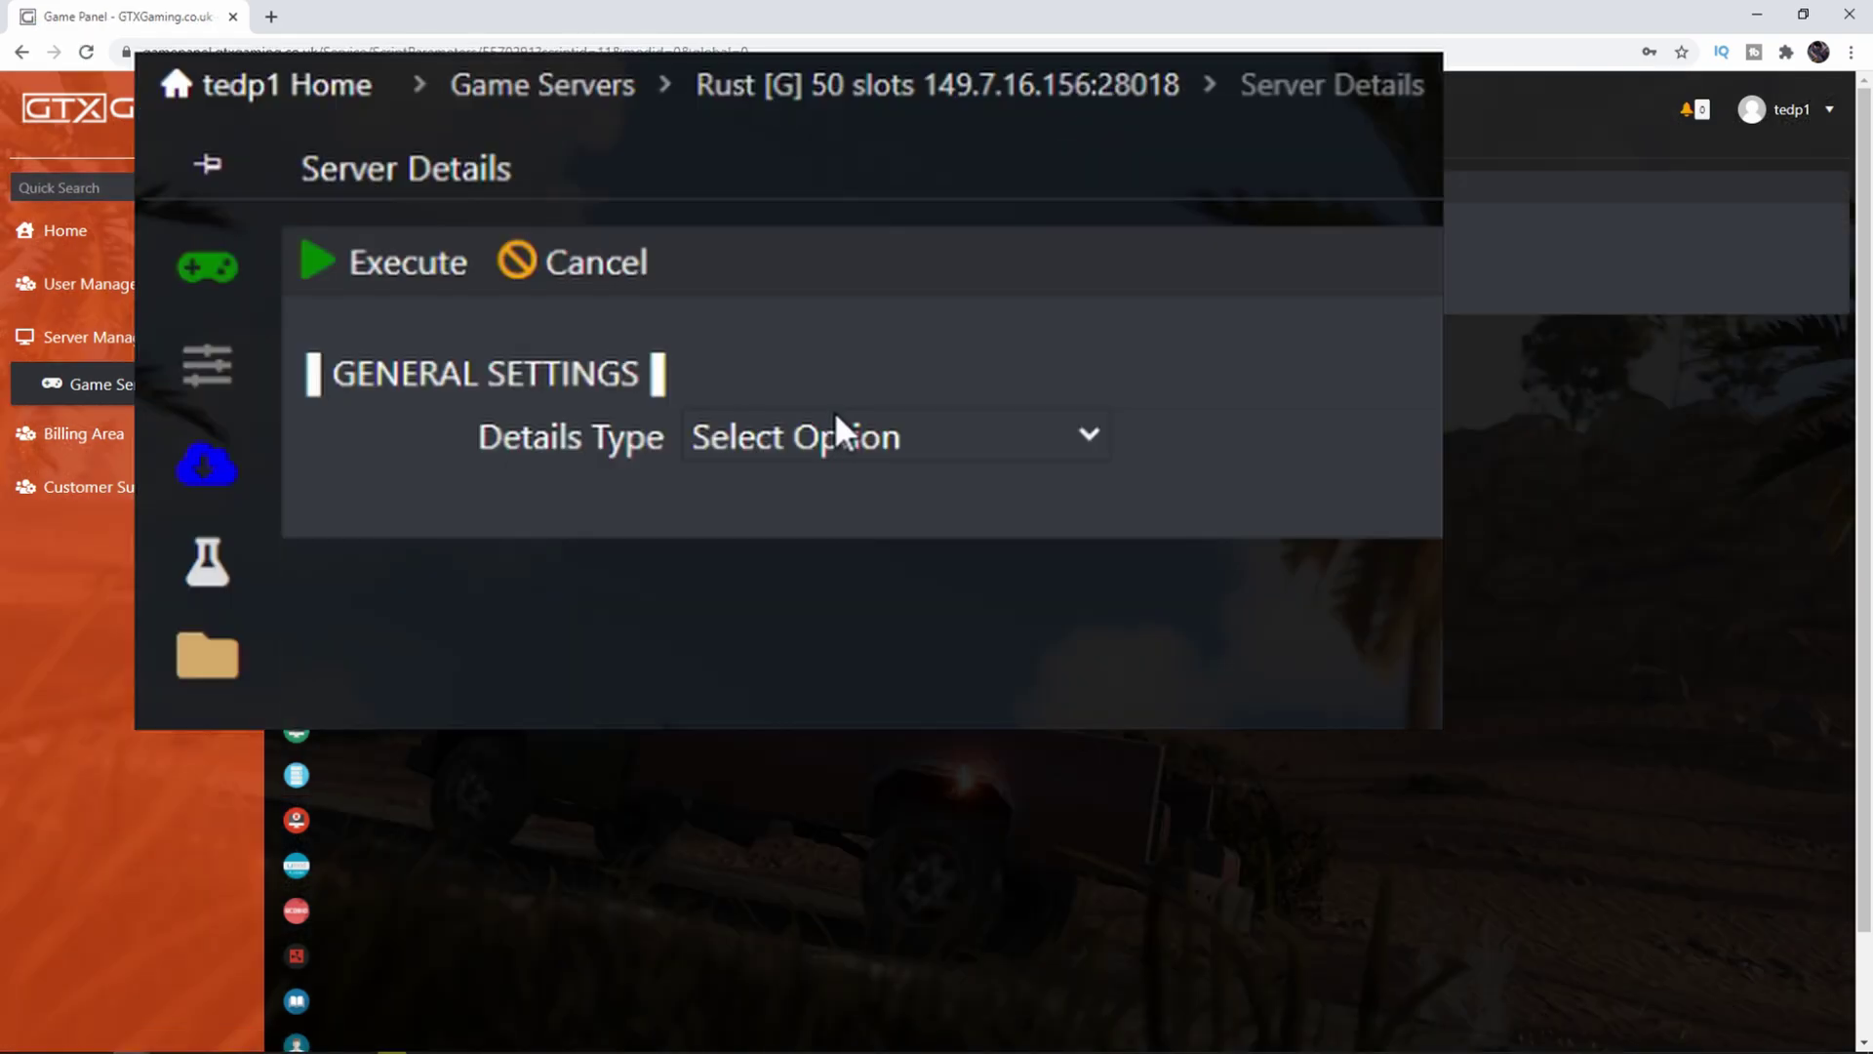
pyautogui.click(926, 455)
pyautogui.click(826, 635)
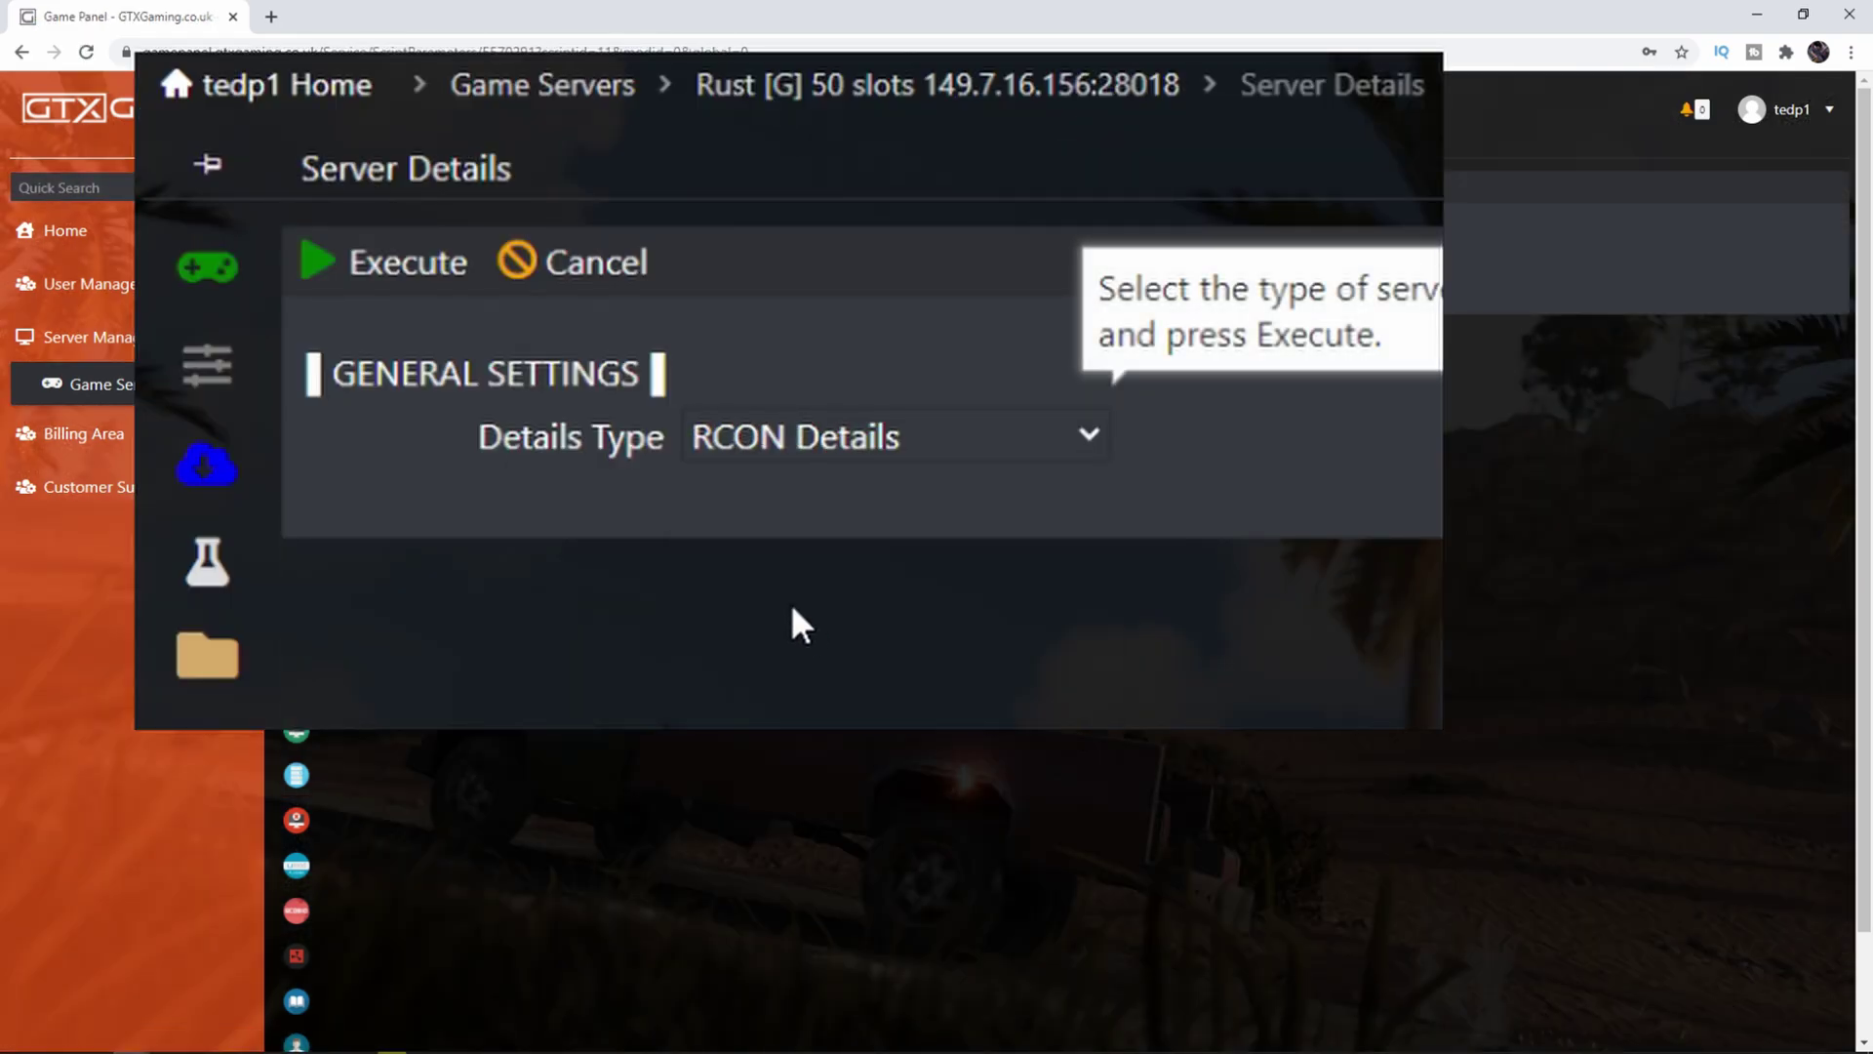
pyautogui.click(404, 276)
pyautogui.doubleClick(621, 393)
pyautogui.rightClick(622, 393)
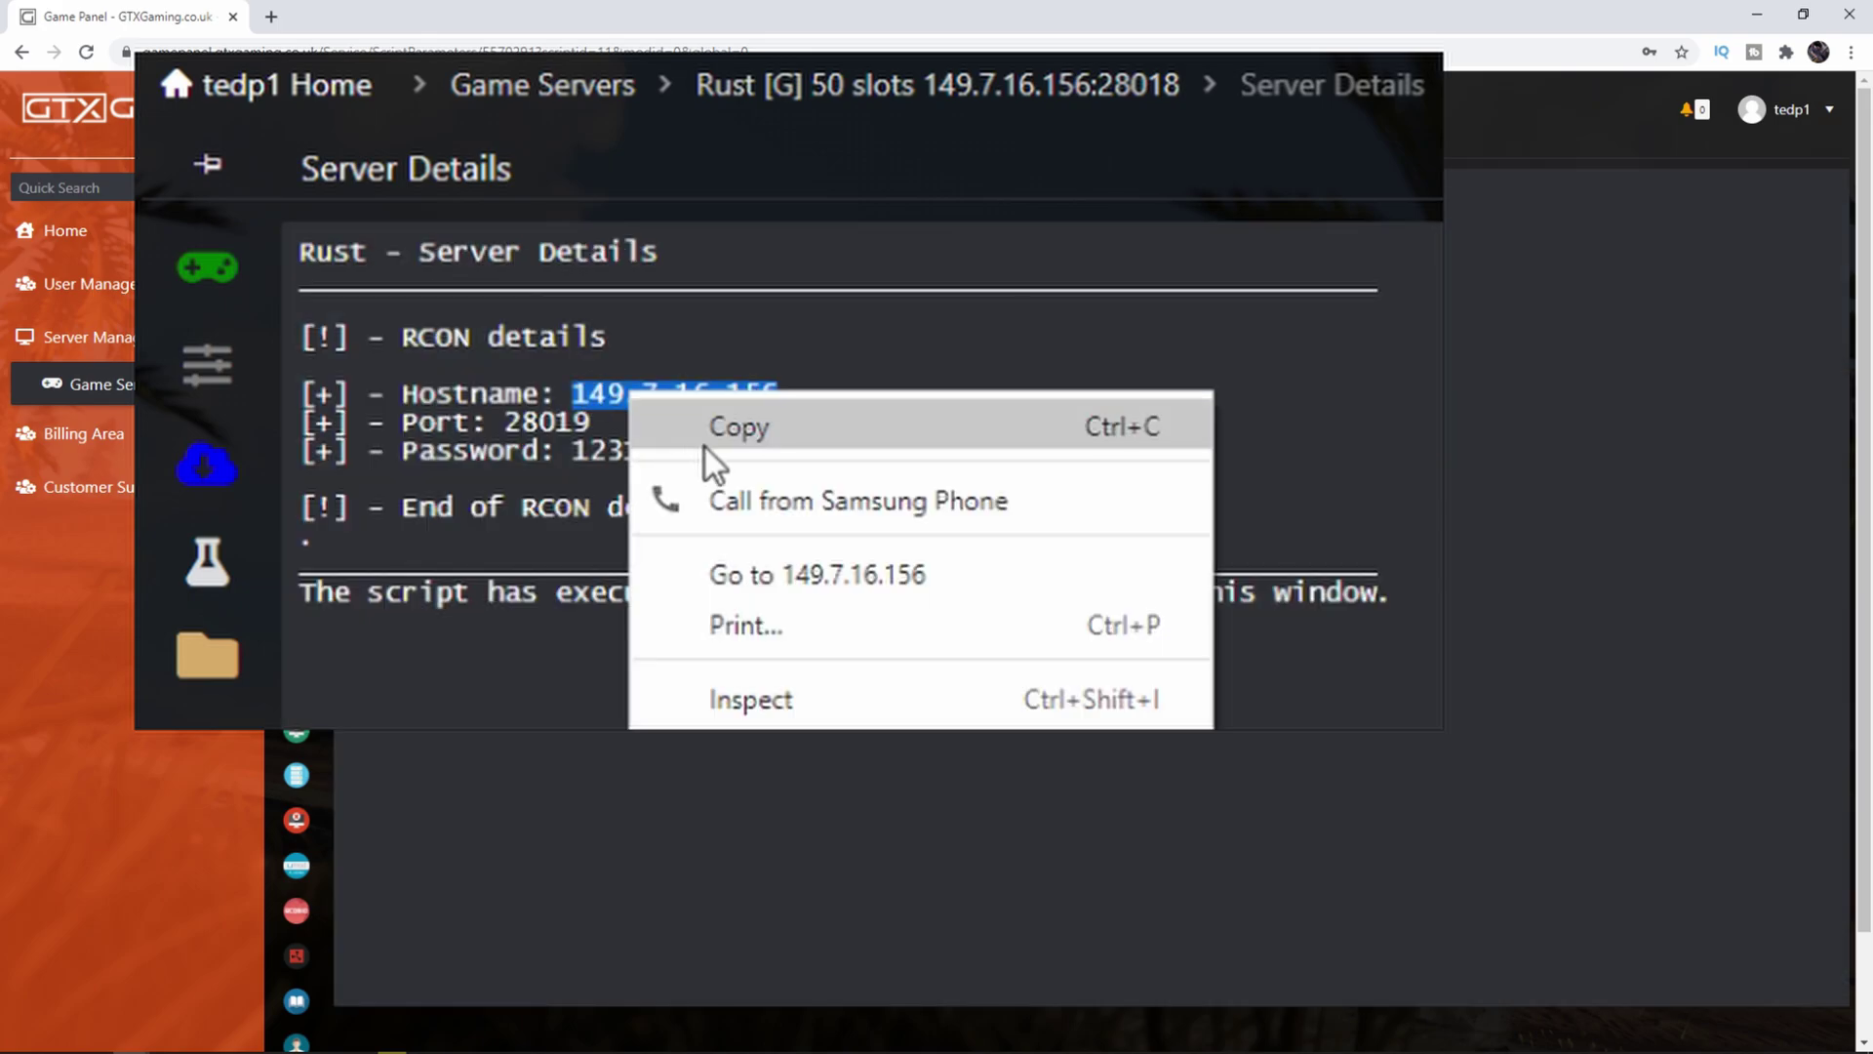
pyautogui.click(726, 430)
# Copy the server port 28018 from the overview into RustAdmin's Server port field.
pyautogui.doubleClick(624, 450)
pyautogui.click(663, 680)
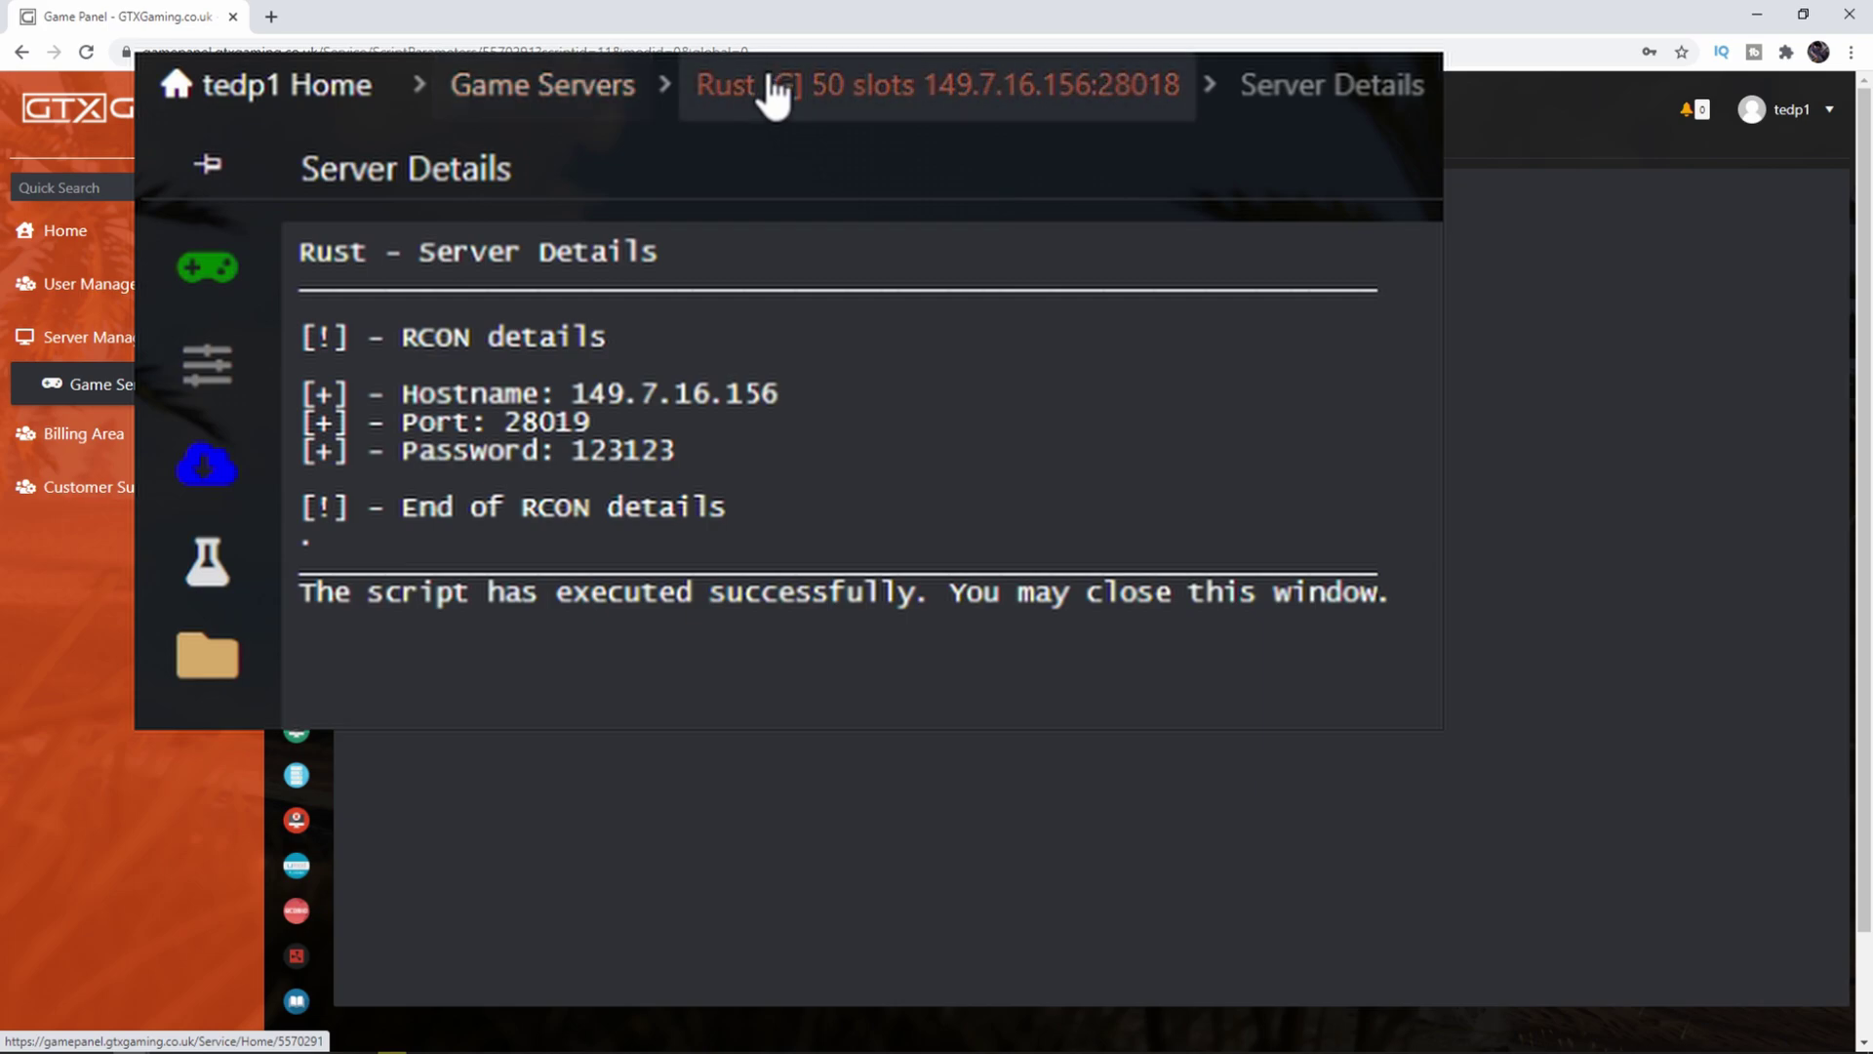
pyautogui.click(773, 91)
pyautogui.moveTo(966, 507); pyautogui.dragTo(1049, 518)
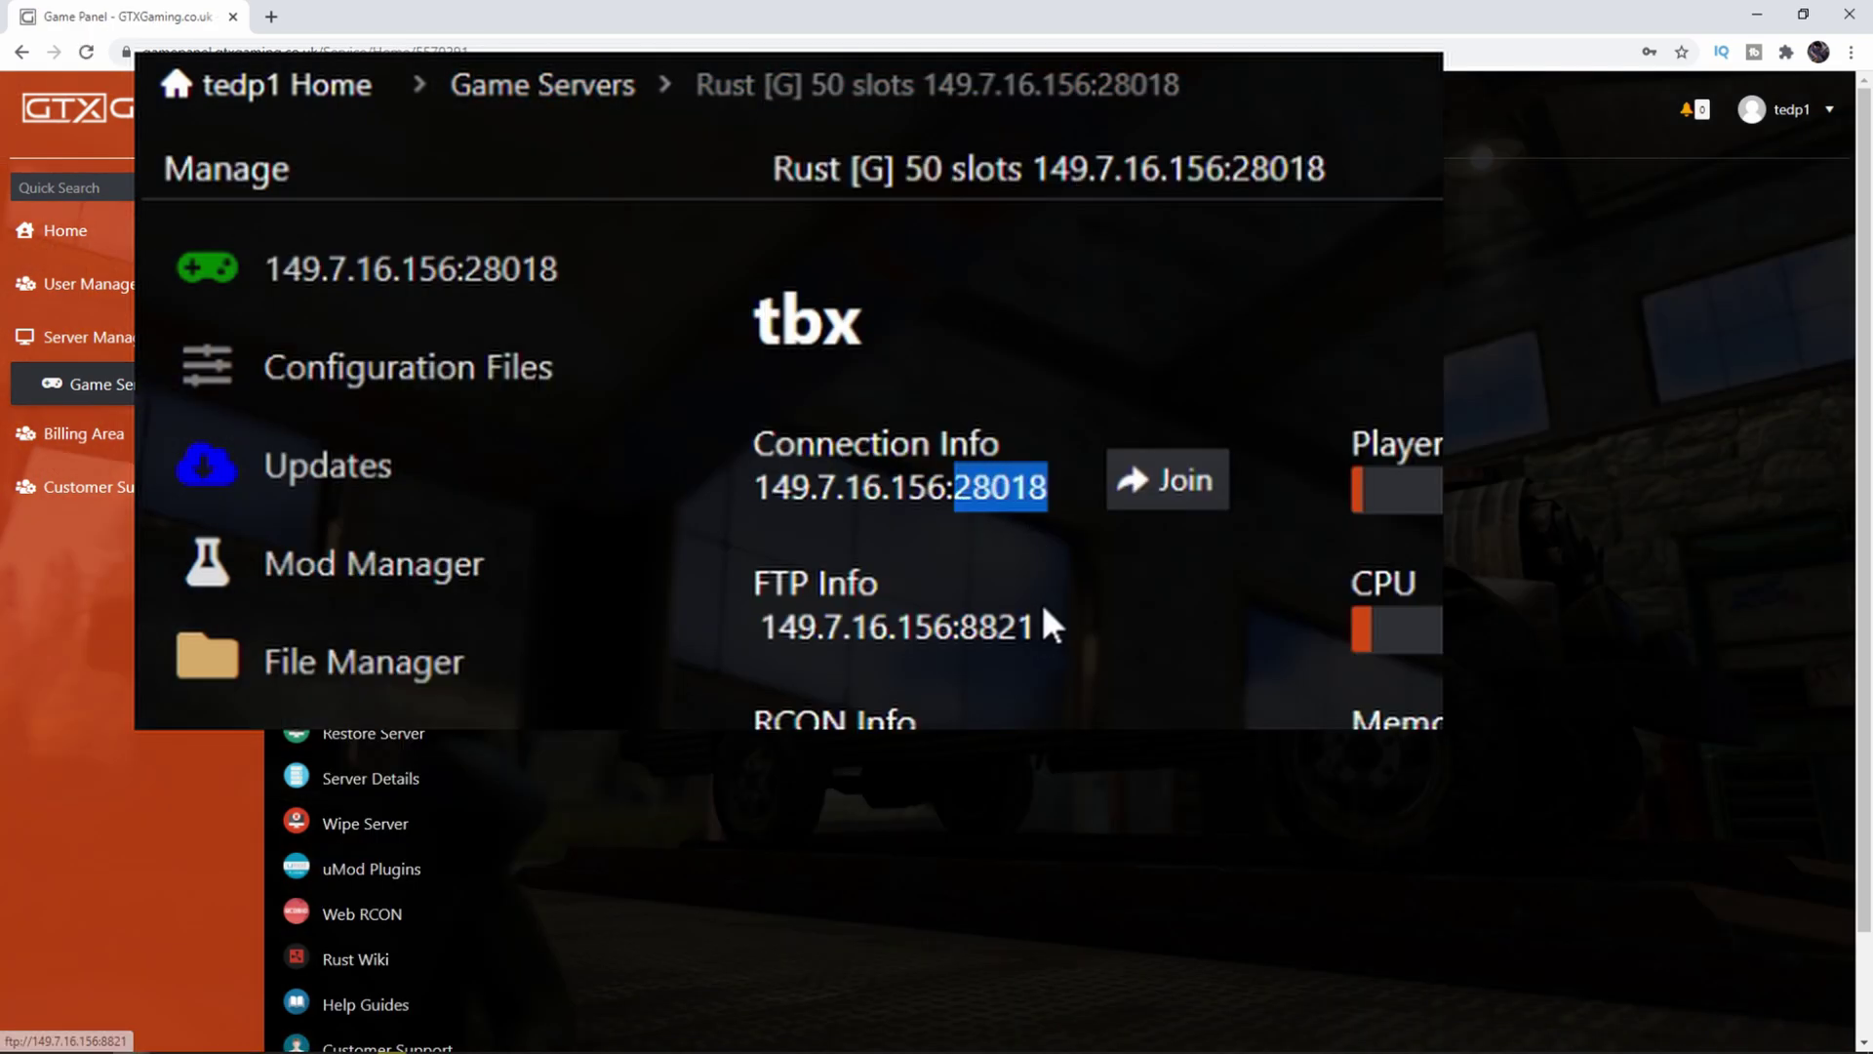
pyautogui.hotkey('alt', 'Tab')
pyautogui.hotkey('ctrl', 'v')
pyautogui.click(119, 598)
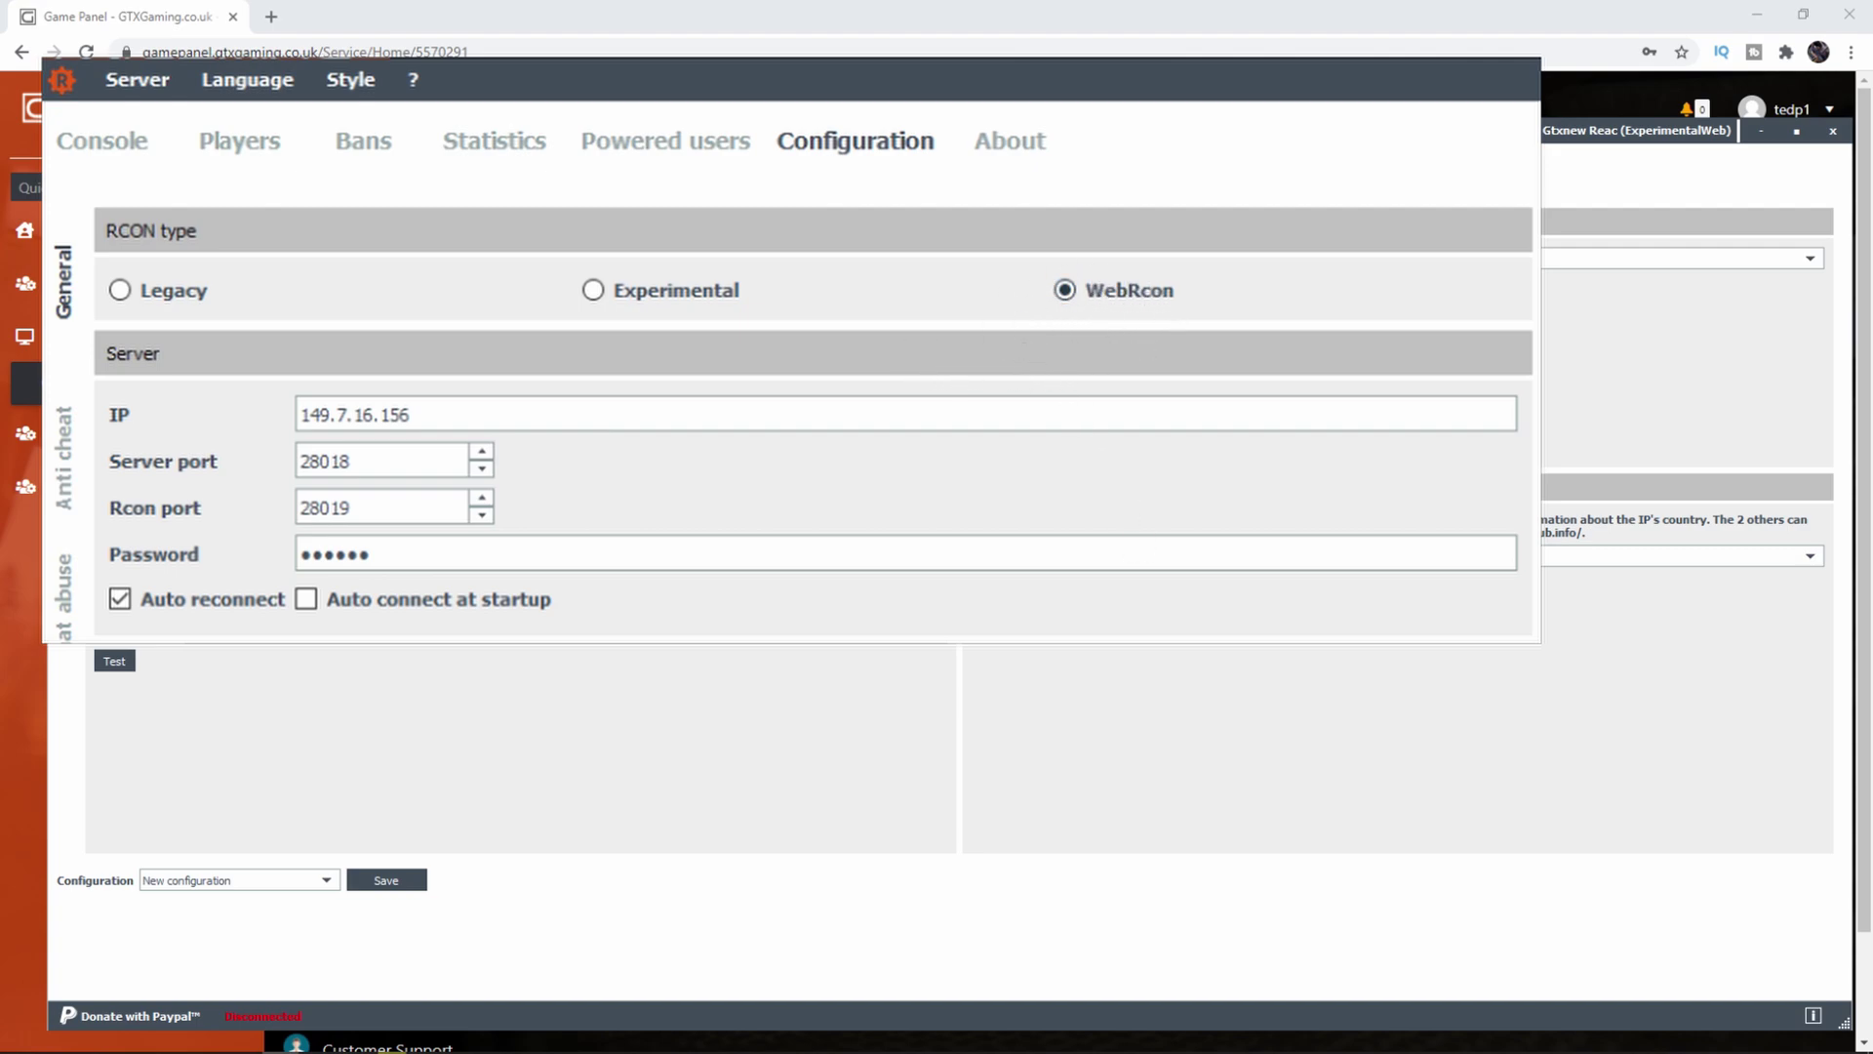
pyautogui.click(147, 83)
pyautogui.click(131, 119)
pyautogui.click(137, 80)
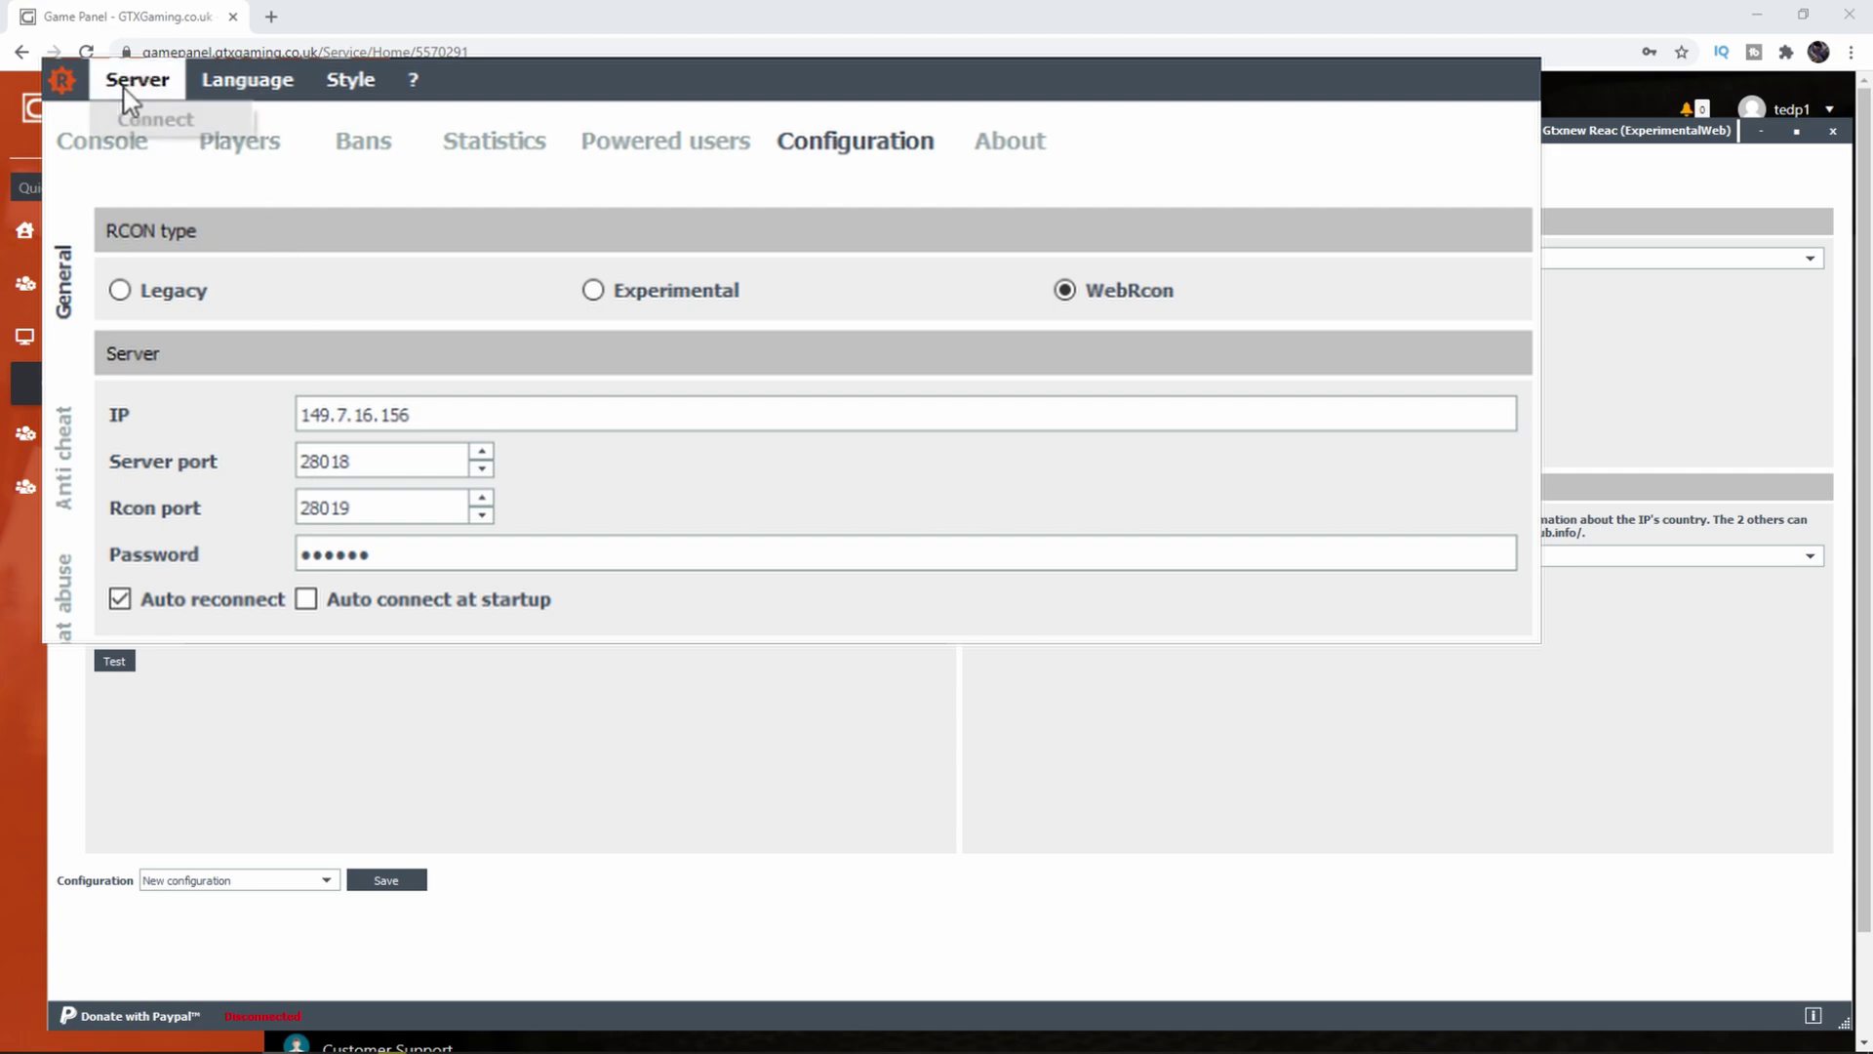
pyautogui.click(142, 121)
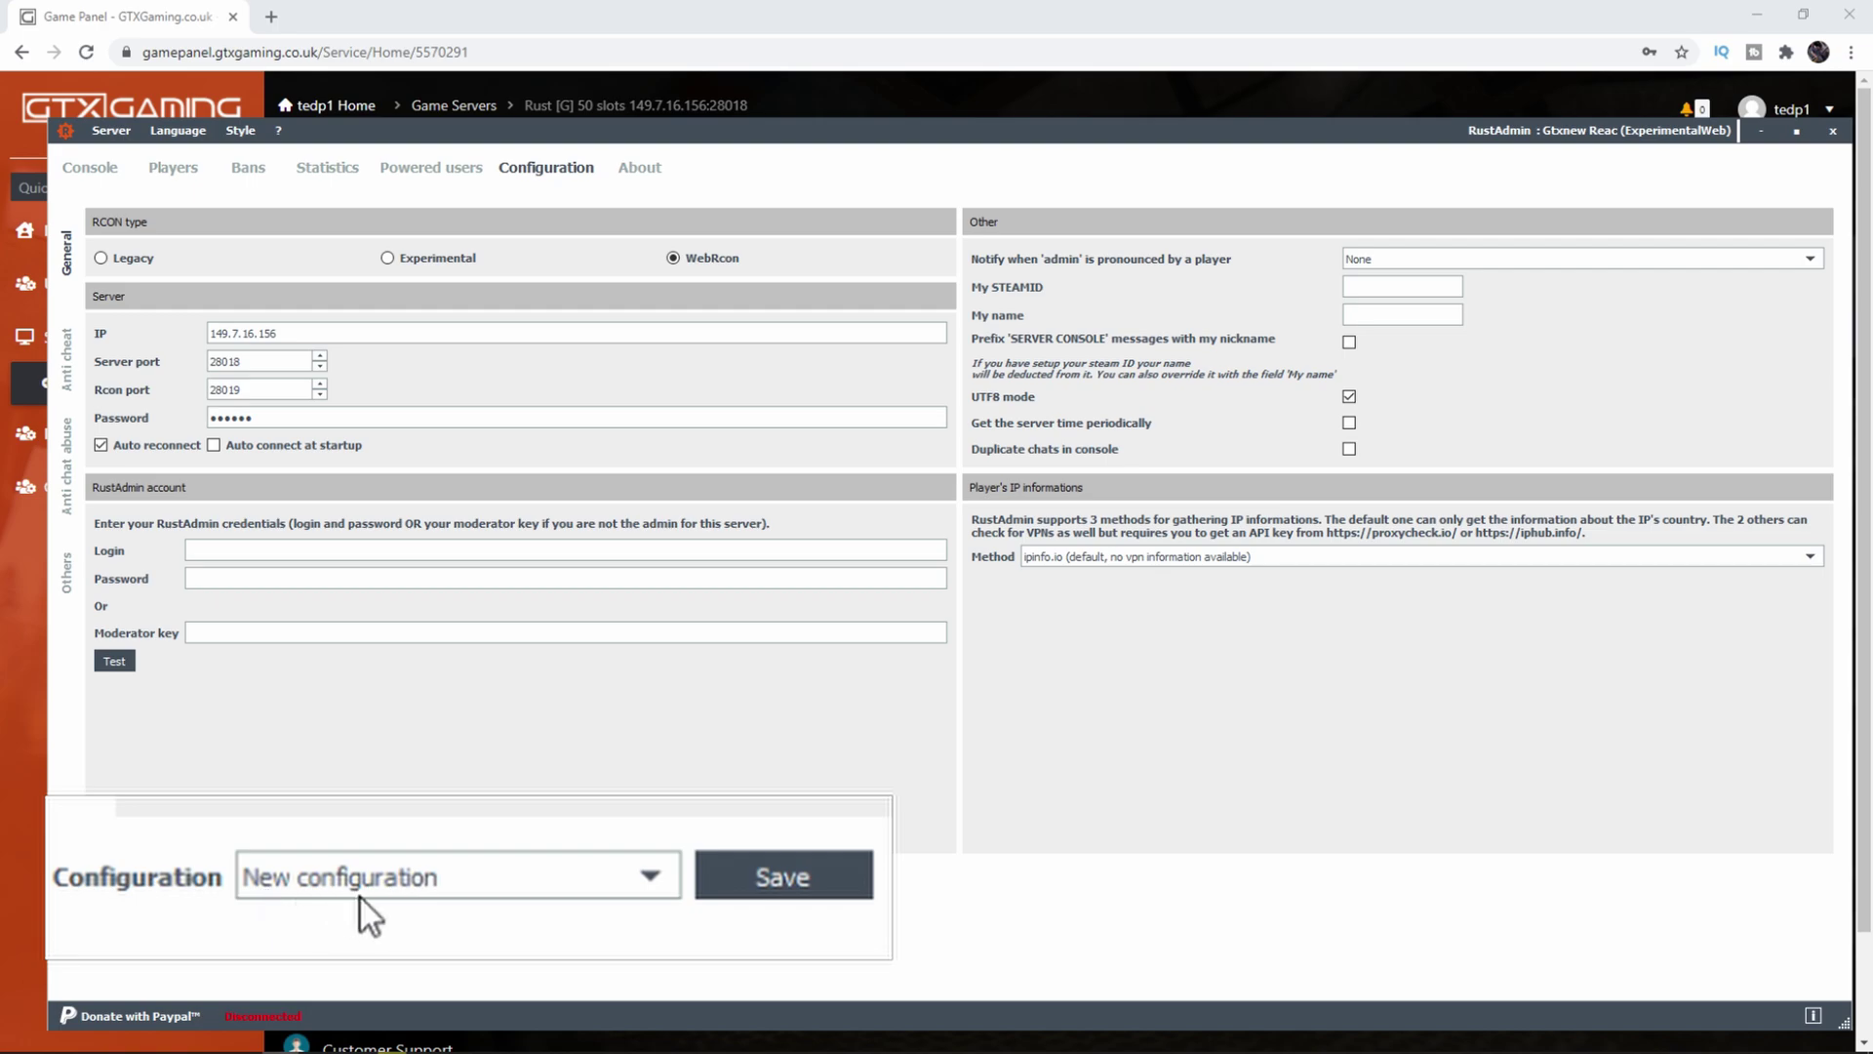
# Save the settings as configuration 'tutorial tbx' and connect to the game server.
pyautogui.click(775, 878)
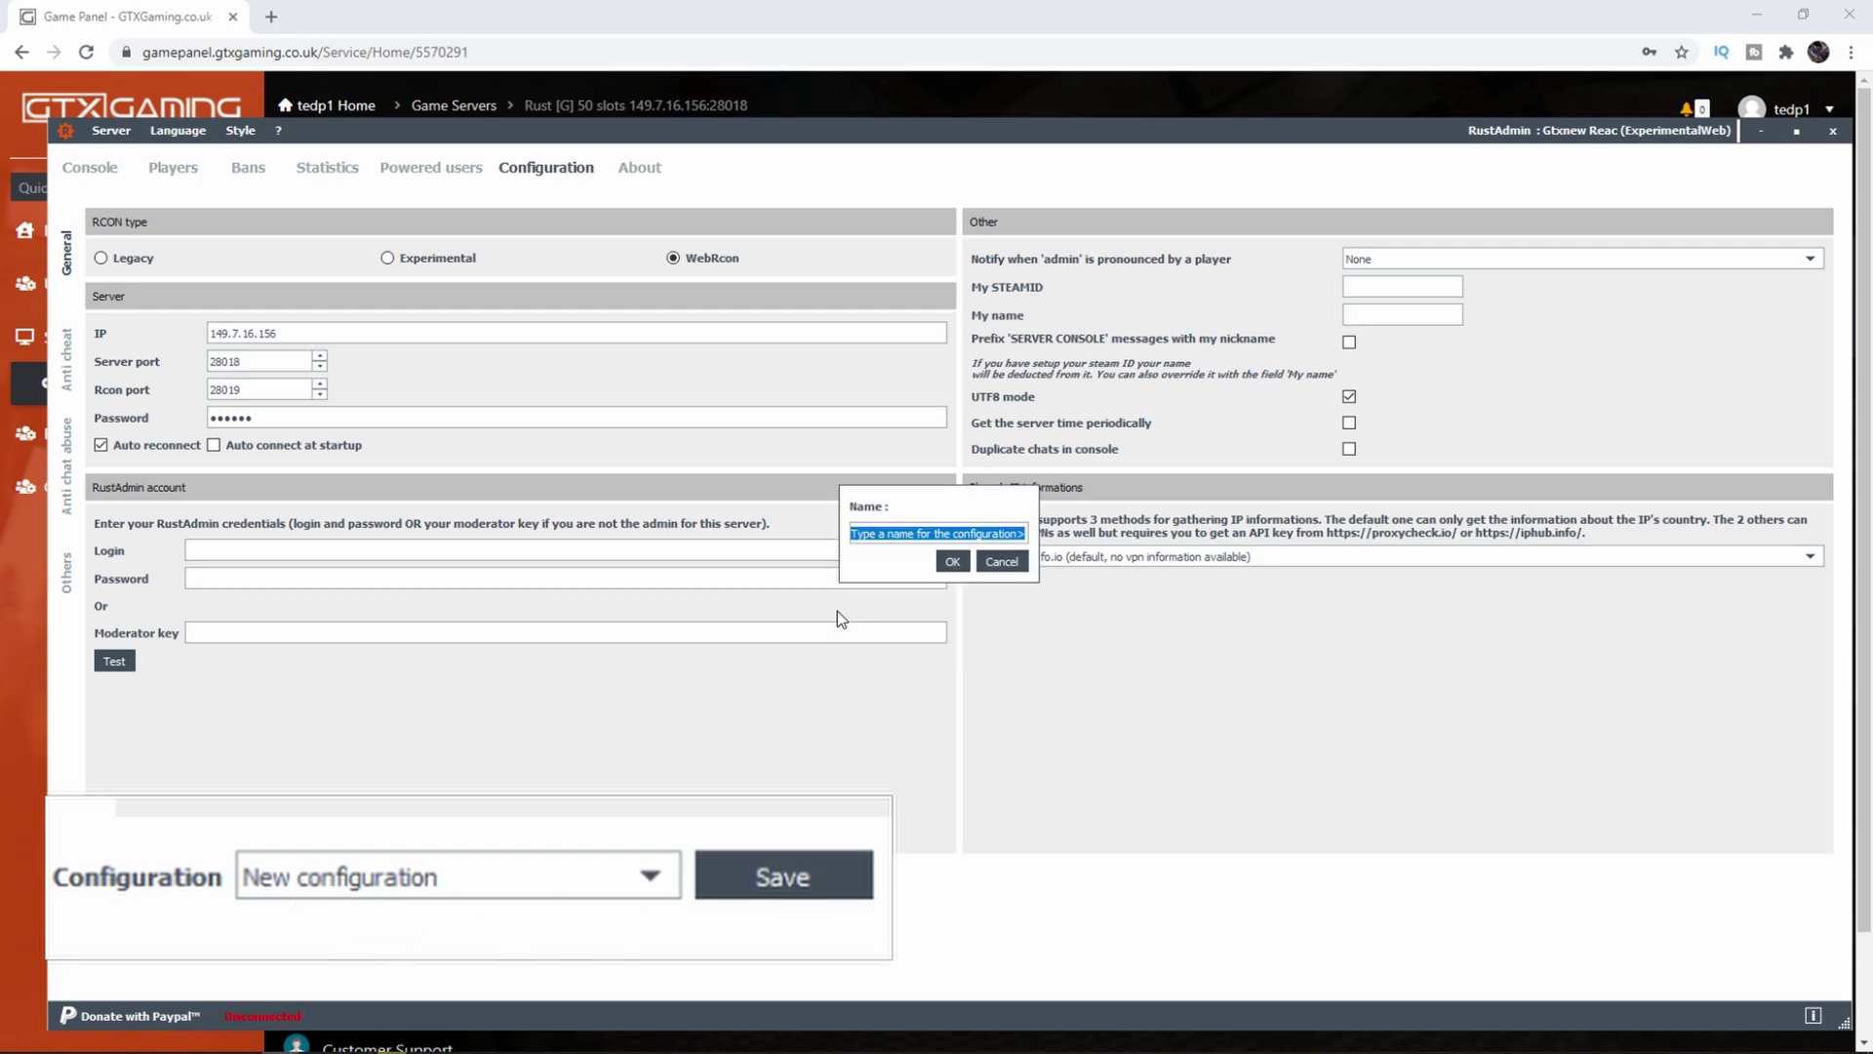
pyautogui.write('tutorial tbx')
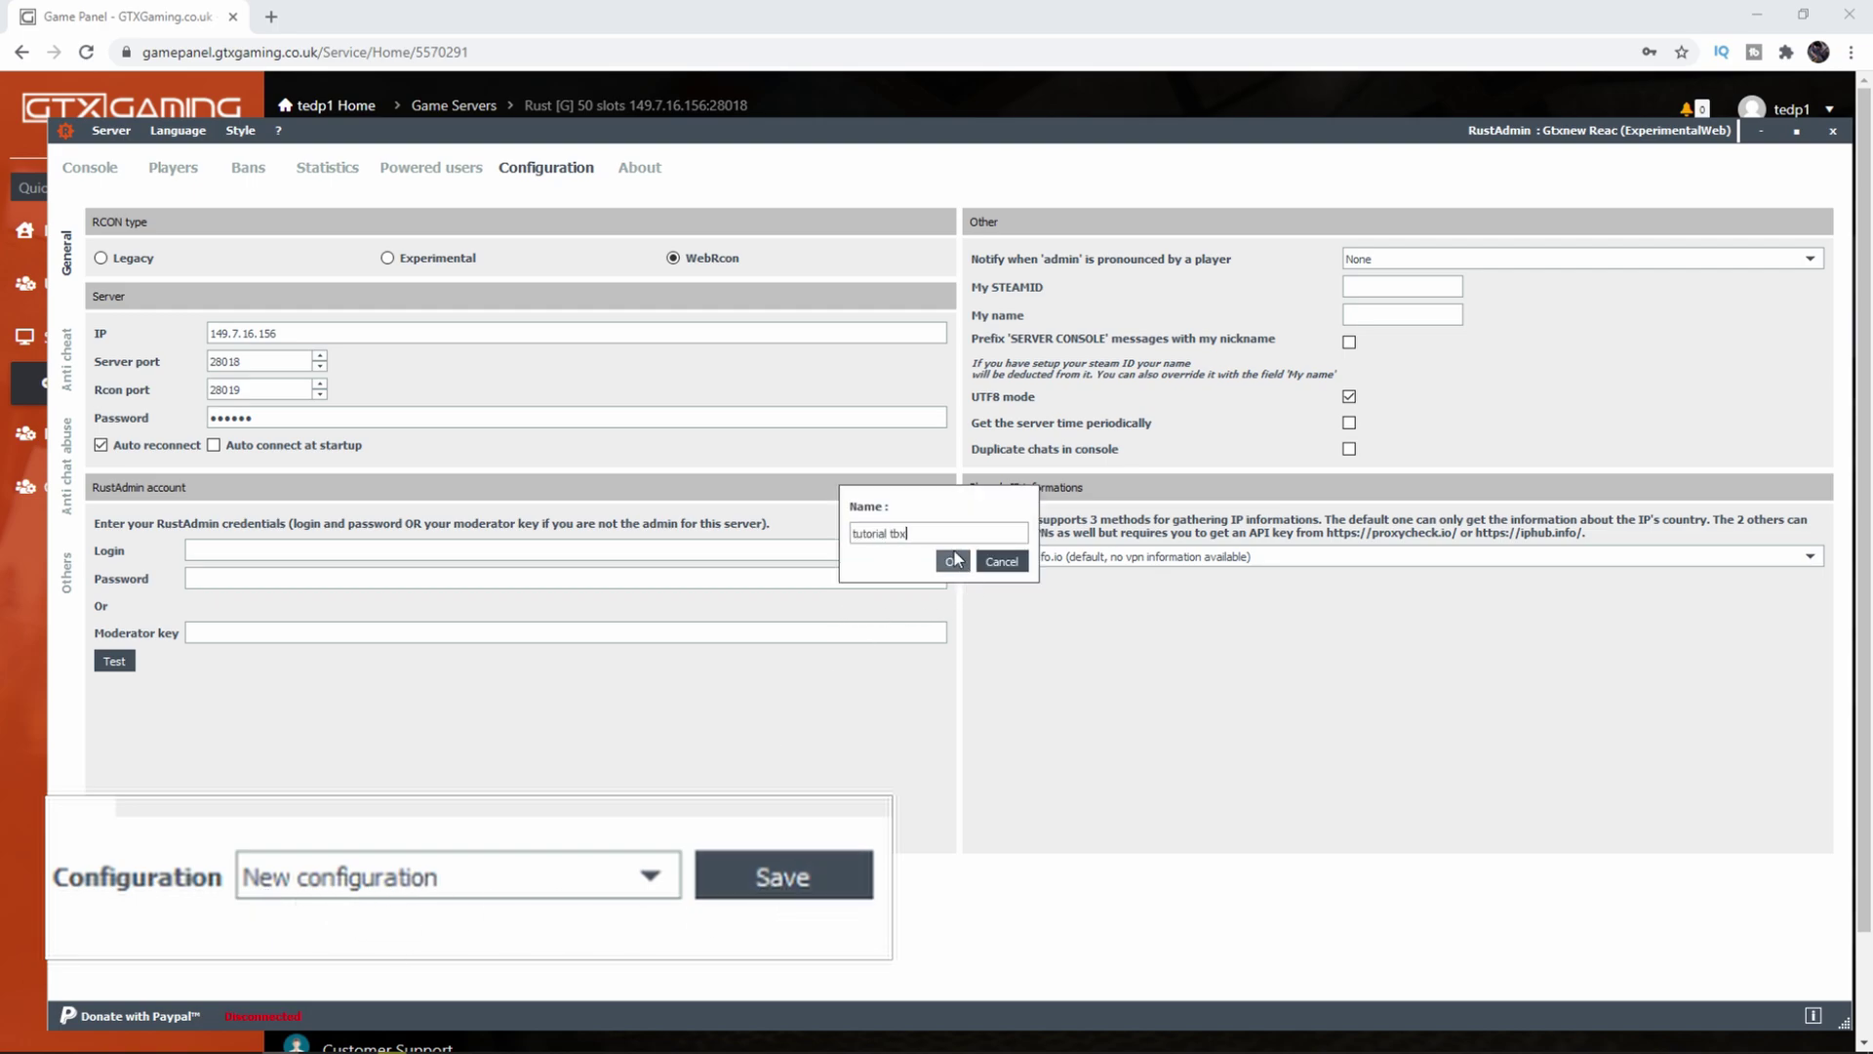
pyautogui.click(952, 561)
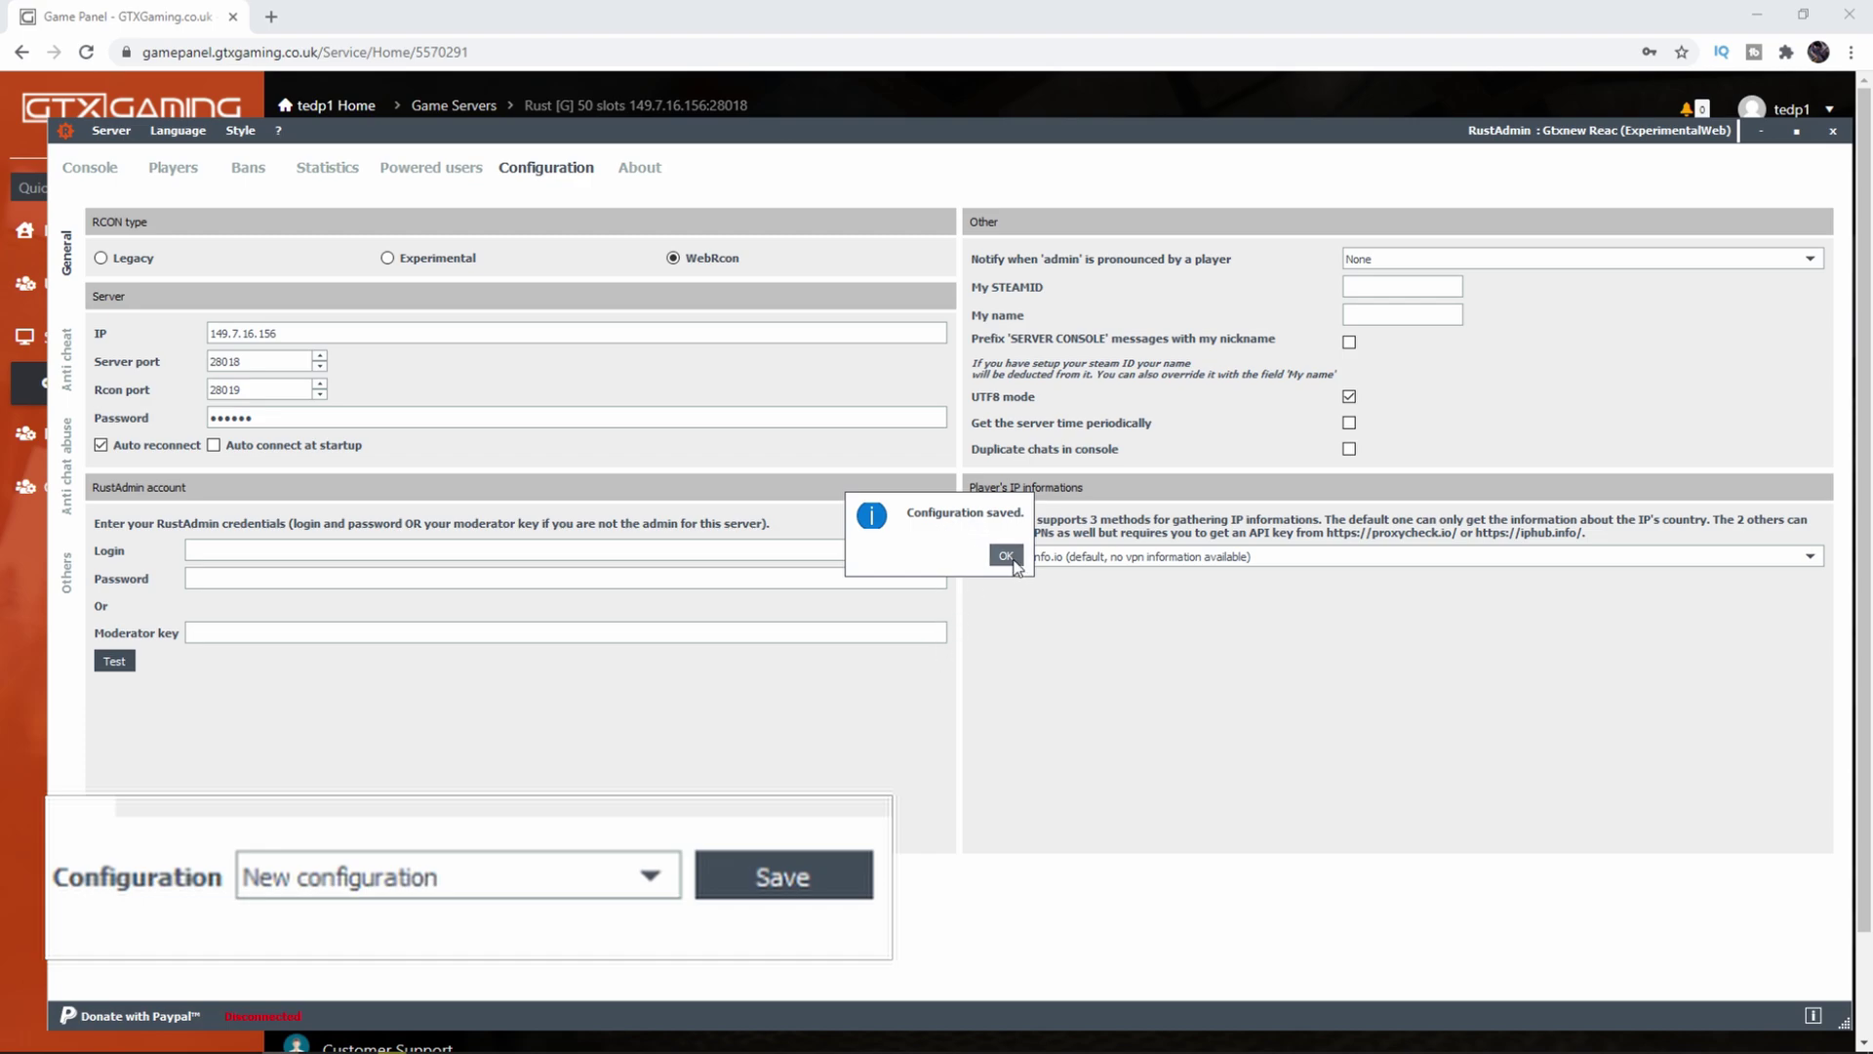
pyautogui.click(1015, 560)
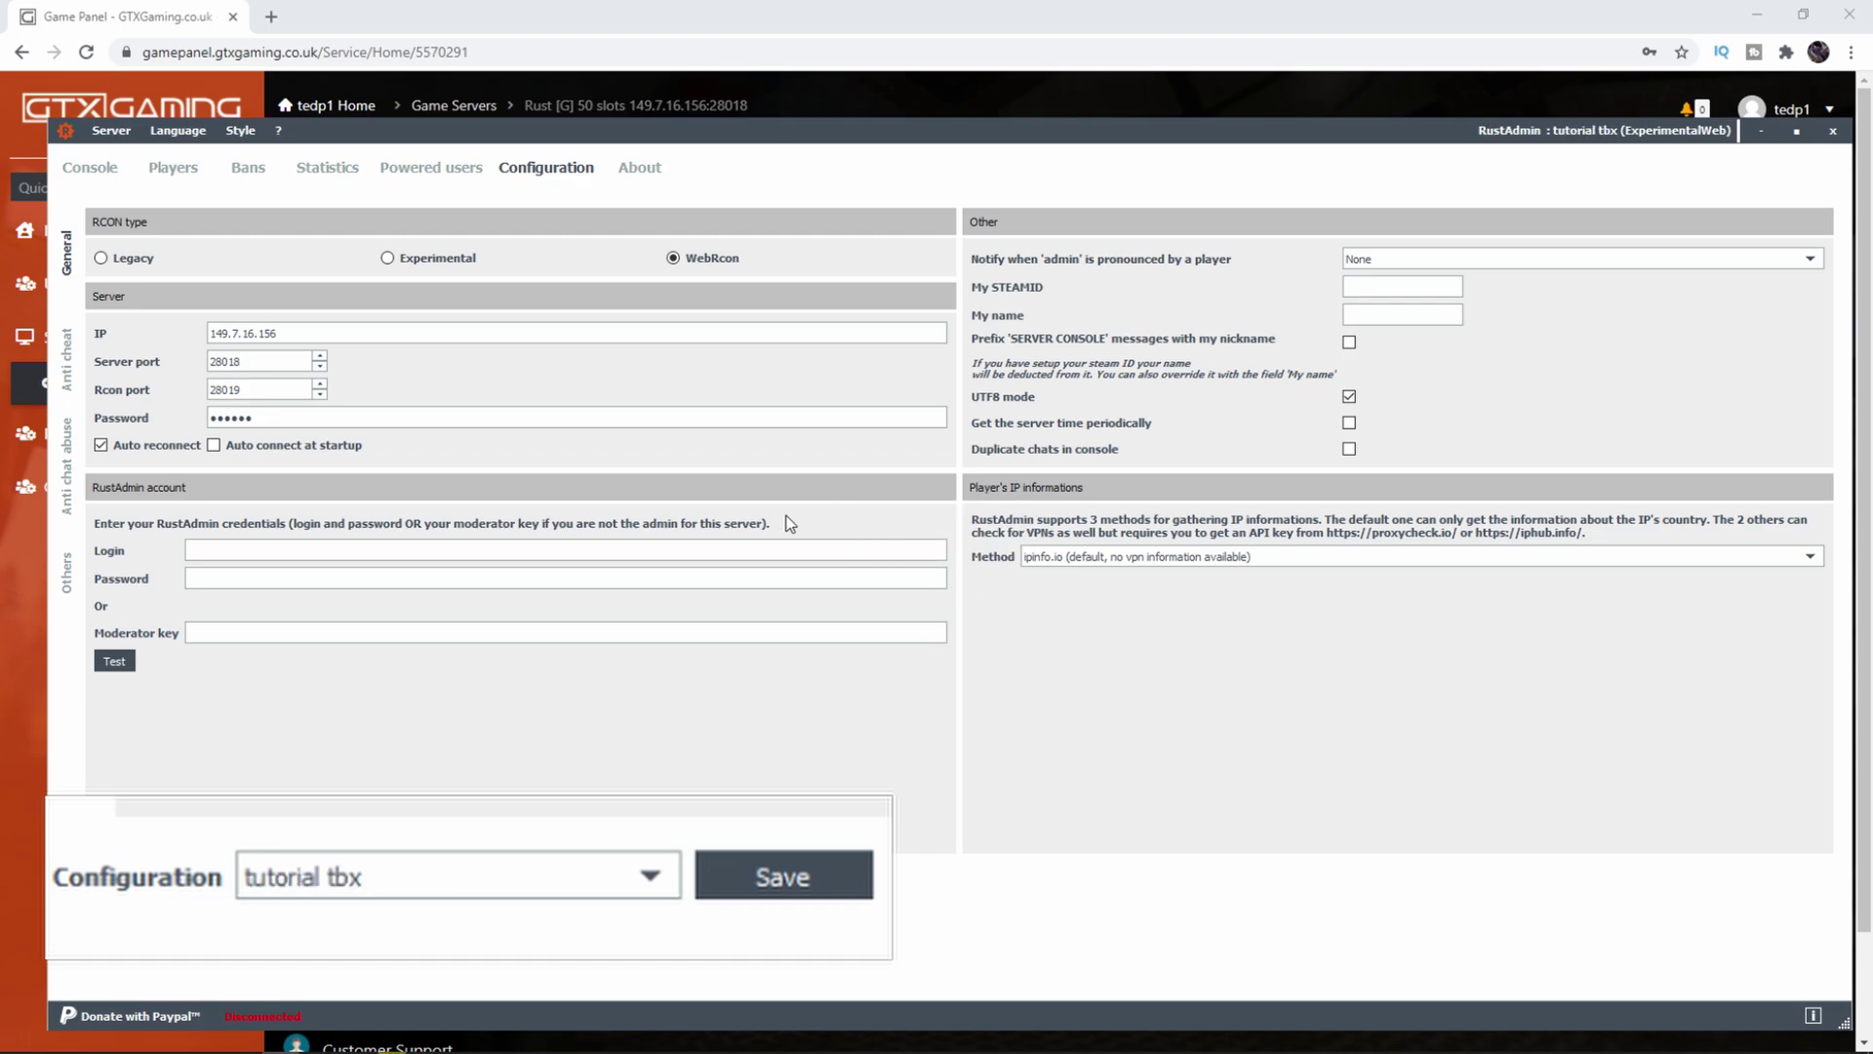
pyautogui.click(111, 130)
pyautogui.click(129, 154)
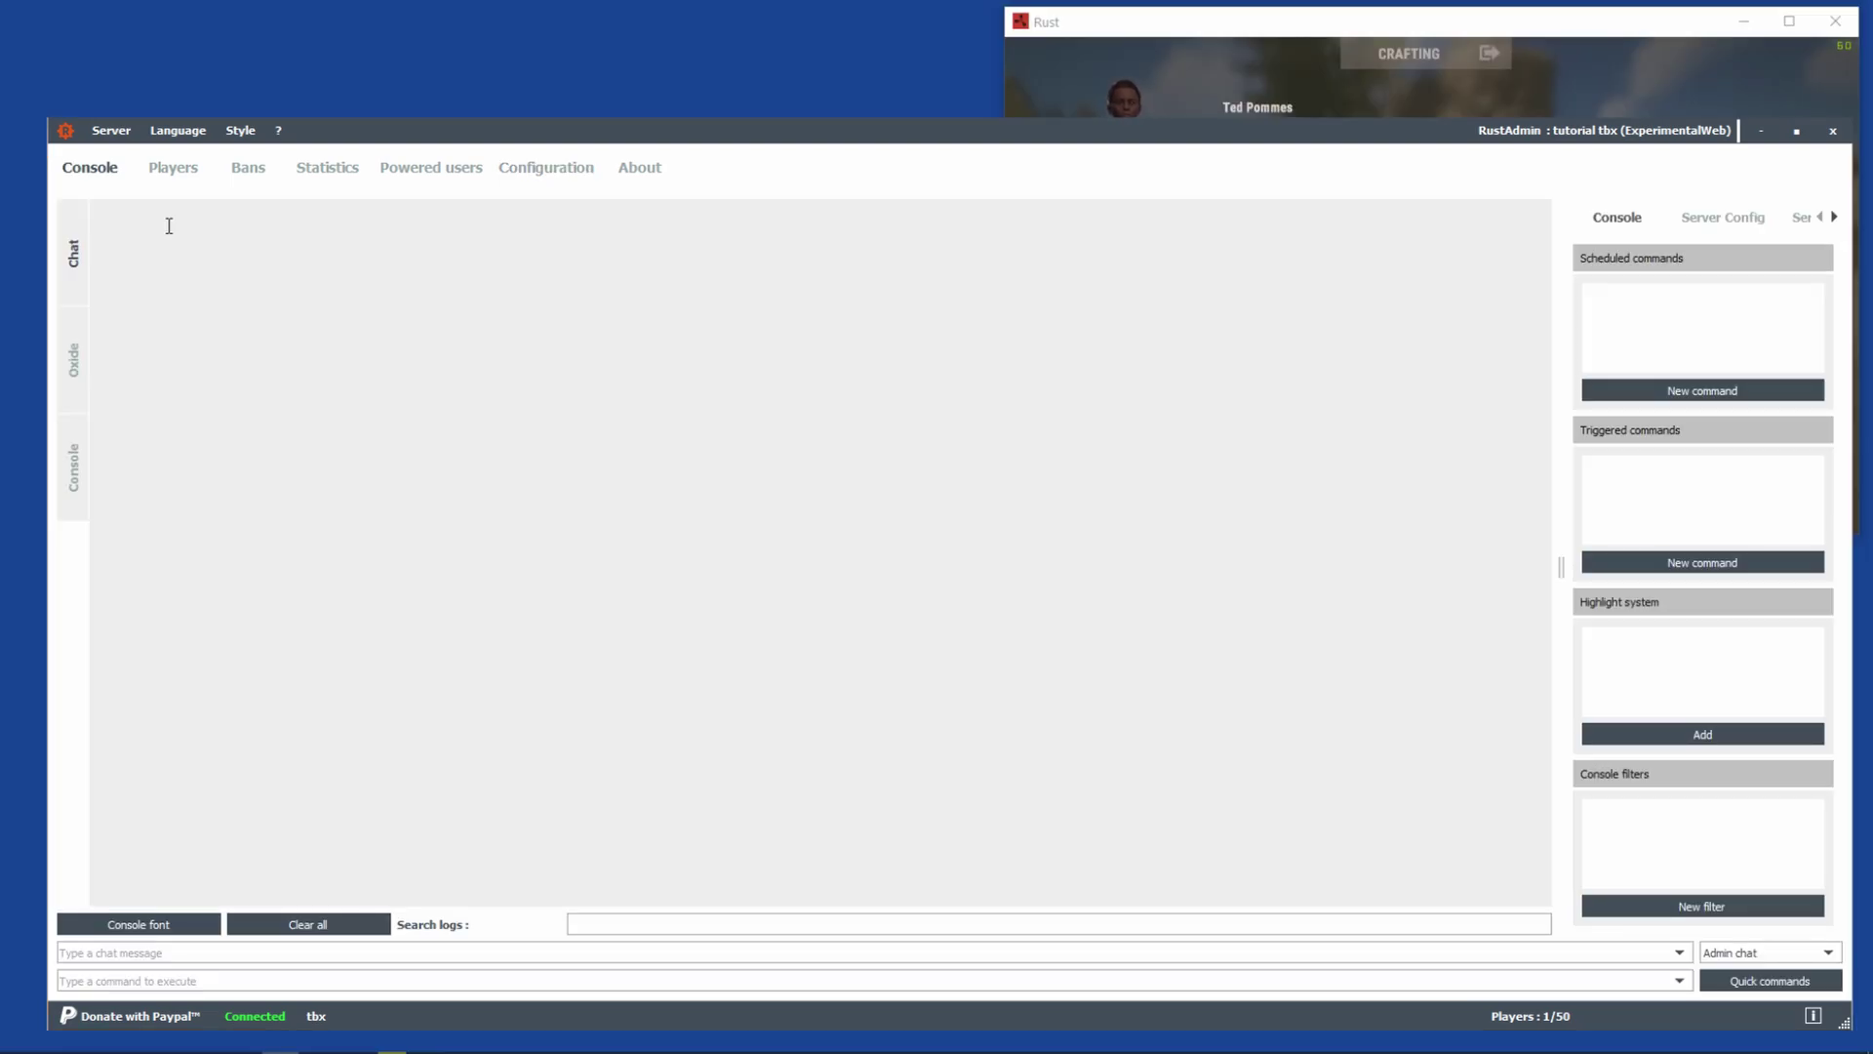
# Find the player's hello chat line in the full console and the Chat tab.
pyautogui.click(73, 468)
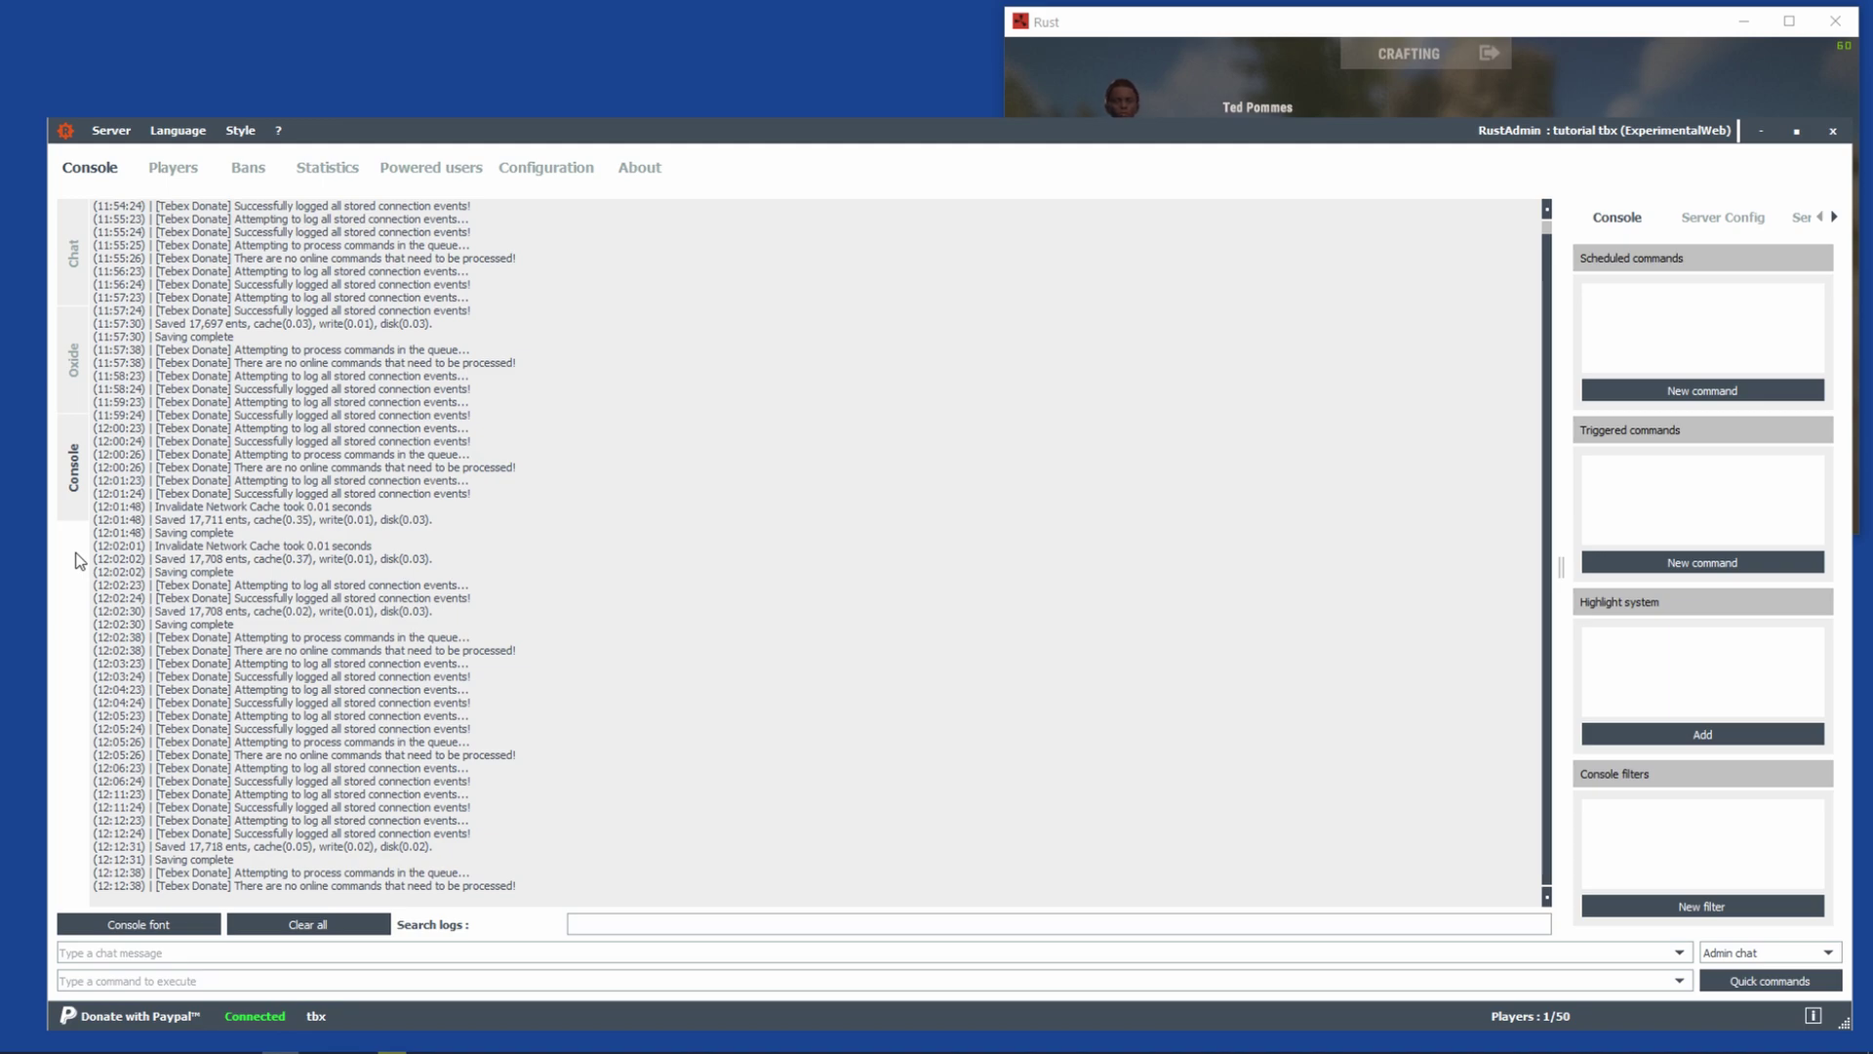
pyautogui.click(1542, 29)
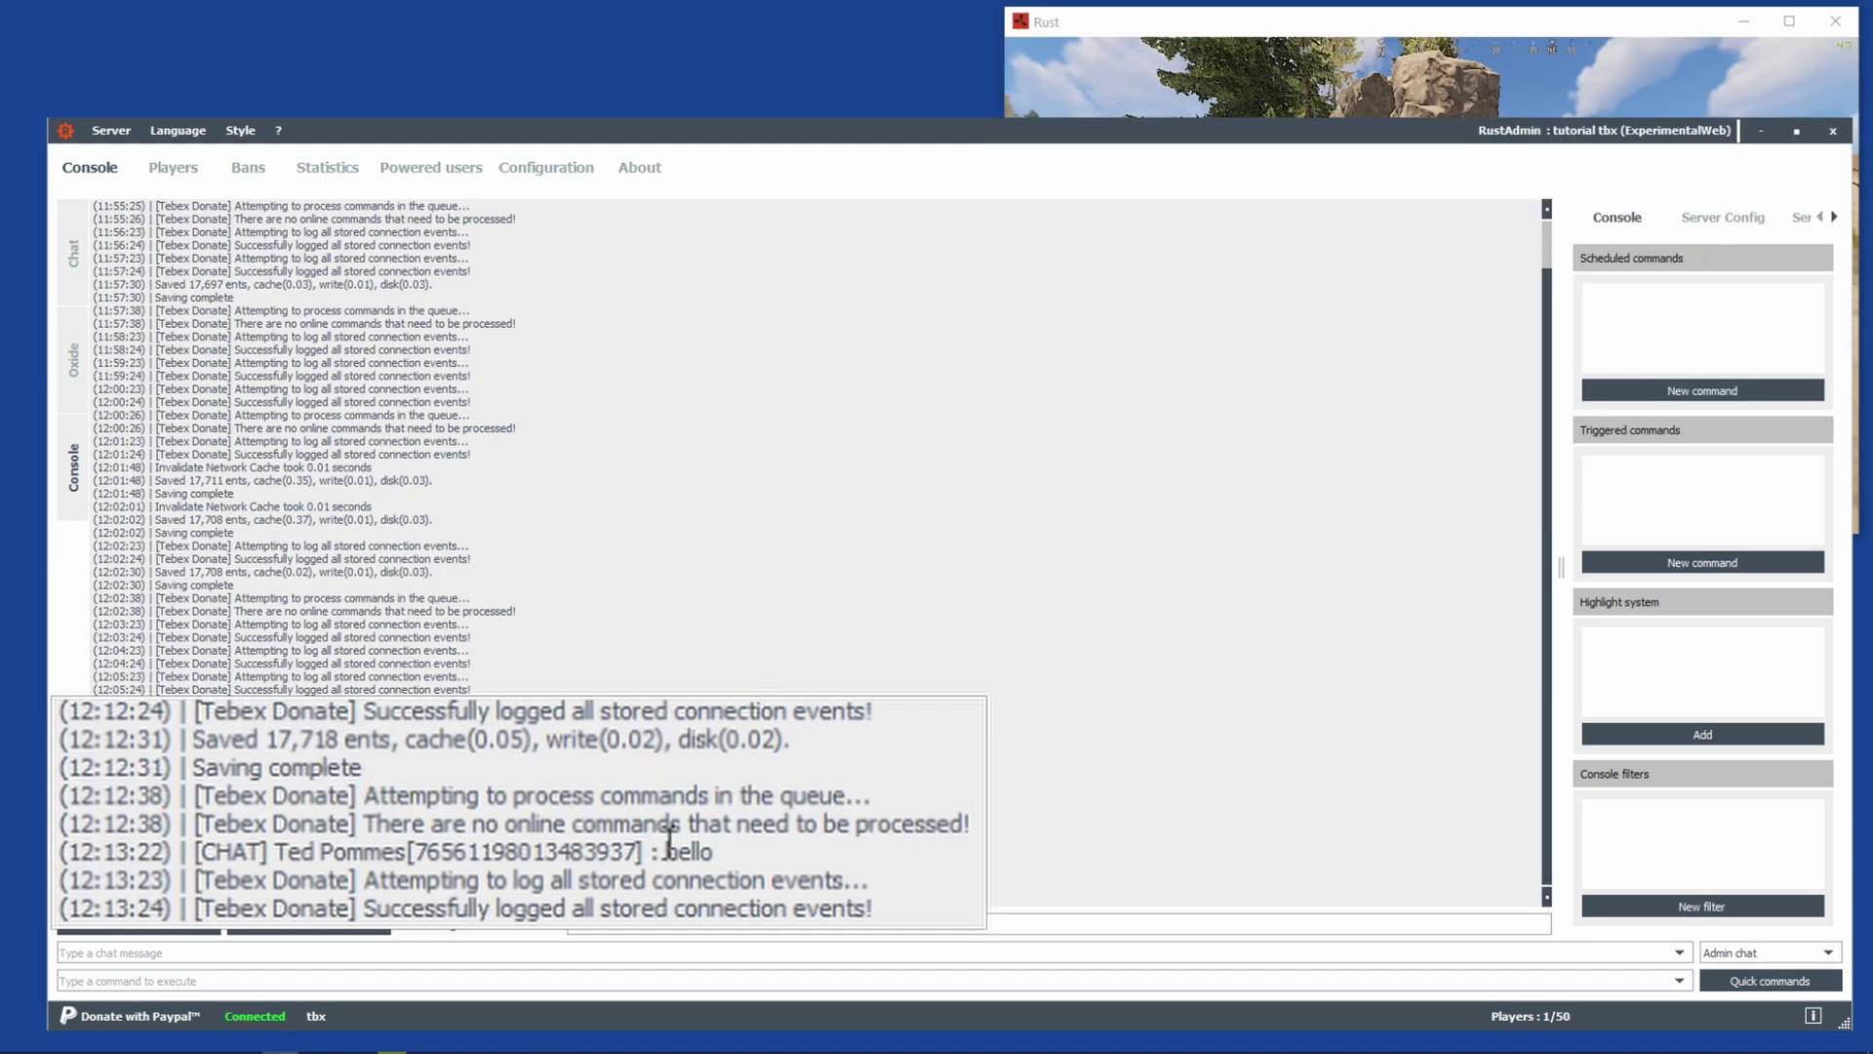
pyautogui.moveTo(94, 873); pyautogui.dragTo(272, 872)
pyautogui.moveTo(447, 868); pyautogui.dragTo(198, 852)
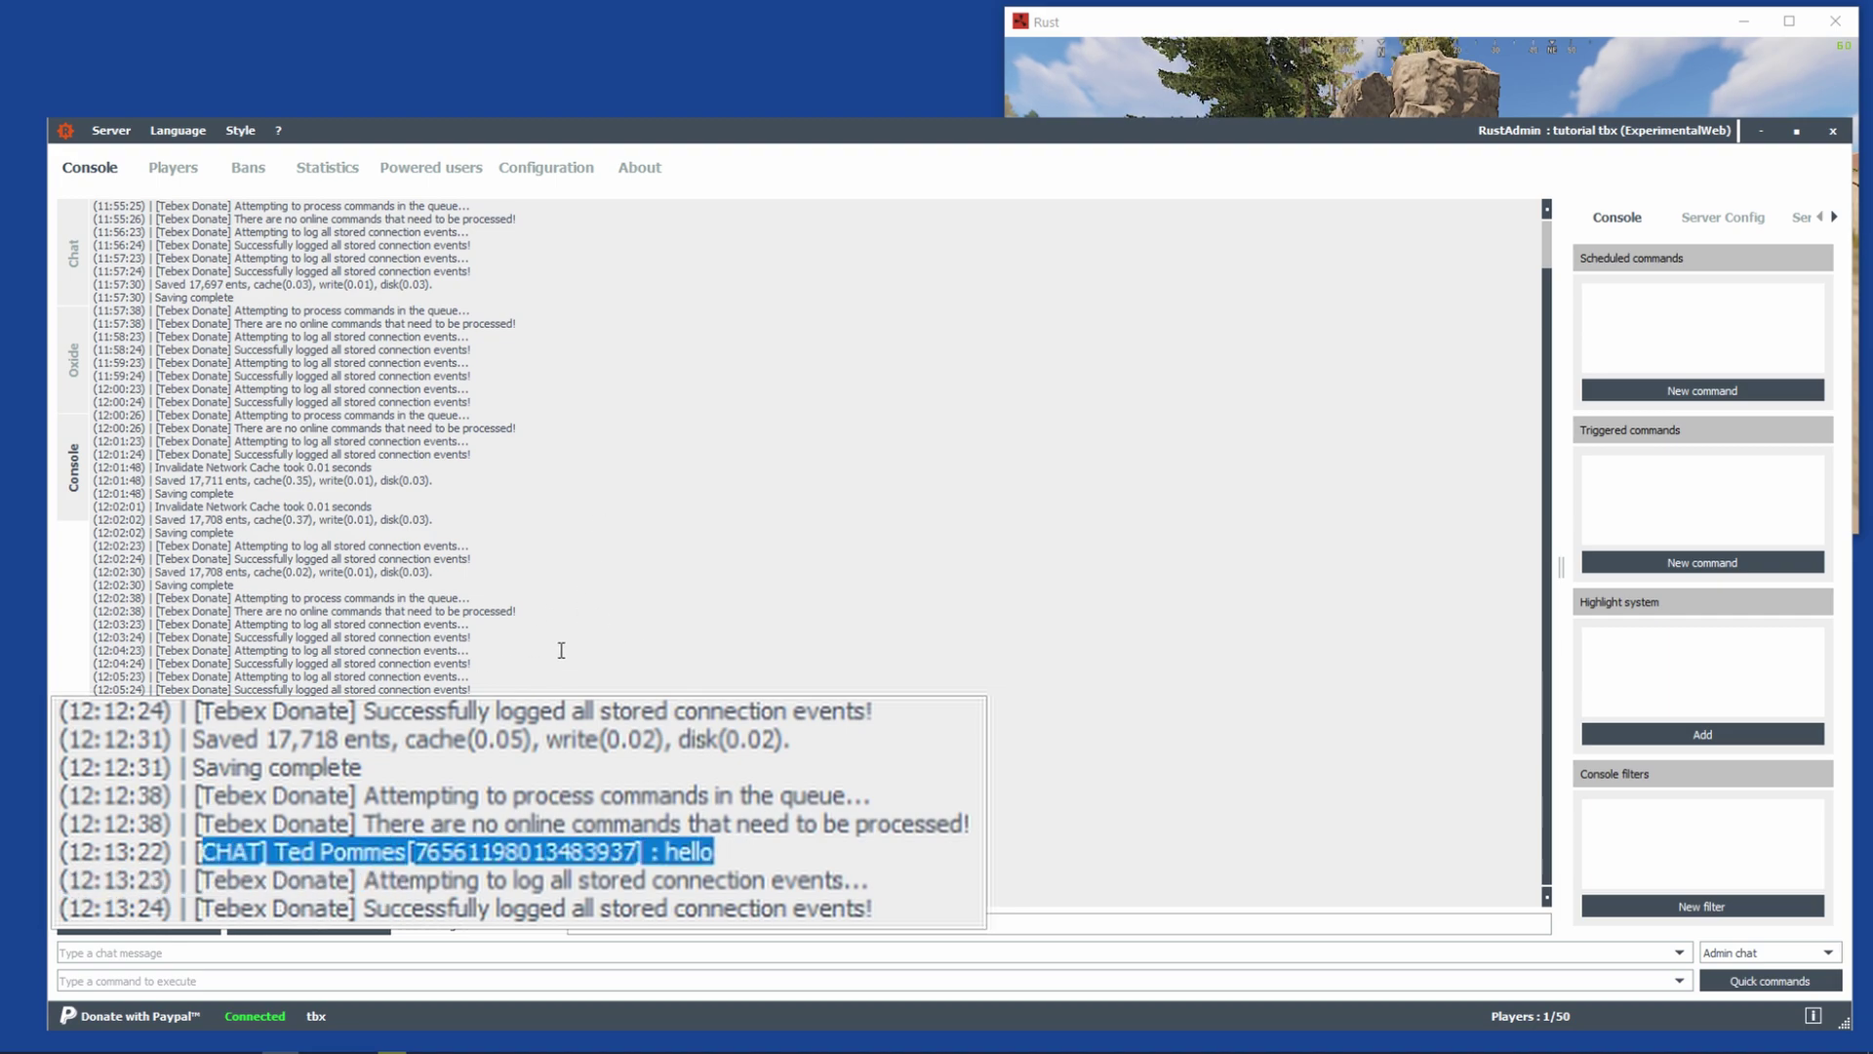
pyautogui.click(73, 254)
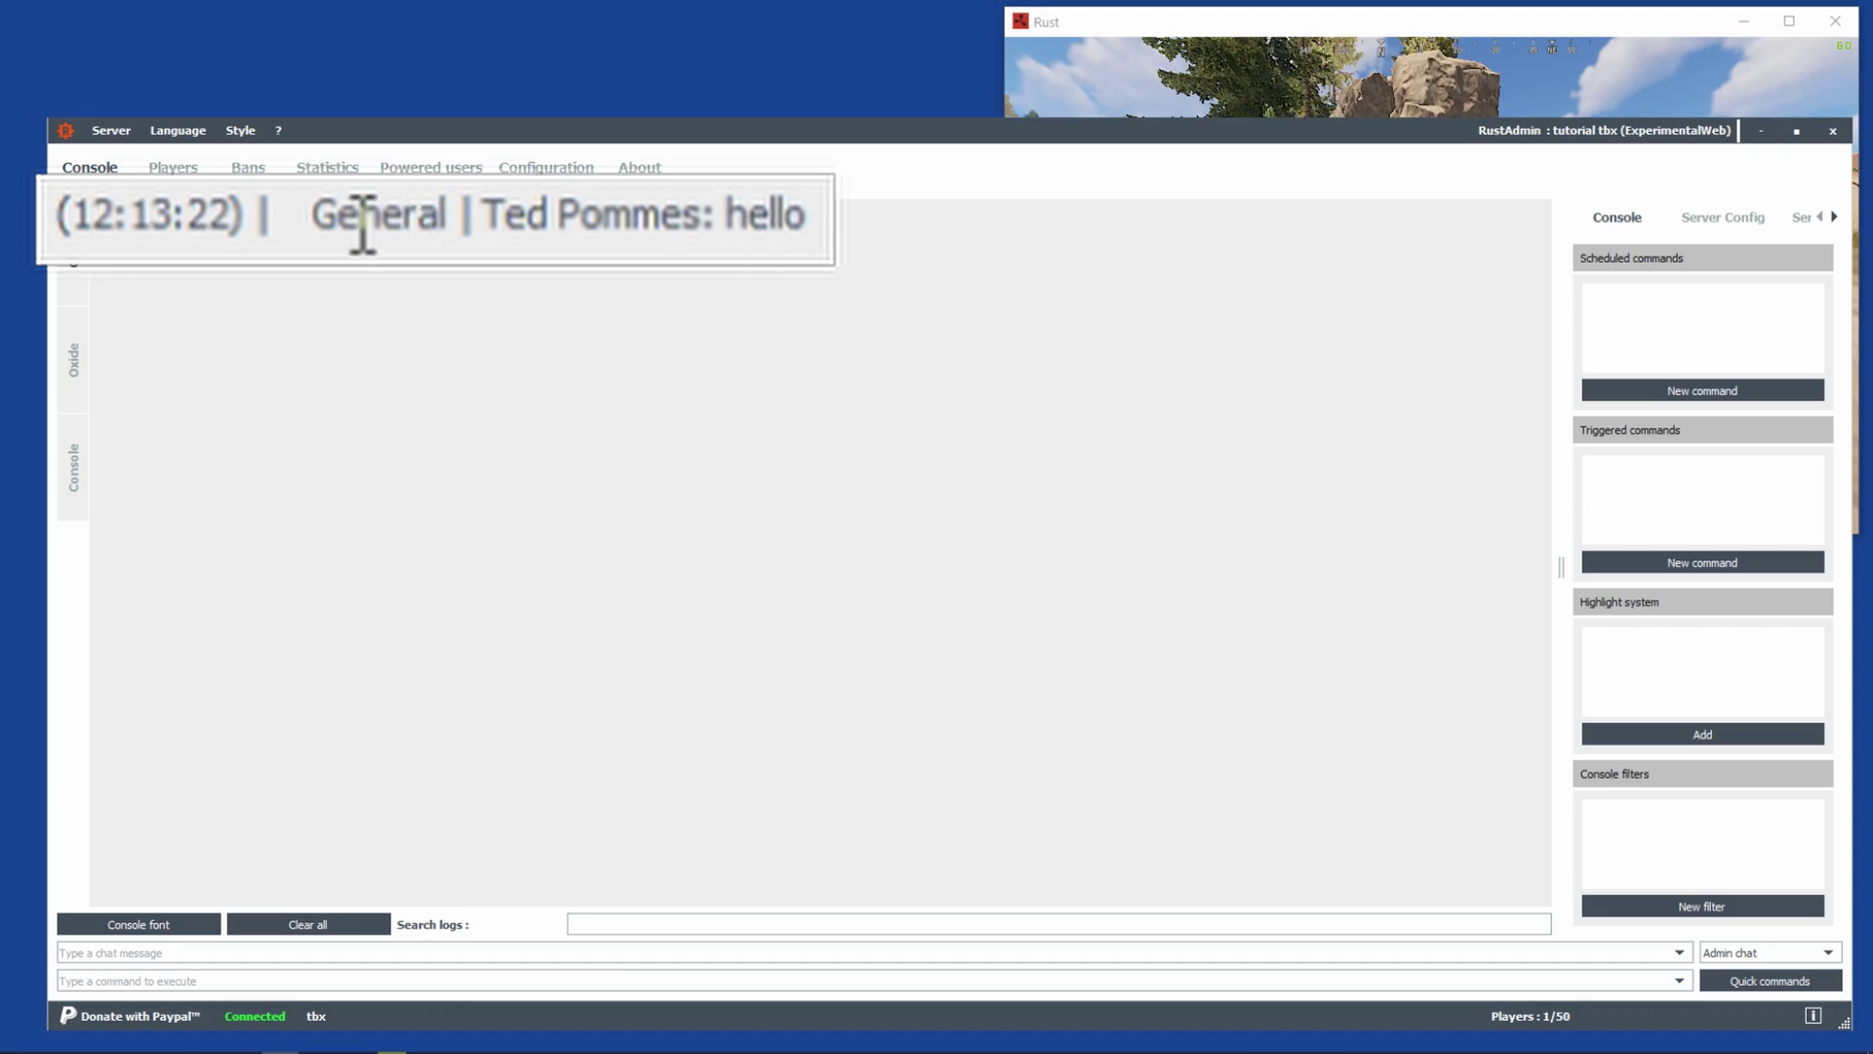
pyautogui.moveTo(363, 224); pyautogui.dragTo(401, 335)
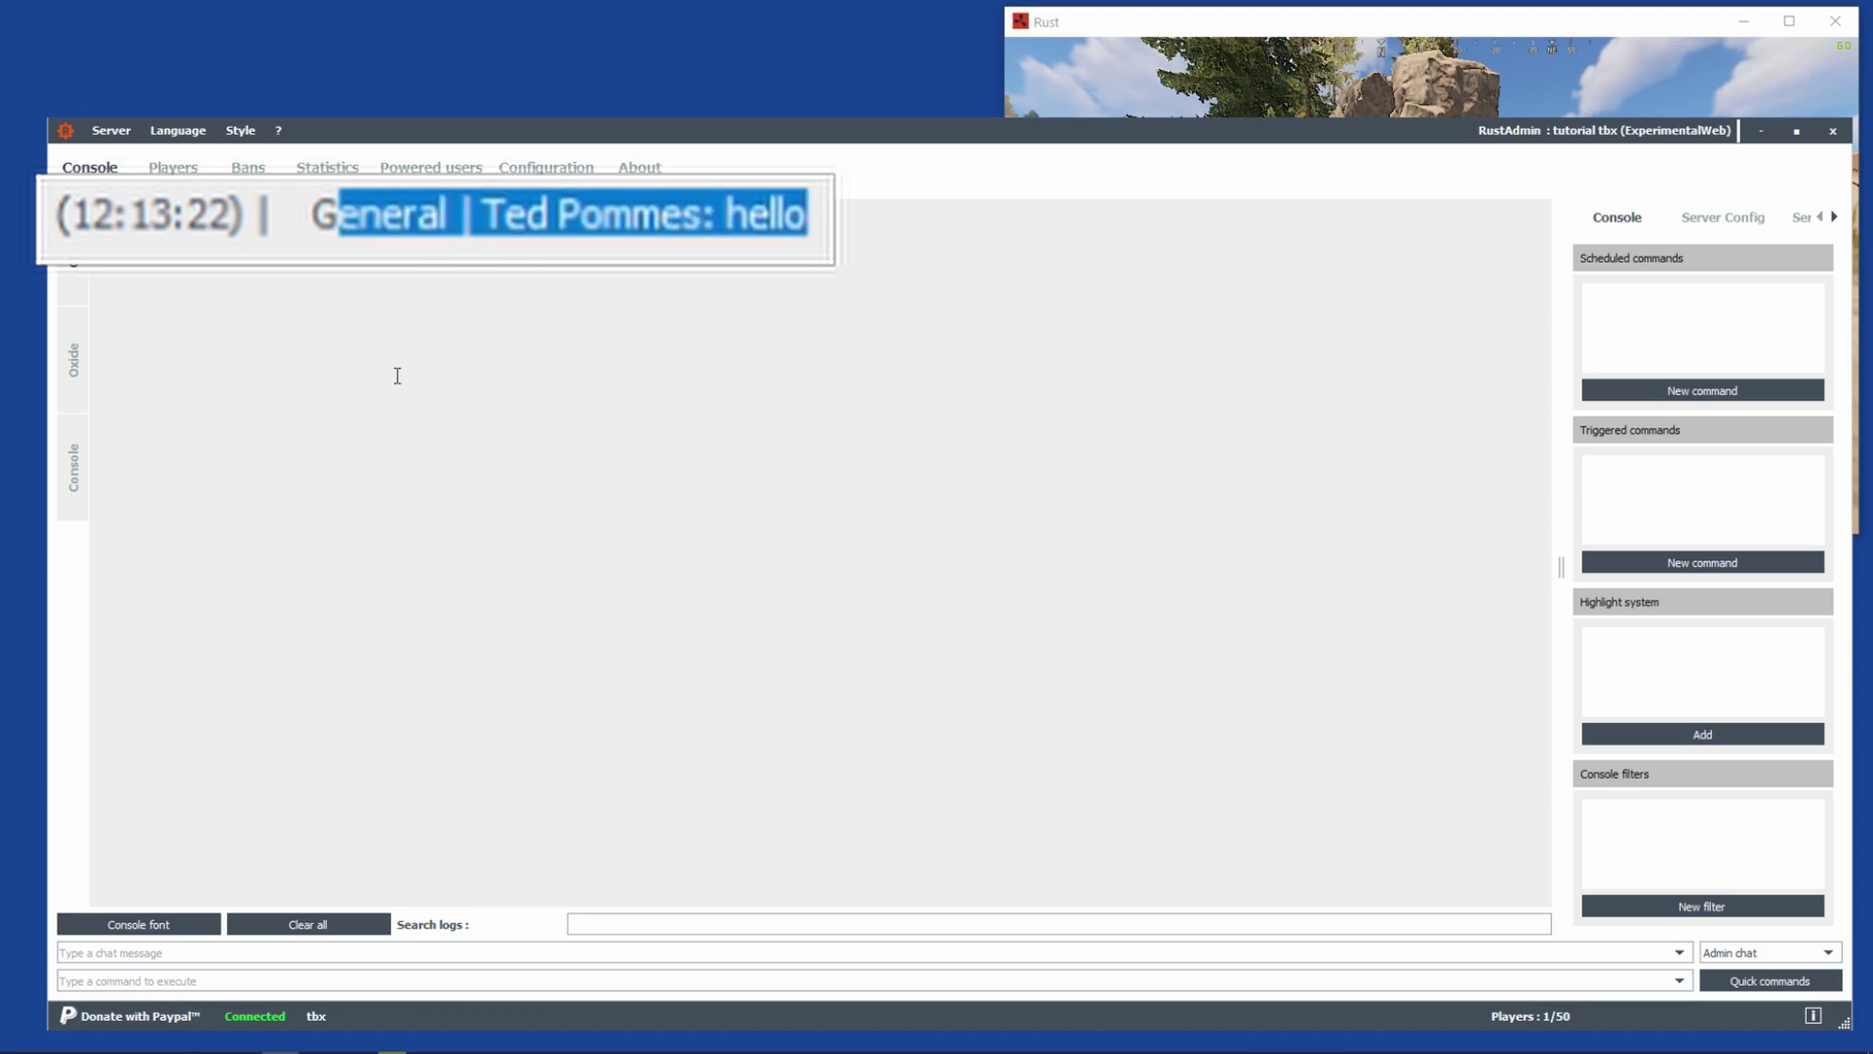
pyautogui.click(73, 469)
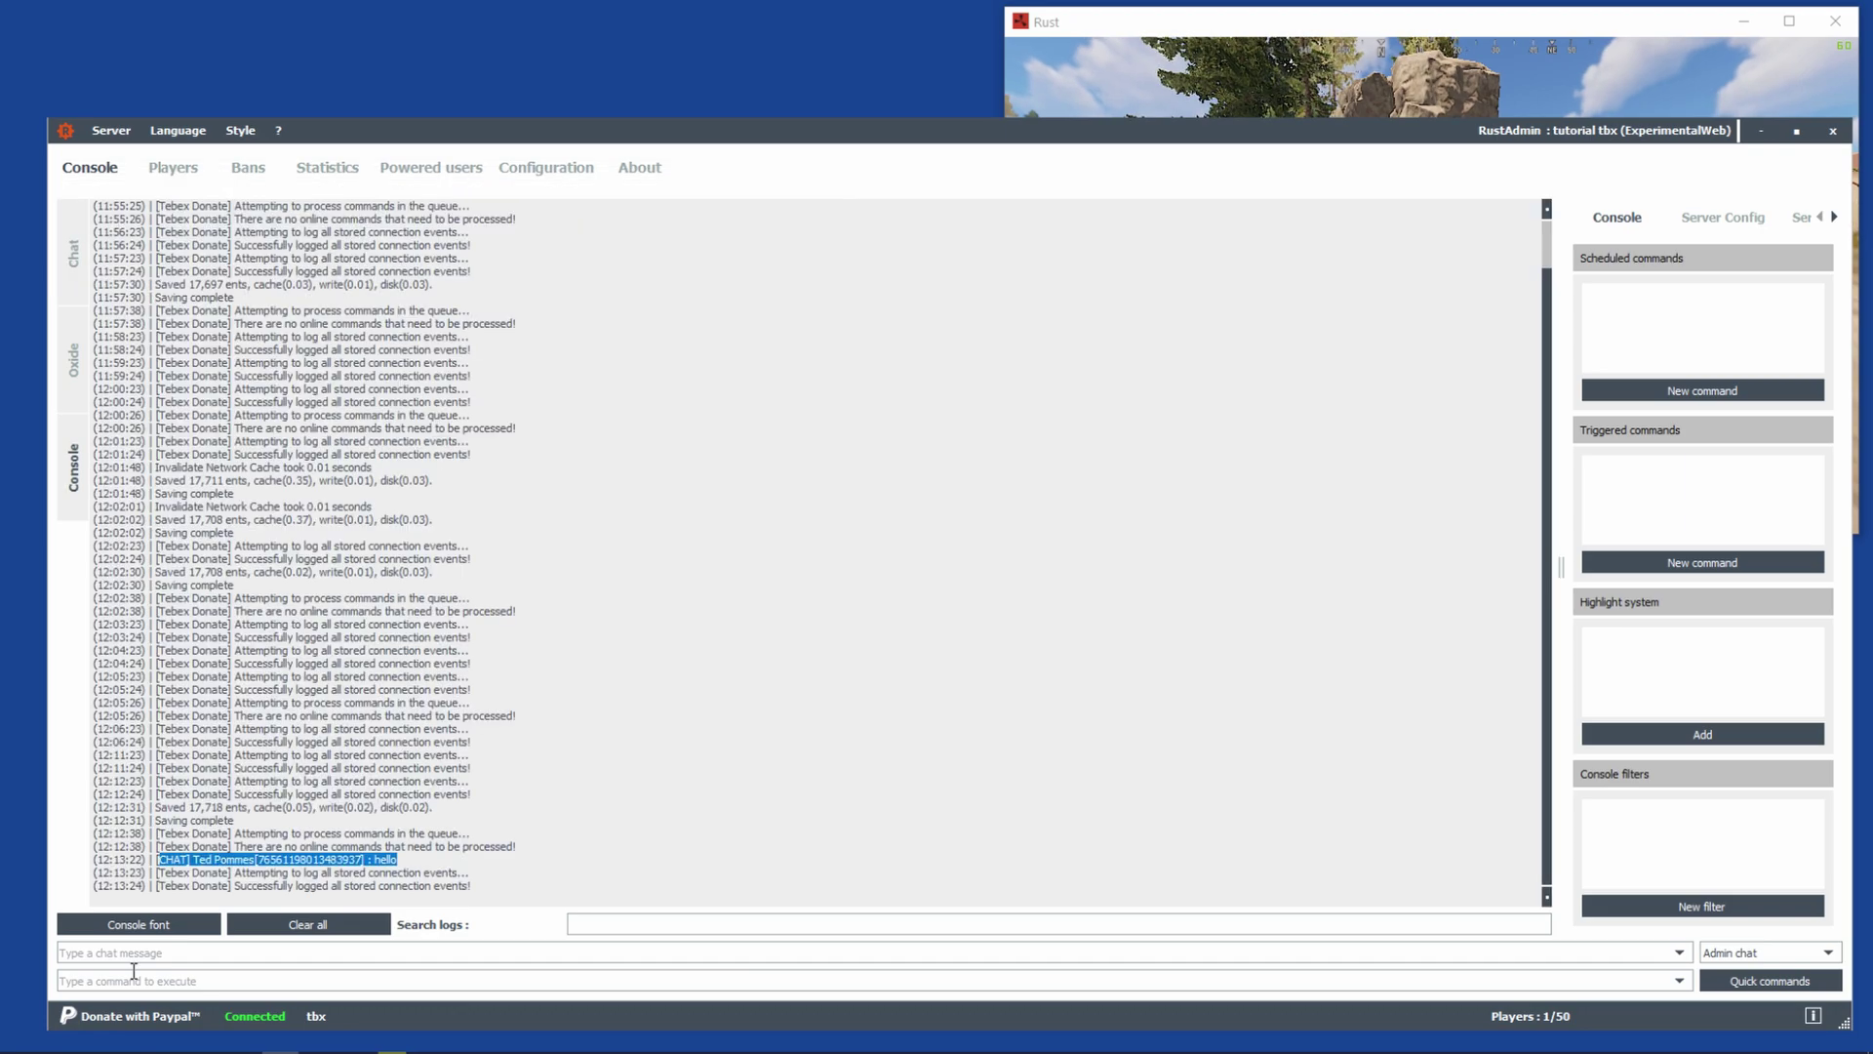
# Run env.time 00 from the console and confirm the Rust game turns to night.
pyautogui.click(185, 980)
pyautogui.write('env')
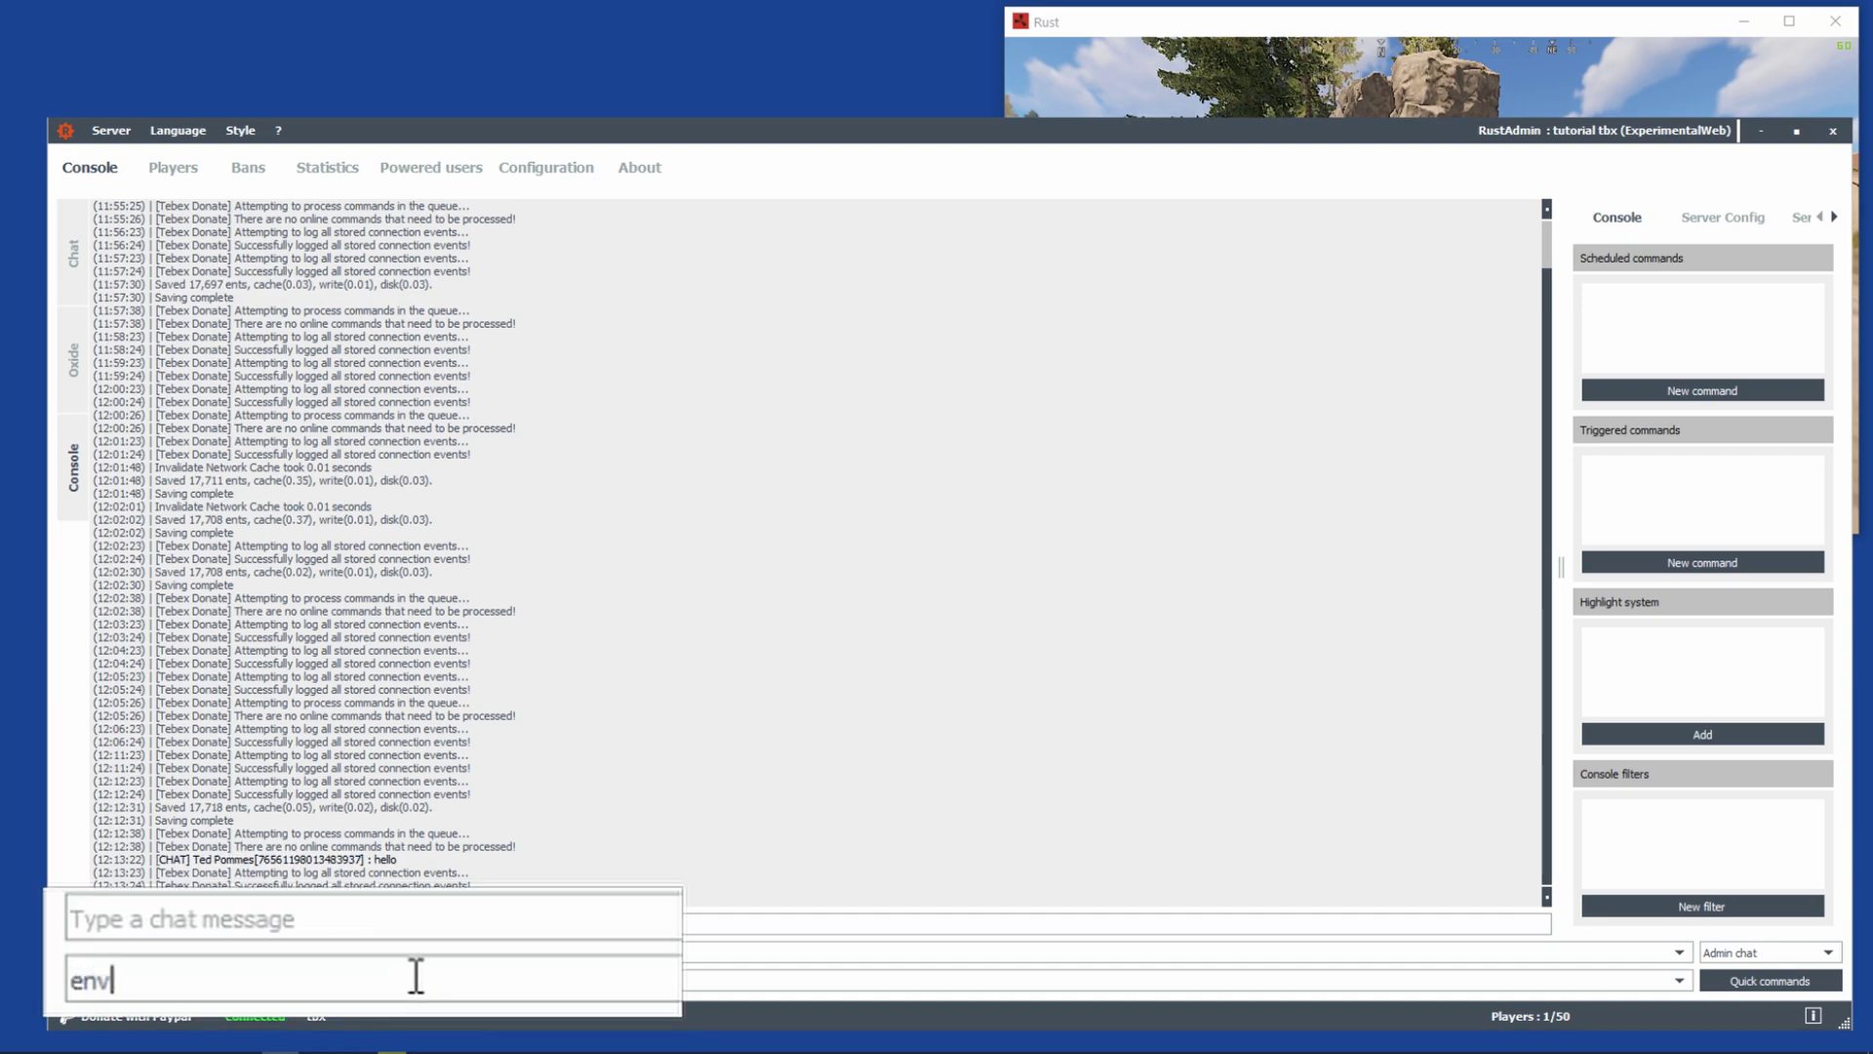
pyautogui.write('.time 00')
pyautogui.press('Return')
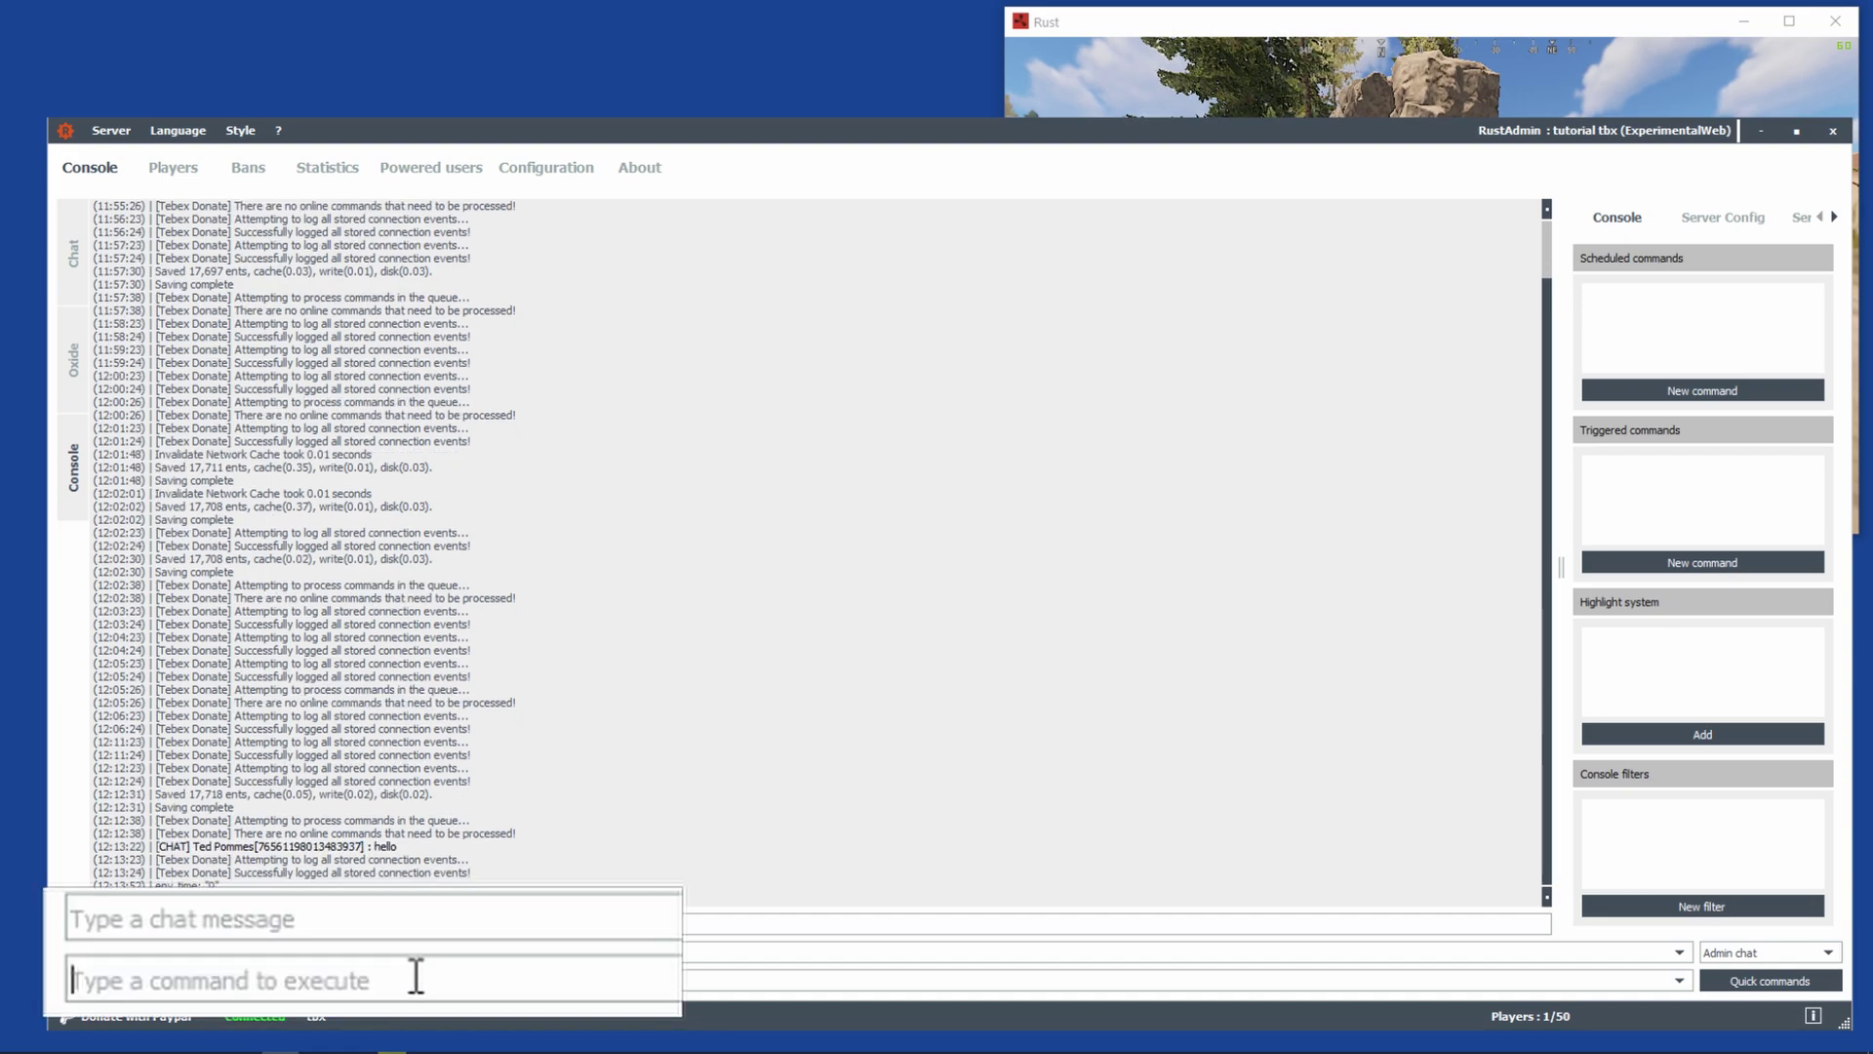
pyautogui.click(1213, 10)
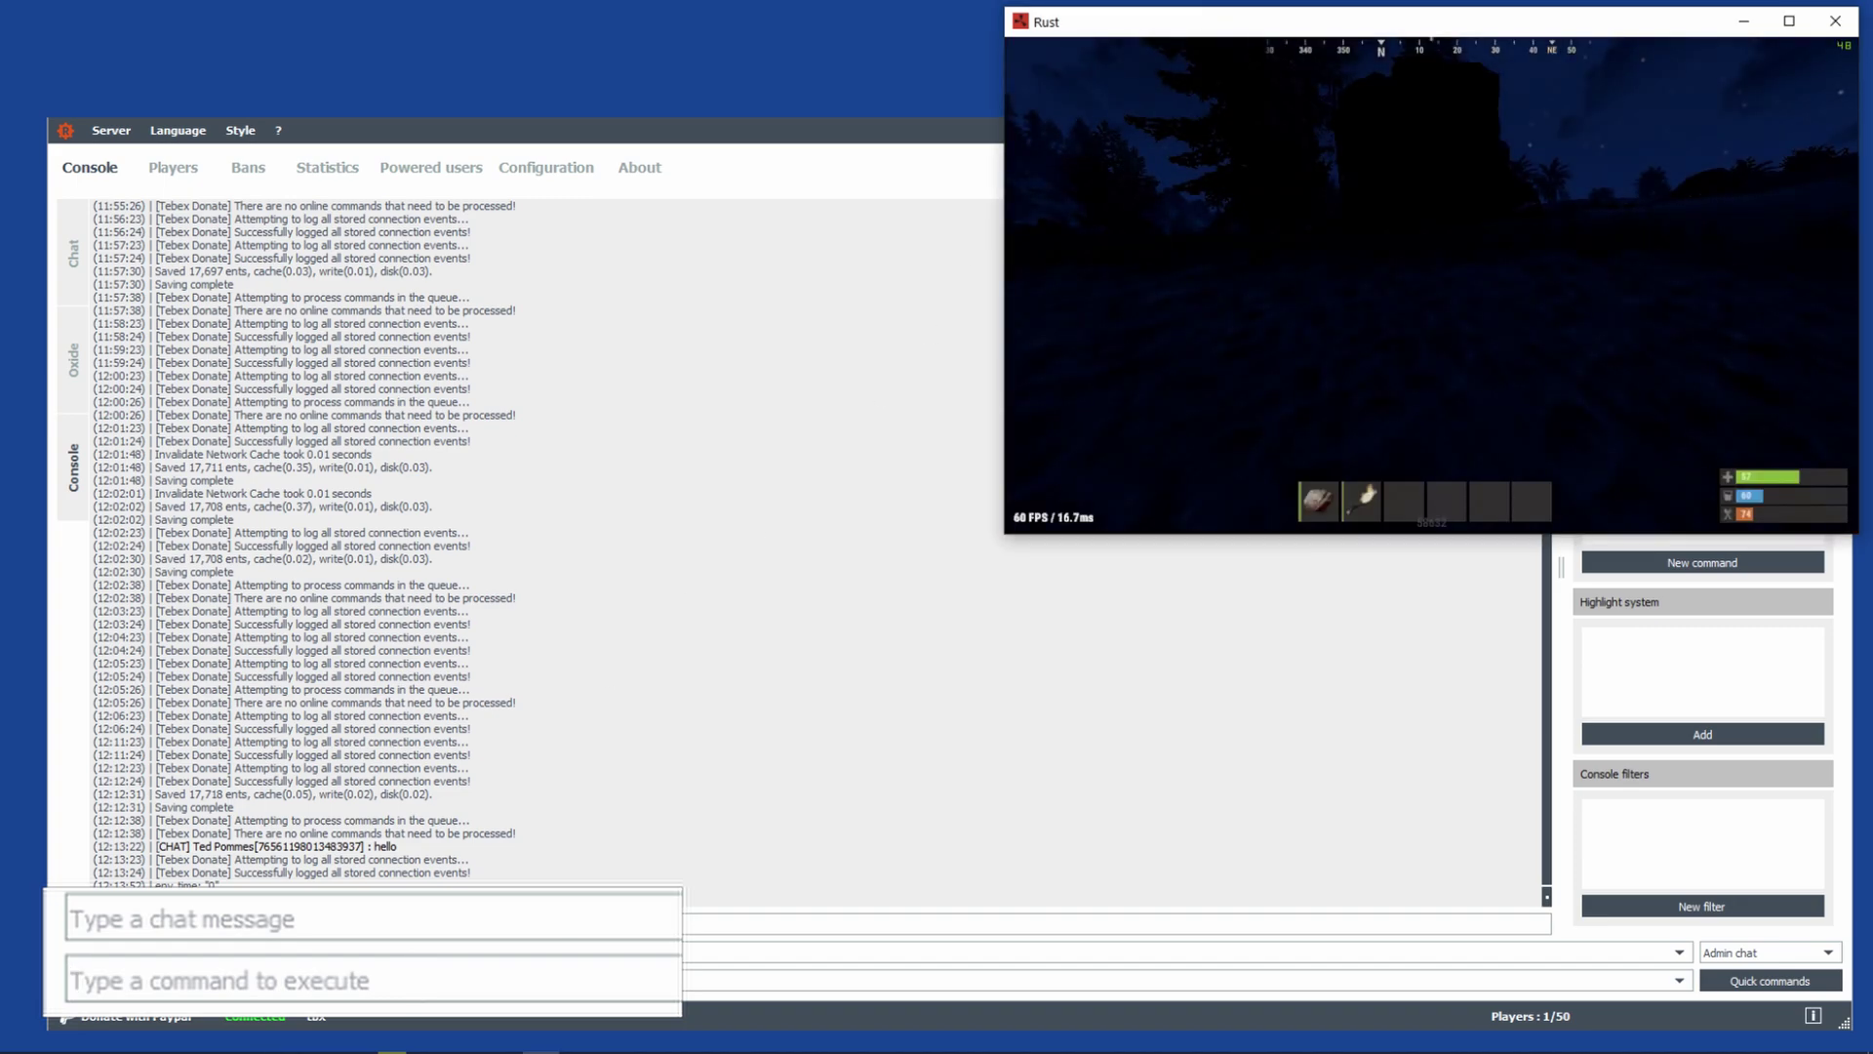
pyautogui.click(355, 911)
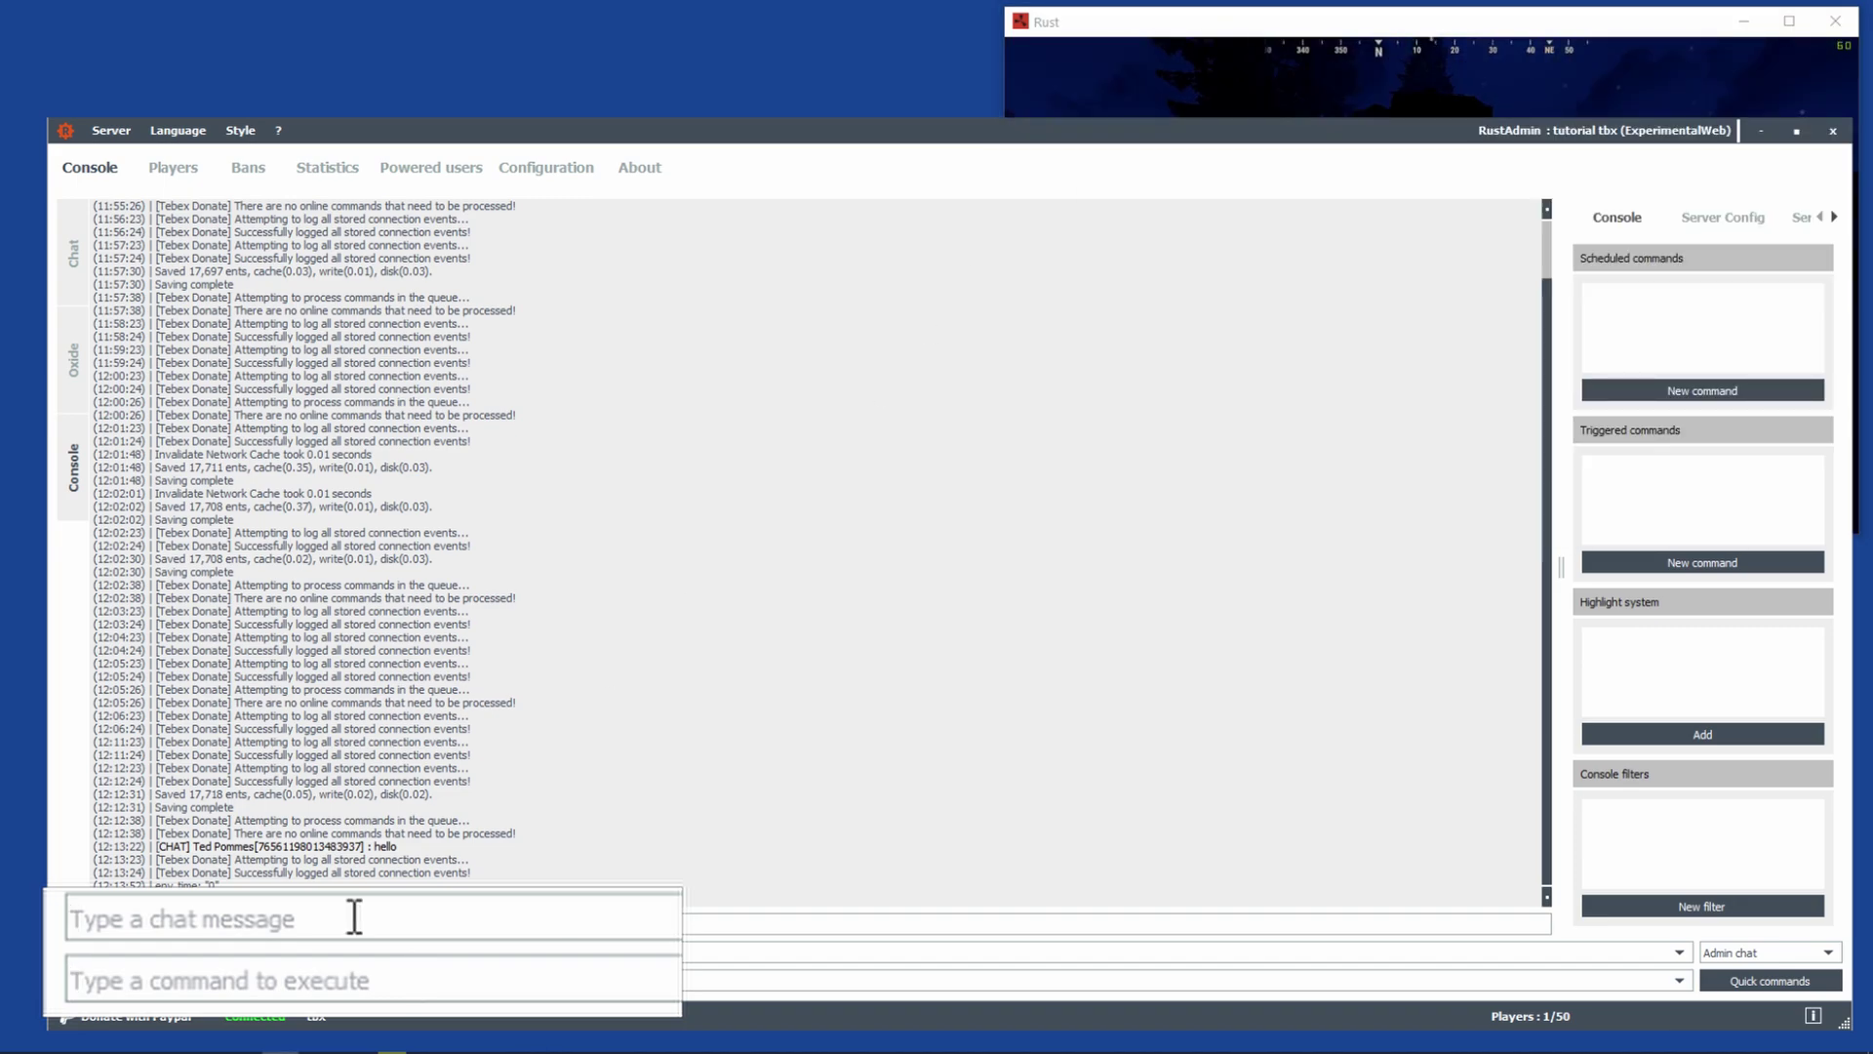
pyautogui.click(1273, 30)
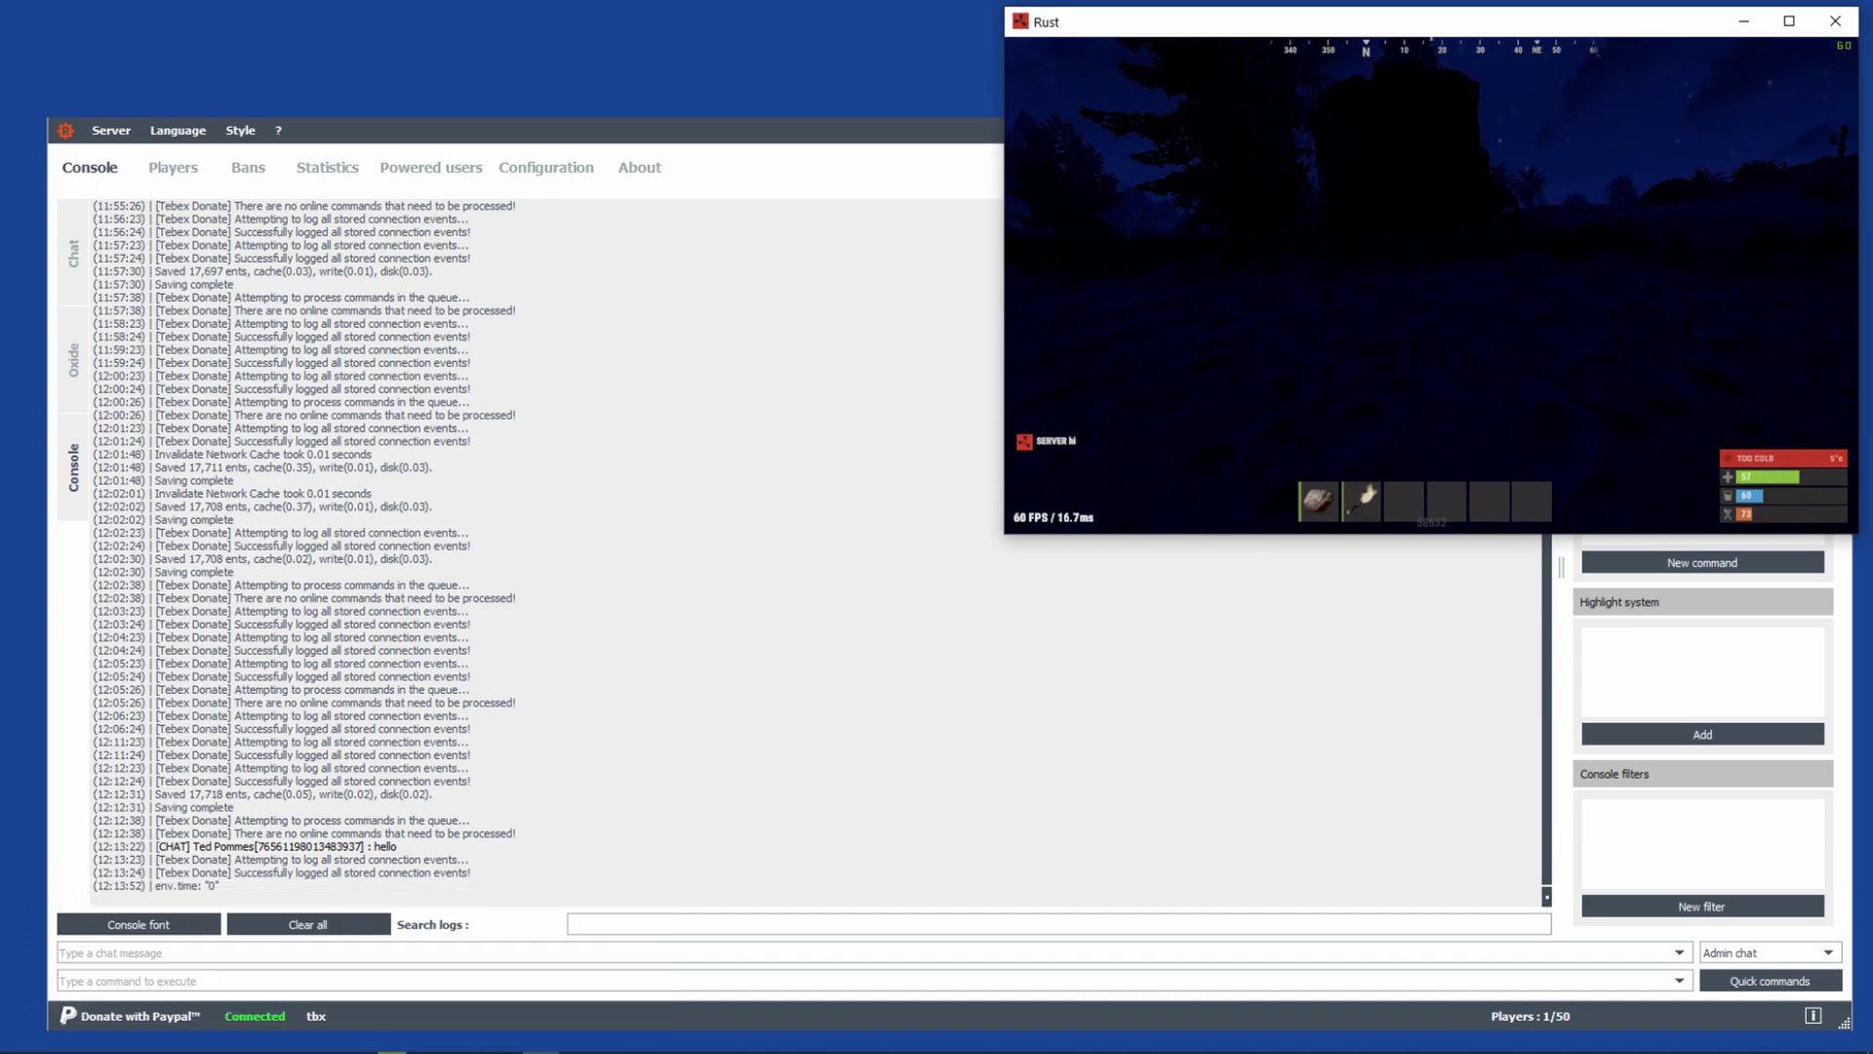
pyautogui.click(1155, 713)
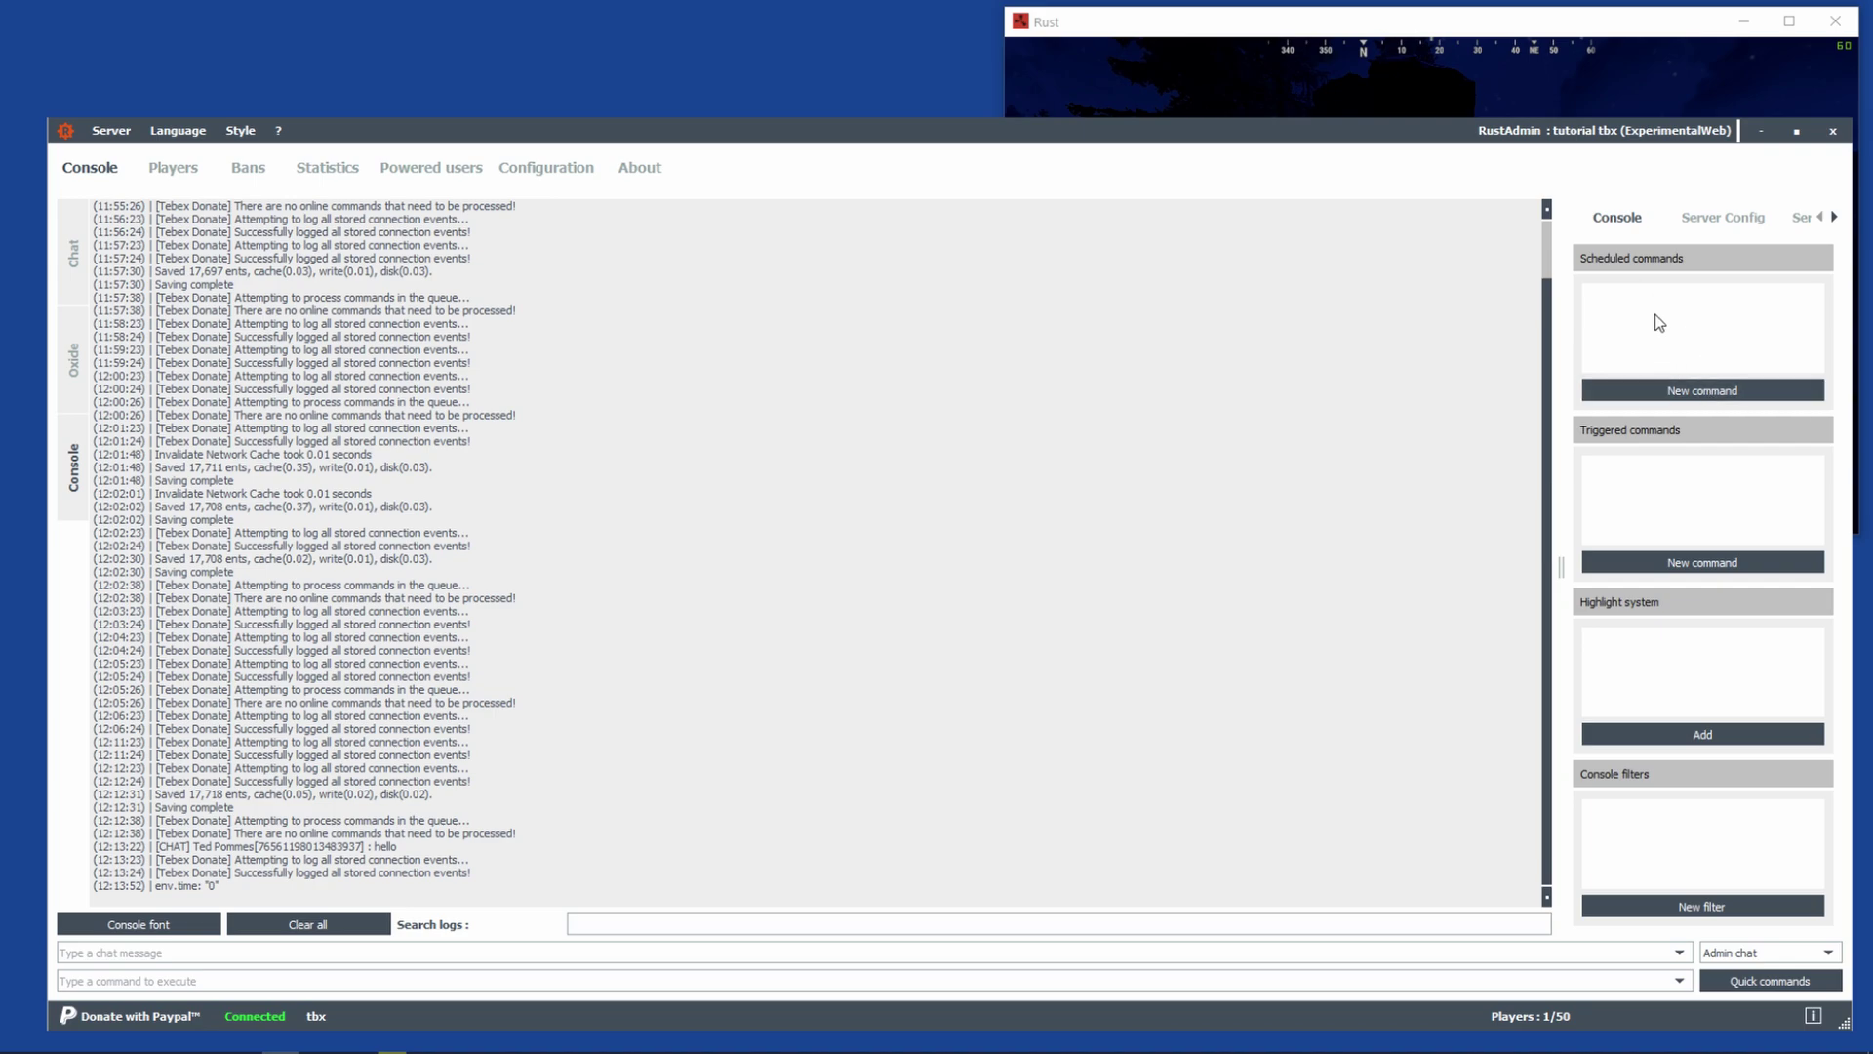
# Schedule env.time 10 to run once at 12:16.
pyautogui.click(1626, 393)
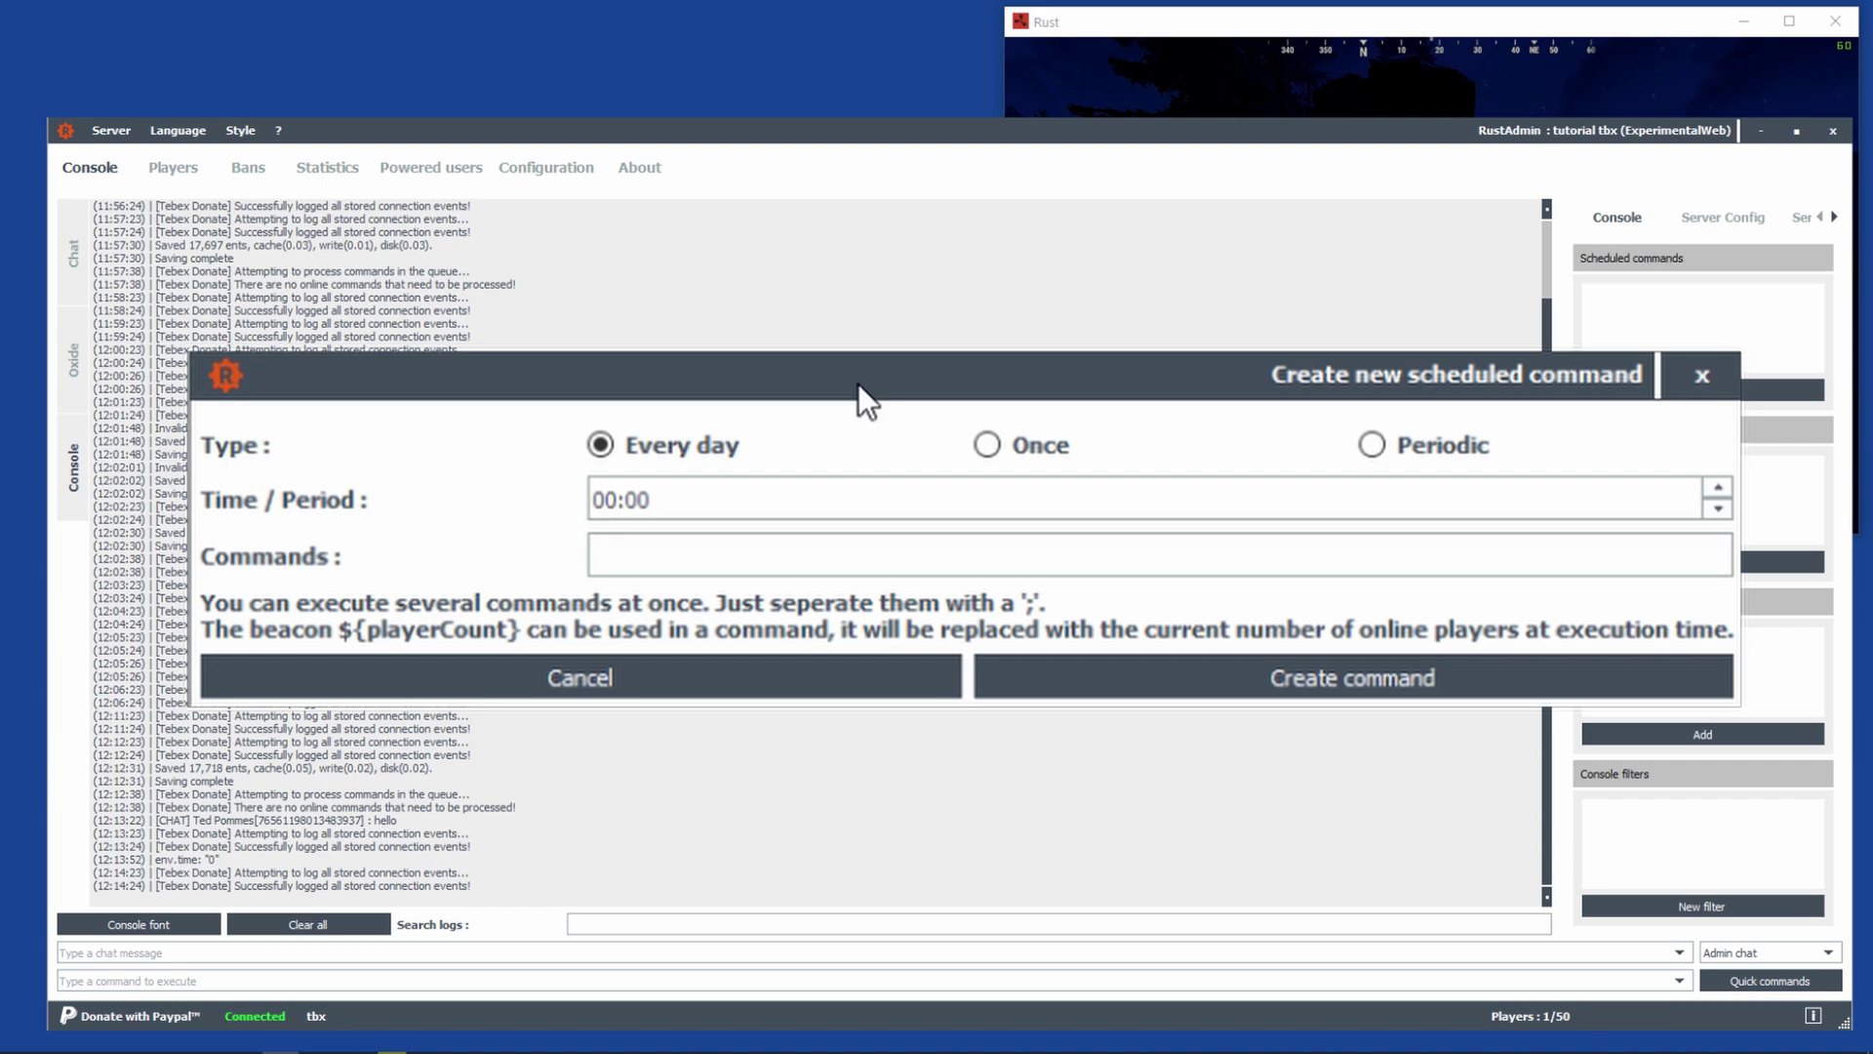
pyautogui.click(986, 444)
pyautogui.moveTo(882, 505); pyautogui.dragTo(339, 414)
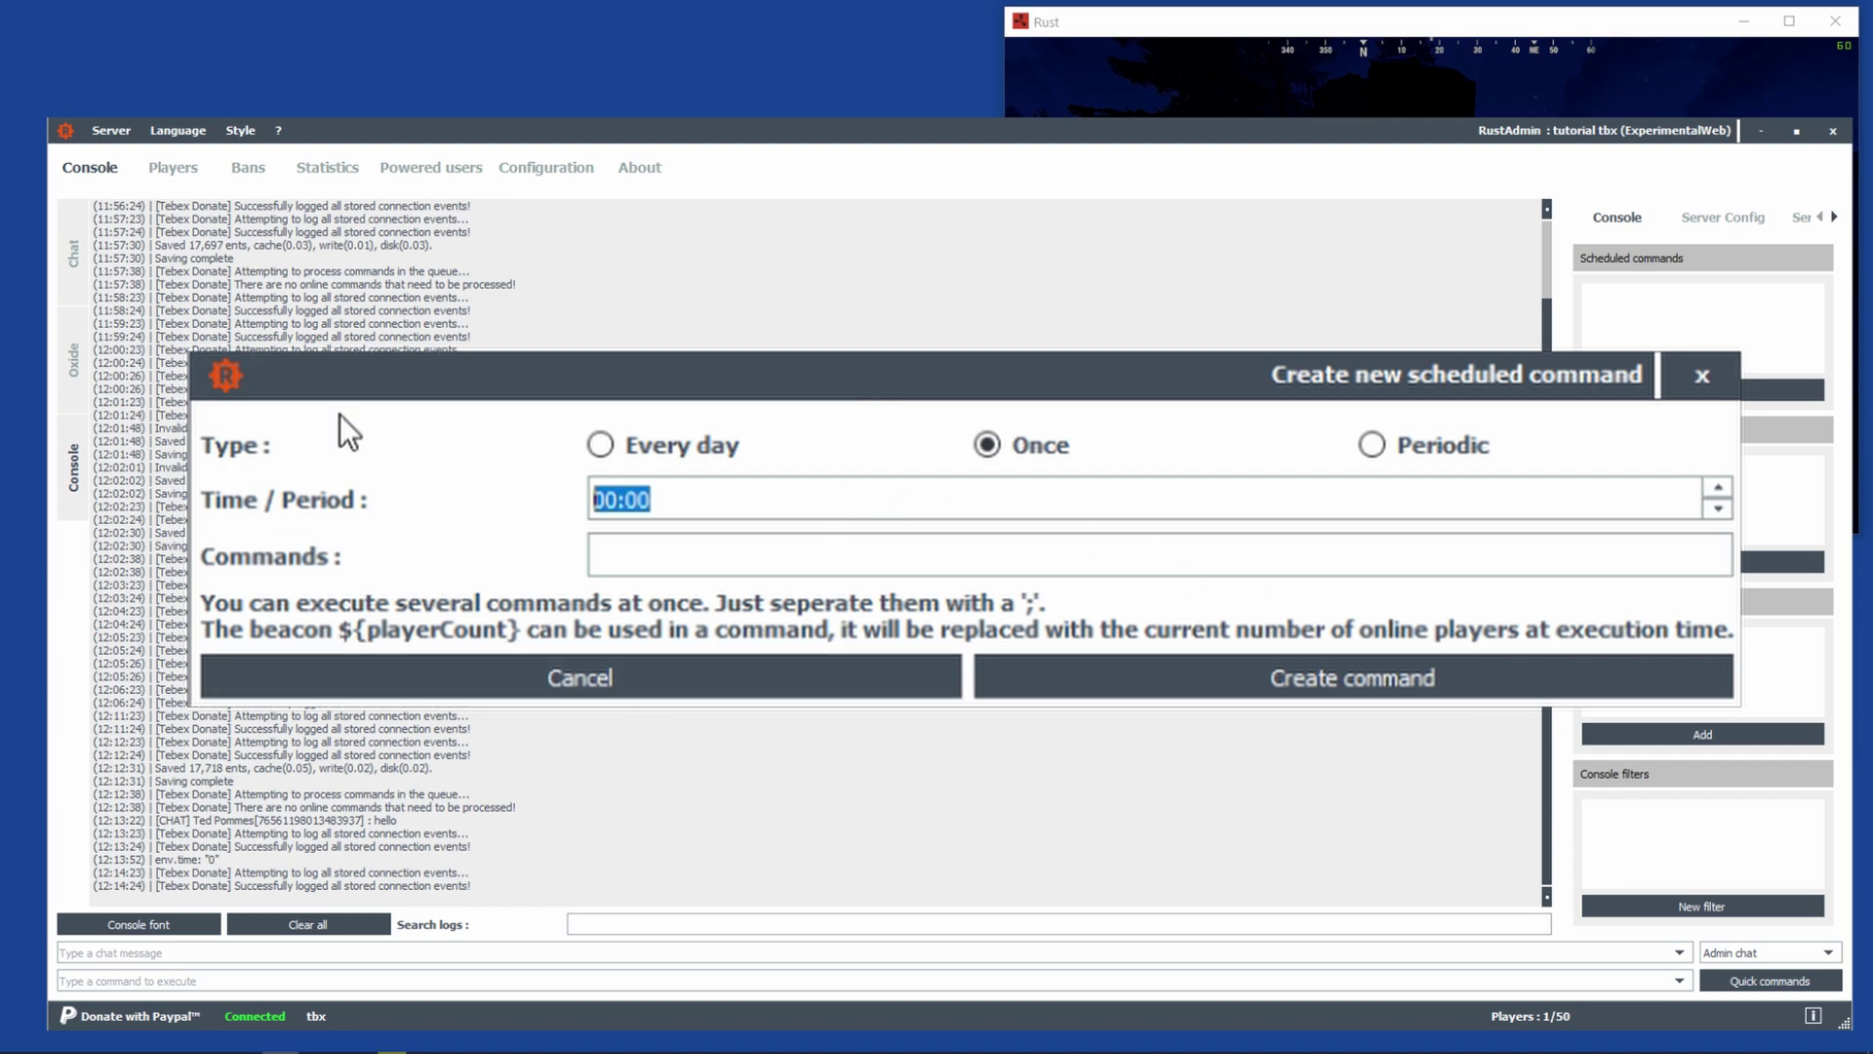
pyautogui.click(756, 539)
pyautogui.write('env.time 10')
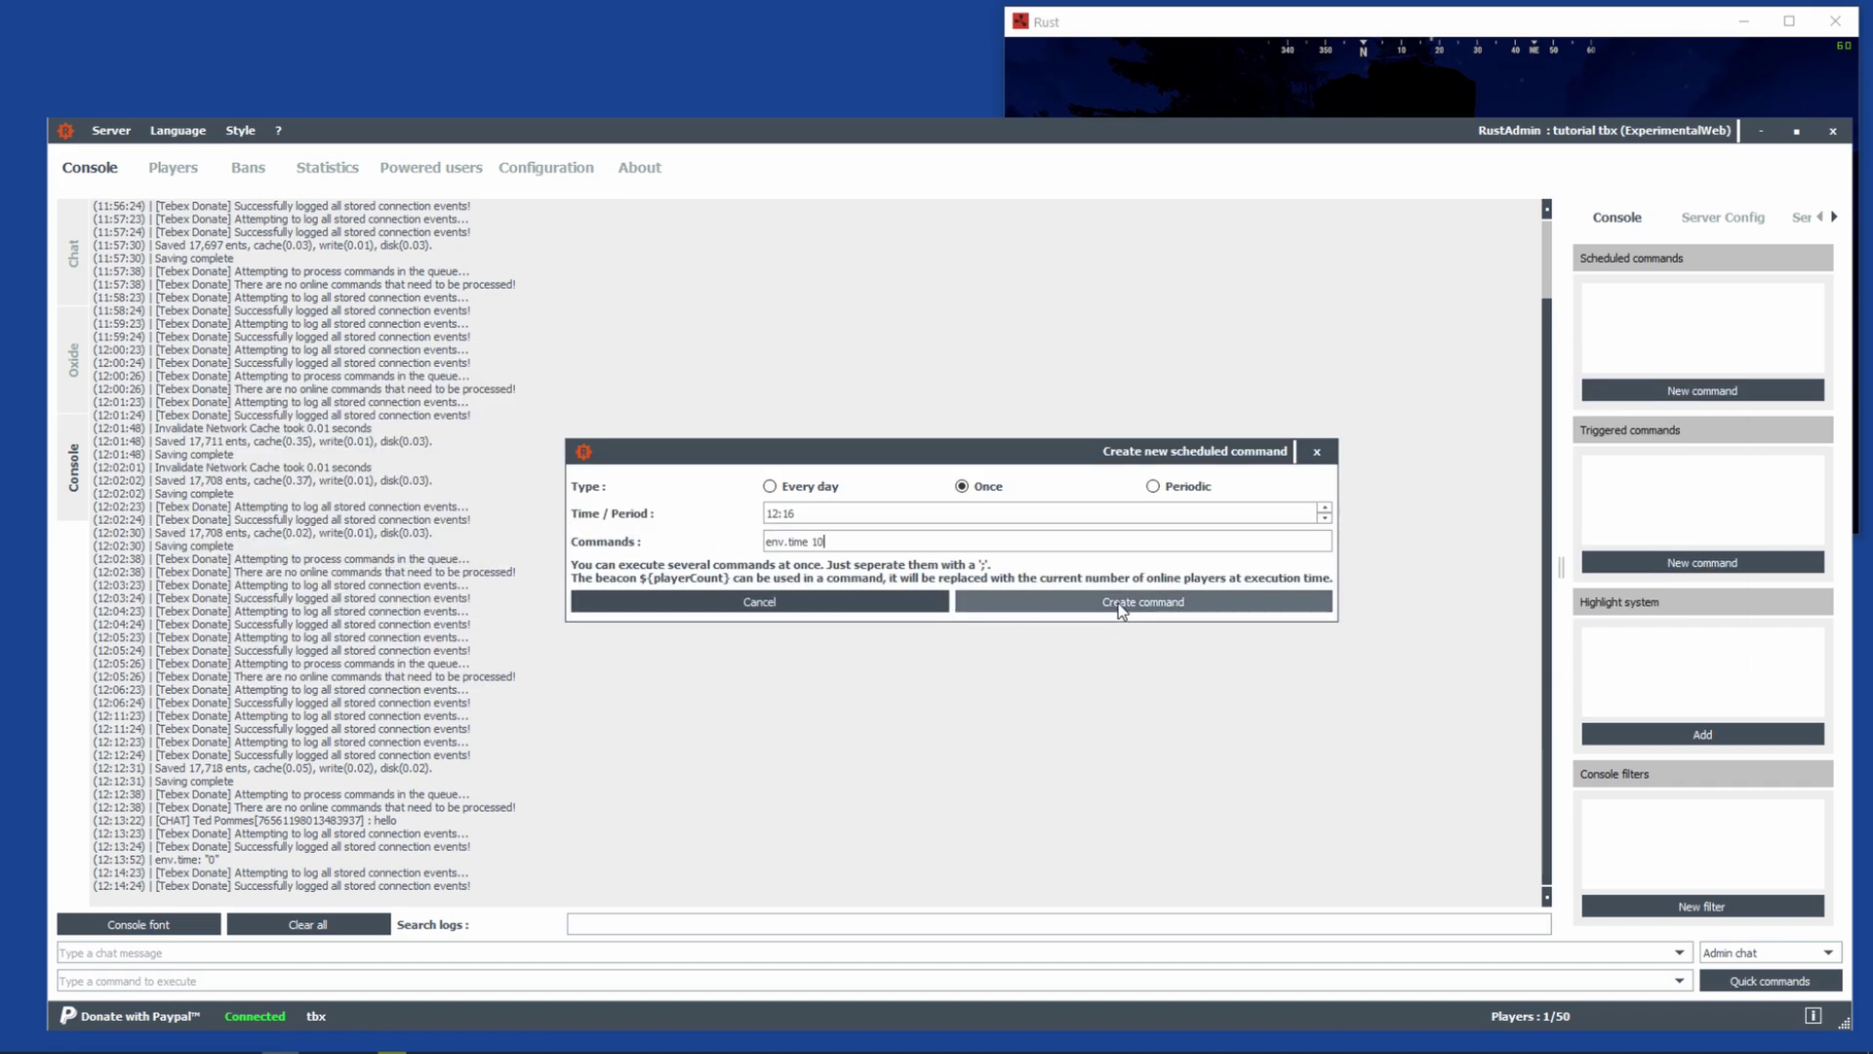
pyautogui.click(1118, 603)
pyautogui.click(1001, 555)
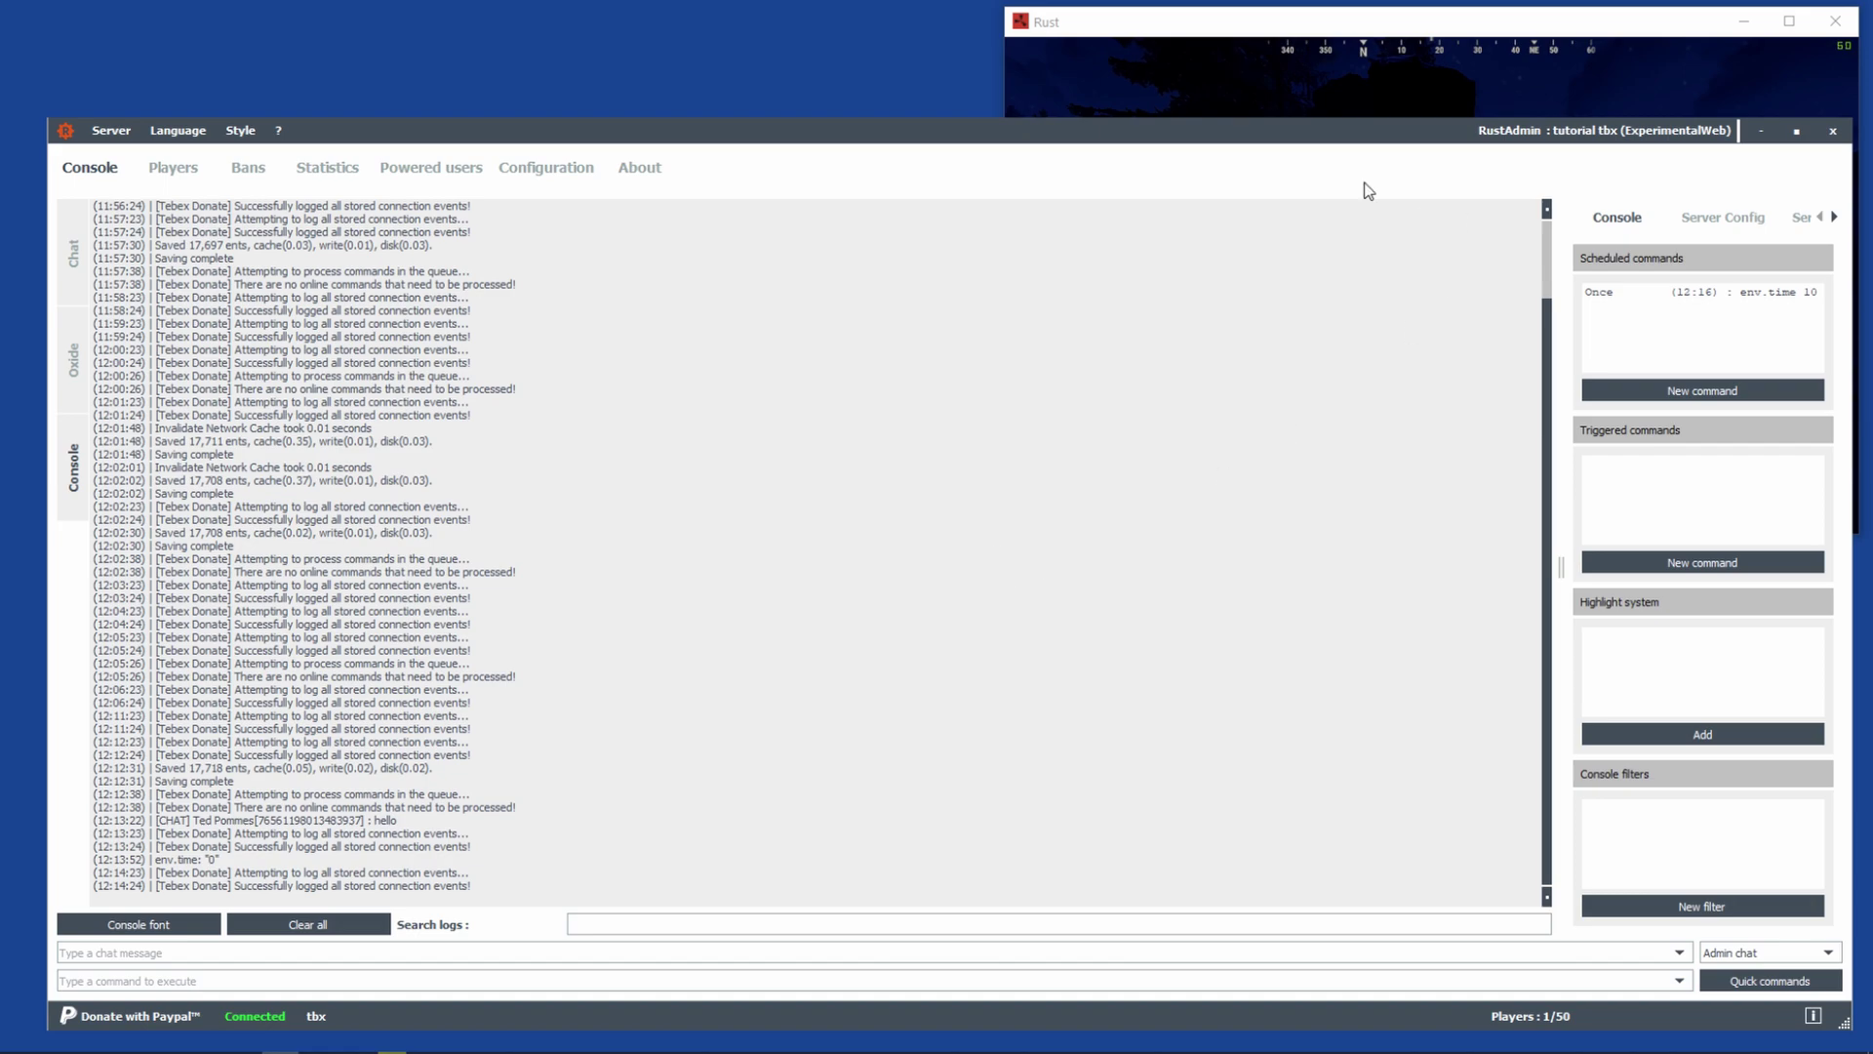
# Check in the Rust game that it has switched to daytime.
pyautogui.click(1188, 29)
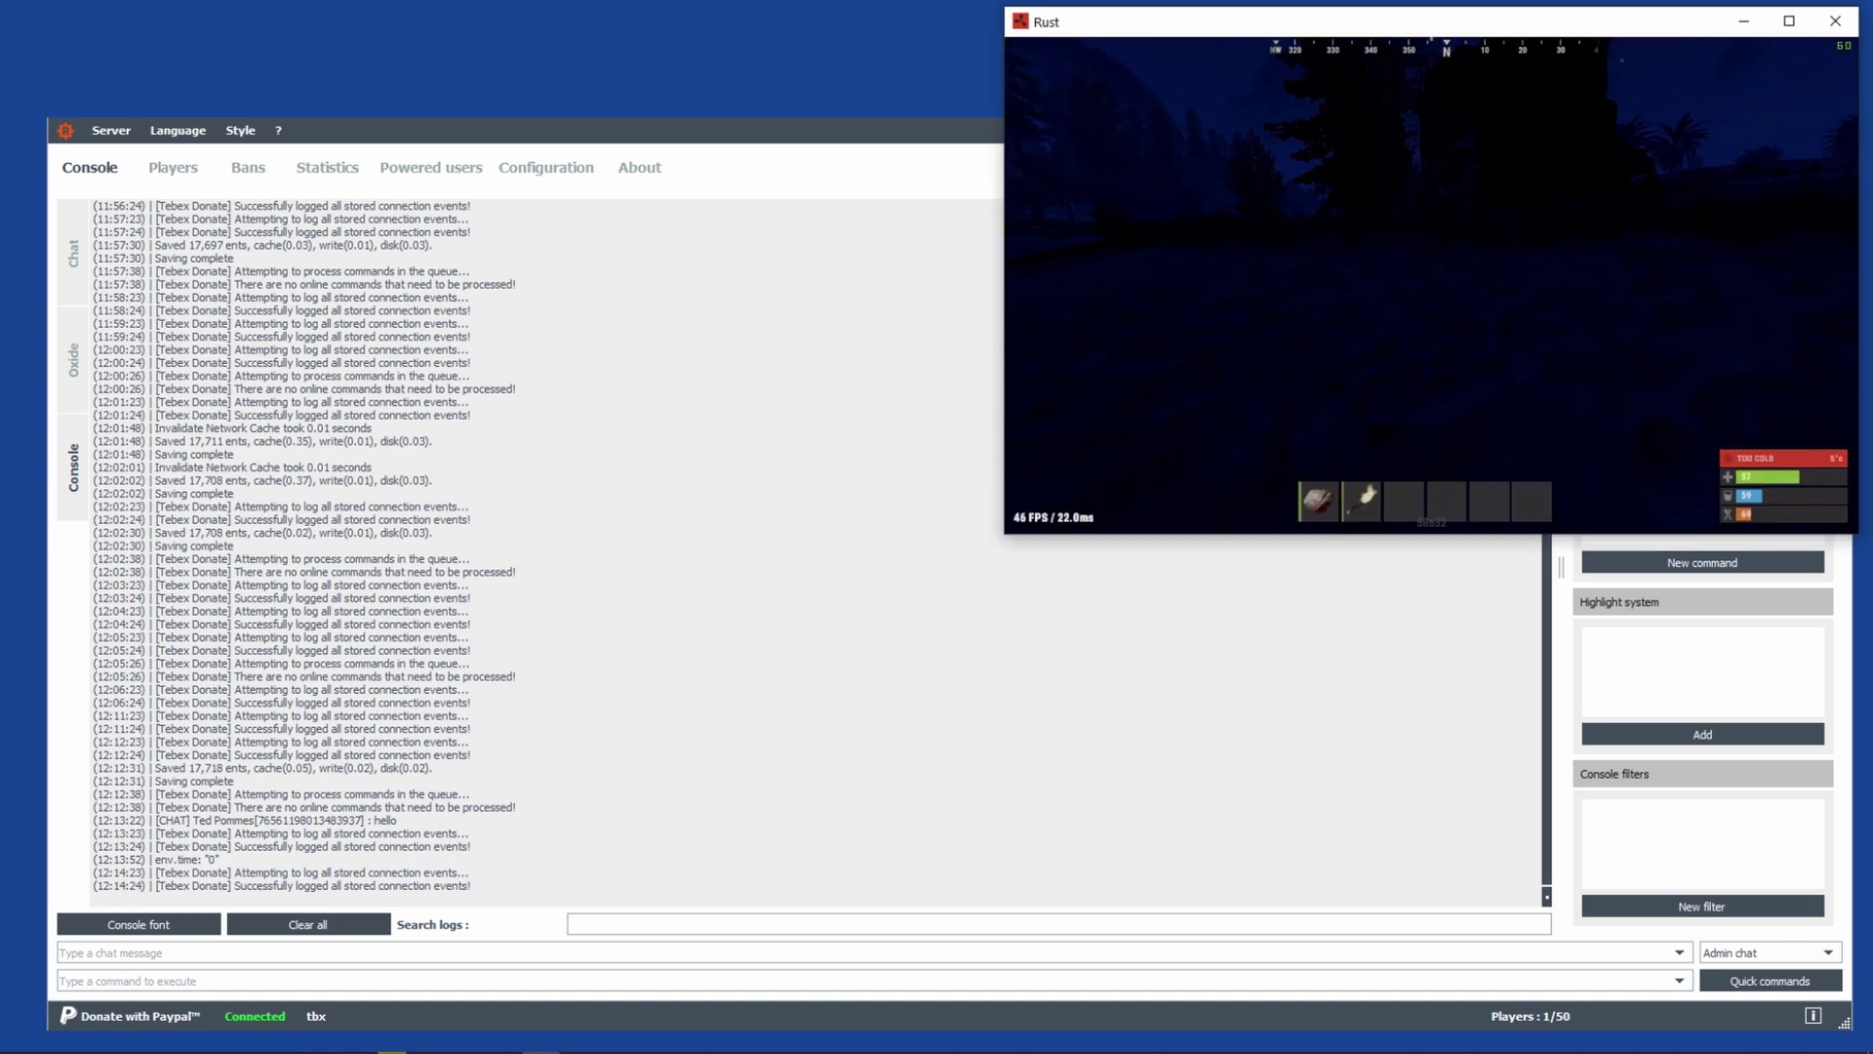
pyautogui.press('Tab')
pyautogui.moveTo(1187, 21); pyautogui.dragTo(807, 68)
pyautogui.press('Tab')
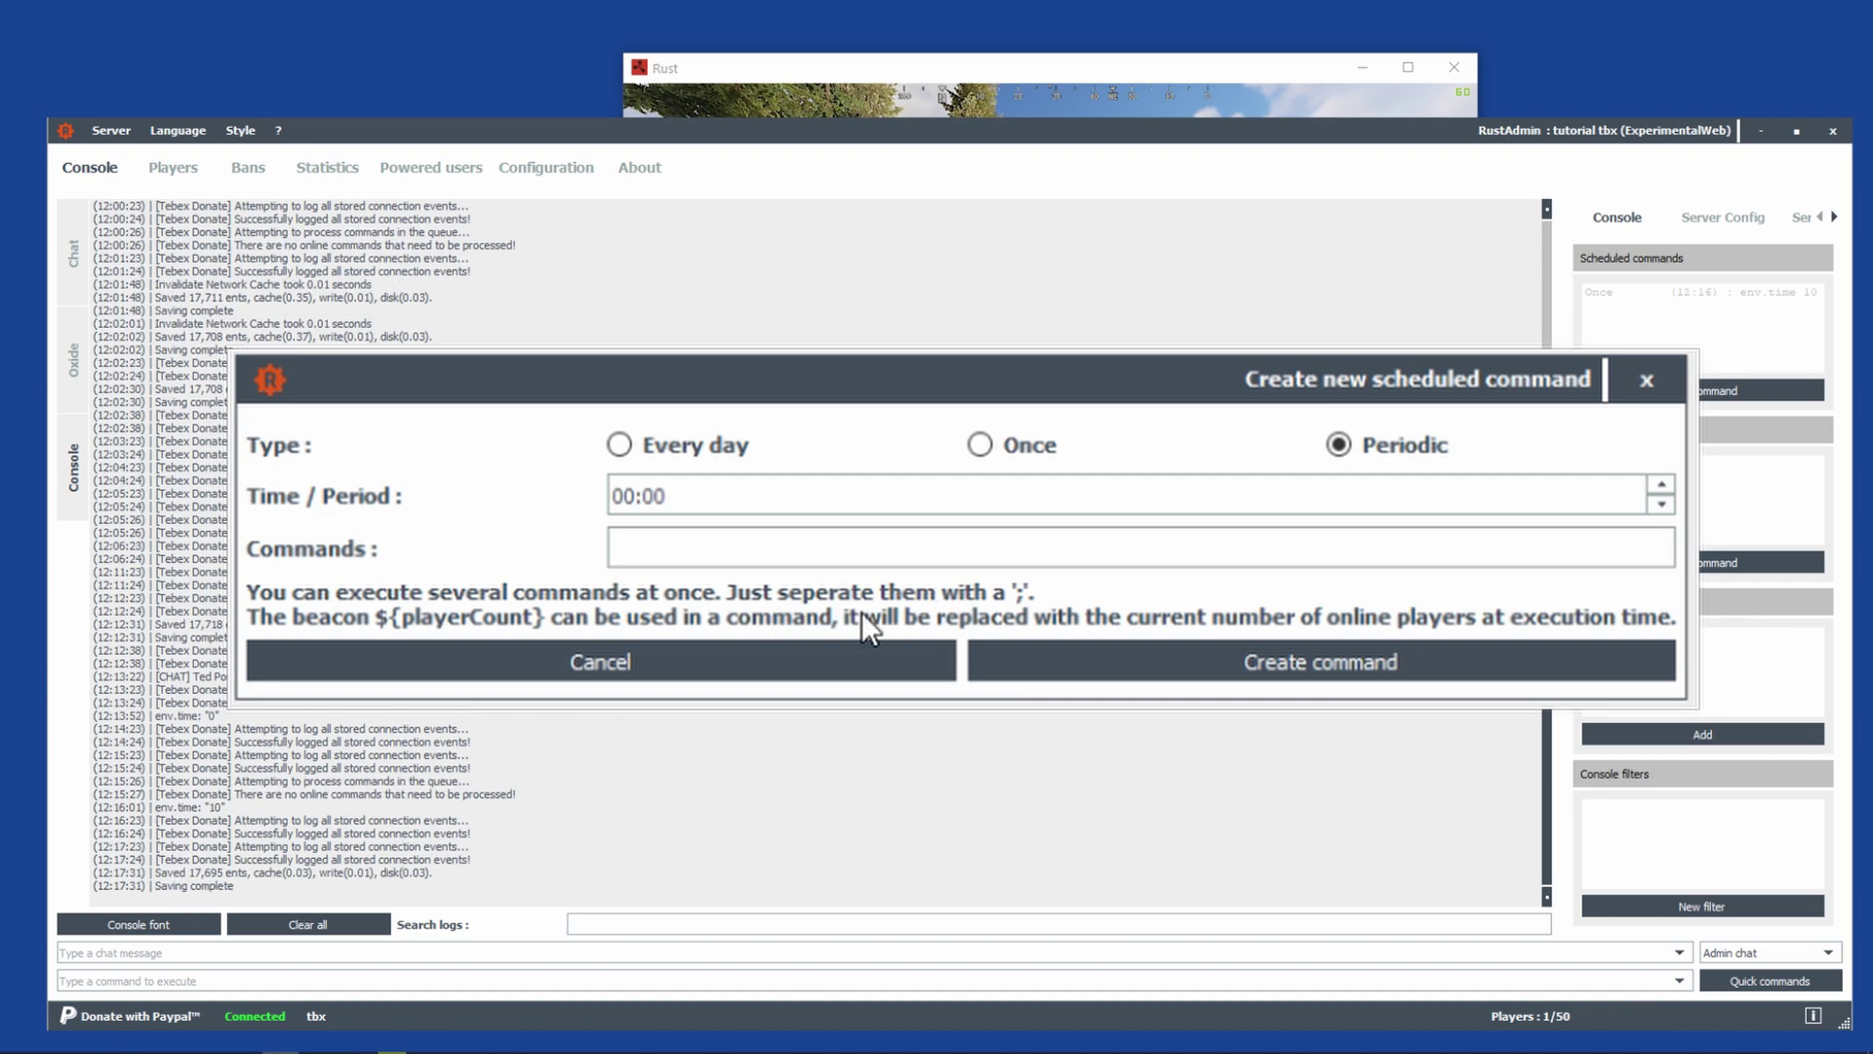
# Create a triggered command that runs env.time 00 on chat text HelloWorld.
pyautogui.click(863, 652)
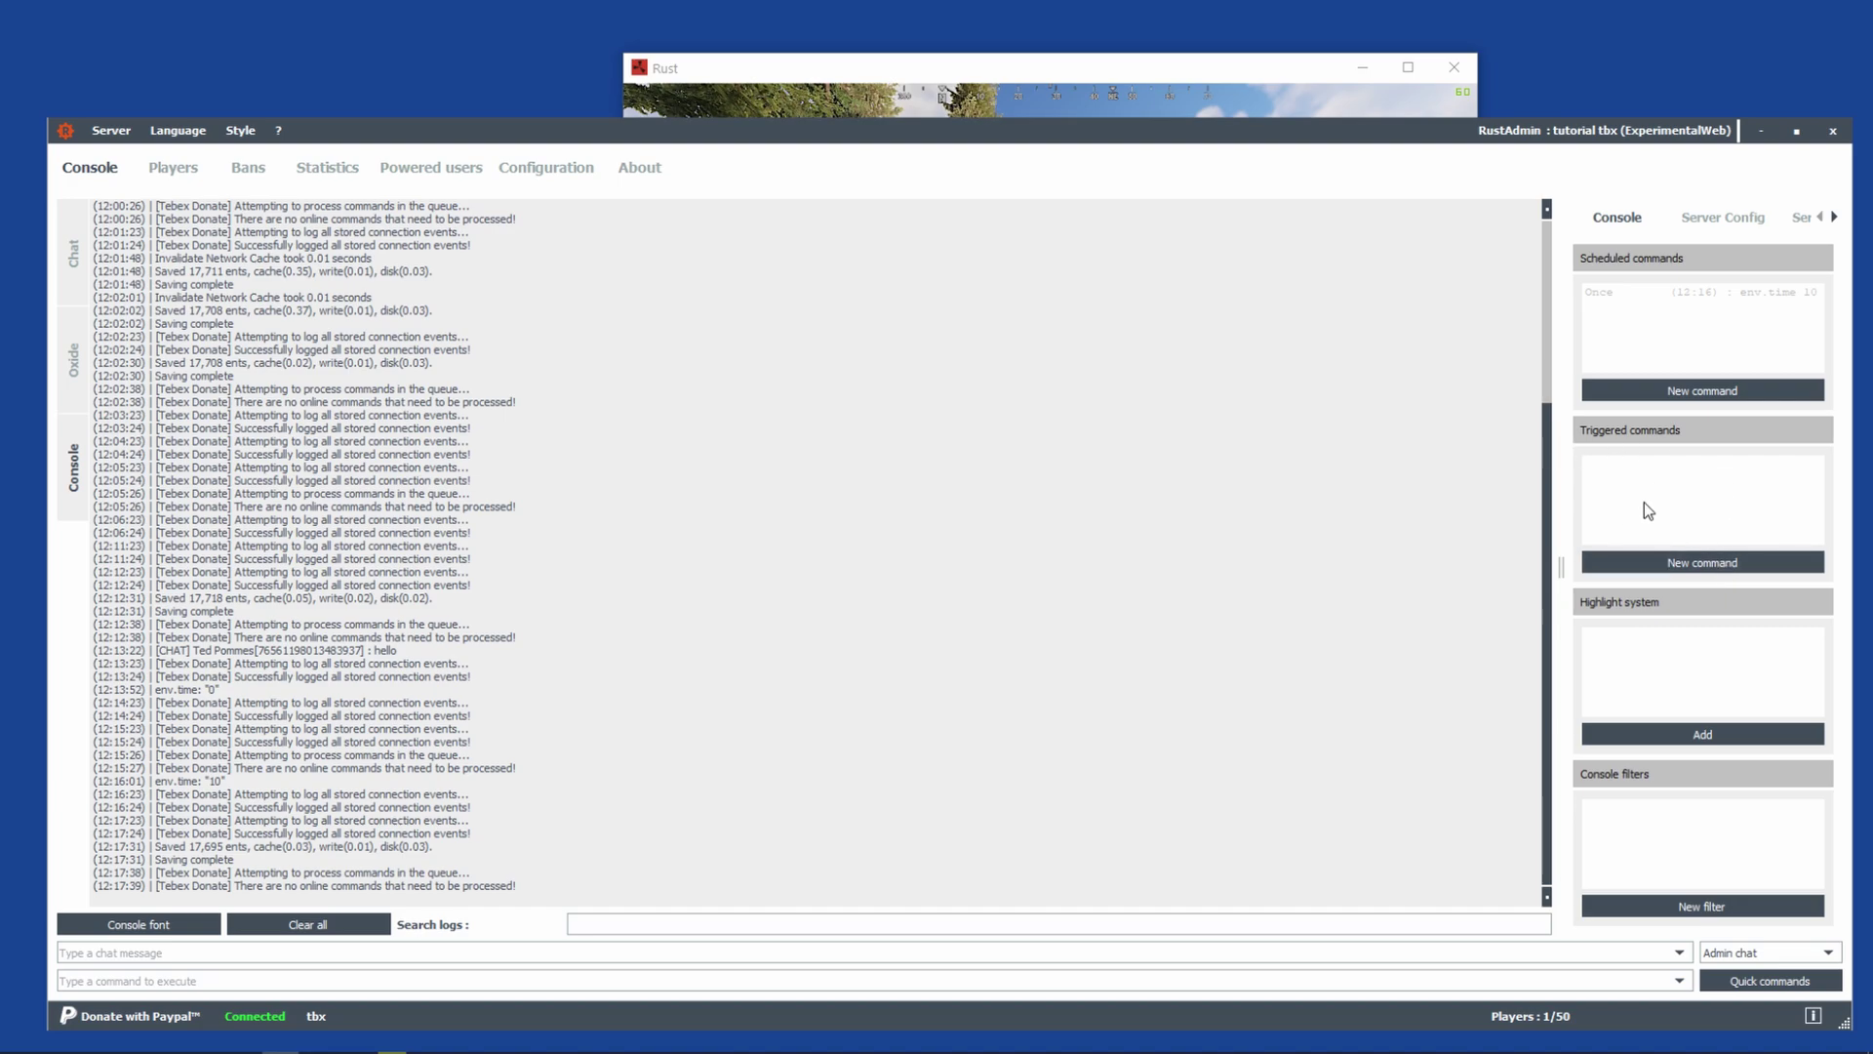
pyautogui.click(1618, 558)
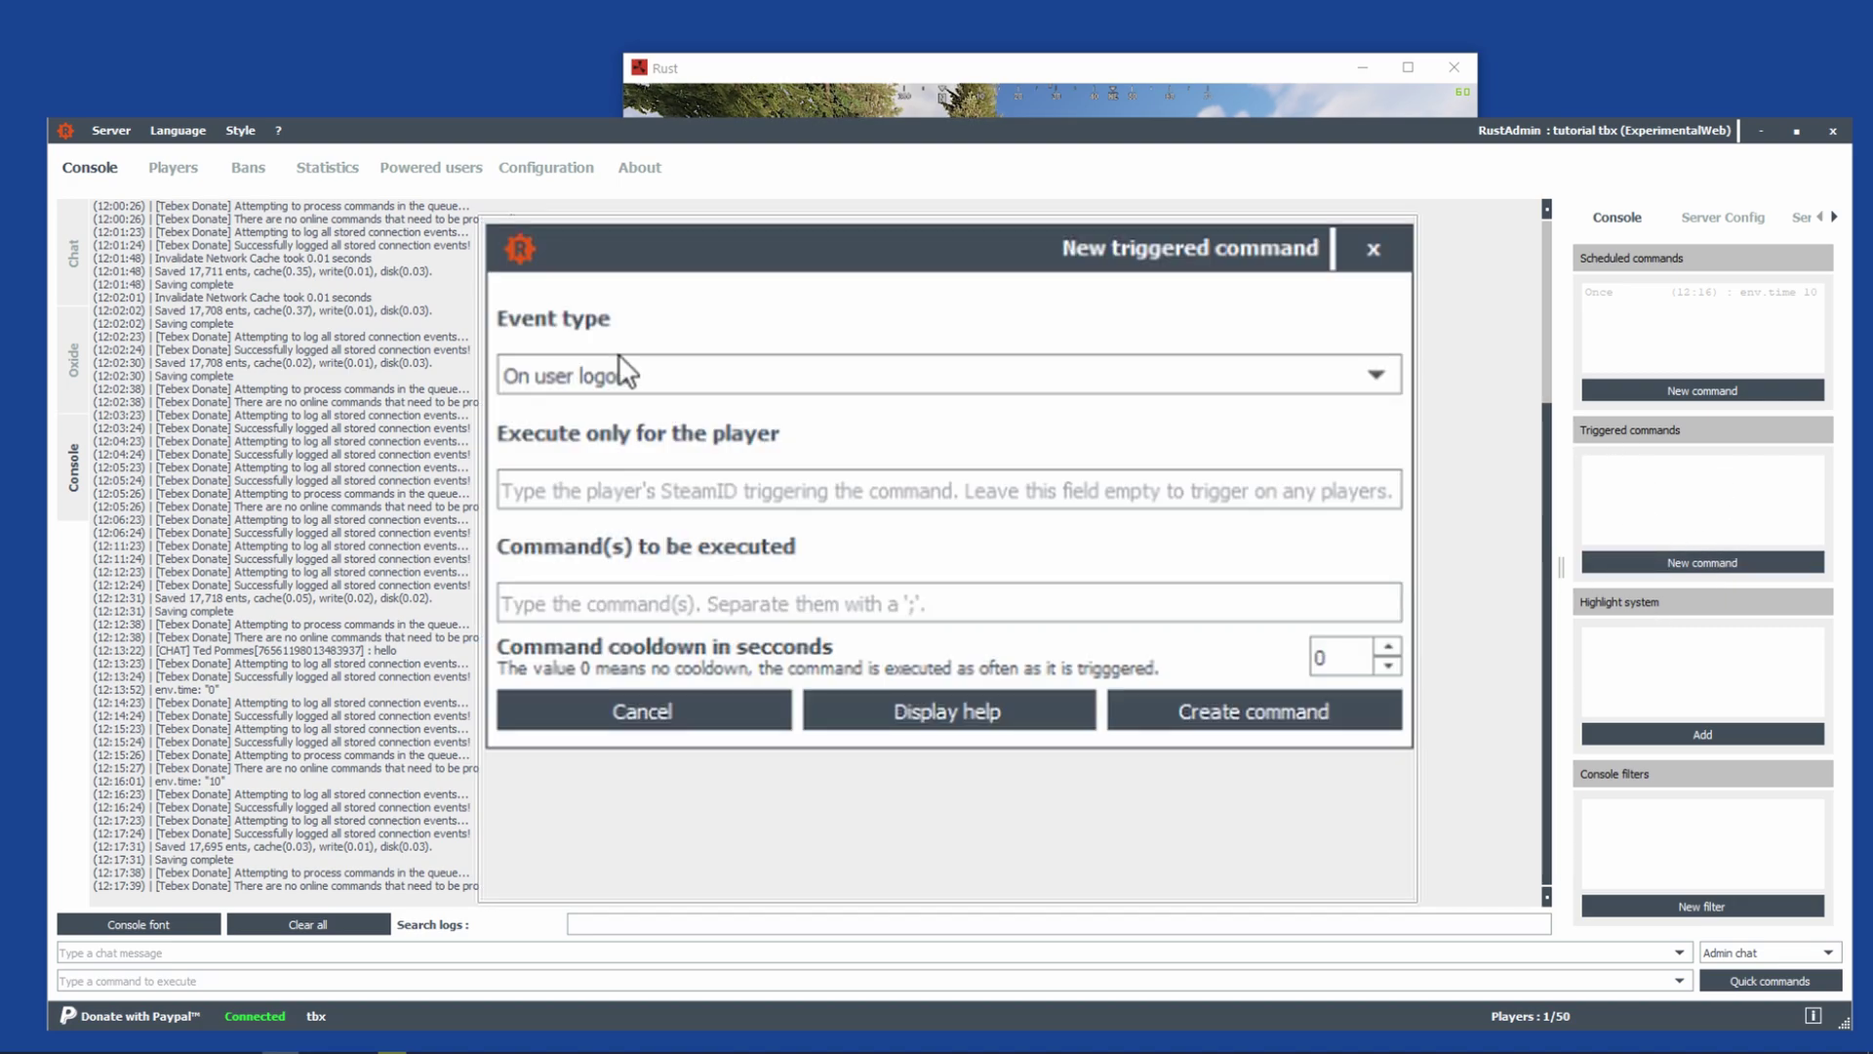
pyautogui.click(719, 375)
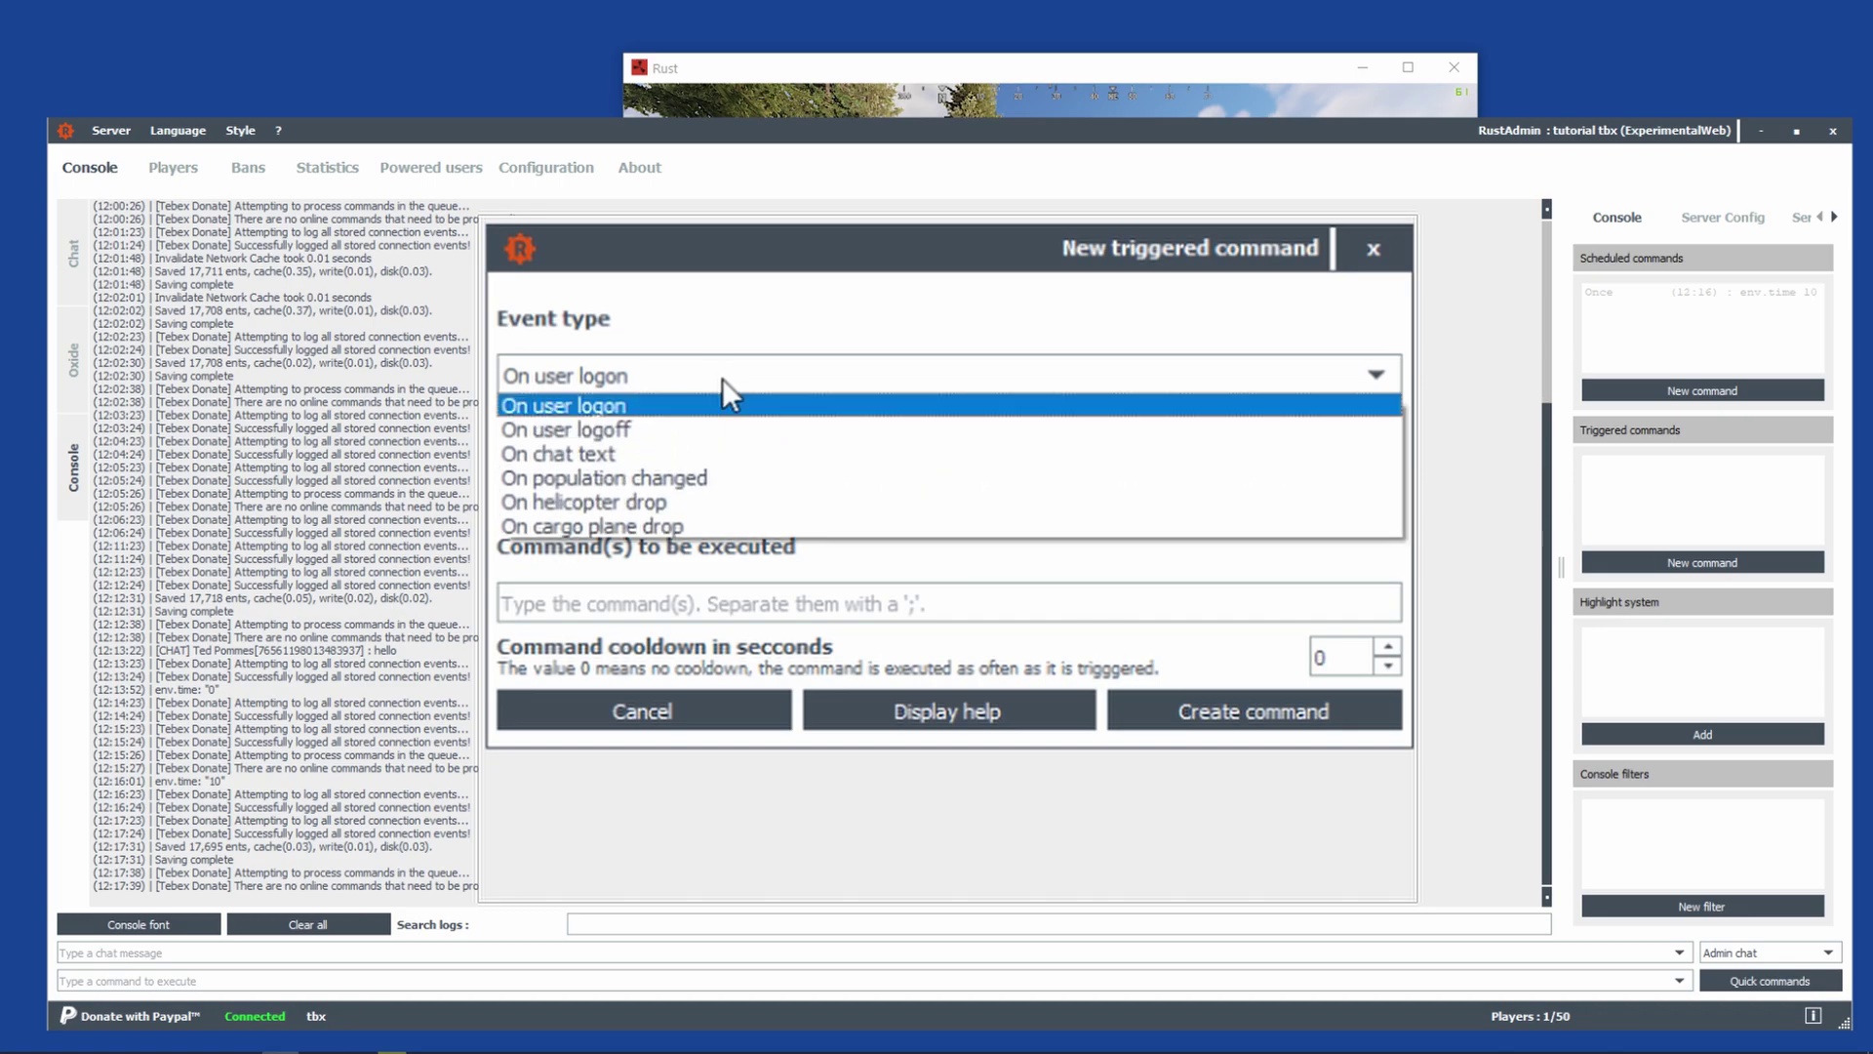
pyautogui.click(535, 455)
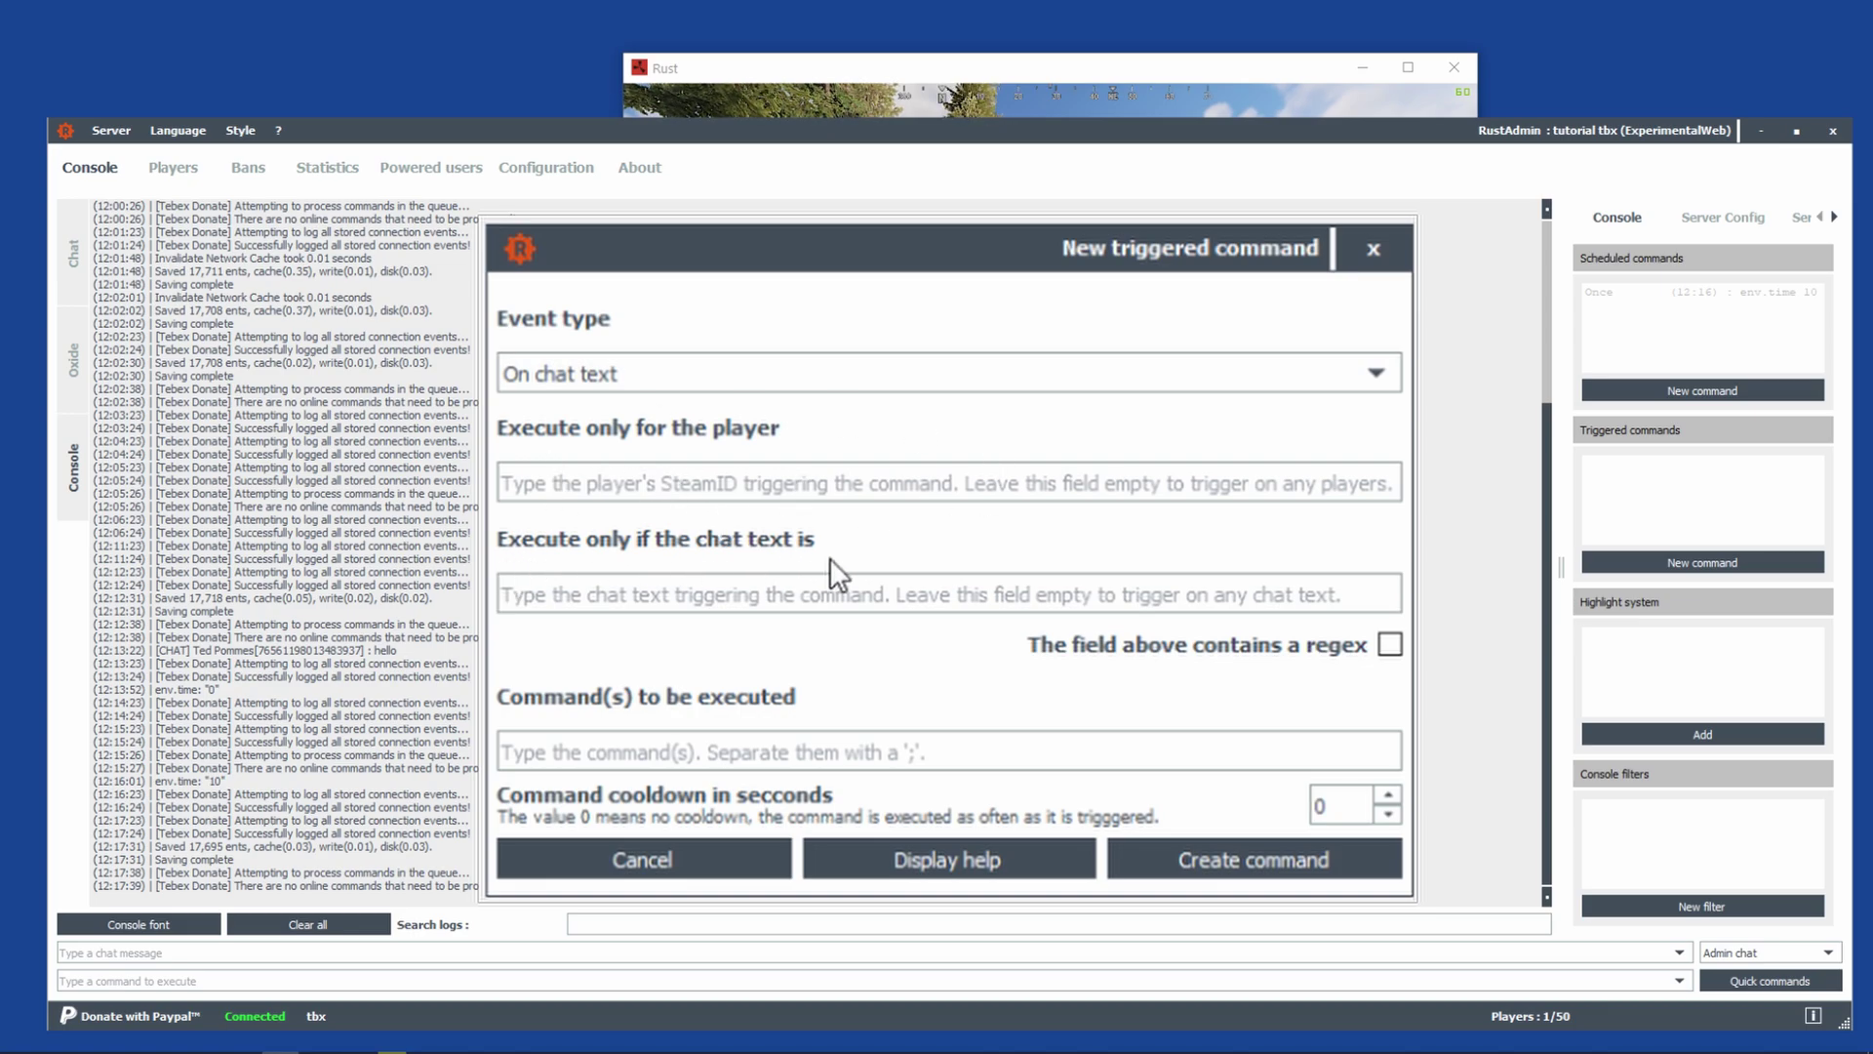
pyautogui.click(715, 602)
pyautogui.write('Hello')
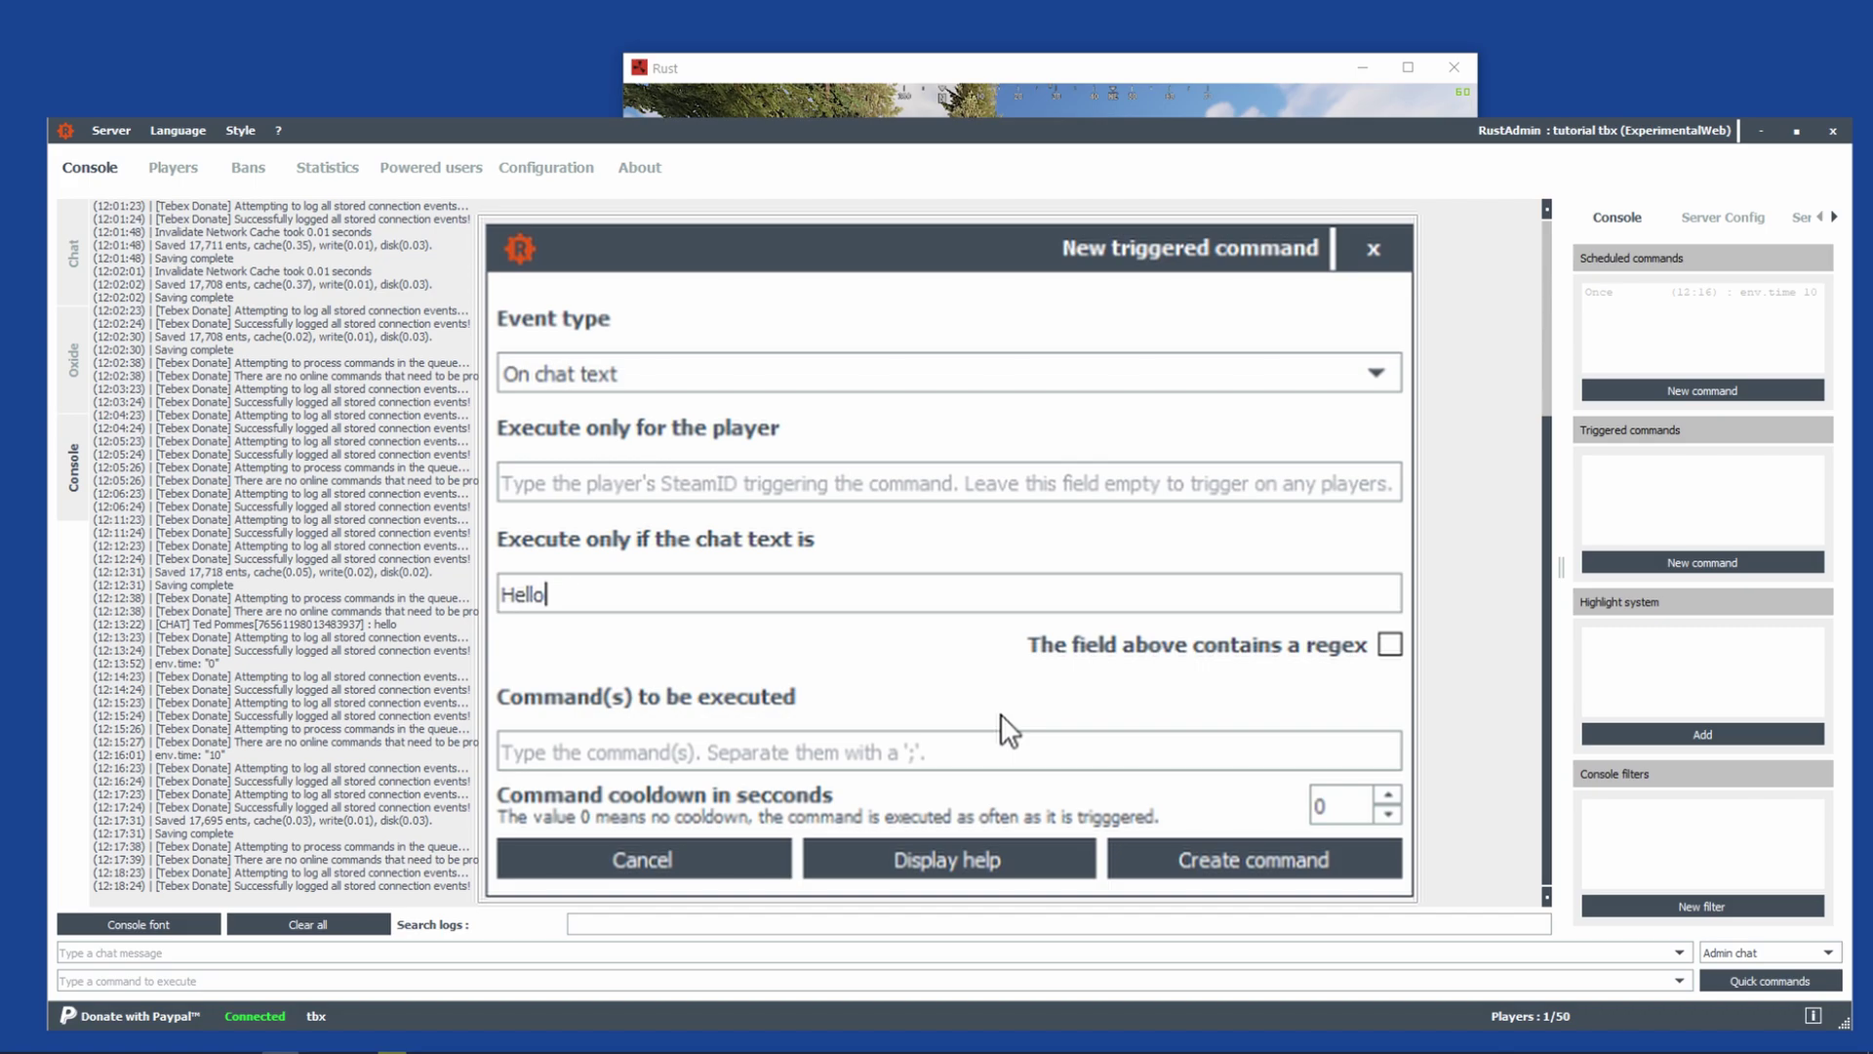
pyautogui.write('World')
pyautogui.click(884, 751)
pyautogui.write('env.')
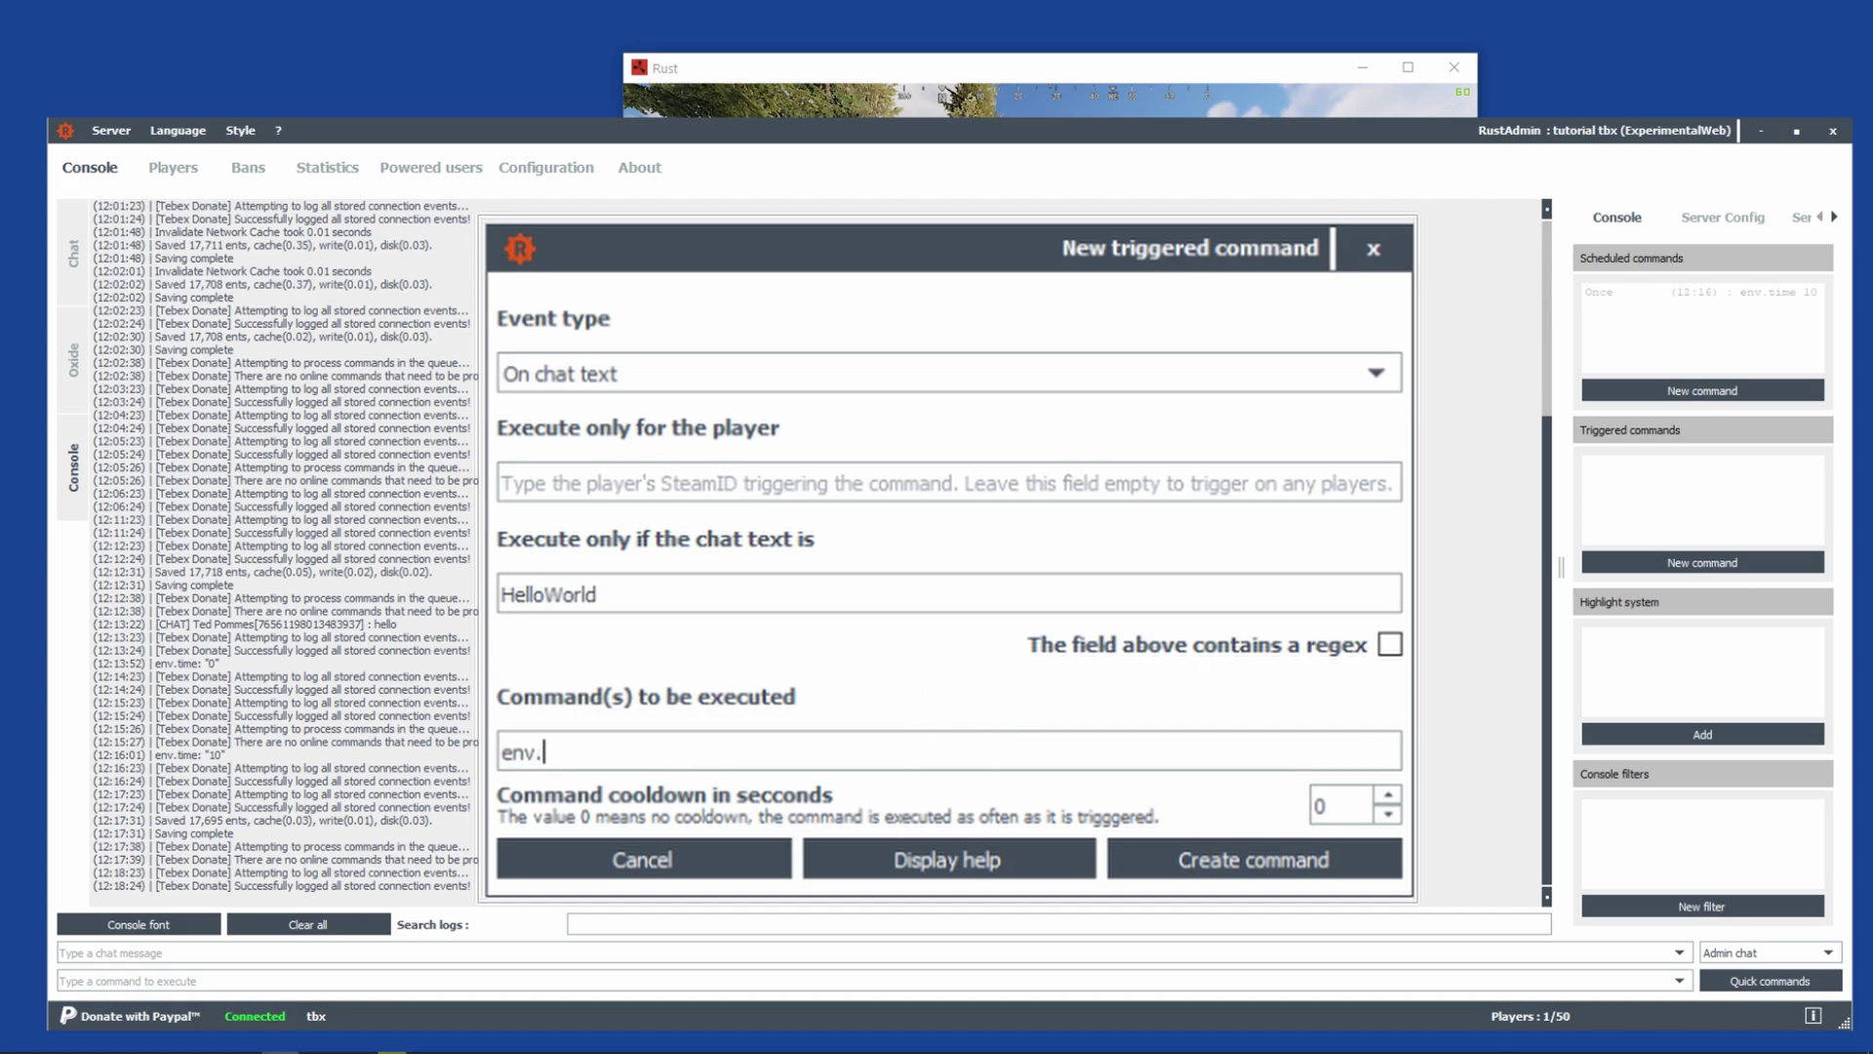
pyautogui.write('time 00')
pyautogui.hotkey('shift', 'Tab')
pyautogui.hotkey('shift', 'Tab')
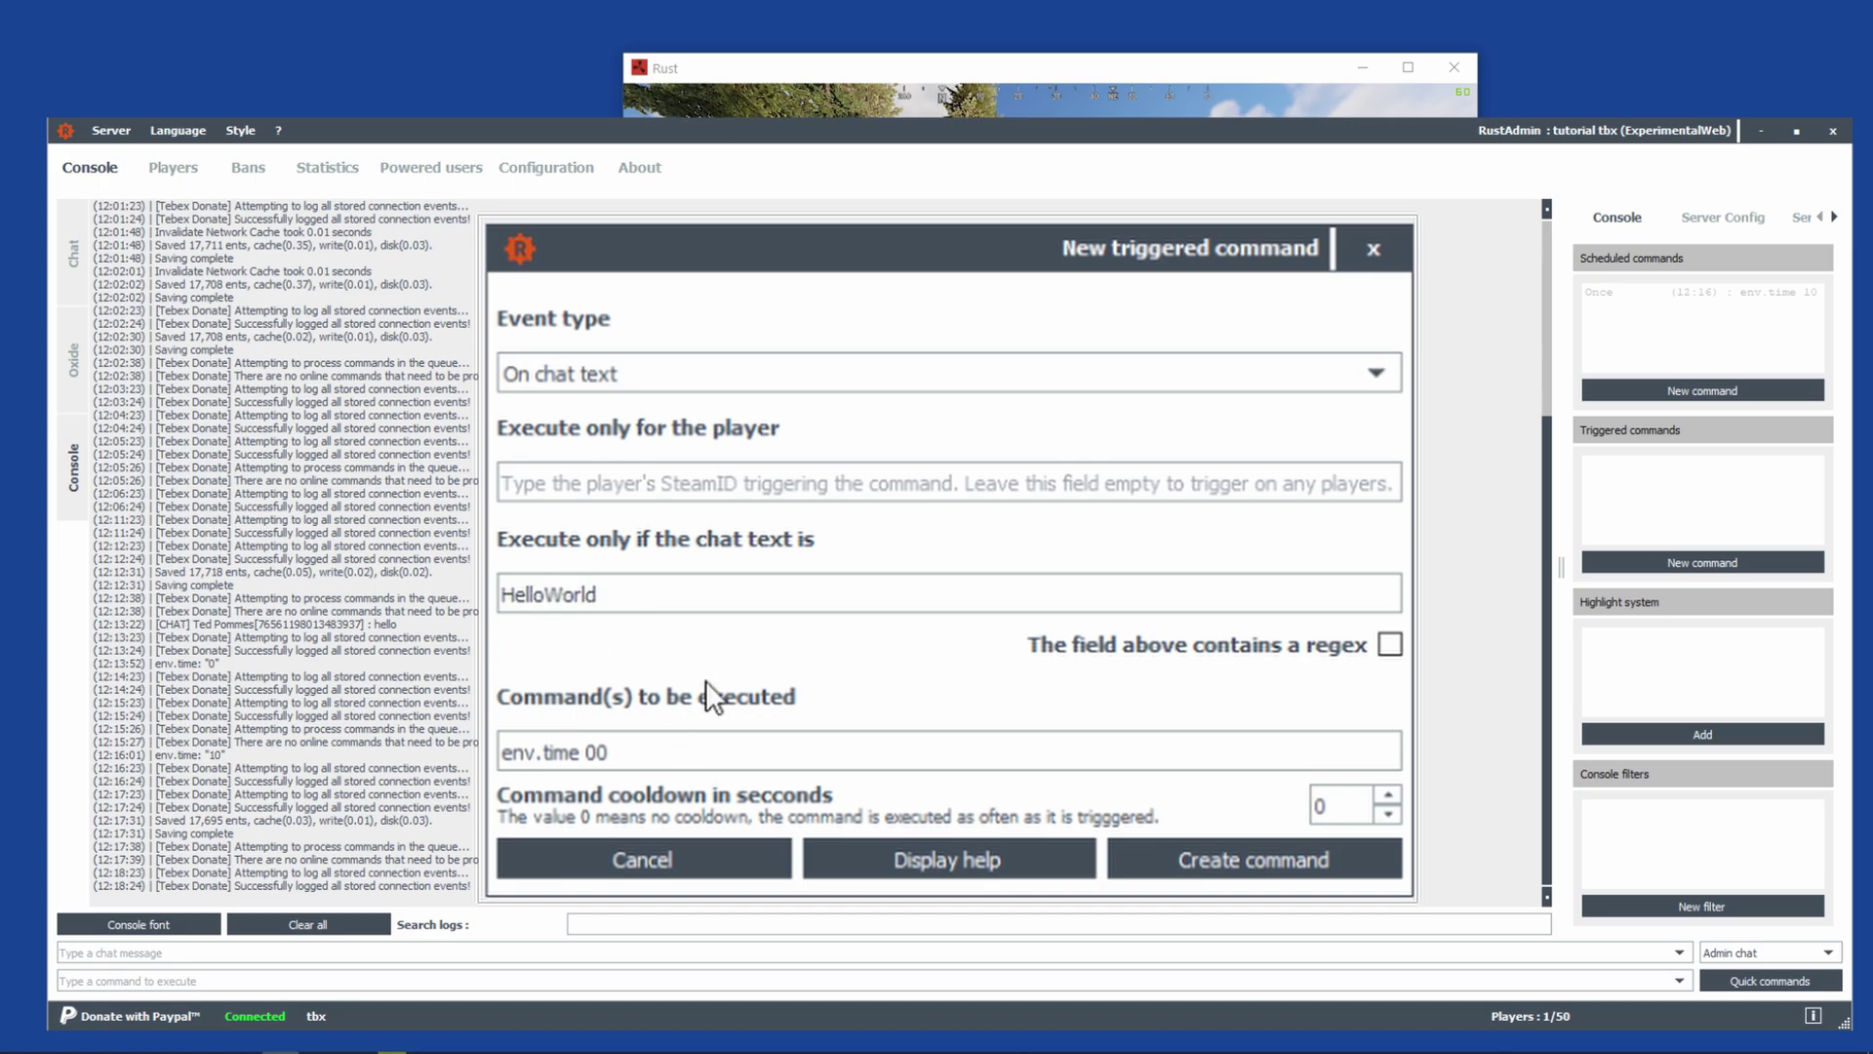
pyautogui.click(1191, 873)
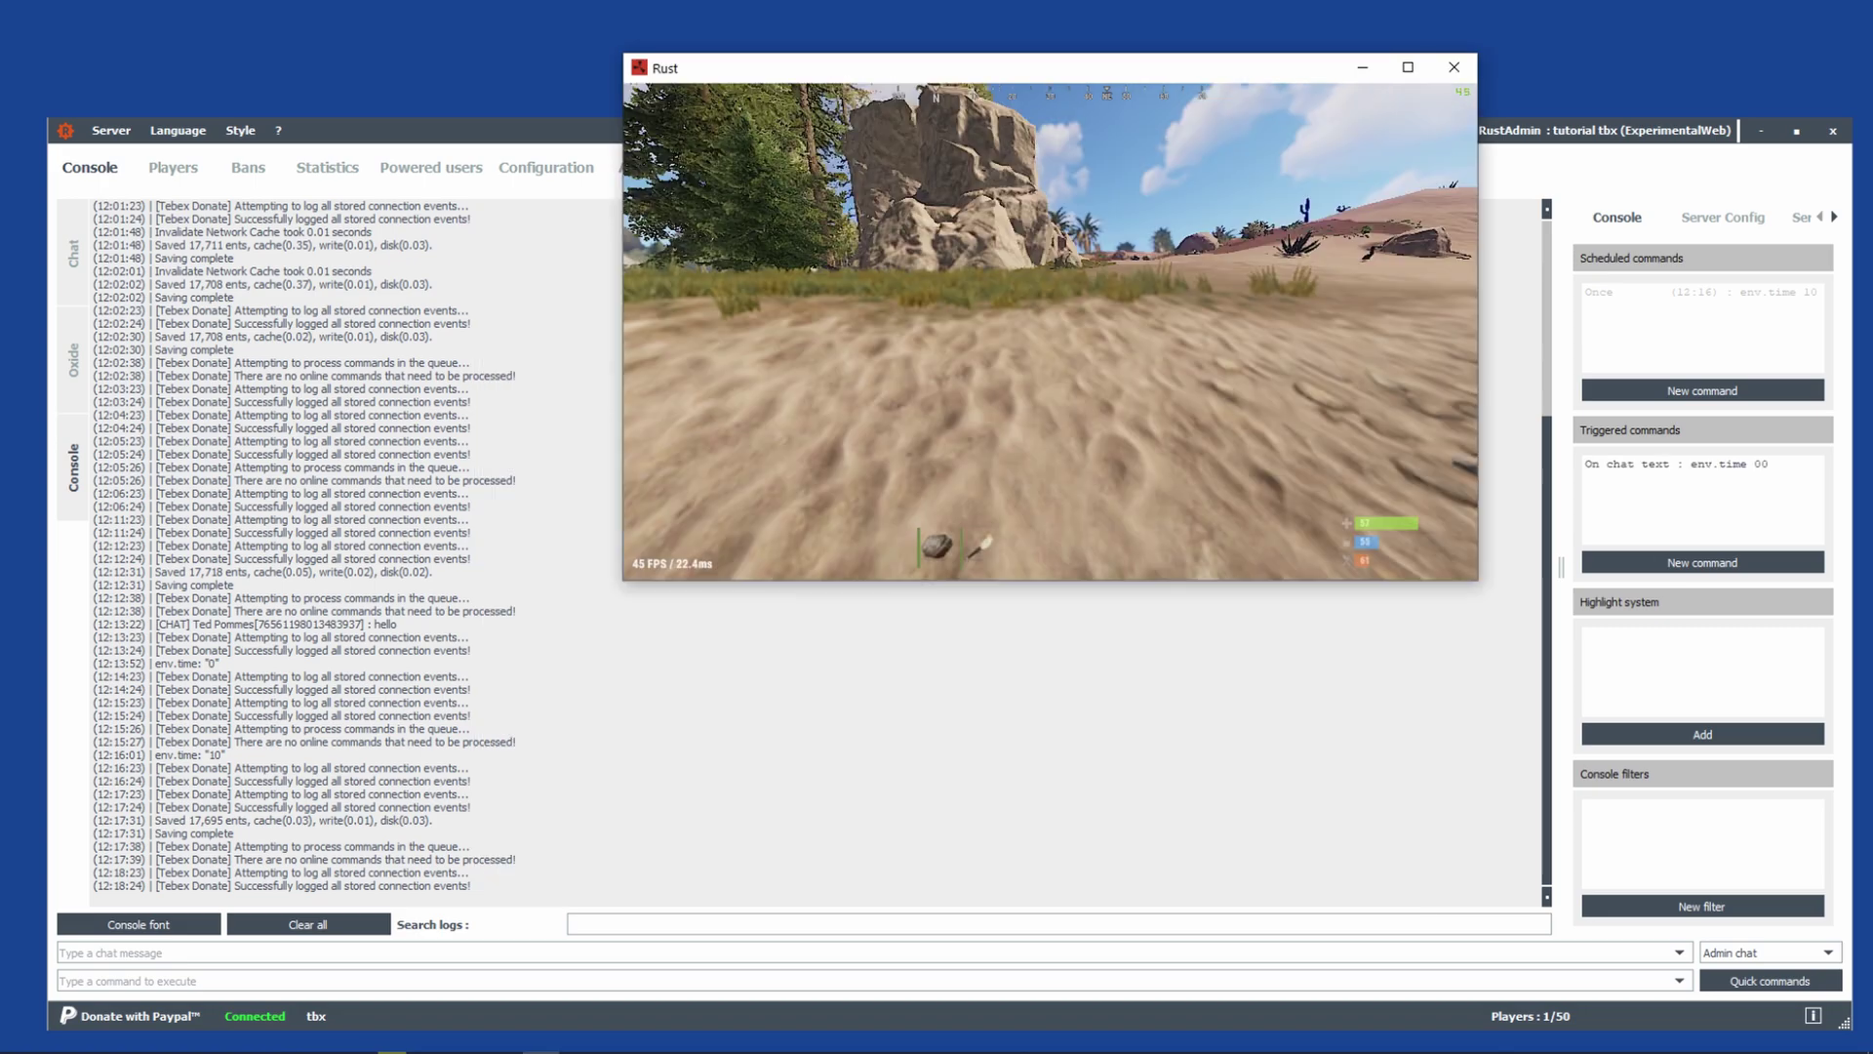
# Send HelloWorld in Rust chat to fire the trigger and make night.
pyautogui.press('Return')
pyautogui.write('HelloWorld')
pyautogui.press('Return')
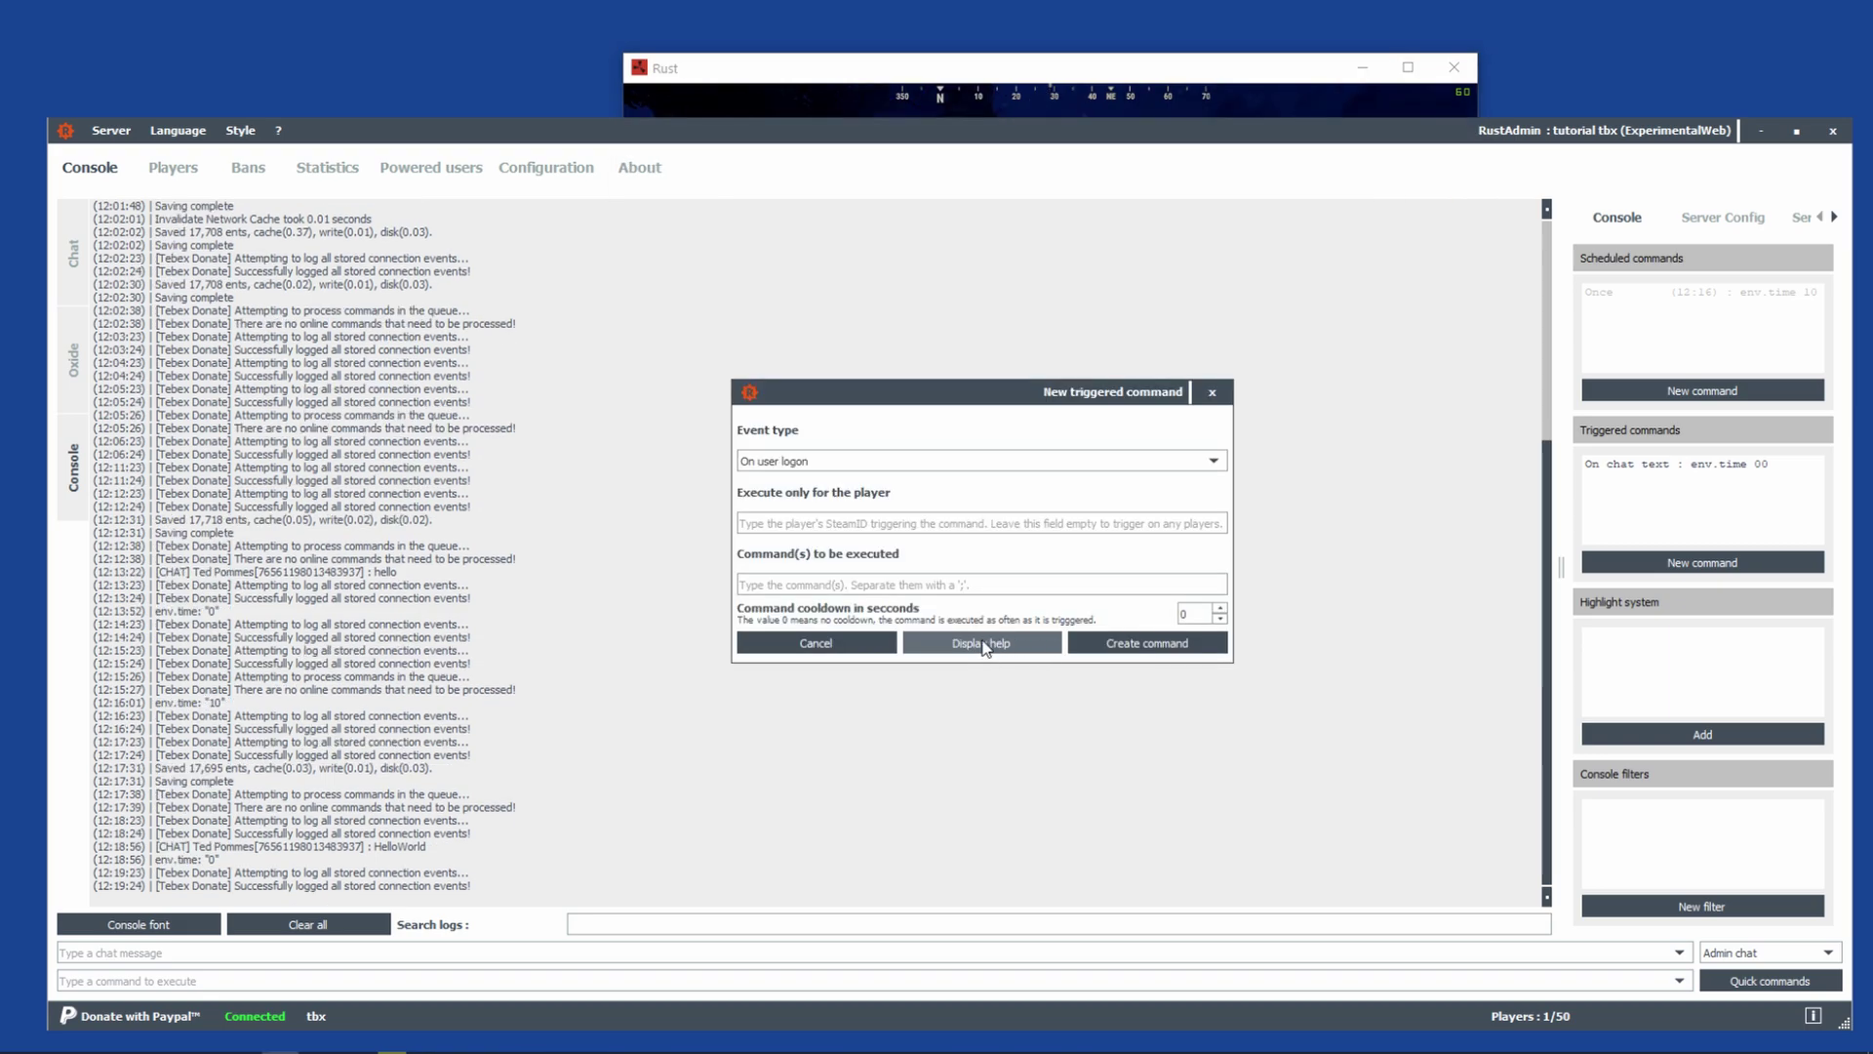
# Read the triggered-command help message and close it.
pyautogui.click(982, 644)
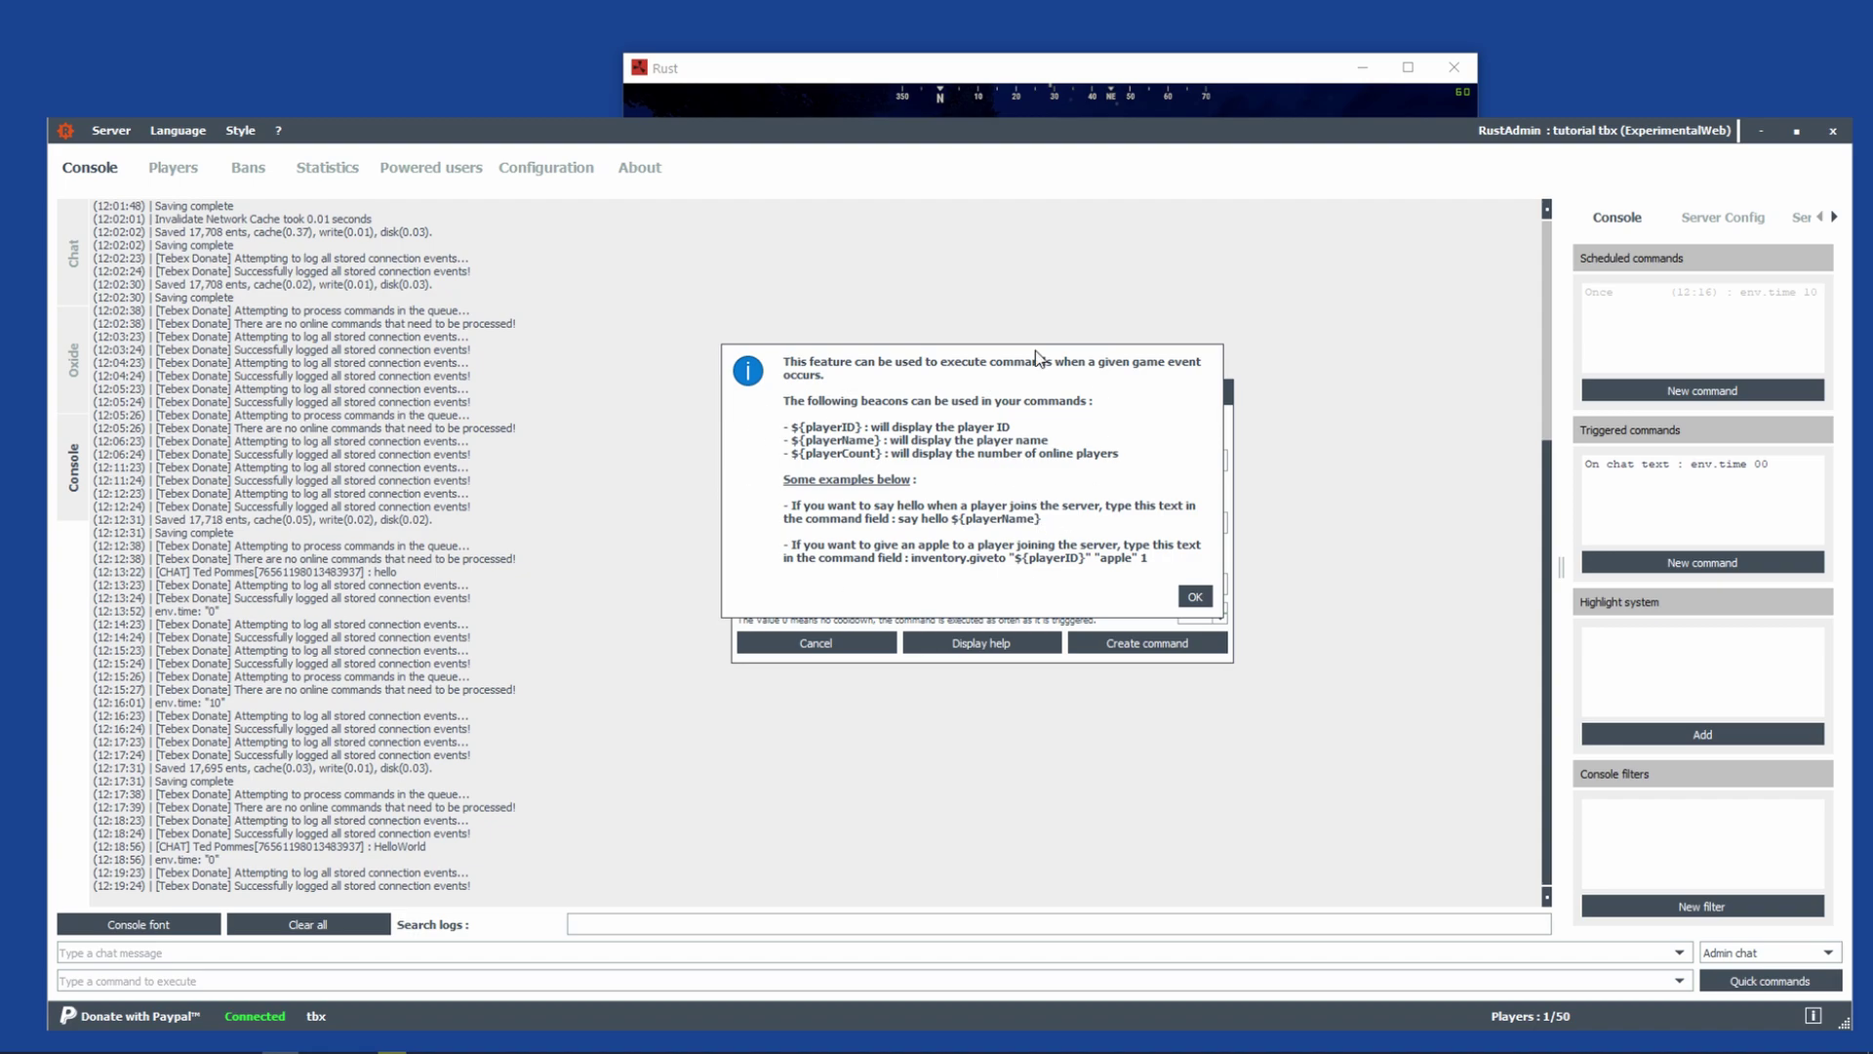
pyautogui.click(1195, 597)
# Add a highlight keyword for the player's name in Android Green with beep2.wav, excluding Oxide.
pyautogui.click(1682, 734)
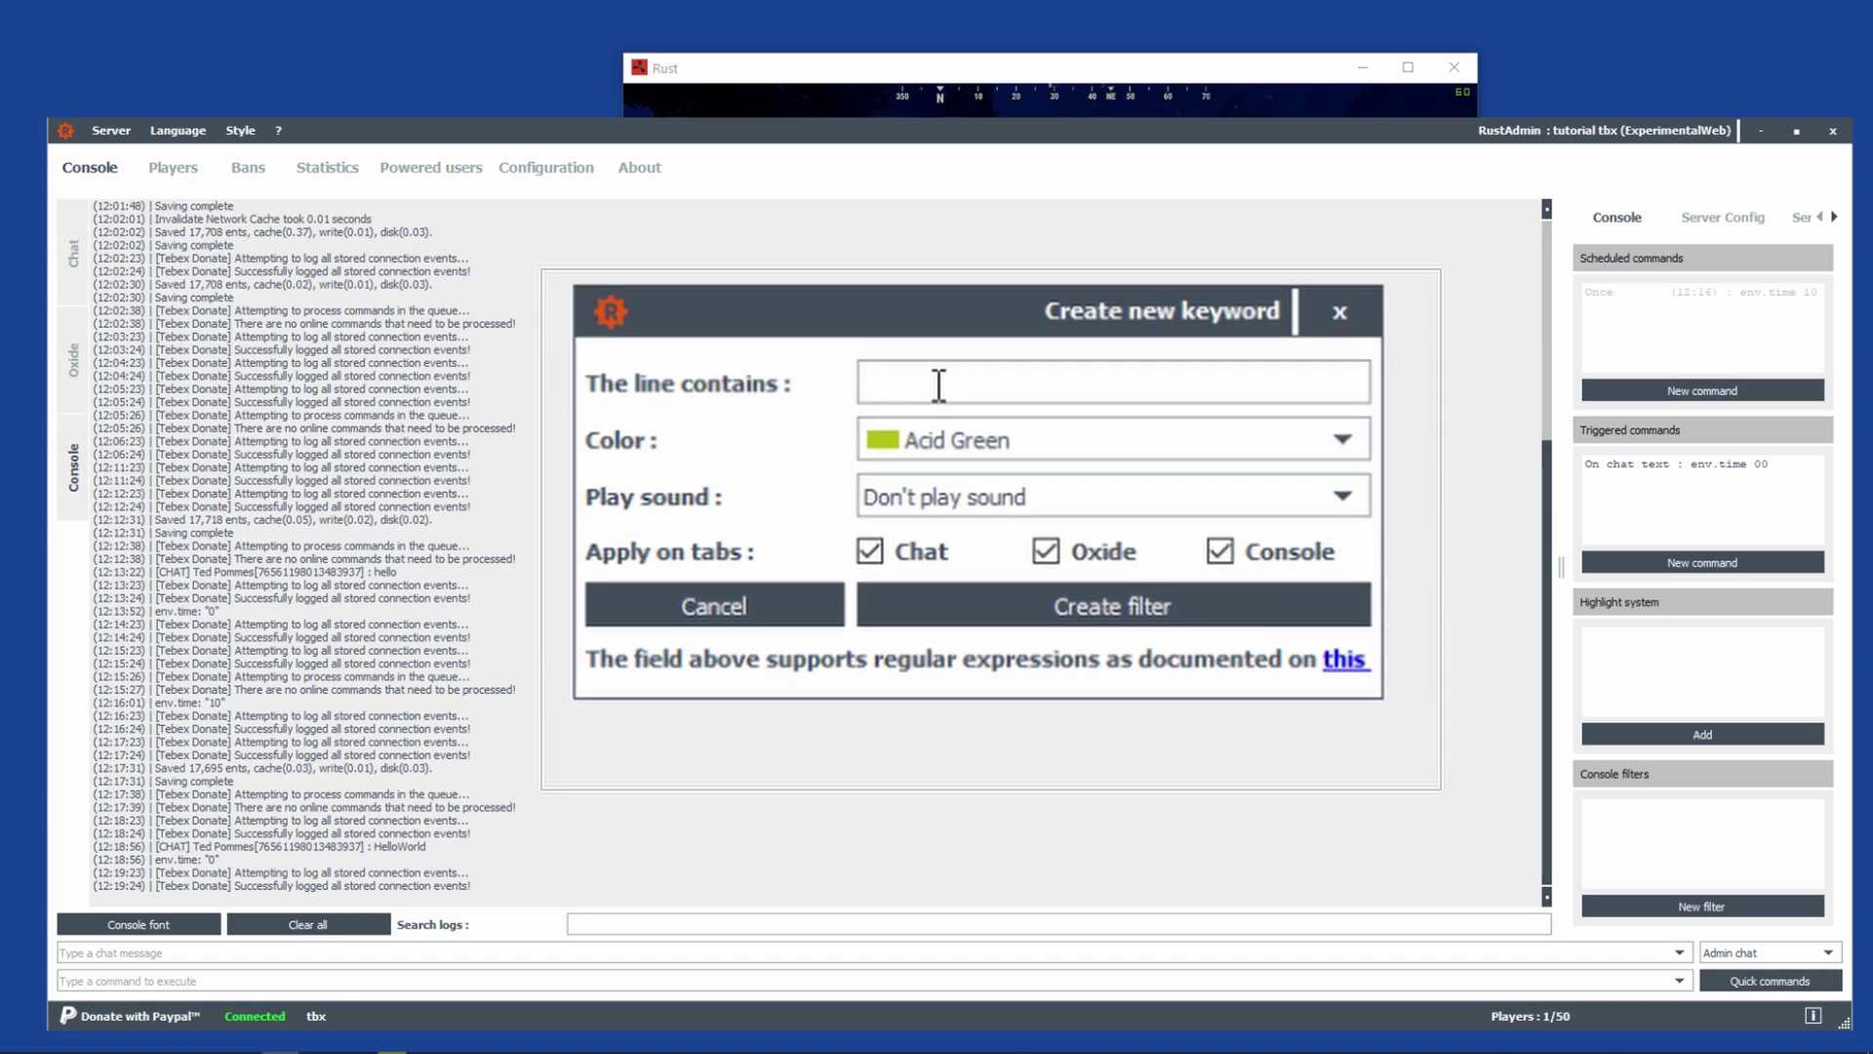
pyautogui.click(938, 385)
pyautogui.write('Pommes')
pyautogui.click(940, 440)
pyautogui.scroll(-4, 975, 673)
pyautogui.click(975, 658)
pyautogui.click(995, 503)
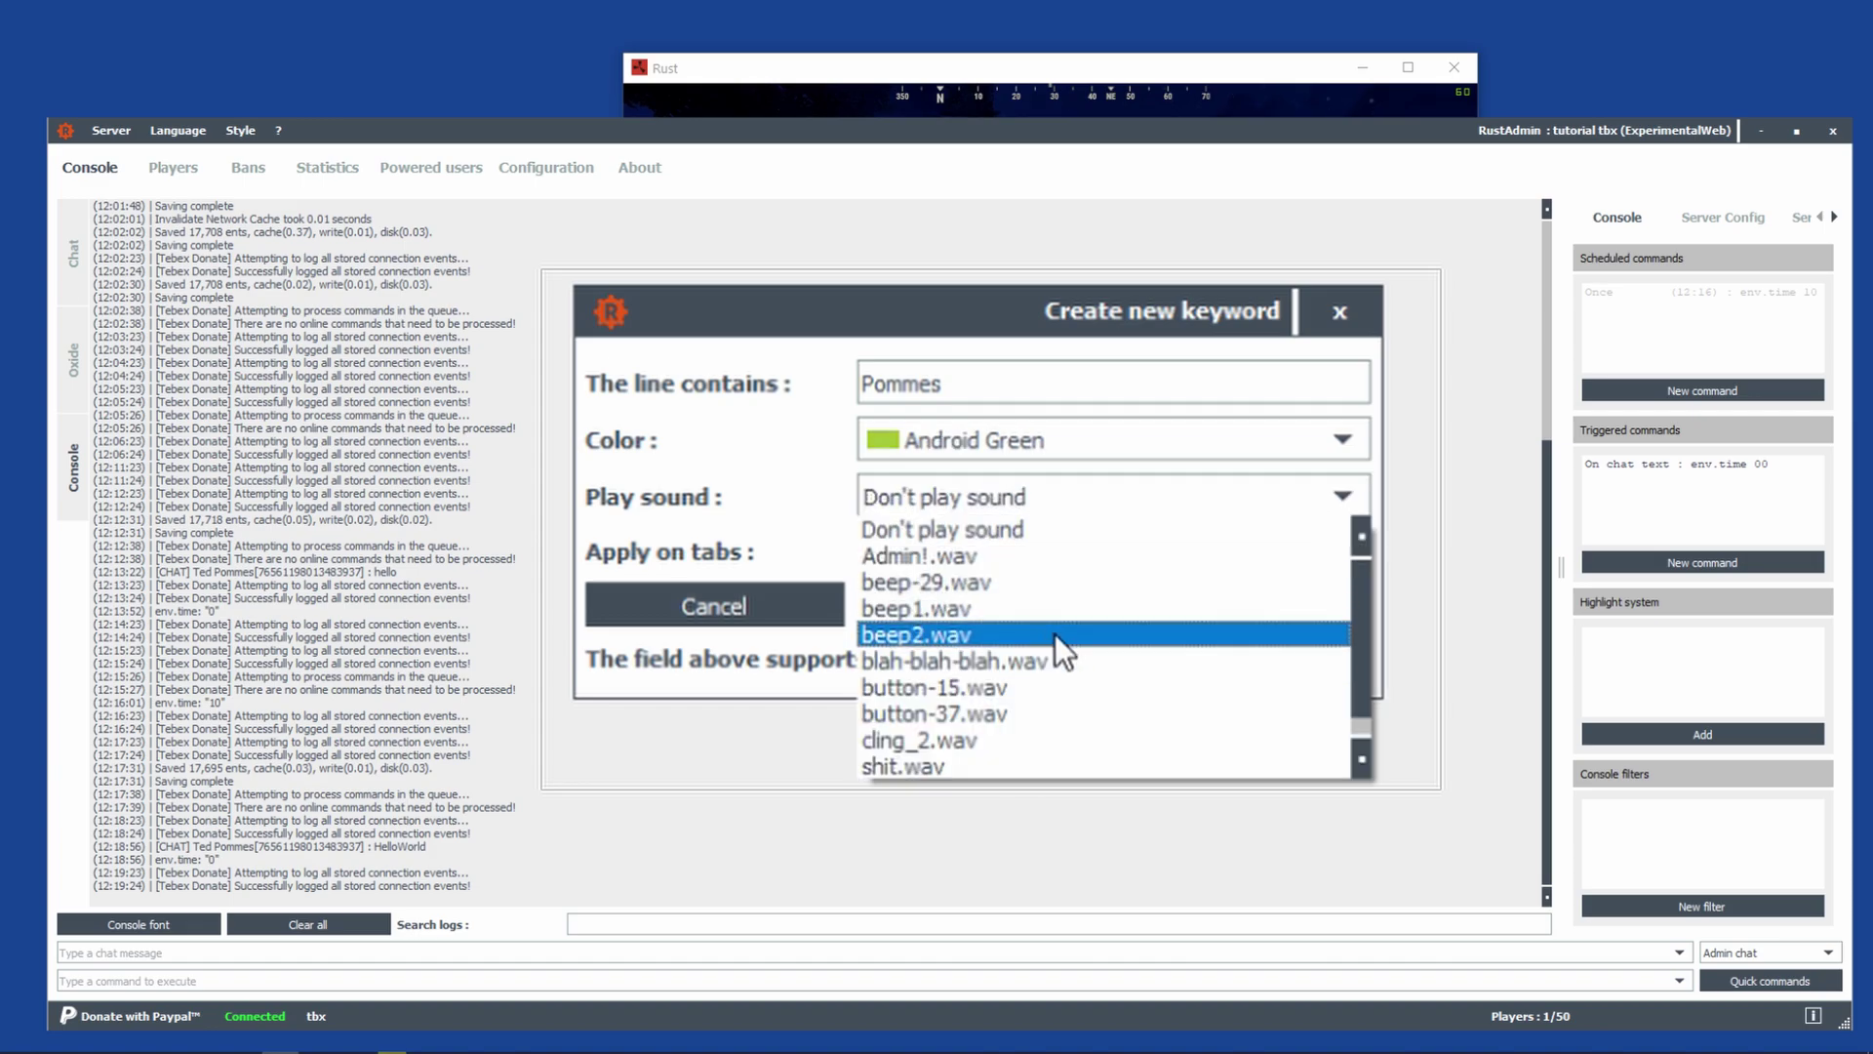
pyautogui.scroll(-1, 985, 683)
pyautogui.click(966, 608)
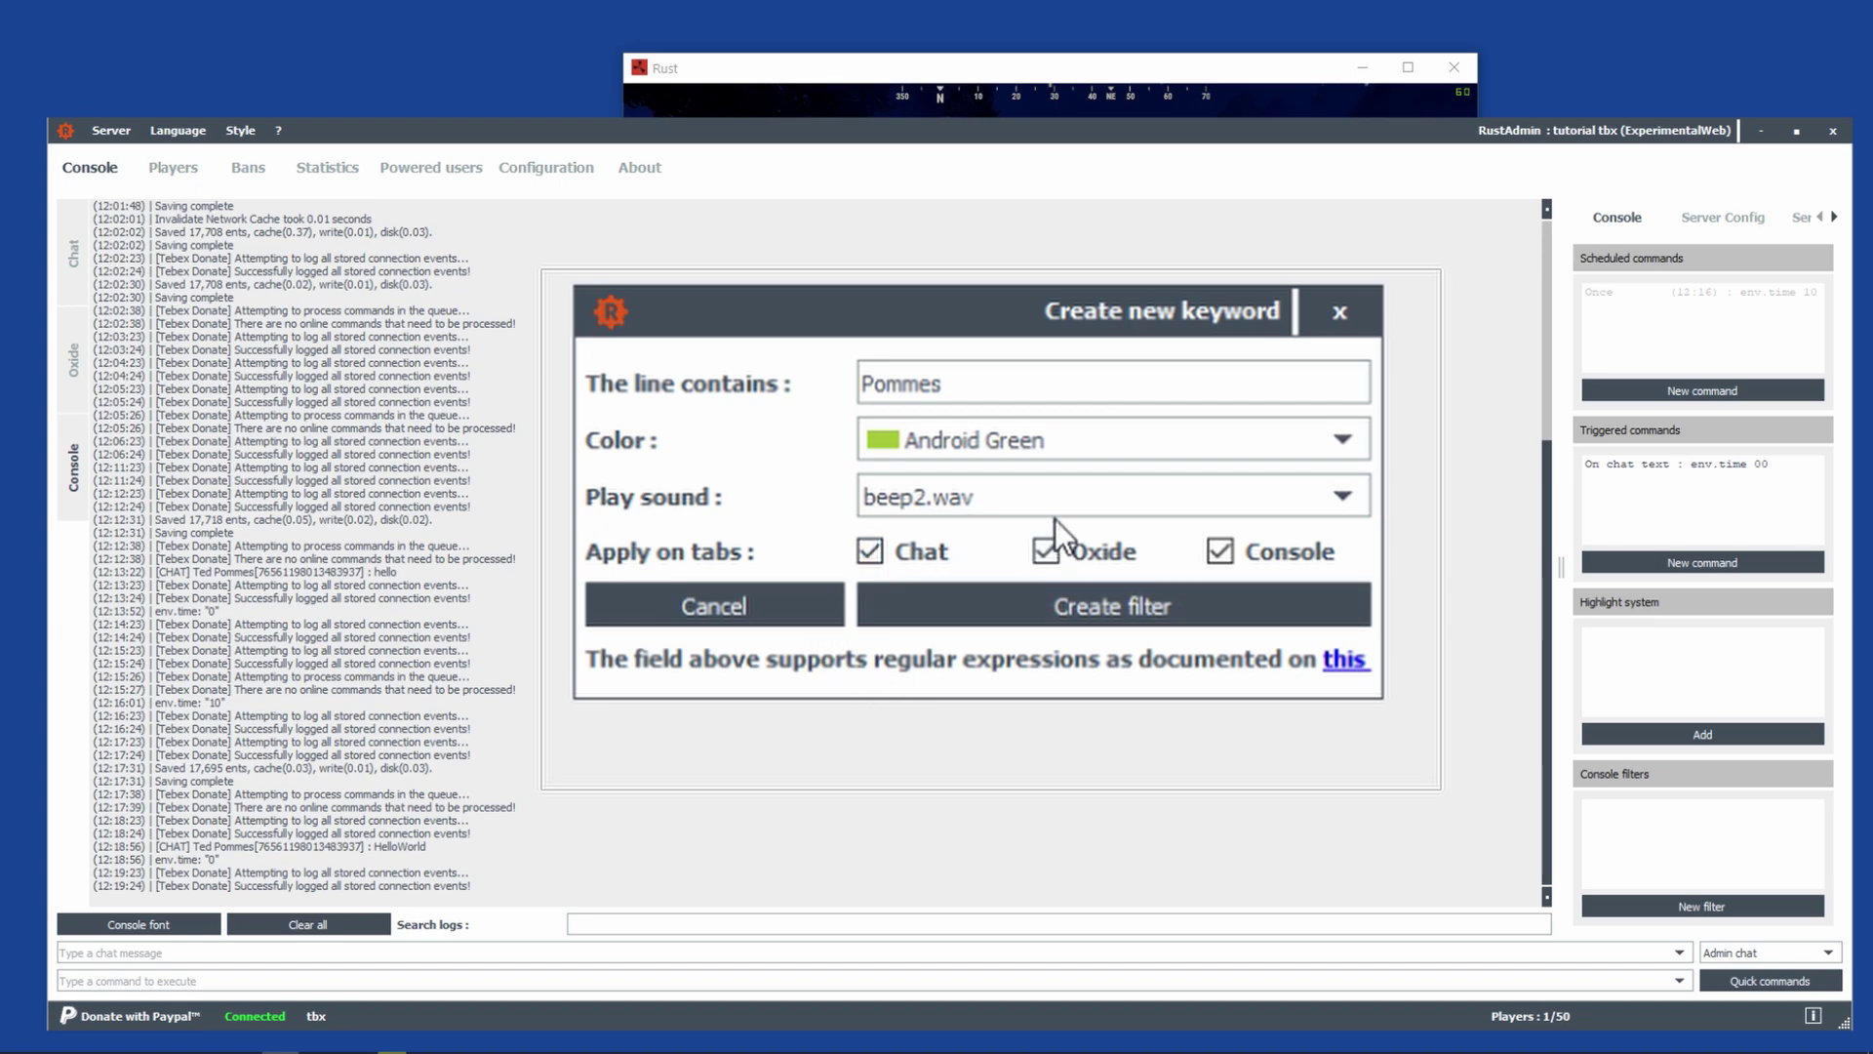
pyautogui.click(1044, 549)
pyautogui.moveTo(943, 332); pyautogui.dragTo(979, 338)
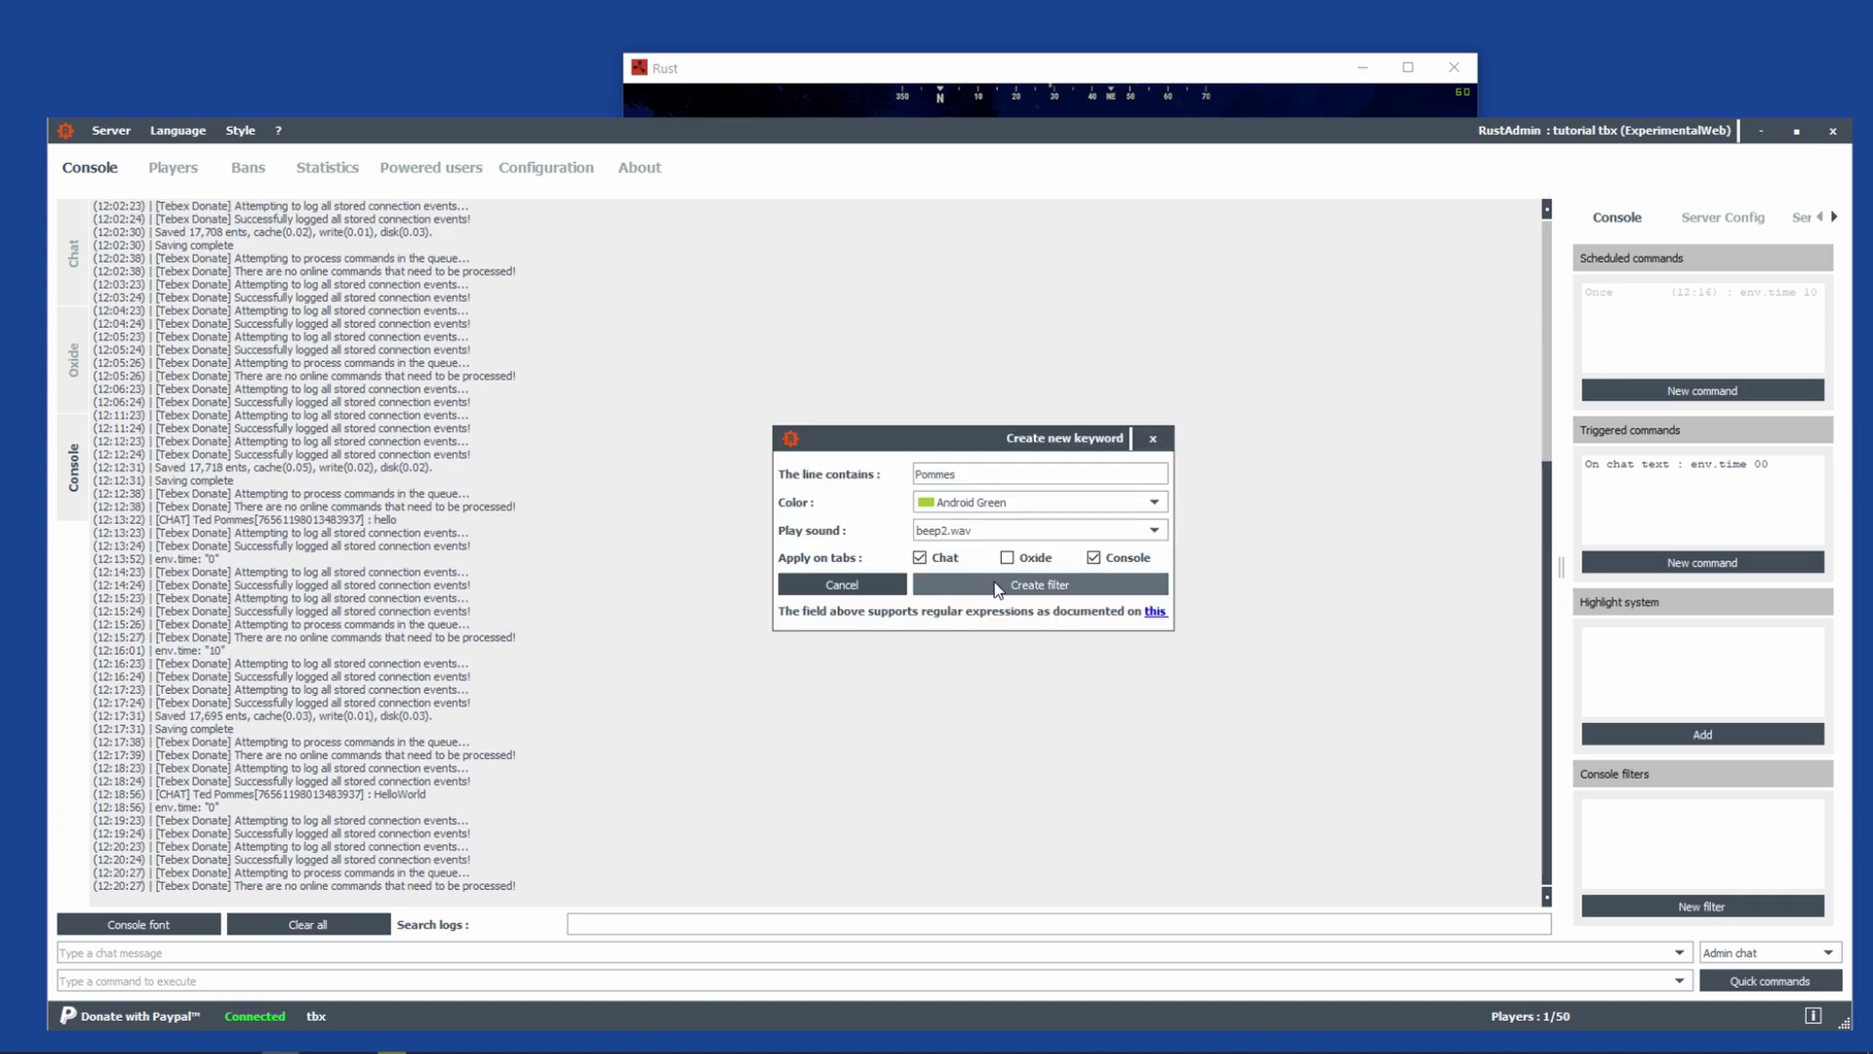
pyautogui.click(1047, 585)
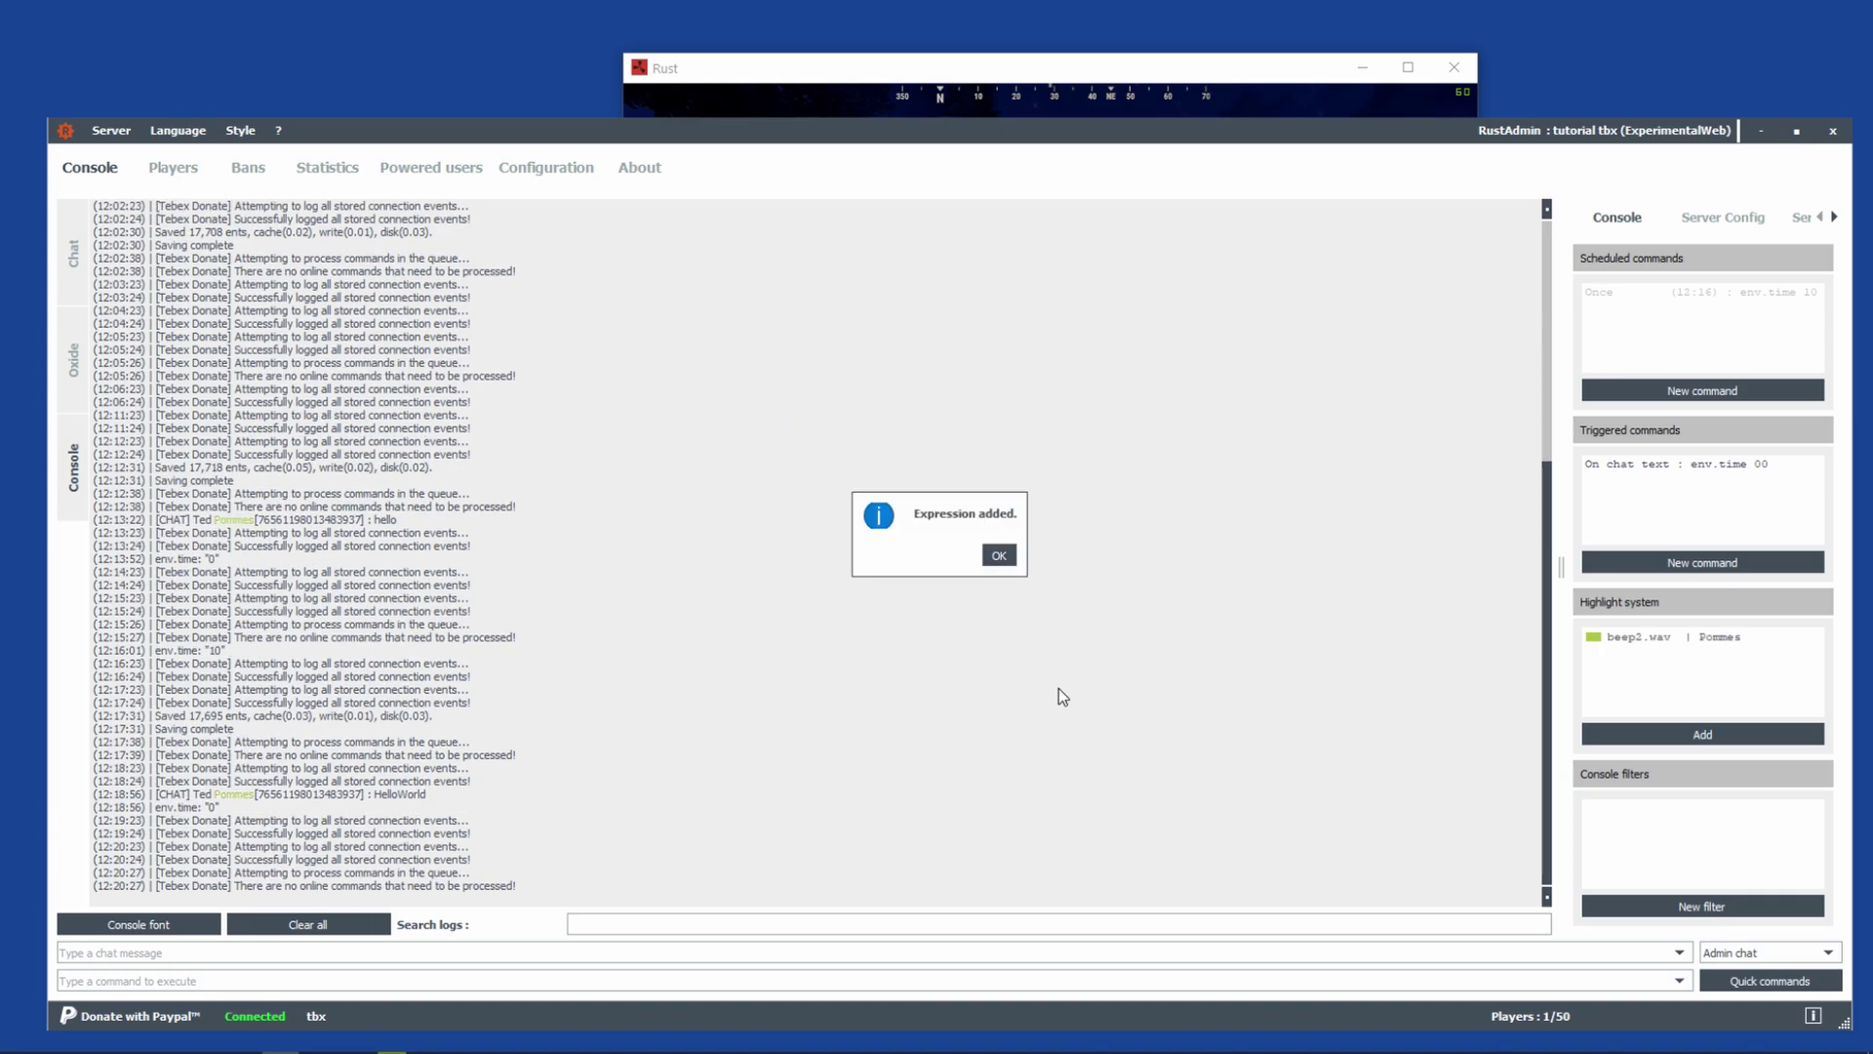
# Send 'hi' in Rust chat to test the highlight rule.
pyautogui.click(998, 554)
pyautogui.scroll(3, 195, 442)
pyautogui.scroll(-3, 196, 442)
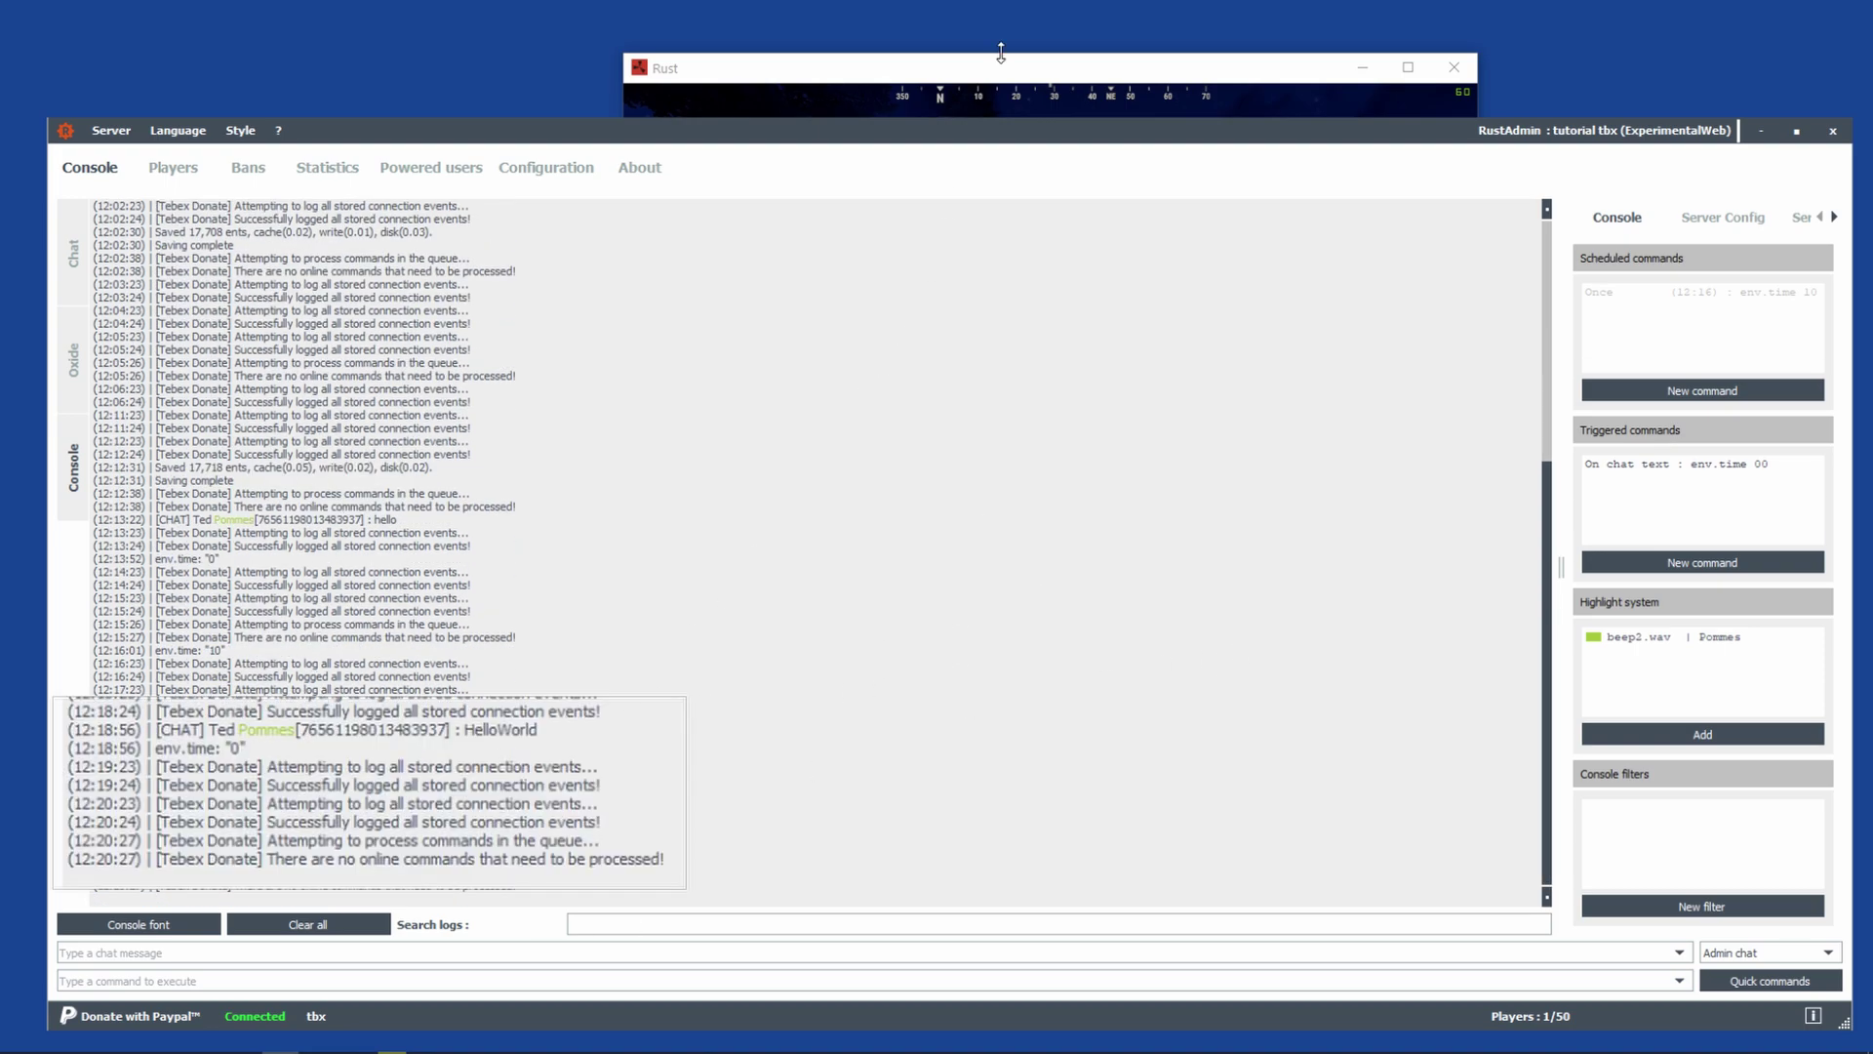
pyautogui.click(1005, 69)
pyautogui.press('Return')
pyautogui.write('hi')
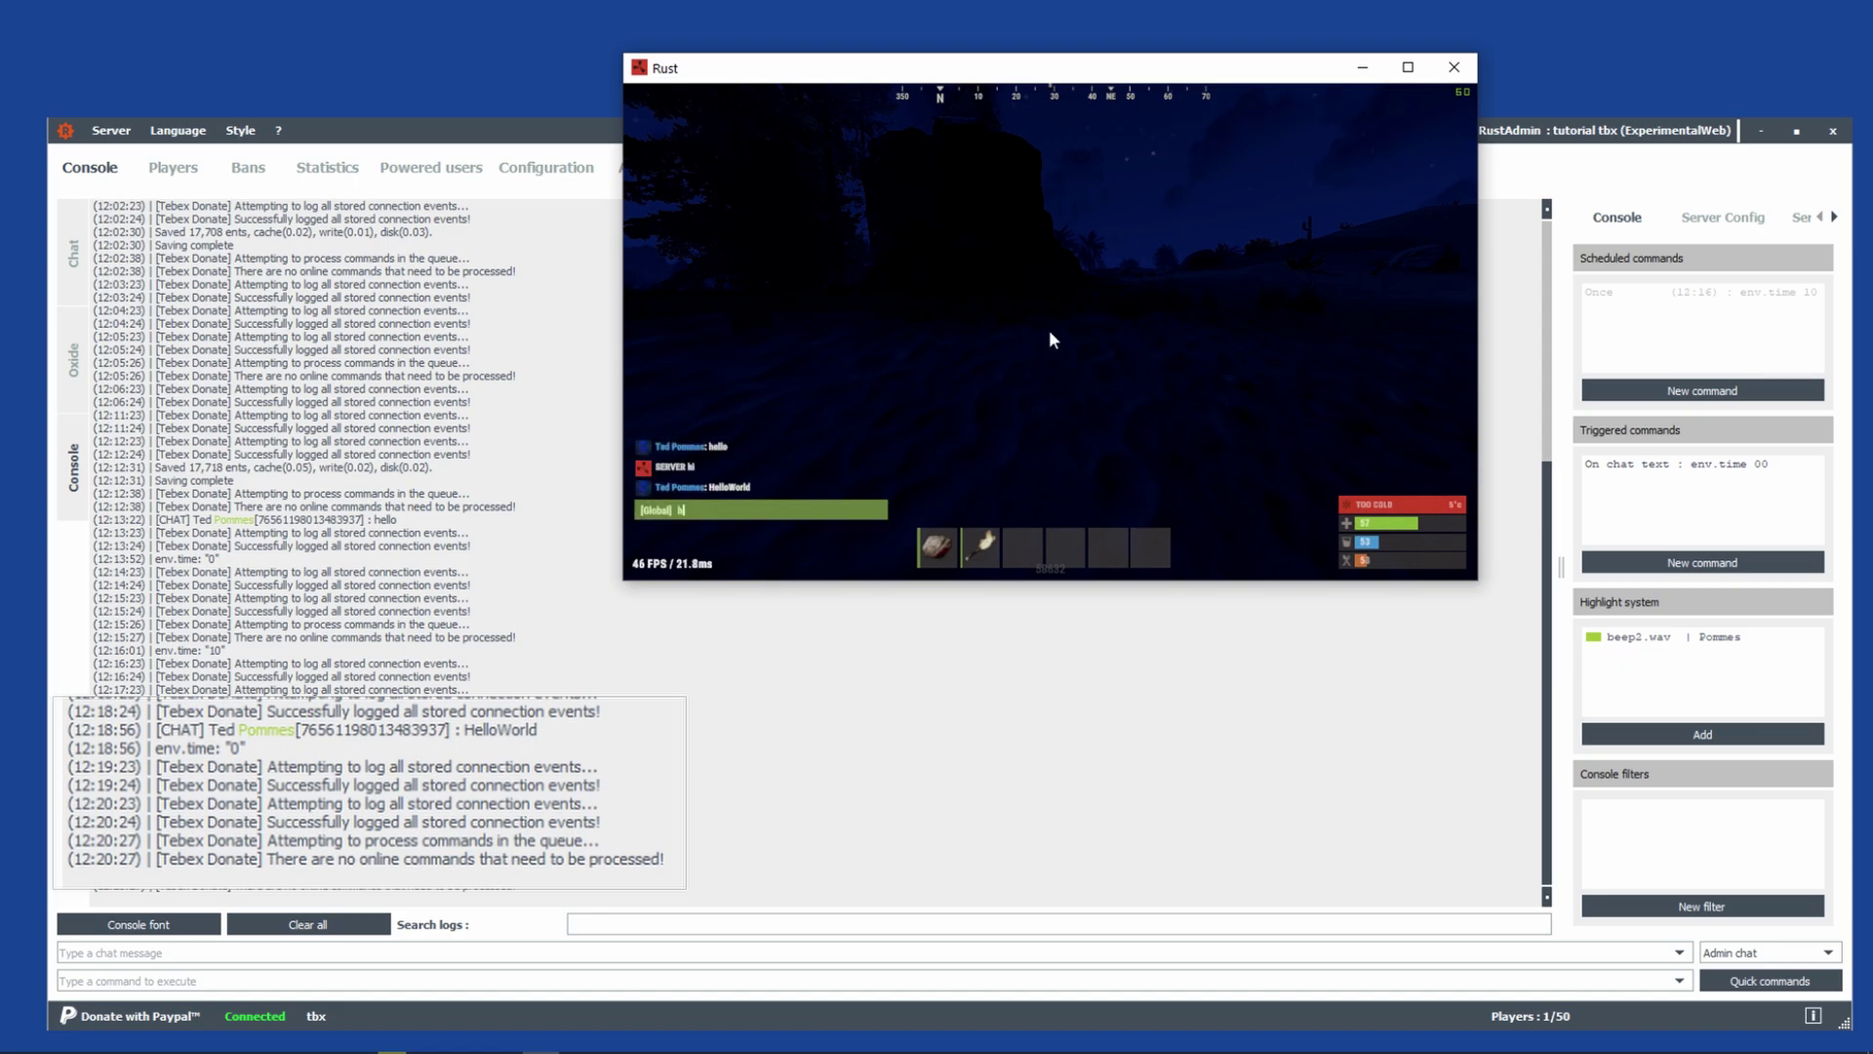
pyautogui.press('Return')
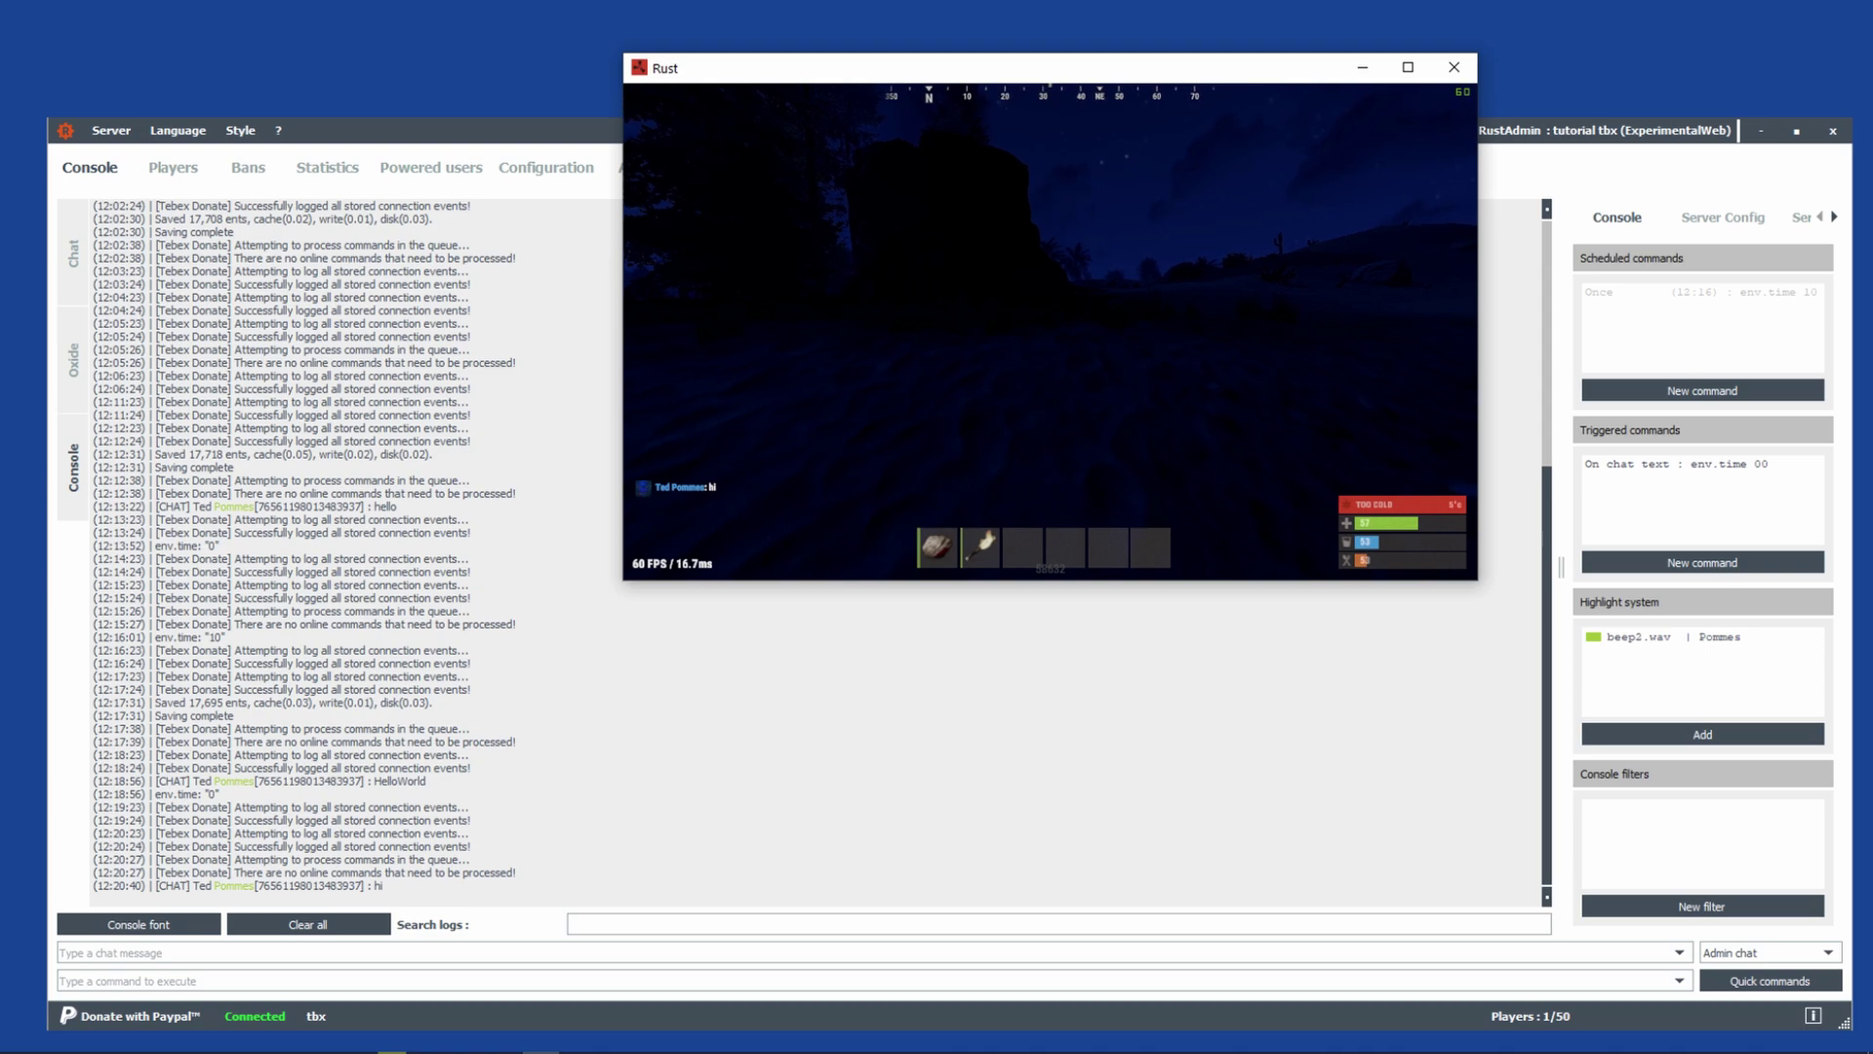
# Delete the beep2.wav keyword from the highlight system.
pyautogui.hotkey('alt', 'Tab')
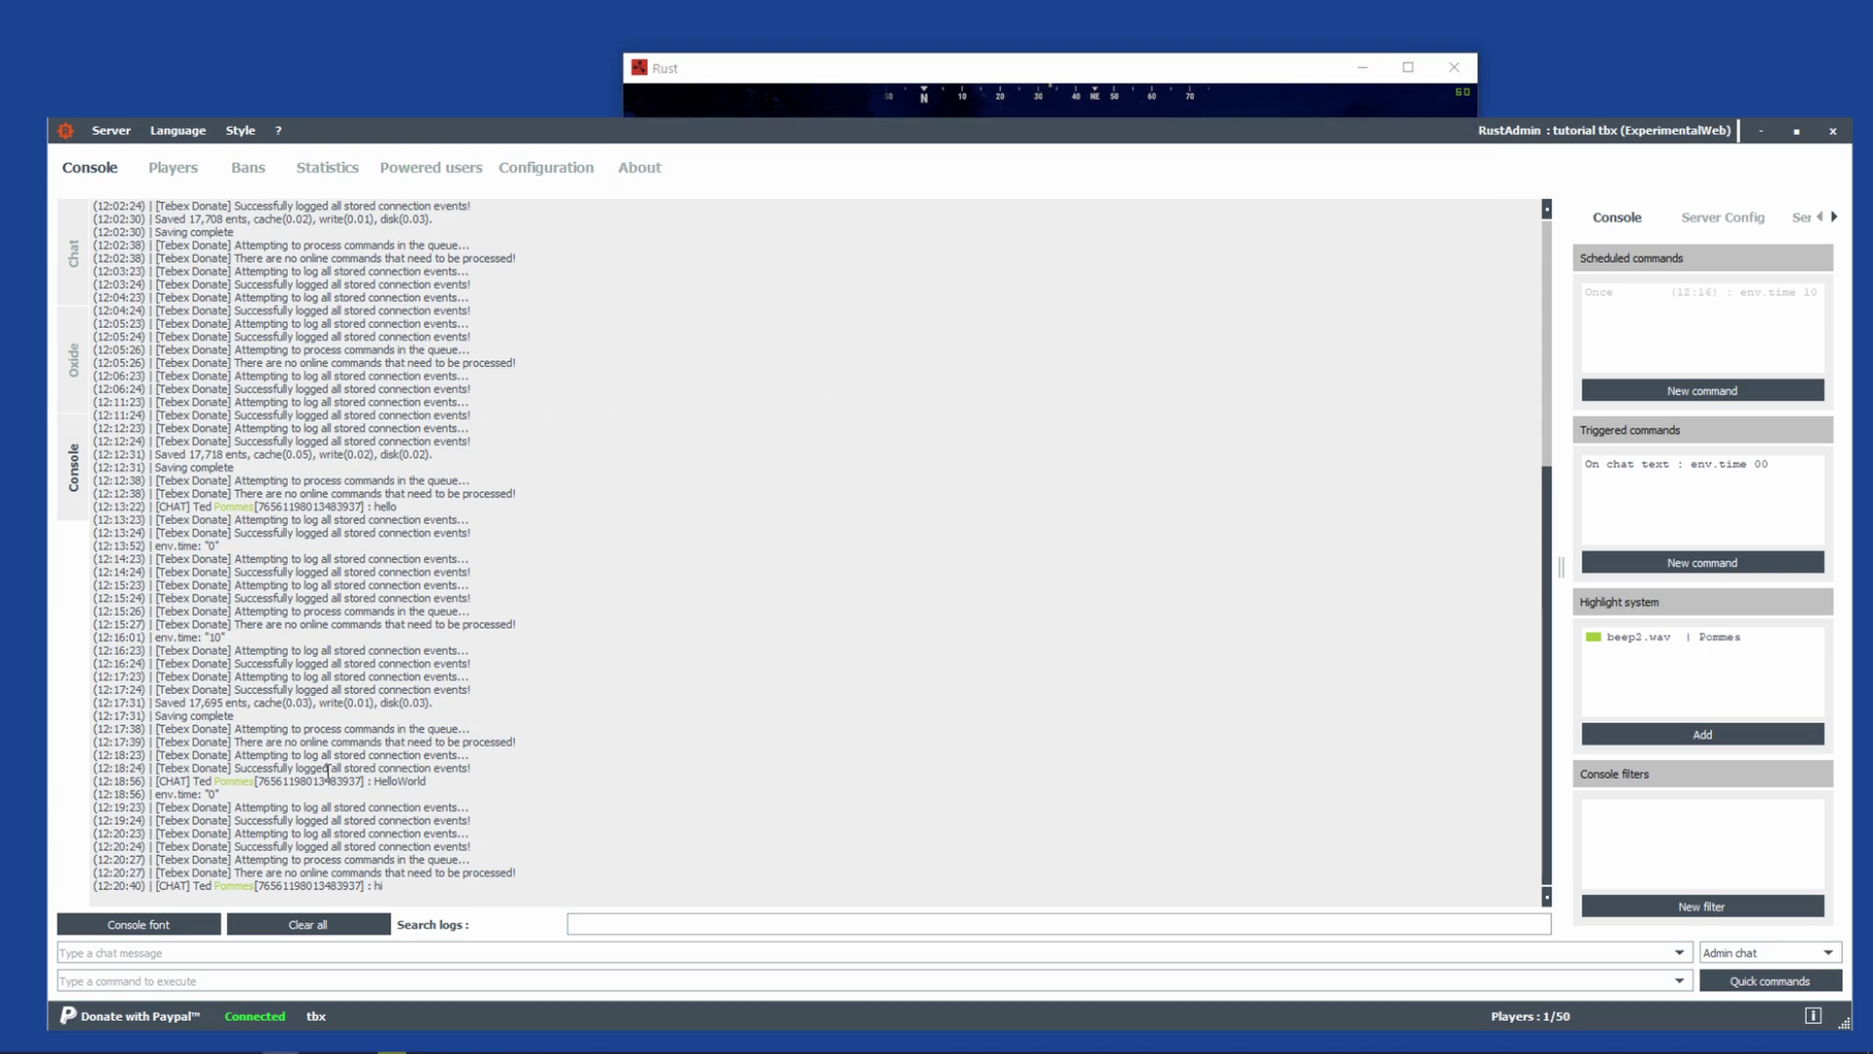
pyautogui.rightClick(1700, 636)
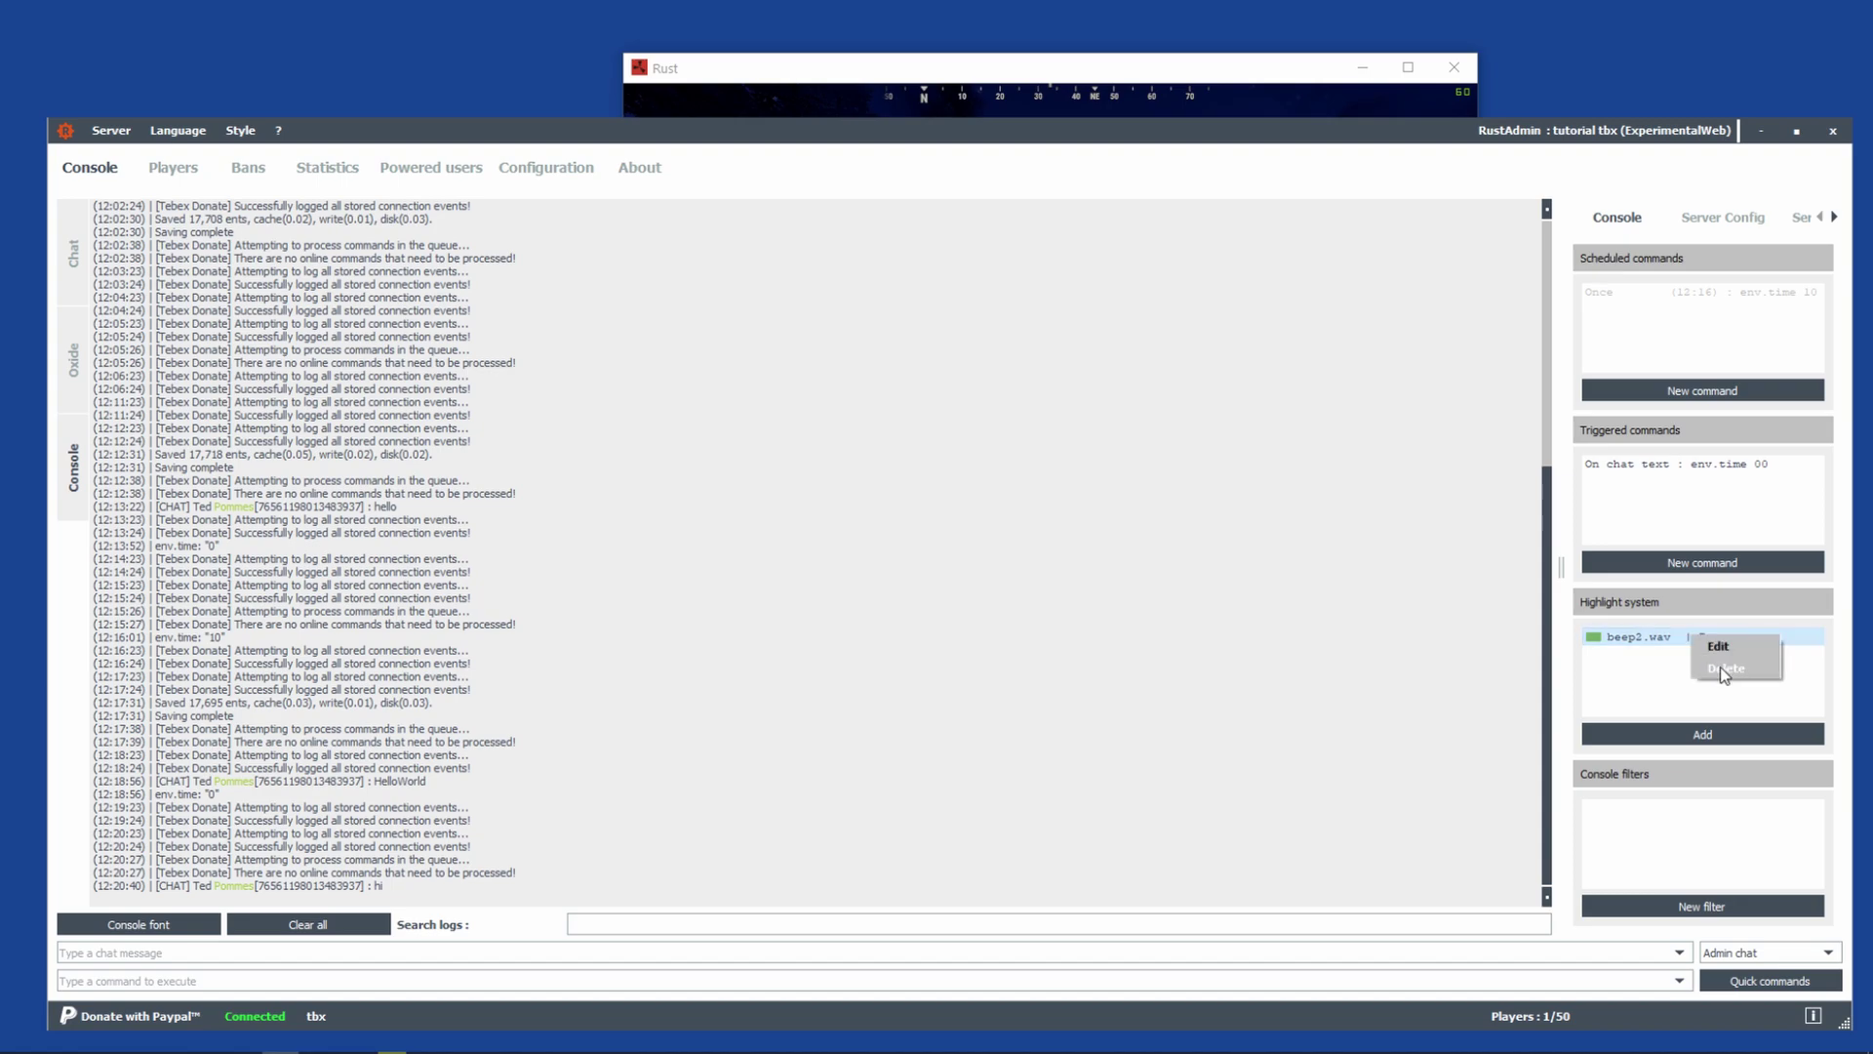
pyautogui.click(1724, 670)
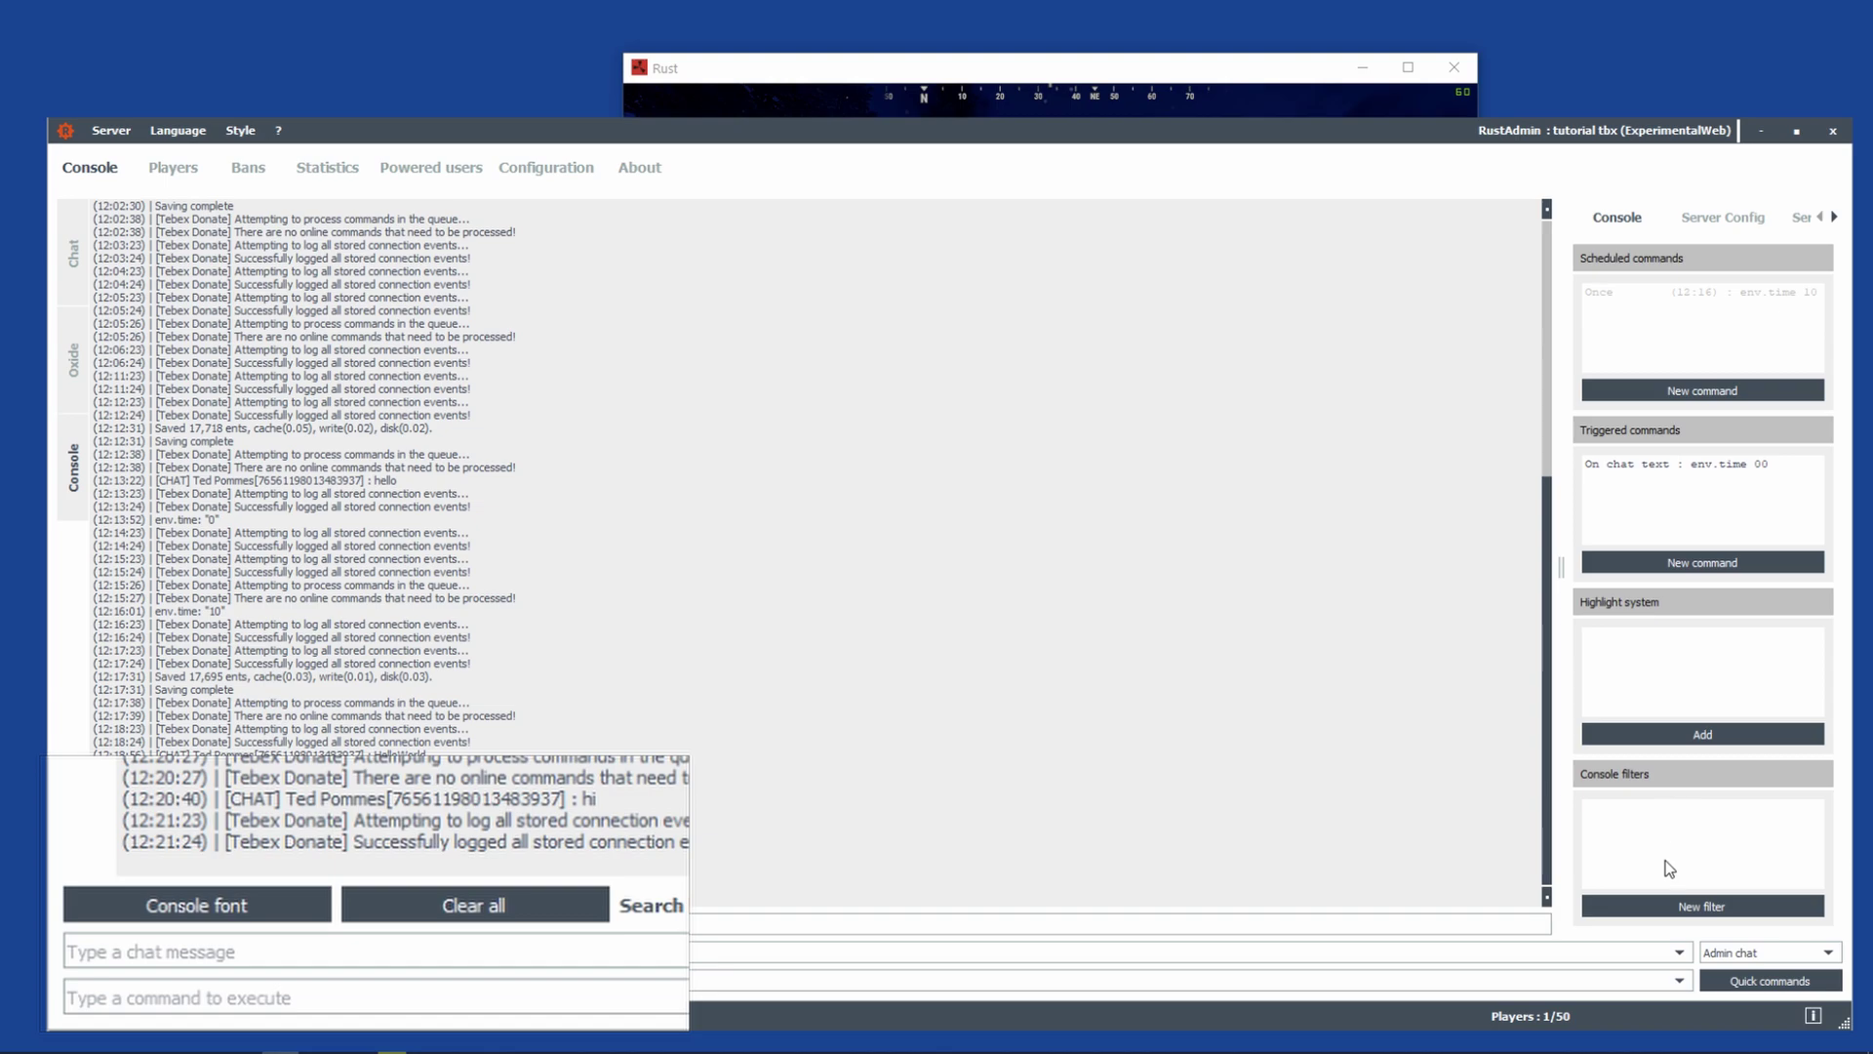
# Run the save command and copy 'Saving complete' from the log.
pyautogui.click(364, 980)
pyautogui.write('save')
pyautogui.press('Return')
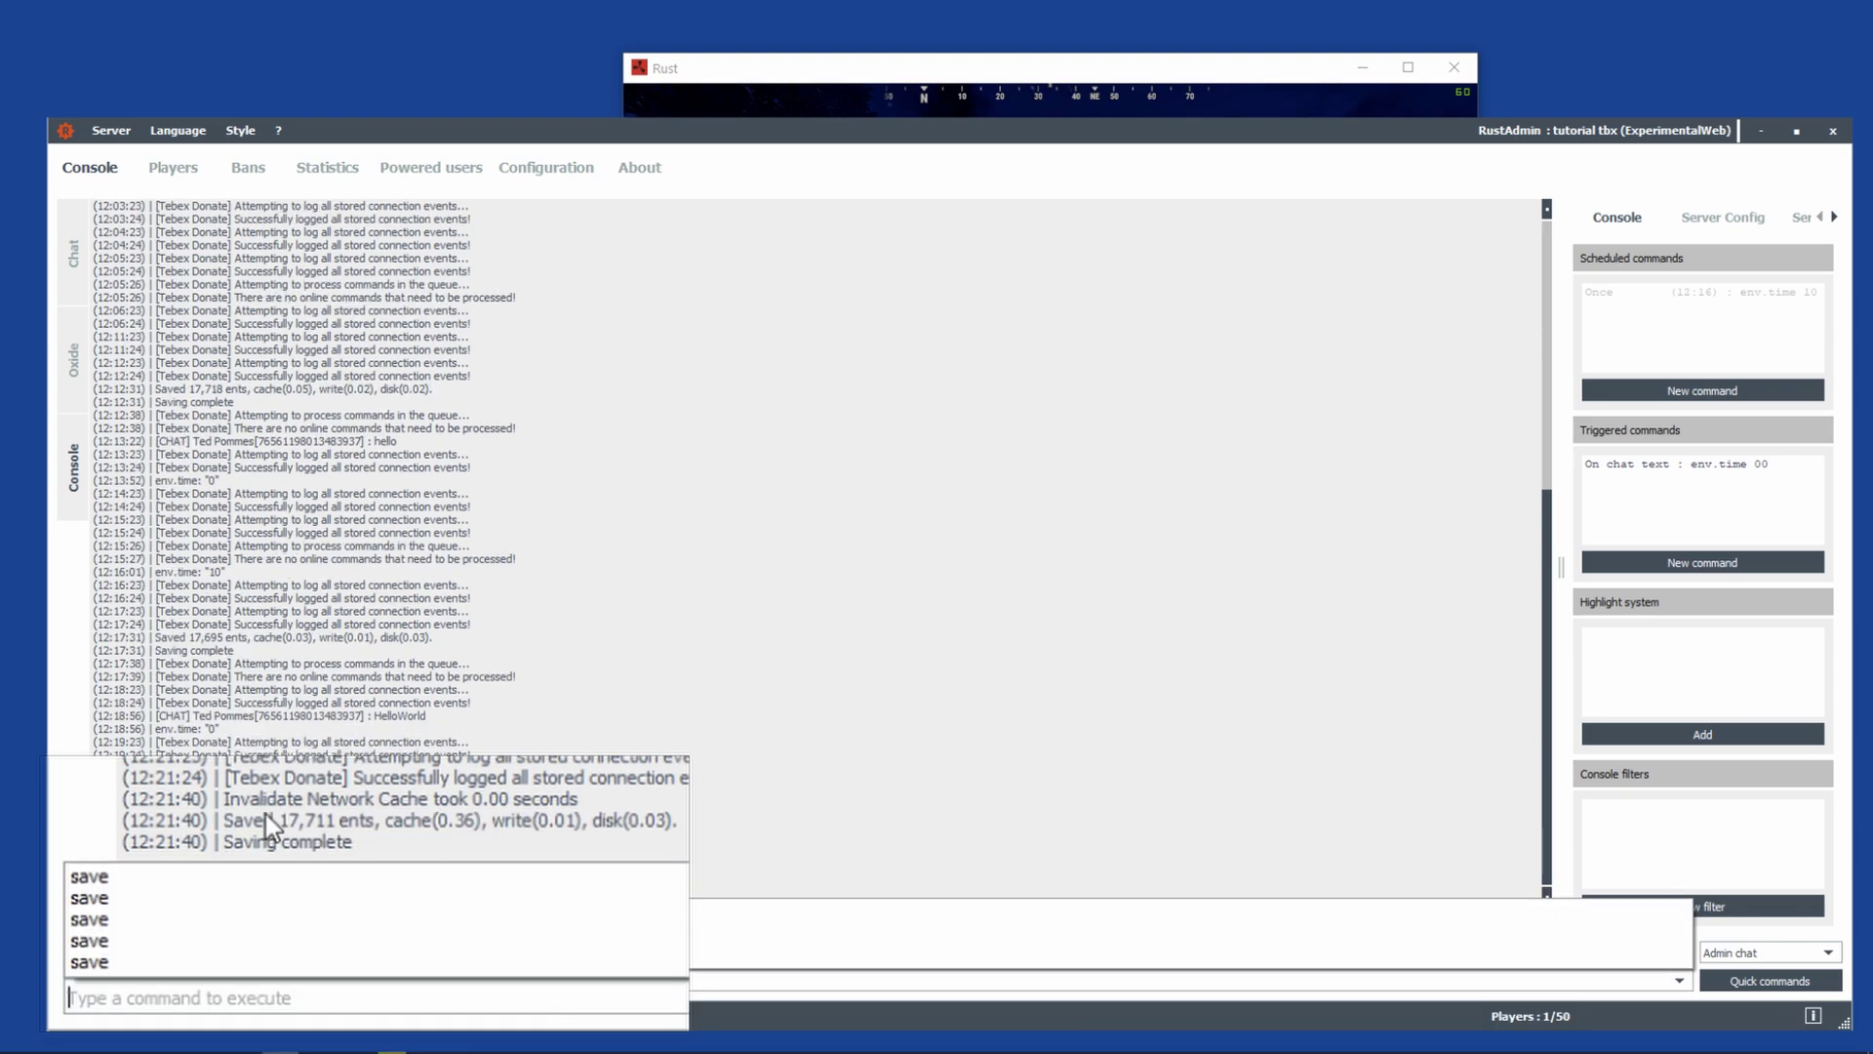
pyautogui.click(376, 849)
pyautogui.moveTo(376, 848); pyautogui.dragTo(224, 841)
pyautogui.rightClick(224, 839)
pyautogui.click(305, 860)
# Create a Hide filter for 'Saving complete' and rerun save to test it.
pyautogui.click(1701, 905)
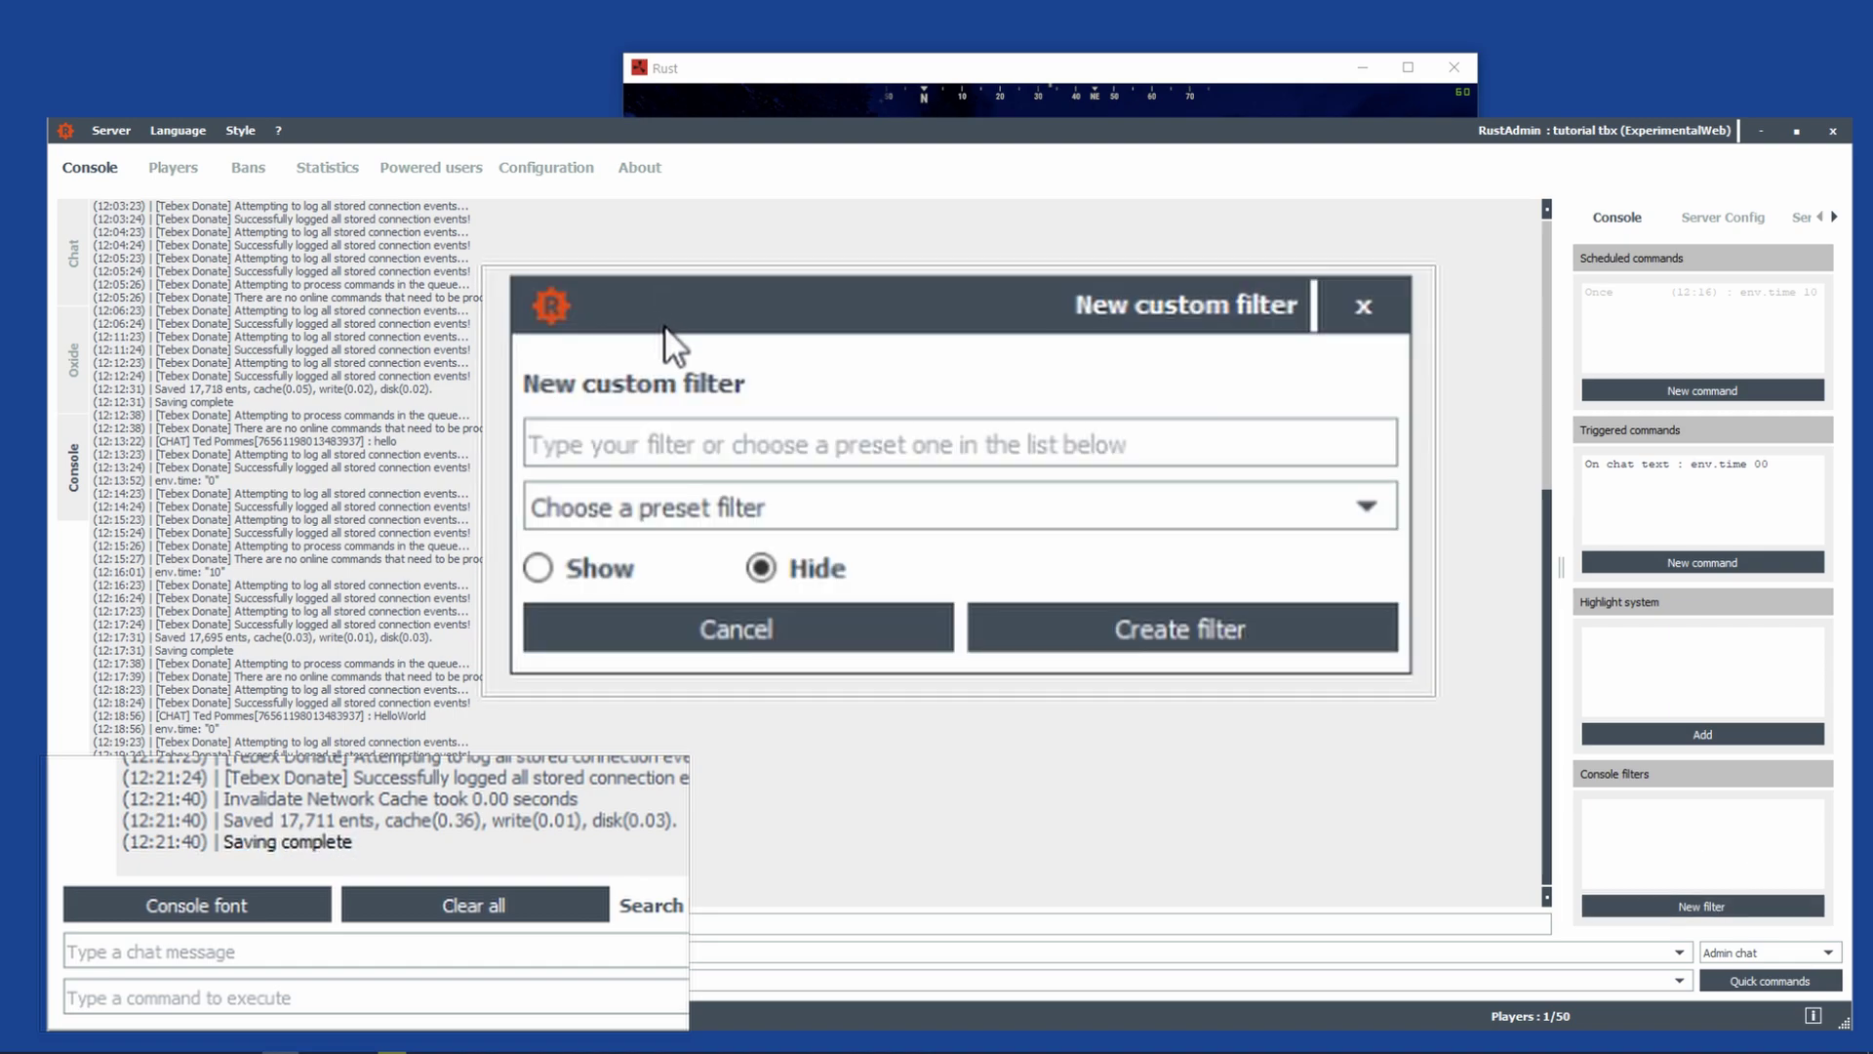
pyautogui.hotkey('ctrl', 'v')
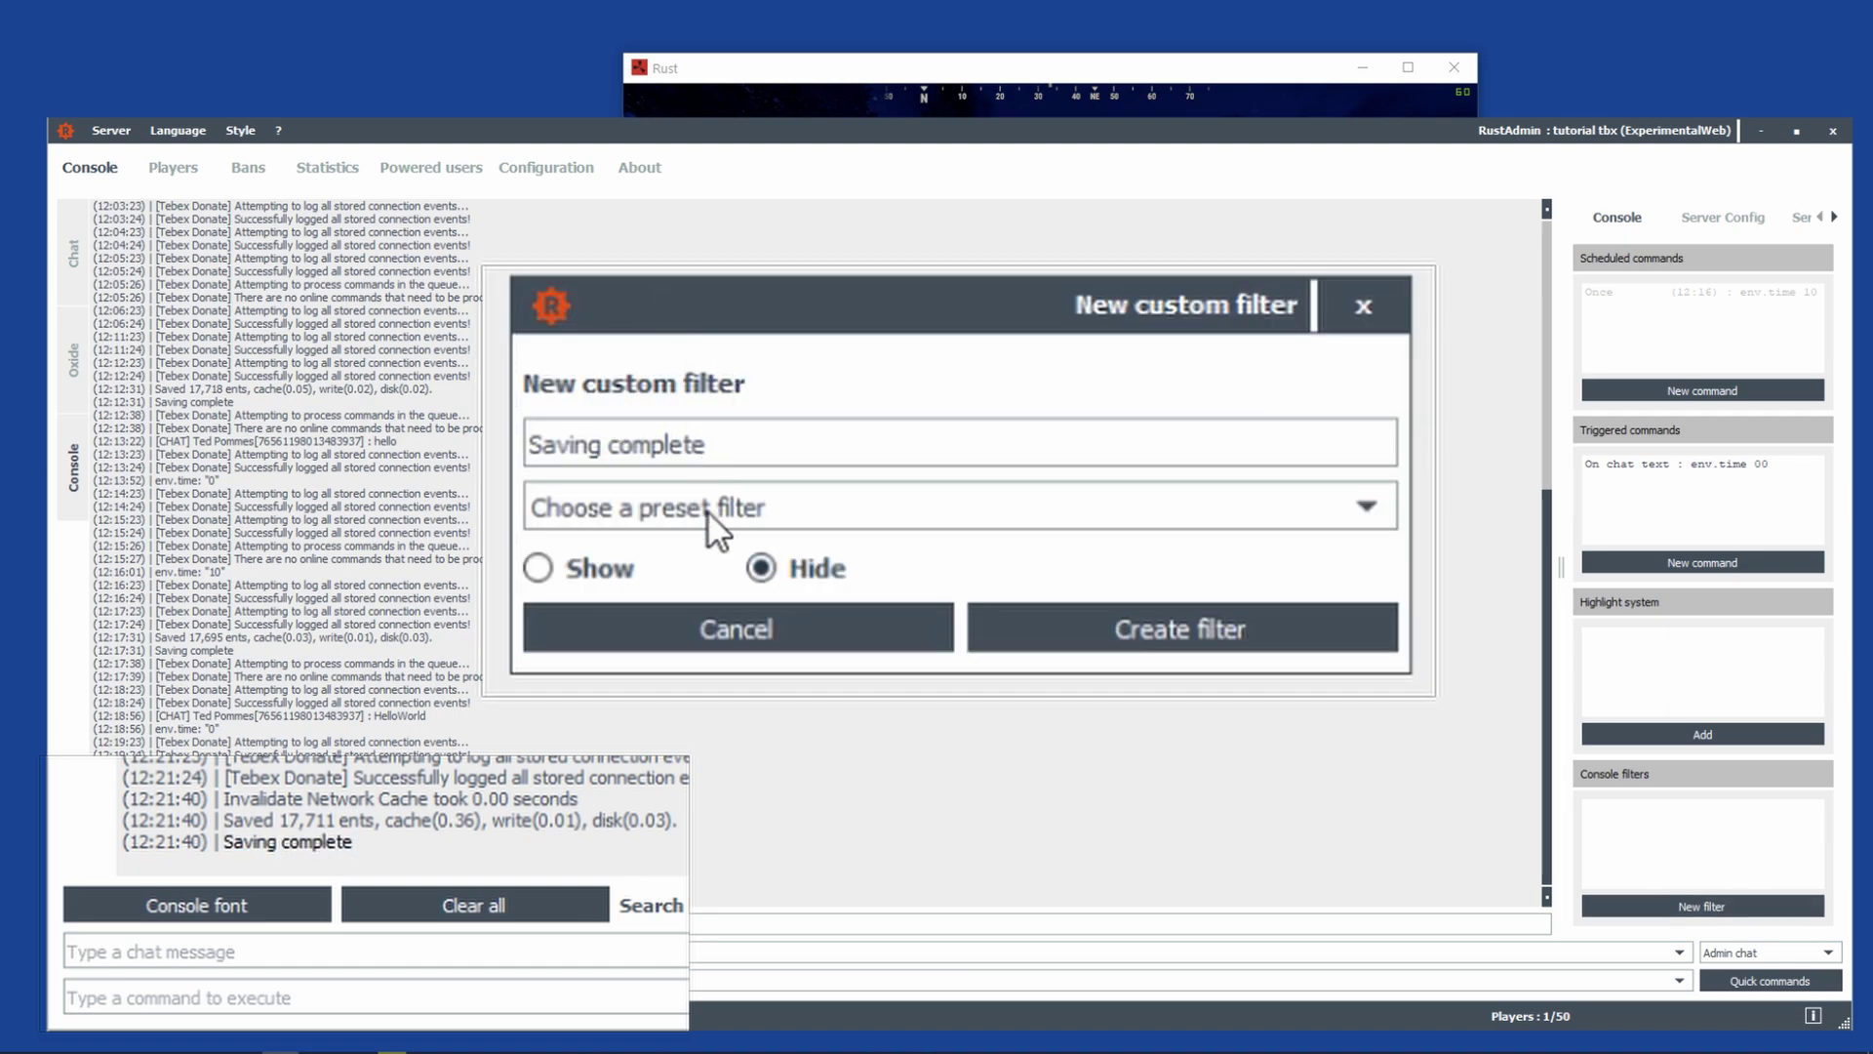
pyautogui.click(1161, 629)
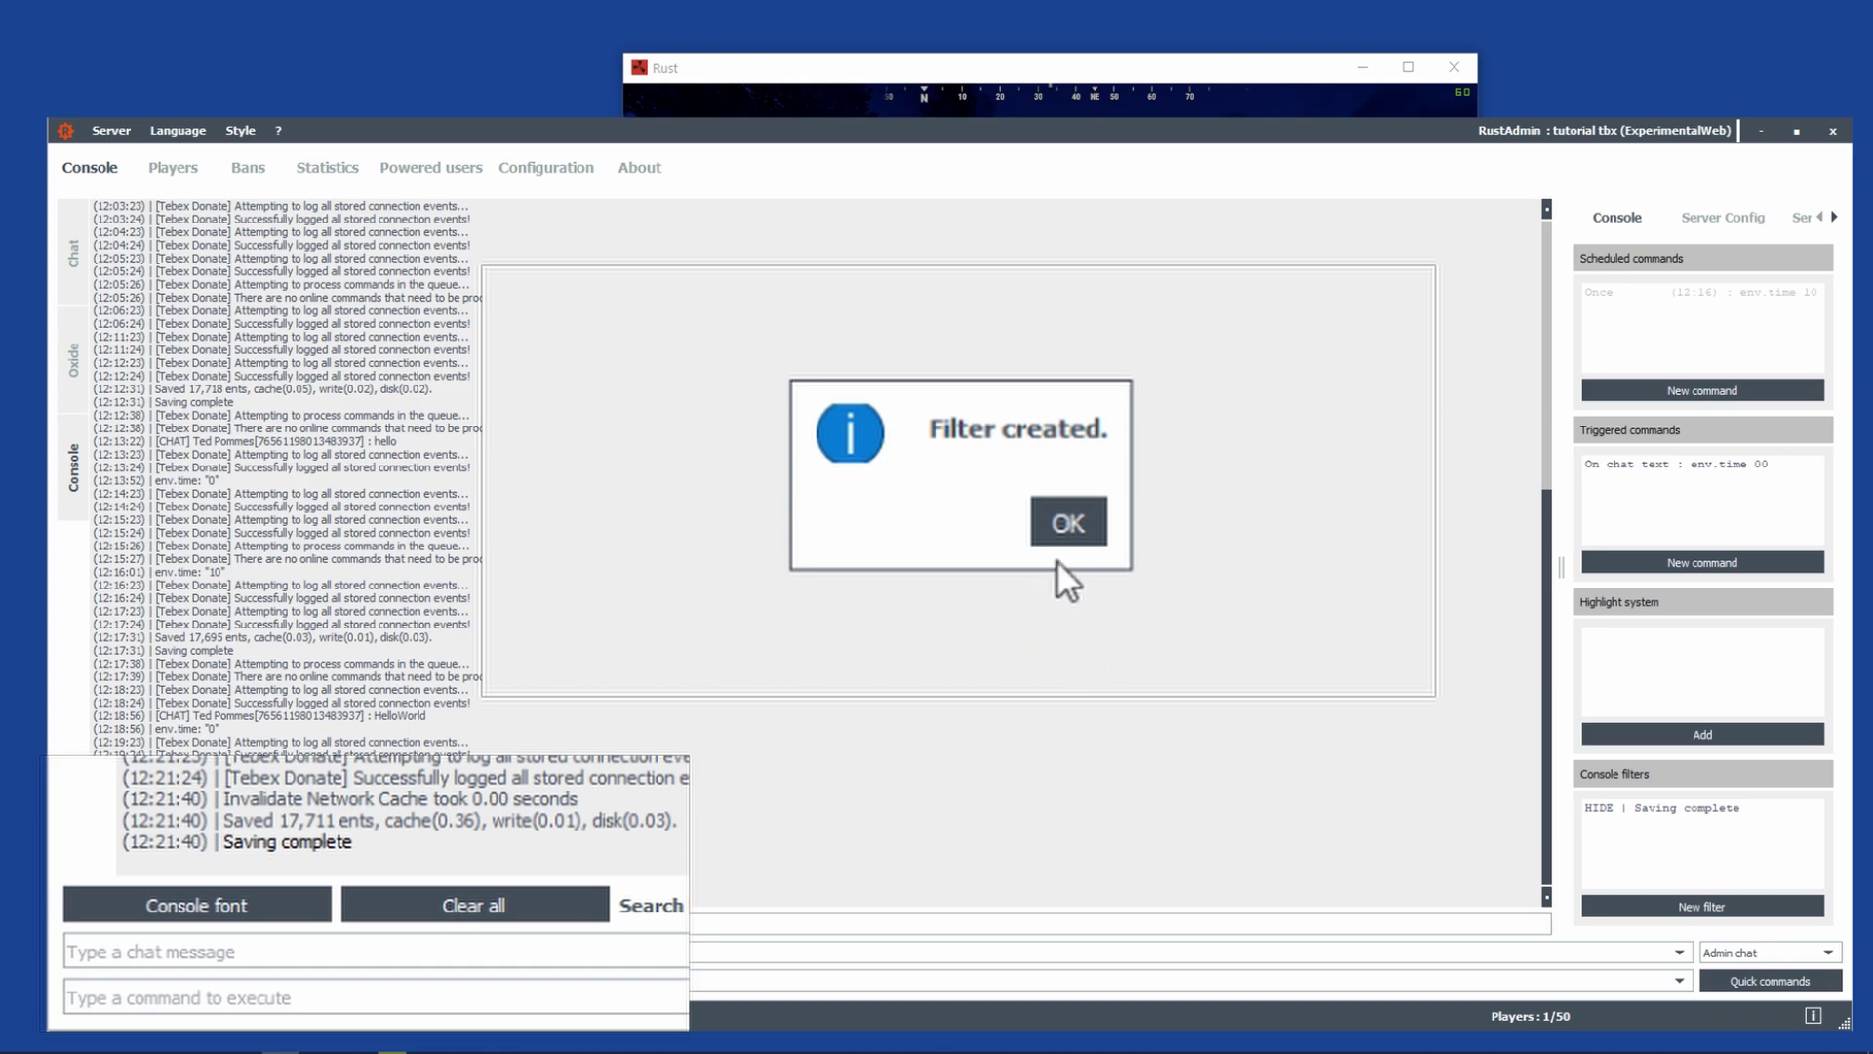
pyautogui.click(1063, 522)
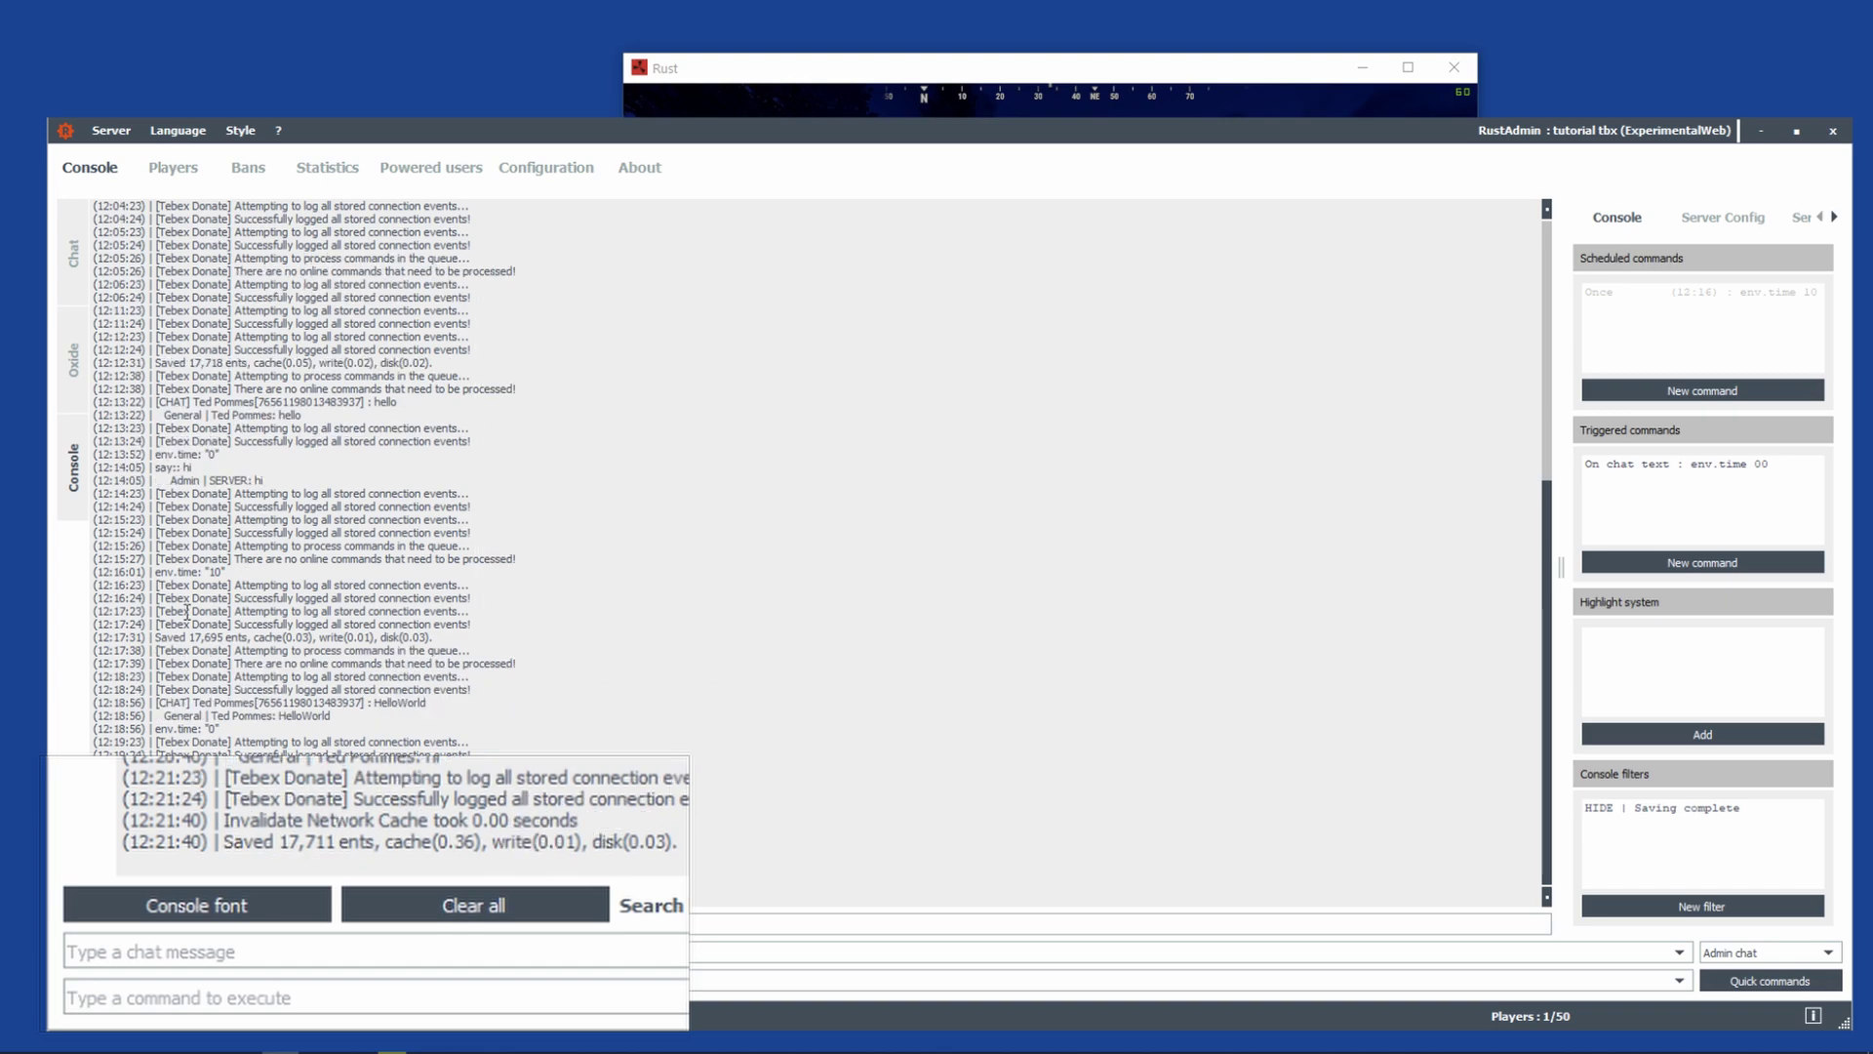
pyautogui.click(322, 1001)
pyautogui.write('save')
pyautogui.press('Return')
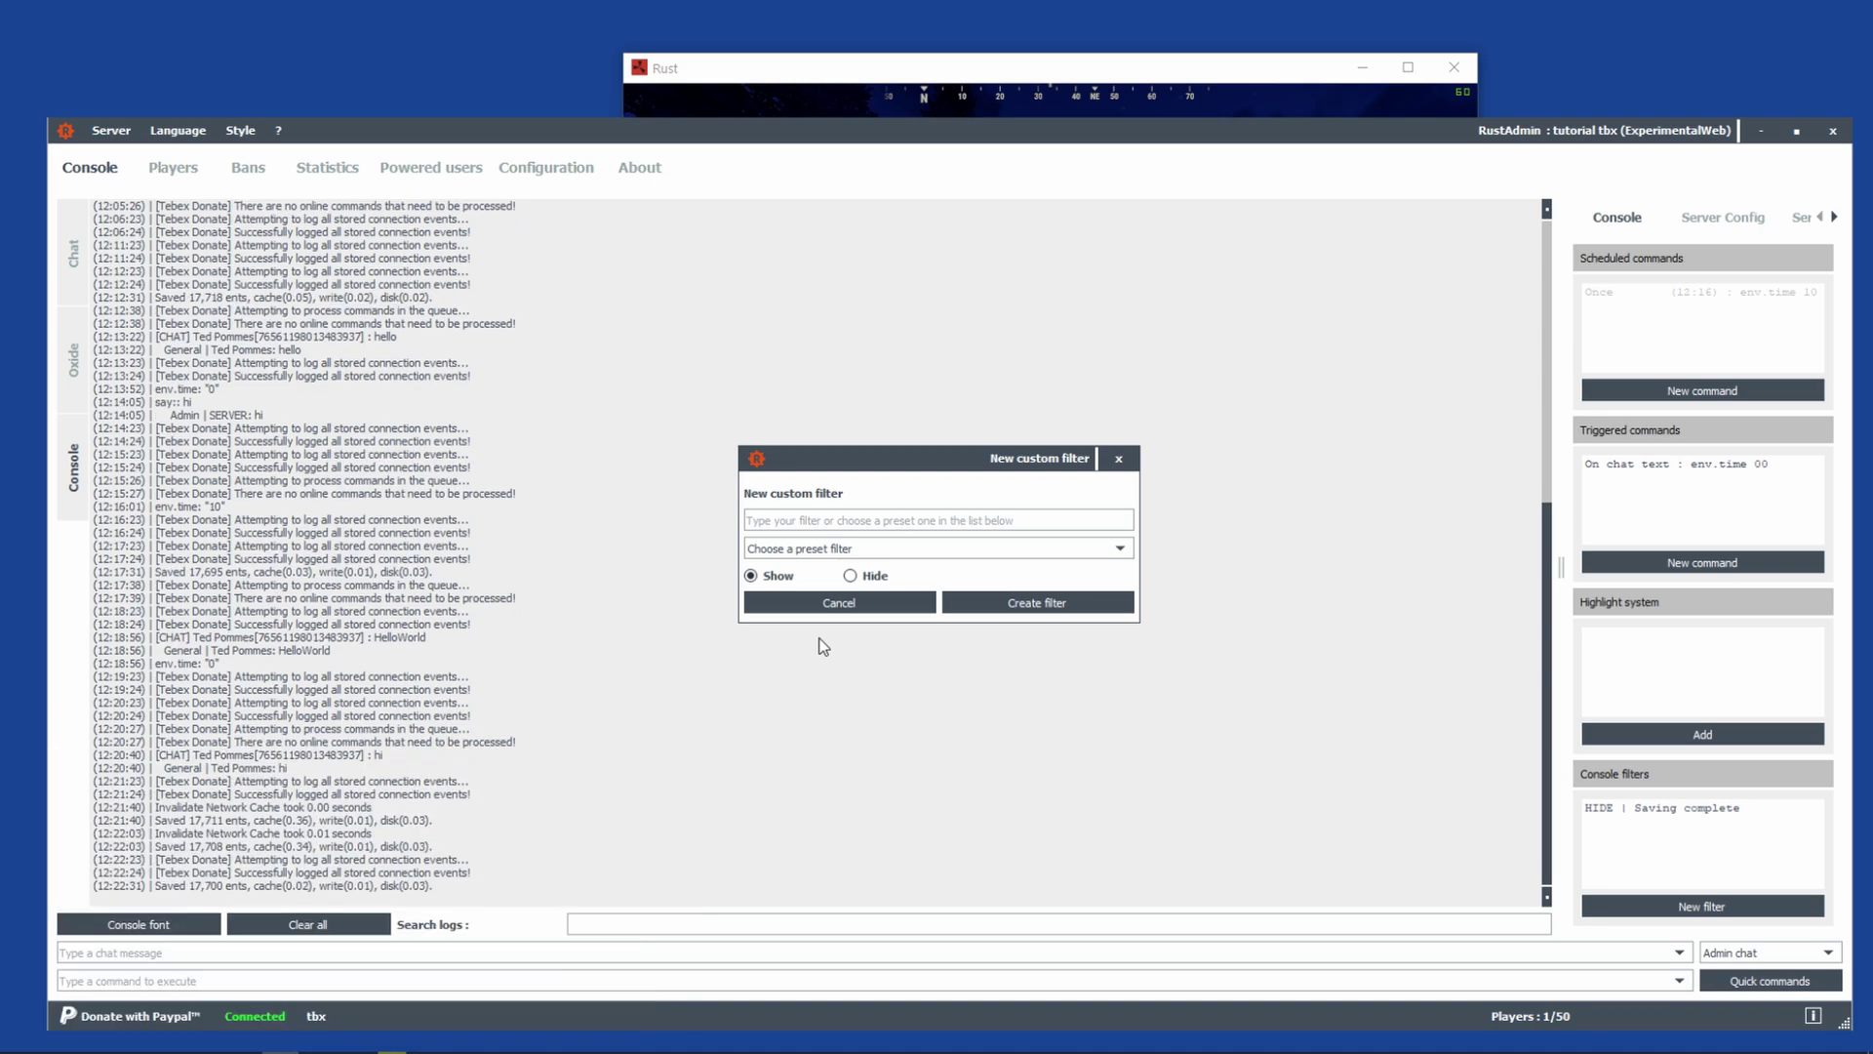
# Set Server time to 10:00 in the Server Config panel.
pyautogui.click(839, 602)
pyautogui.click(1723, 218)
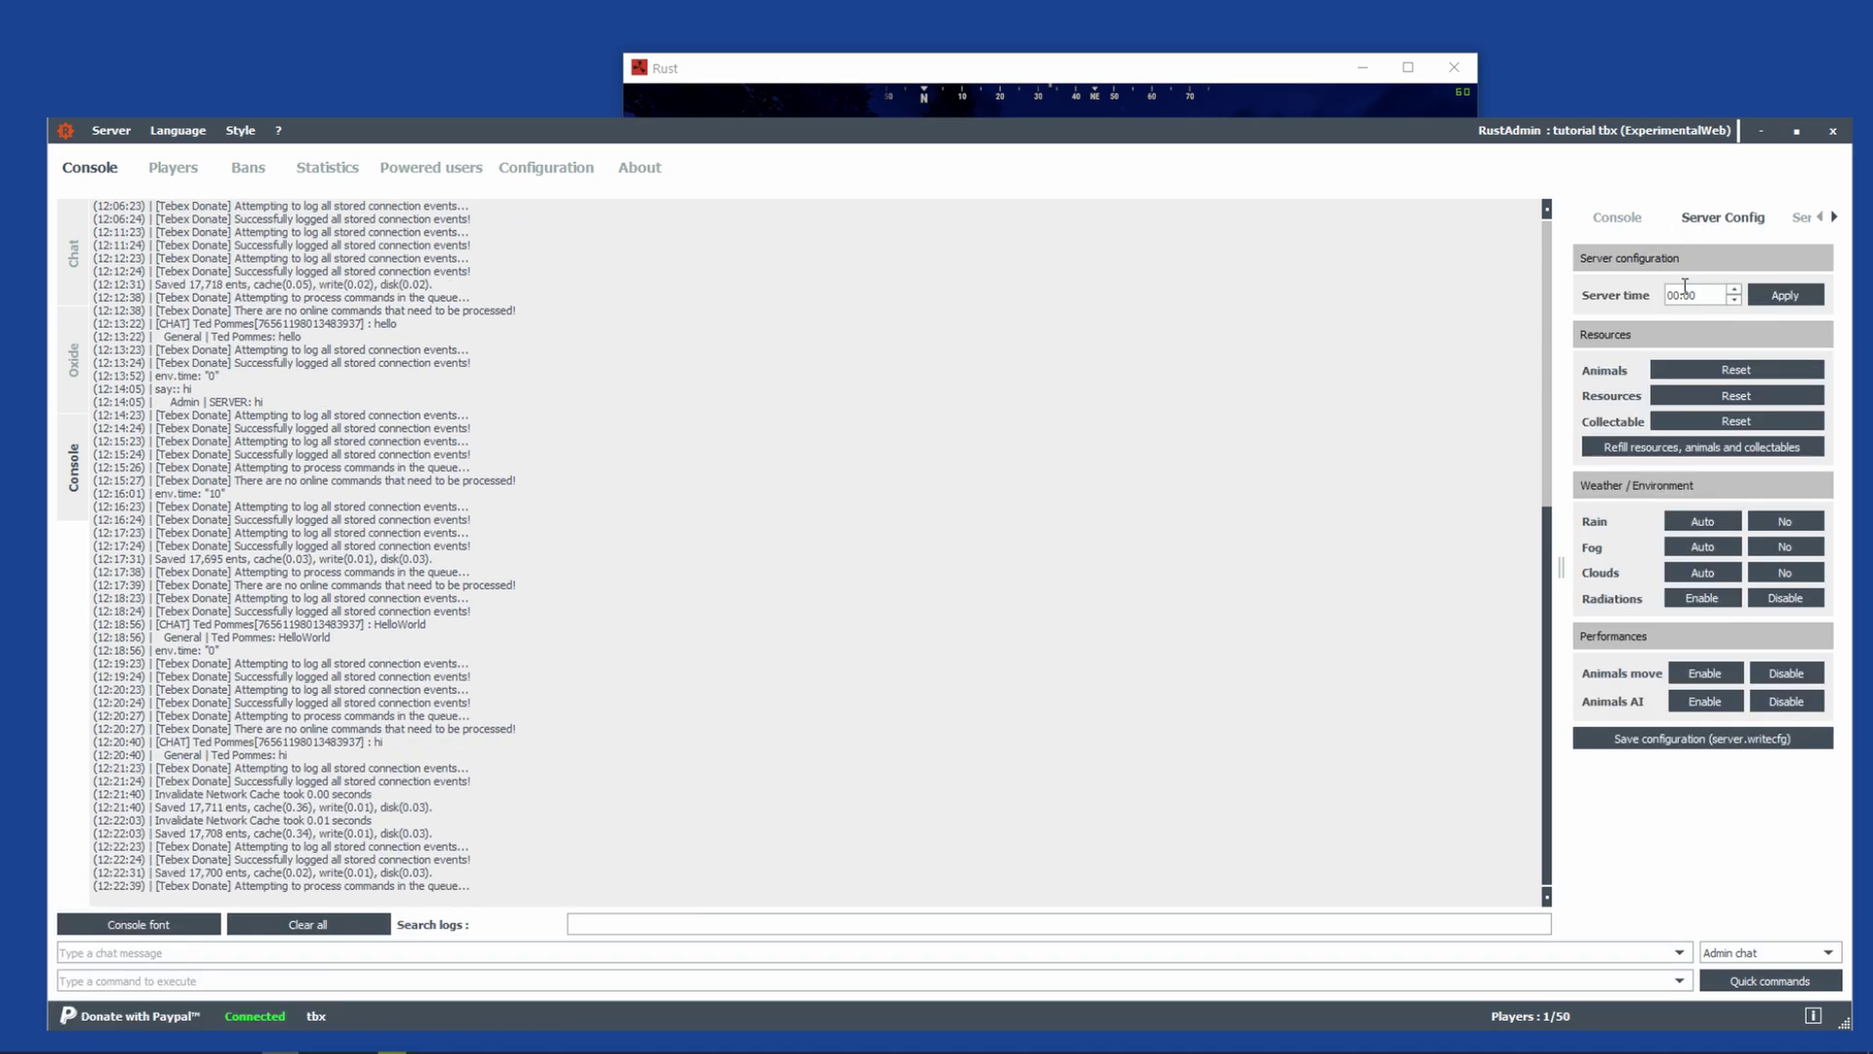
pyautogui.write('10')
pyautogui.press('Return')
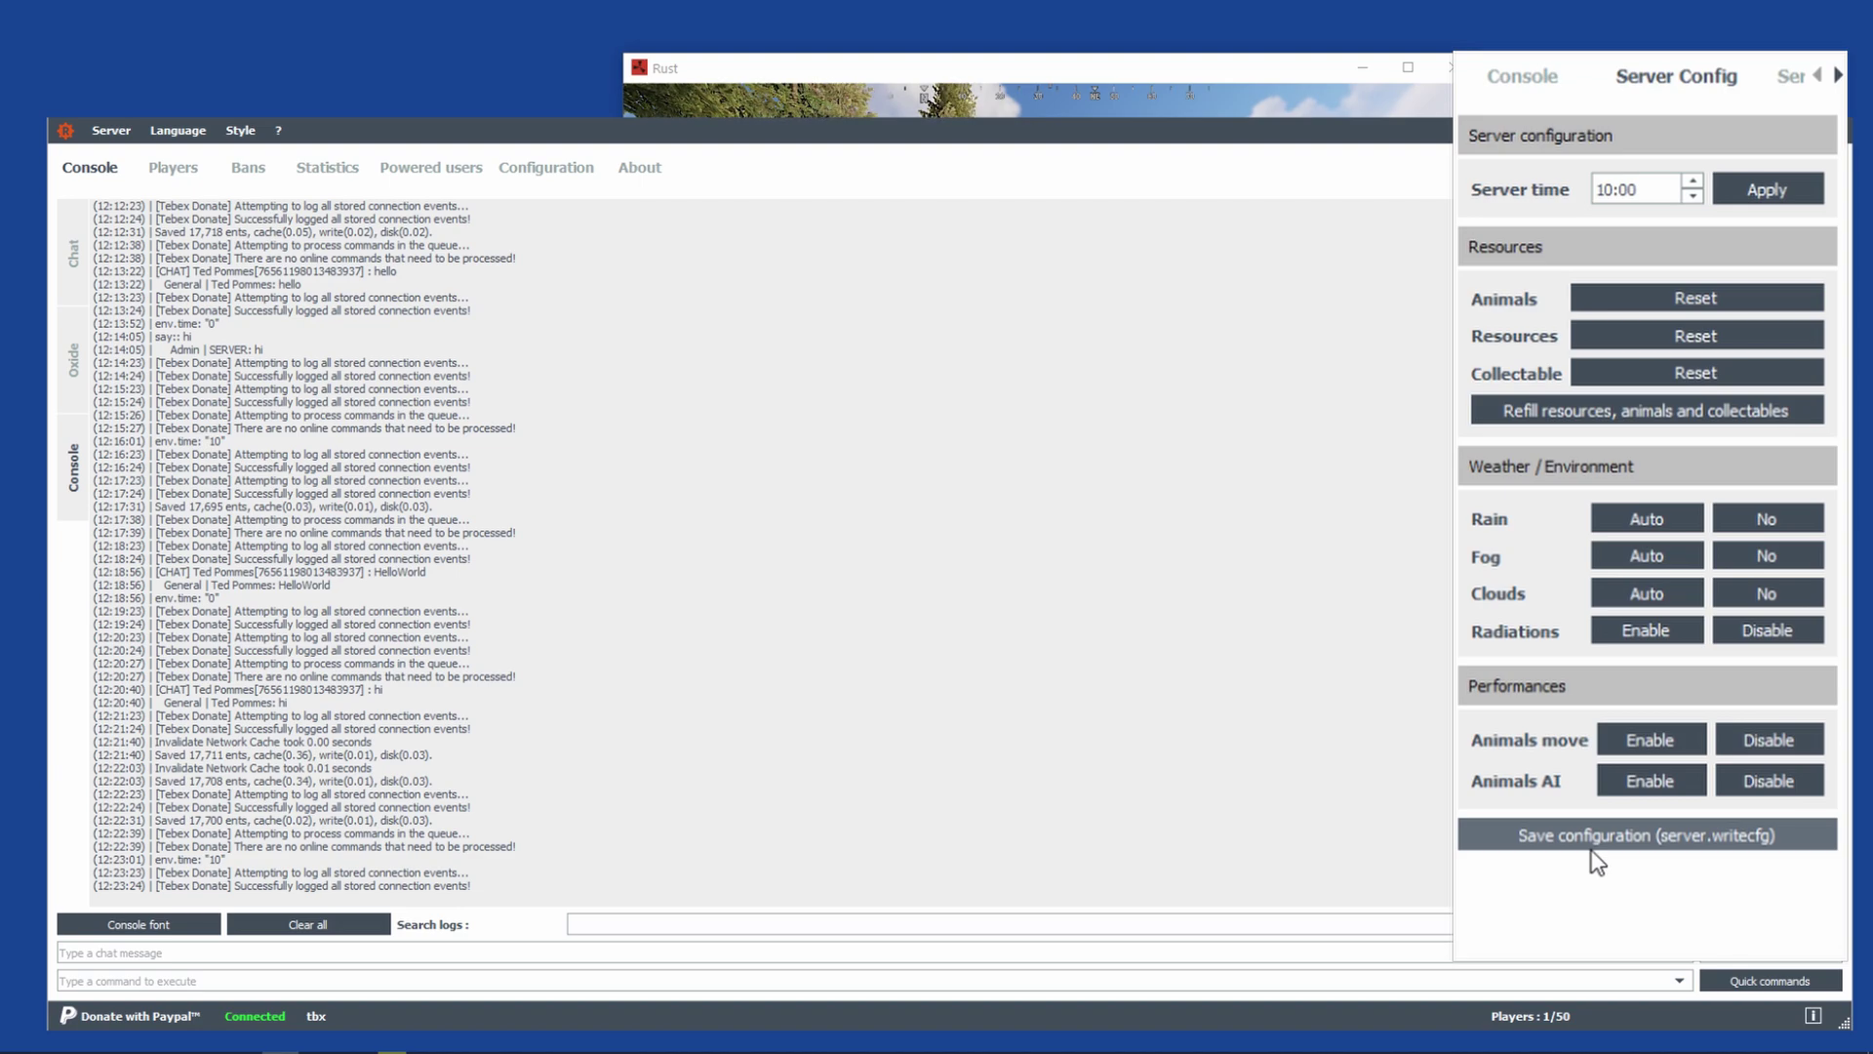
# Open Server Infos and inspect the hostname tbx, URL, description and image address fields.
pyautogui.click(1756, 93)
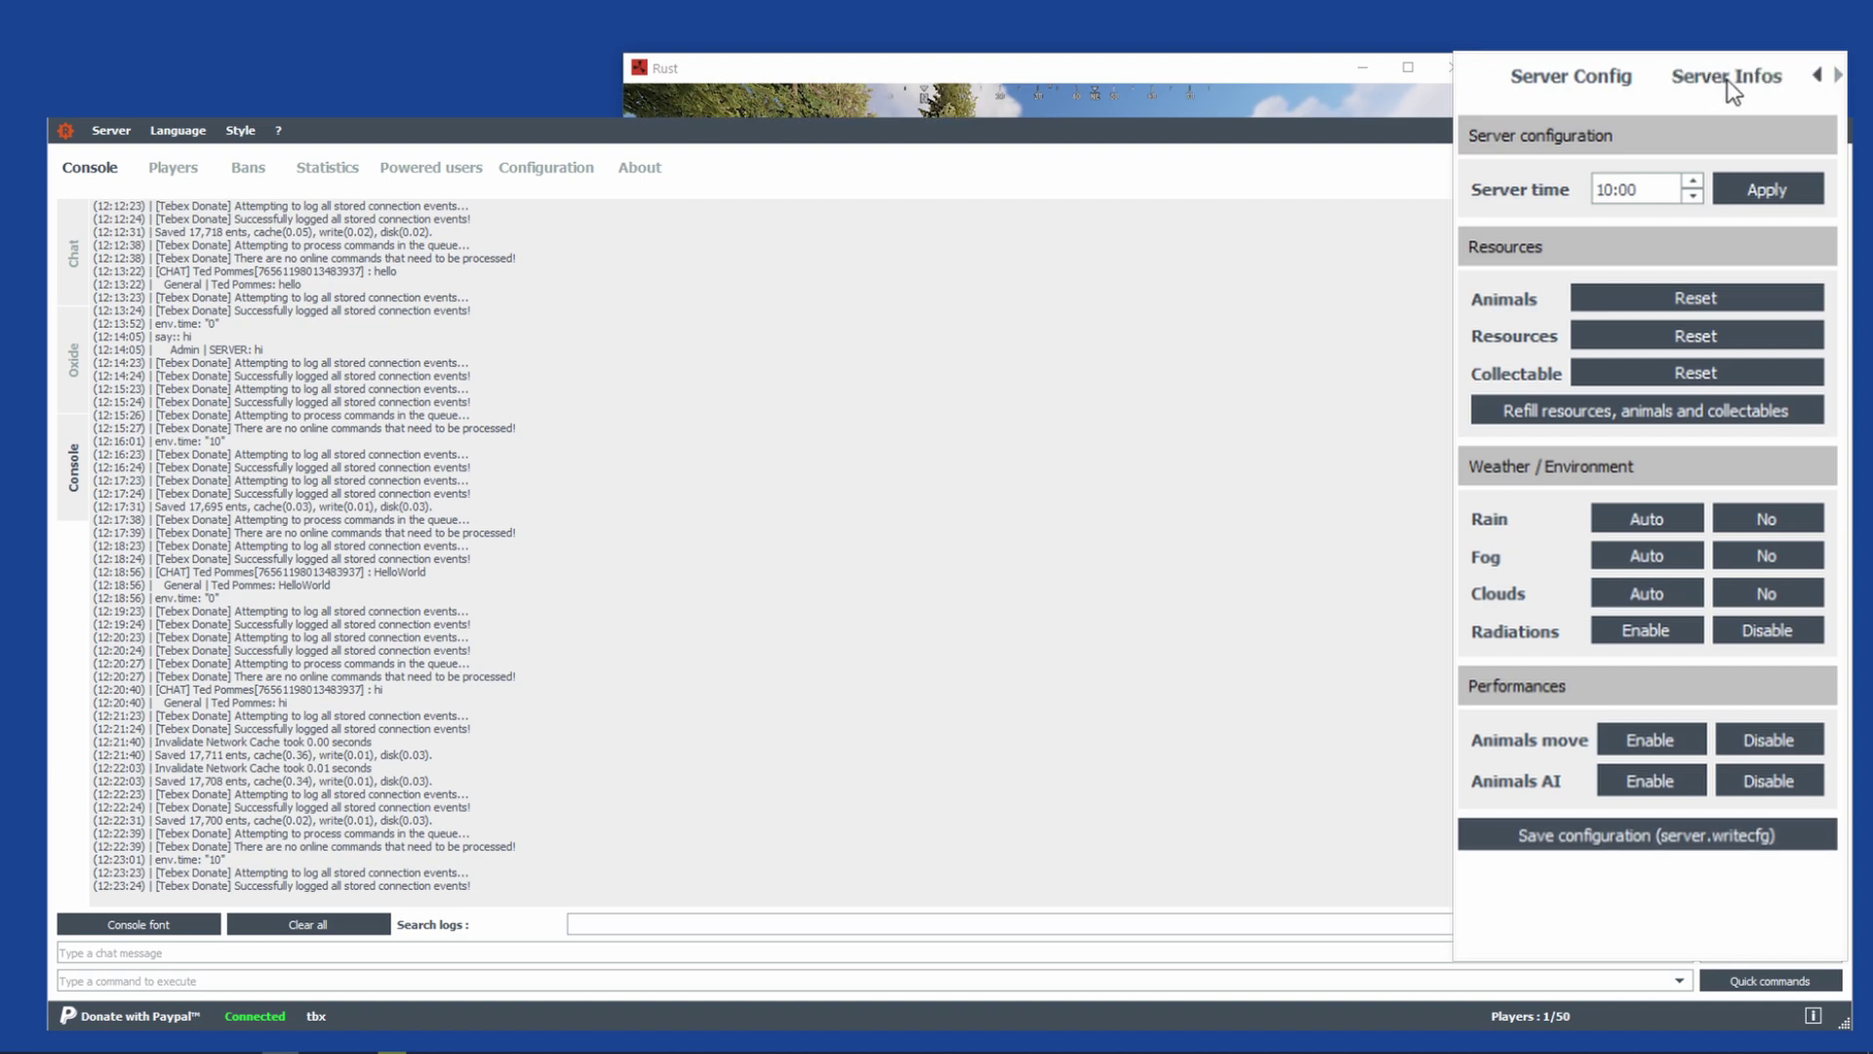
pyautogui.click(1746, 86)
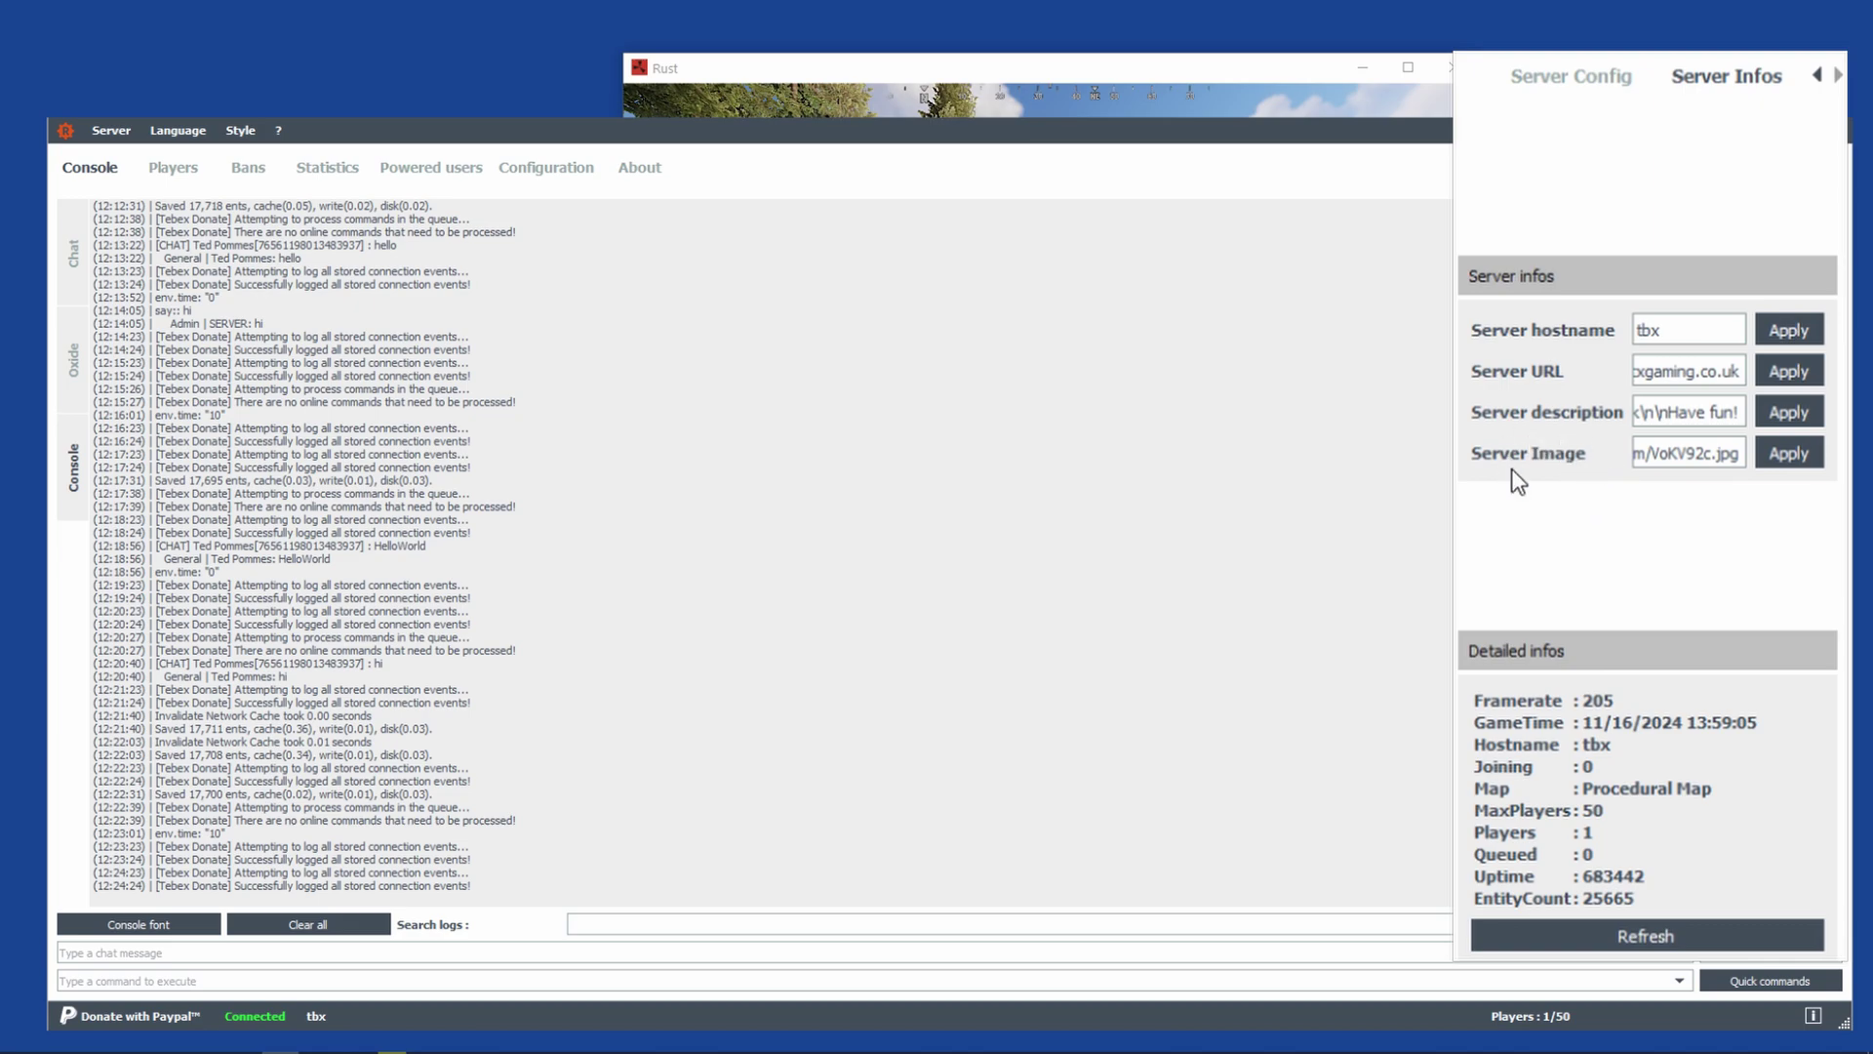
pyautogui.moveTo(1724, 453); pyautogui.dragTo(1500, 429)
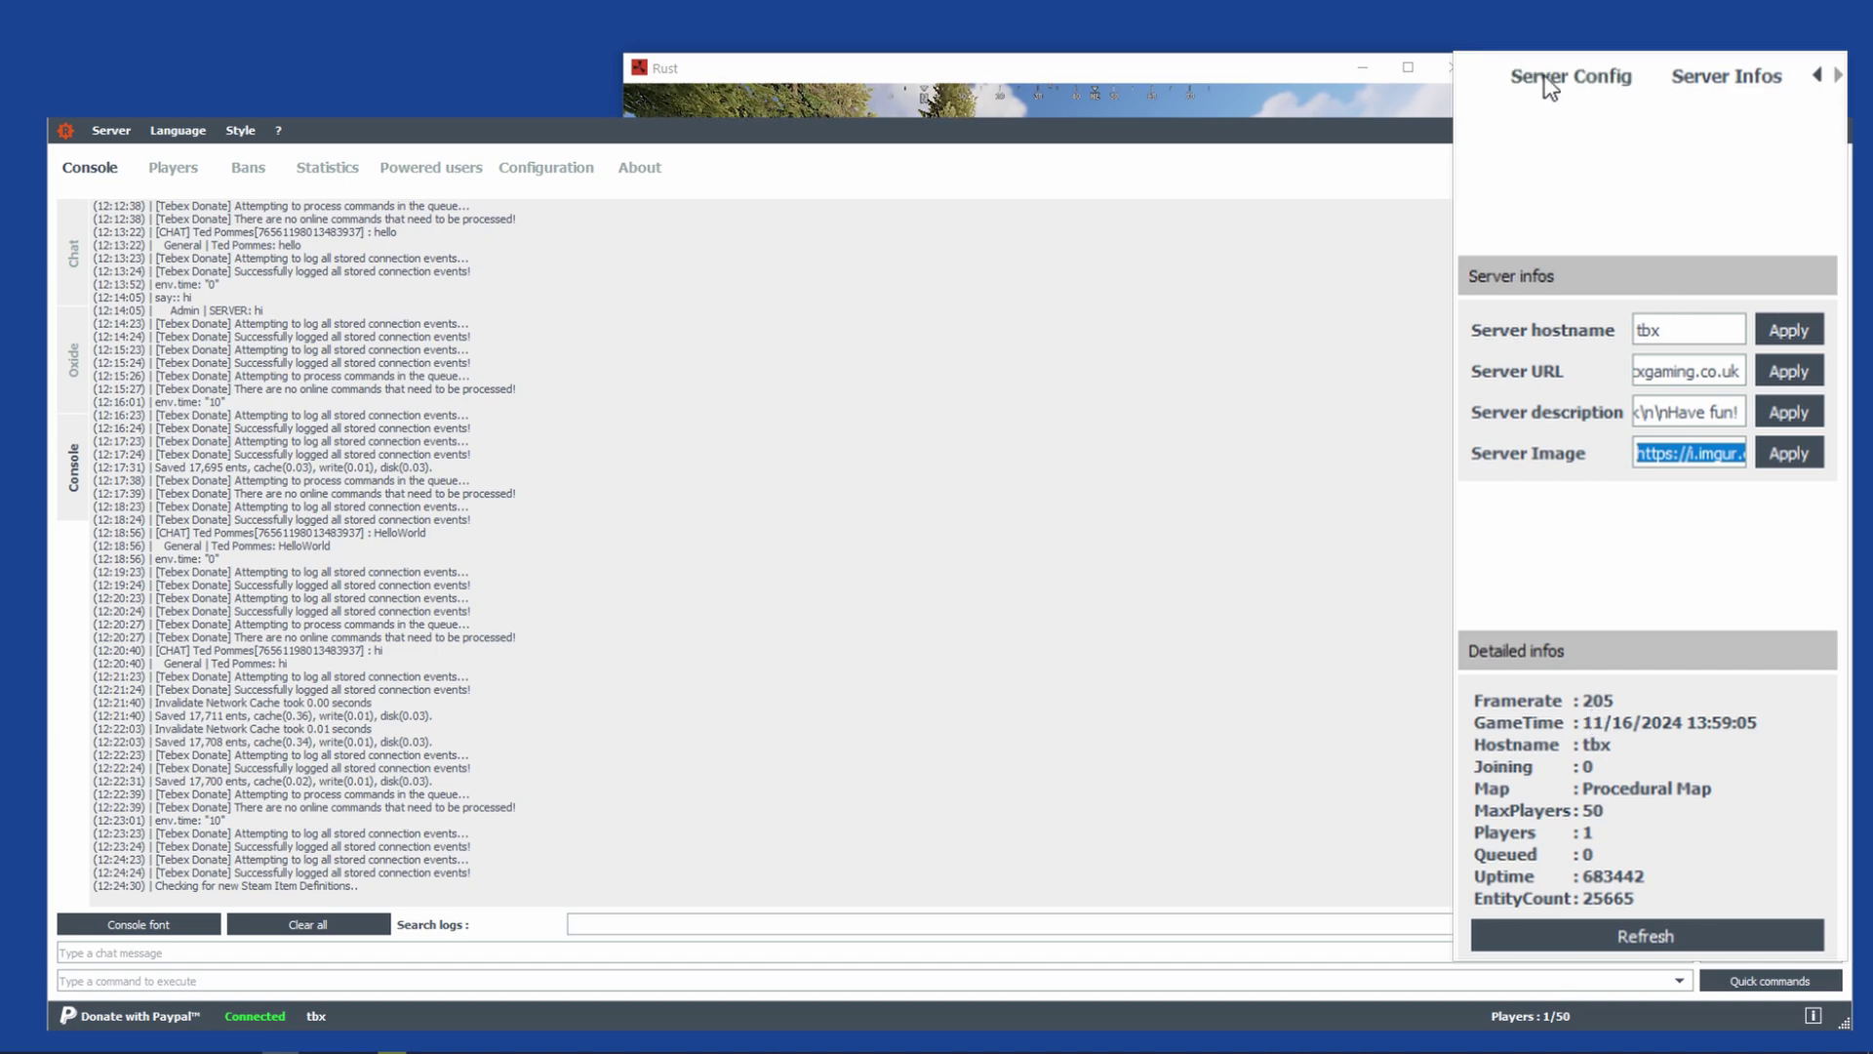
pyautogui.click(1640, 455)
pyautogui.moveTo(1643, 464); pyautogui.dragTo(1783, 472)
pyautogui.doubleClick(1750, 419)
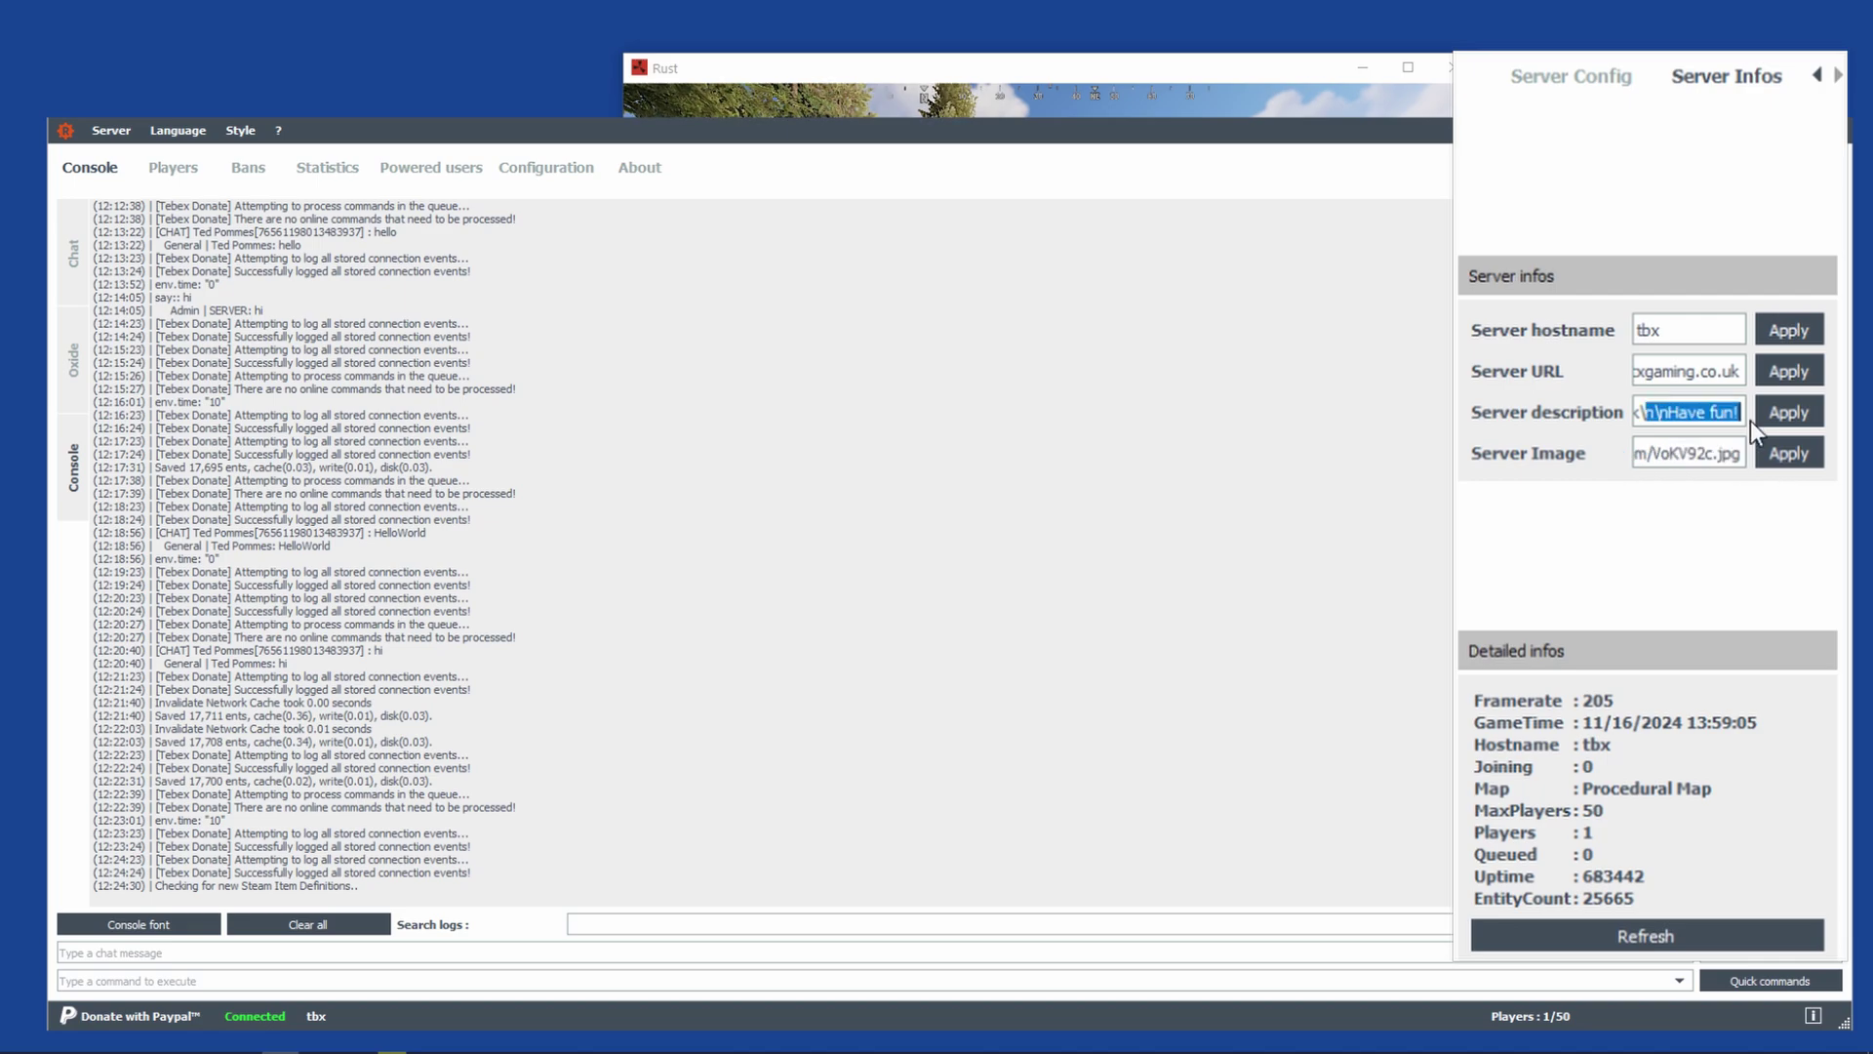
pyautogui.click(1571, 82)
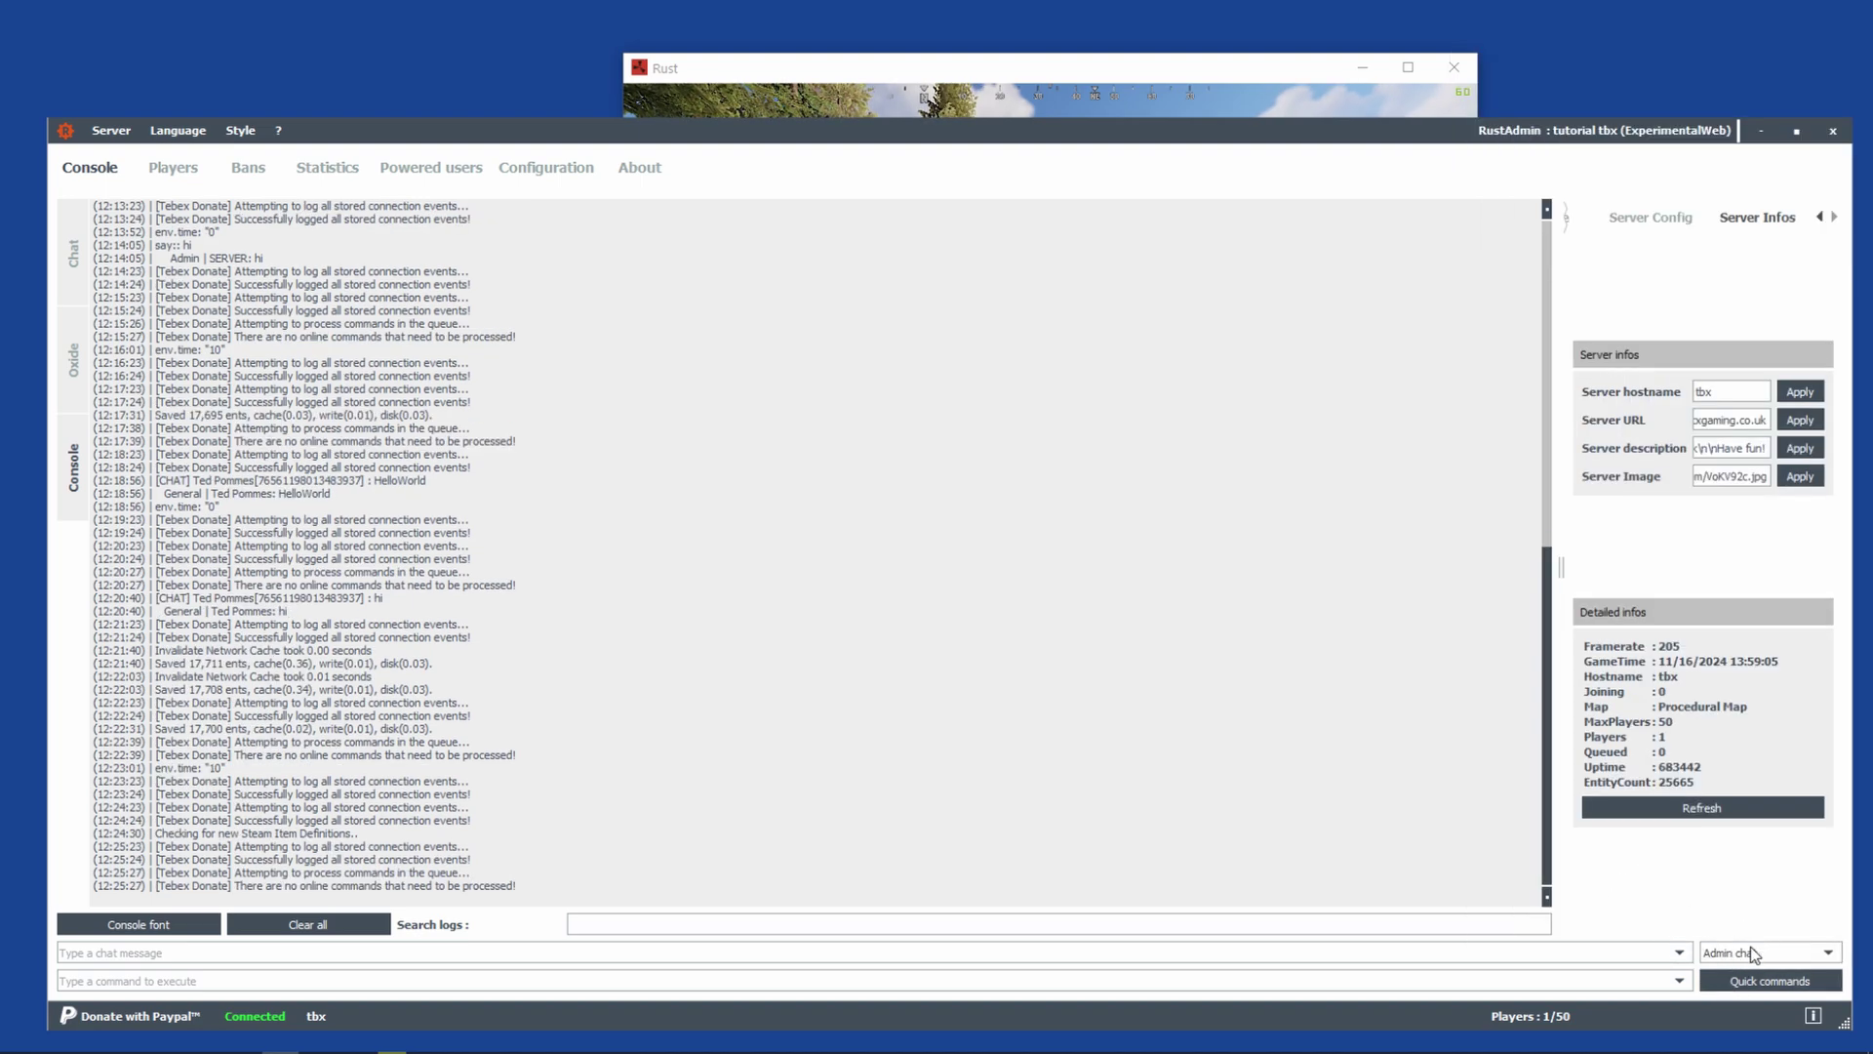
# Add 'env.time 00' to Quick commands and run it to make it night.
pyautogui.click(1743, 981)
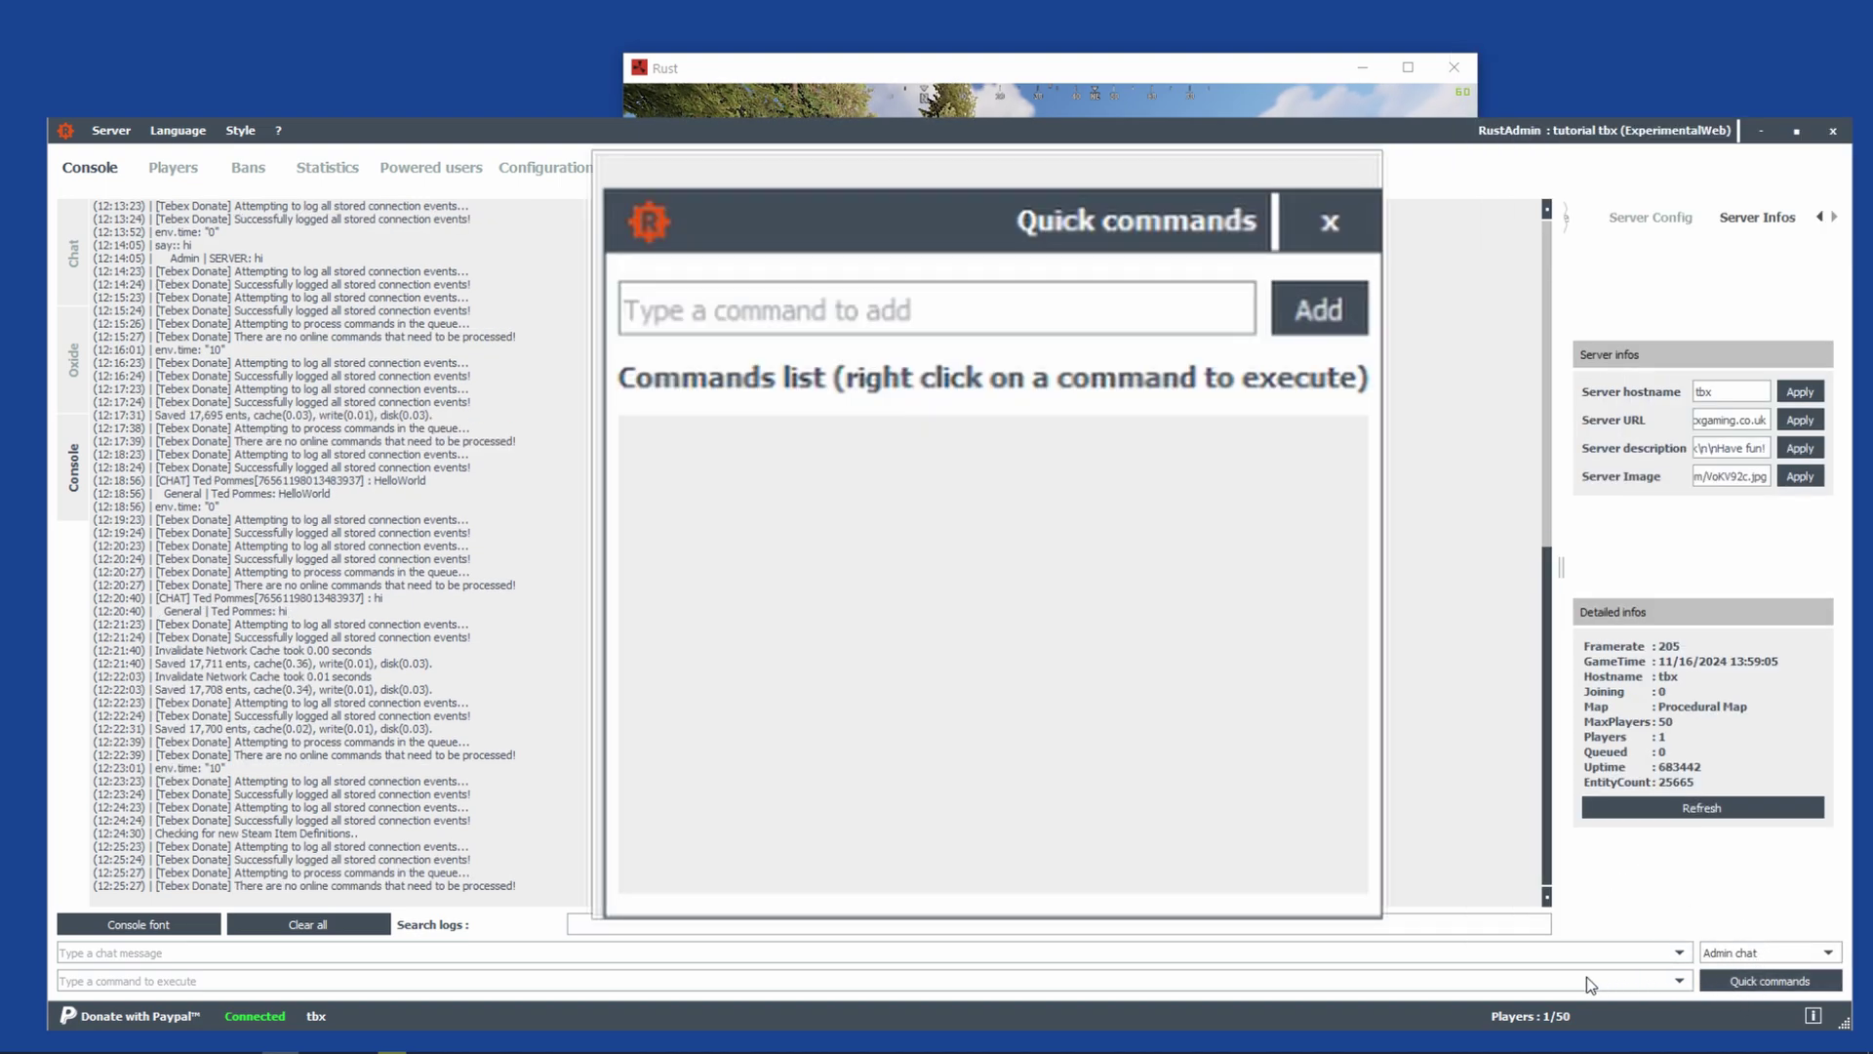
pyautogui.click(855, 322)
pyautogui.write('env.time 00')
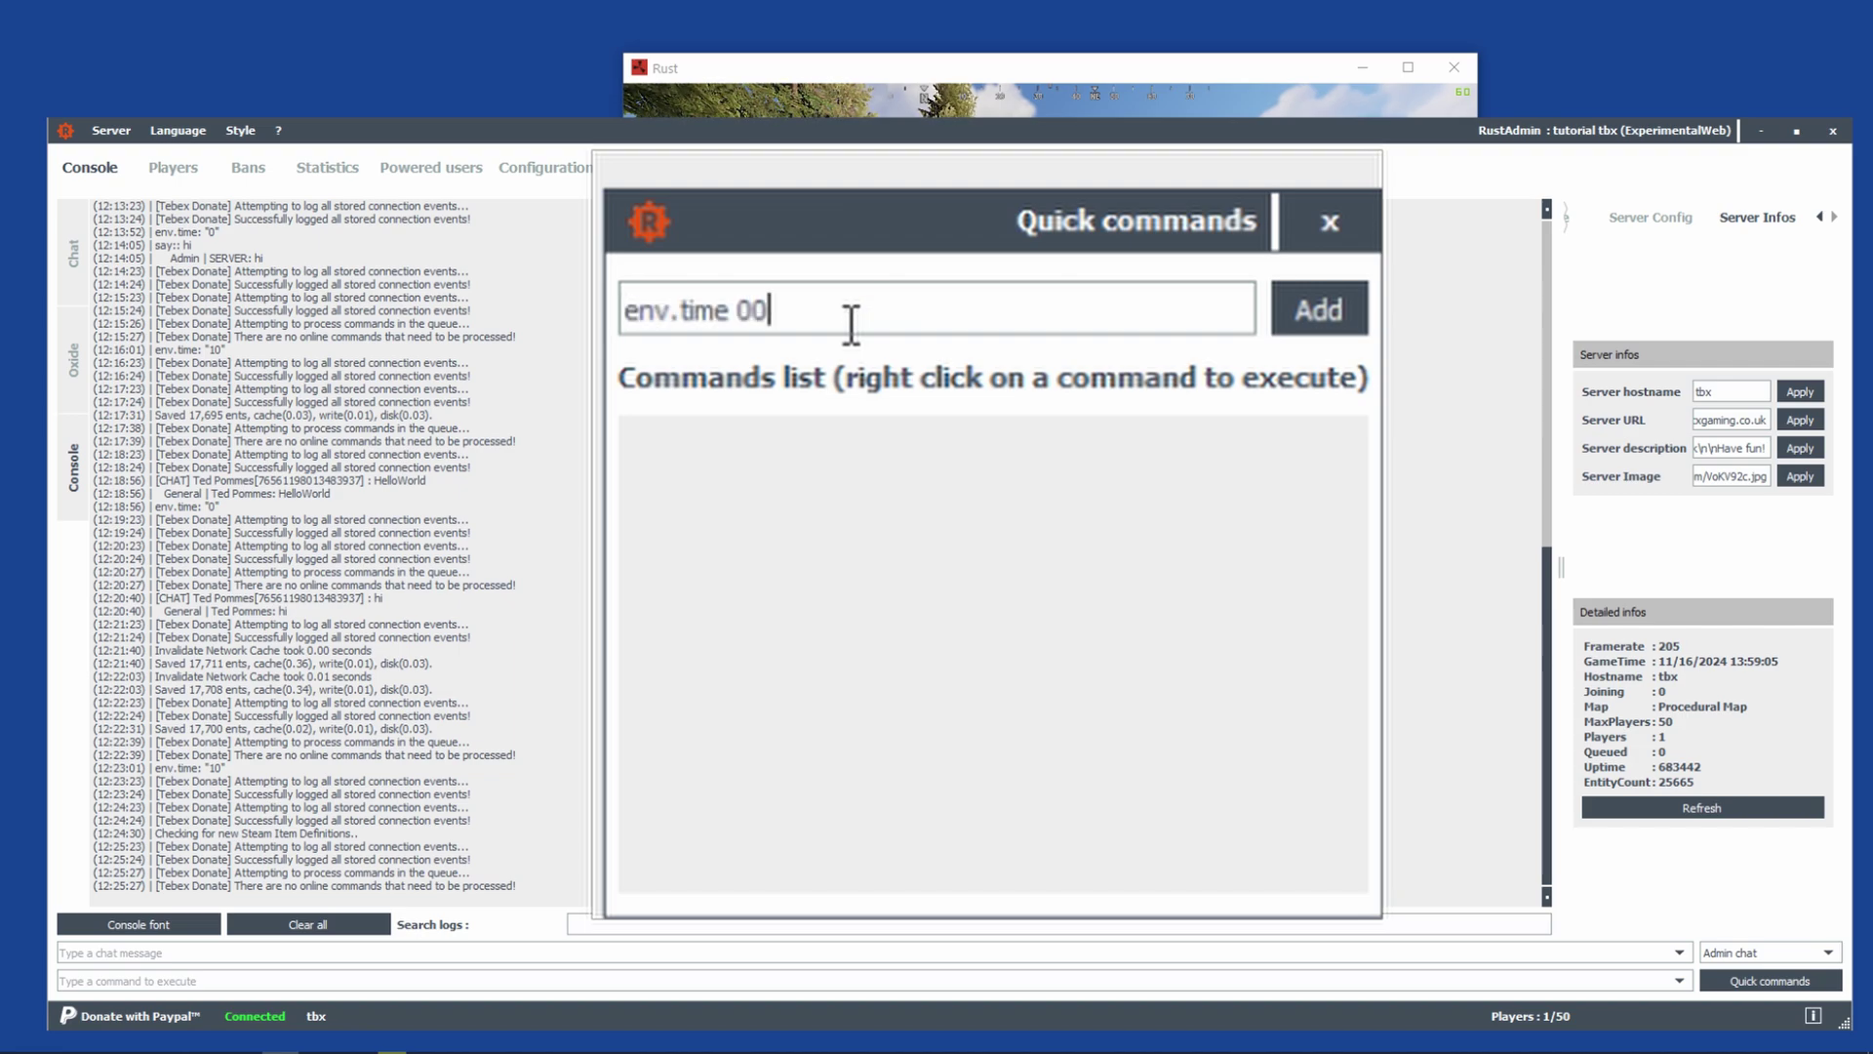
pyautogui.click(1292, 324)
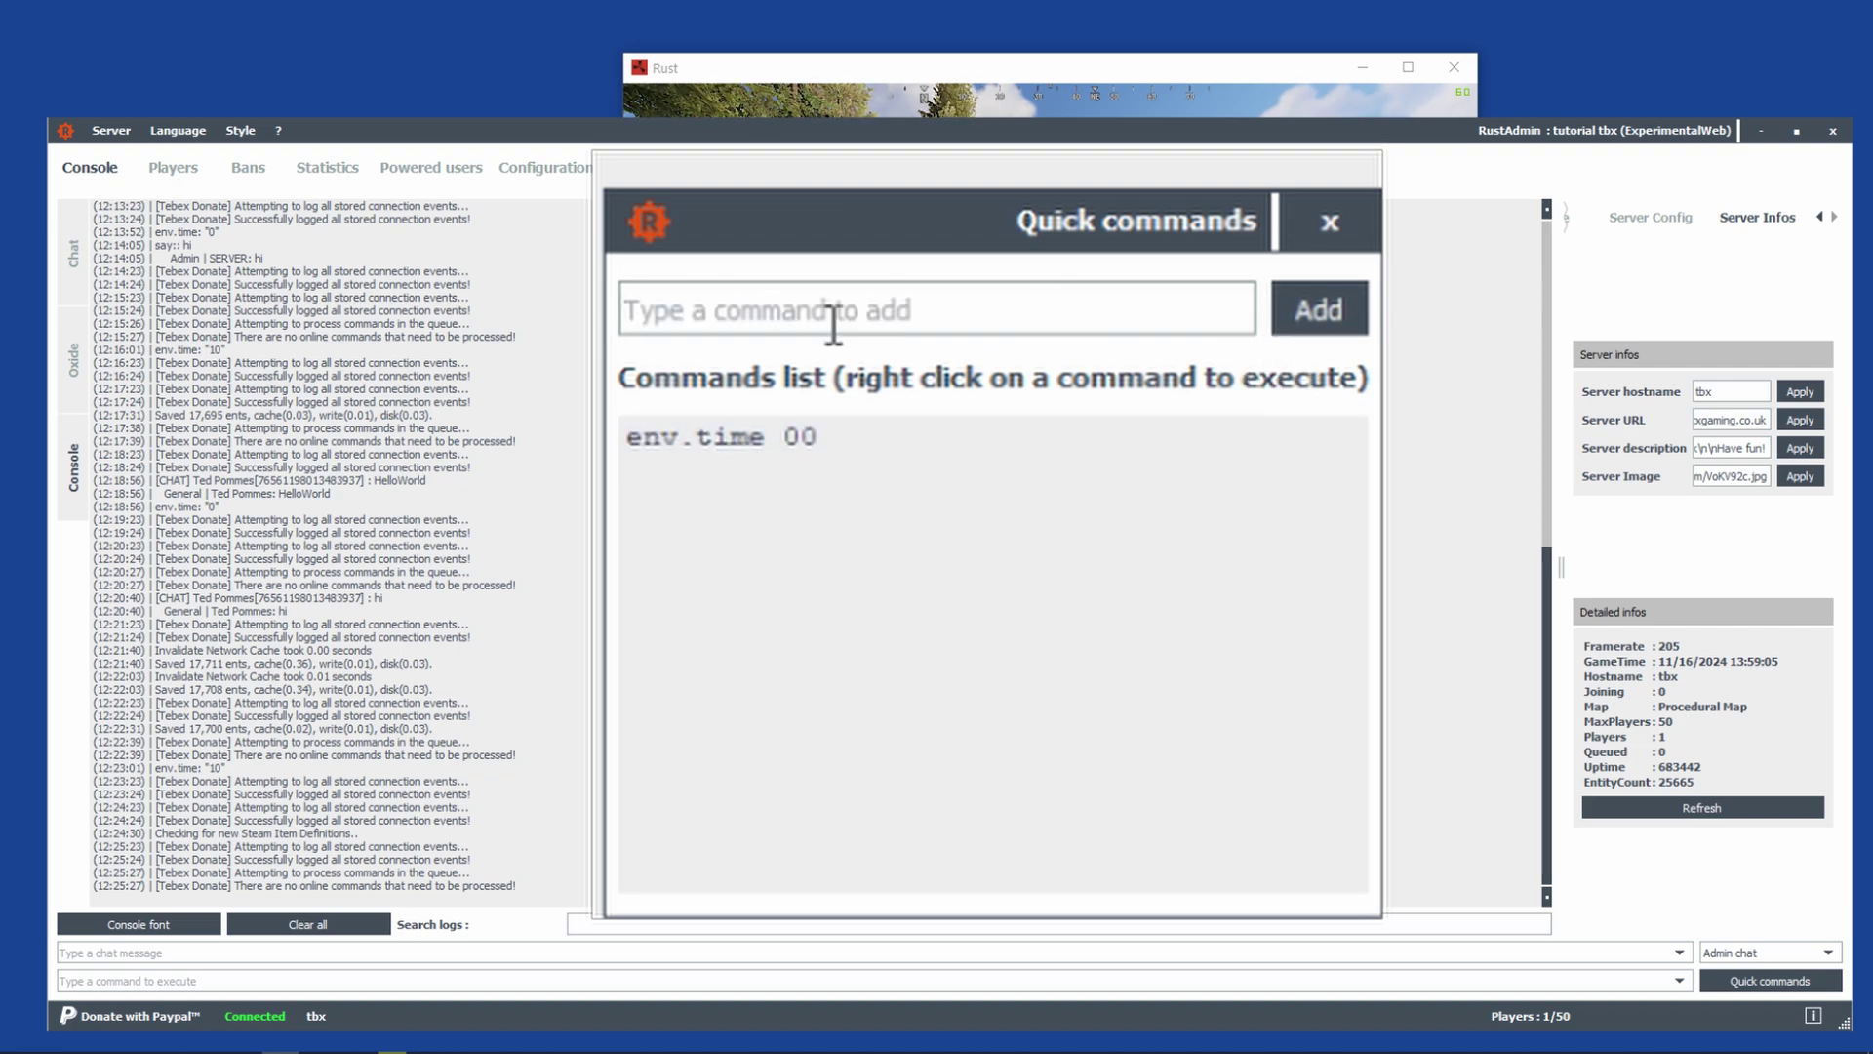
pyautogui.moveTo(961, 414); pyautogui.dragTo(1193, 450)
pyautogui.rightClick(1102, 523)
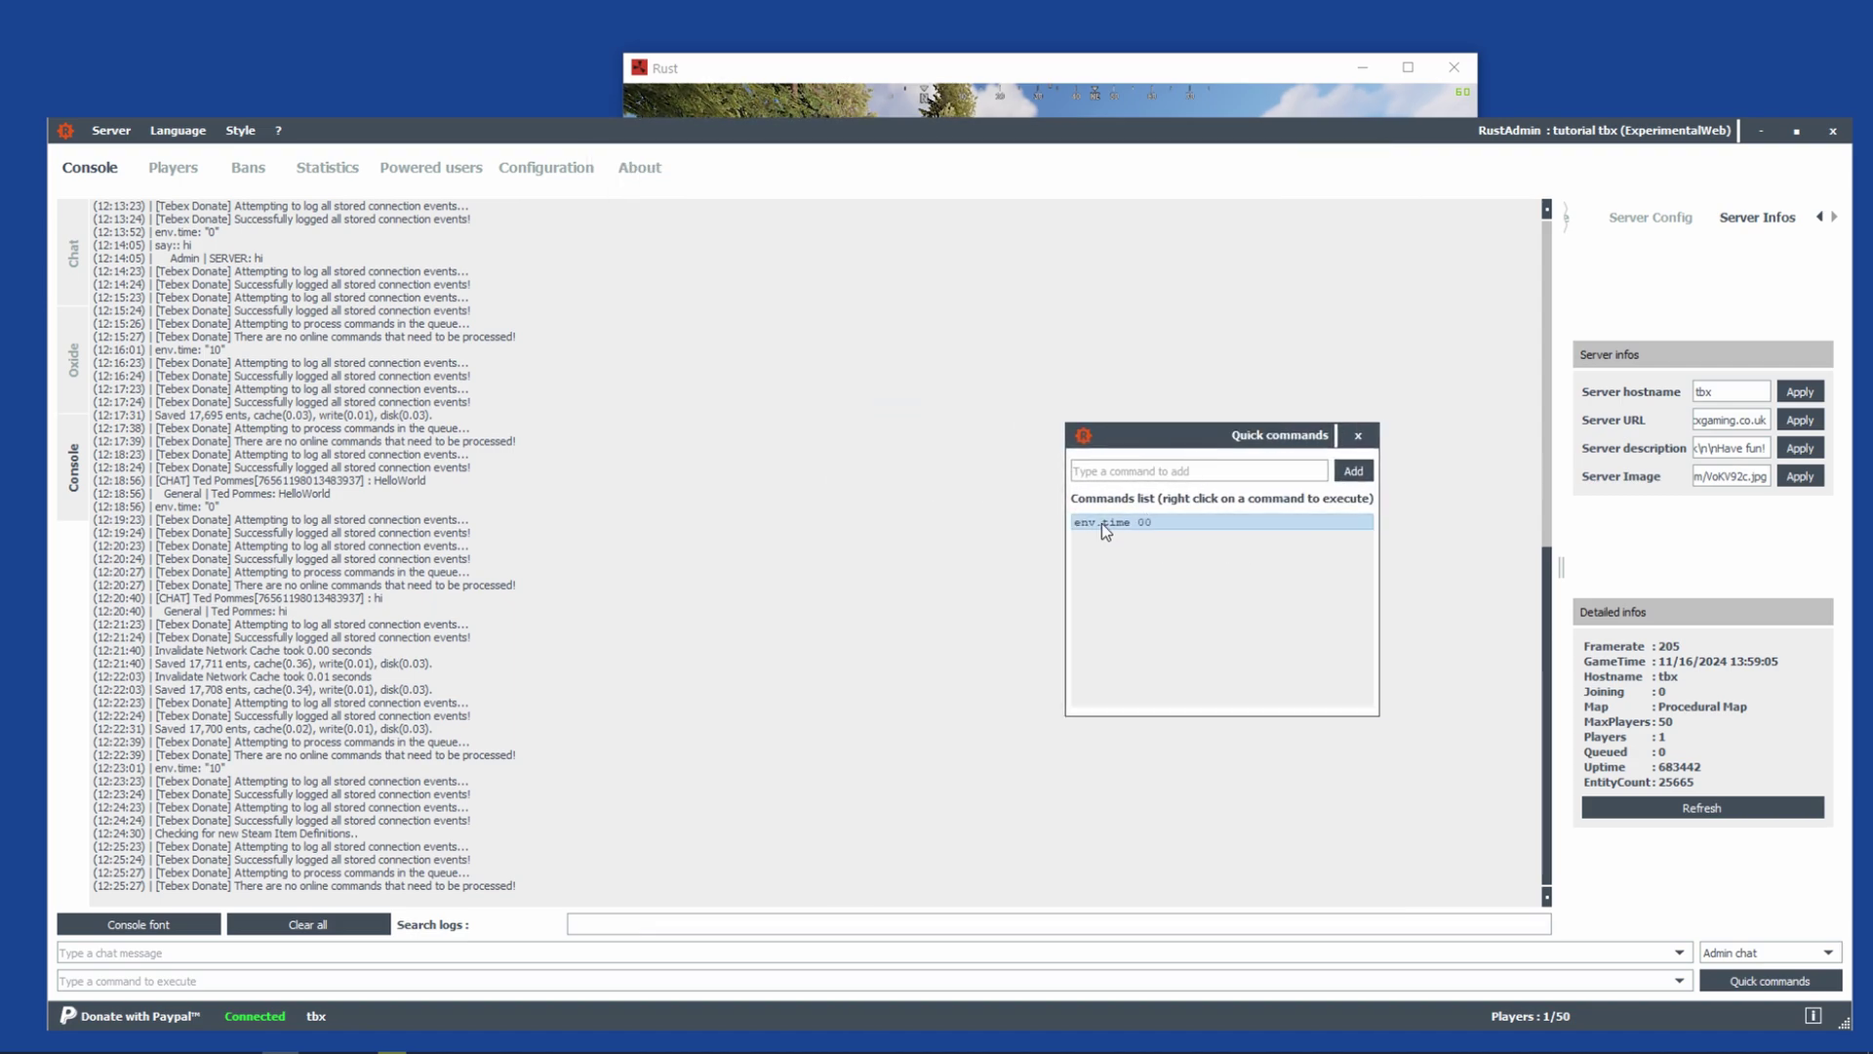
pyautogui.click(1128, 537)
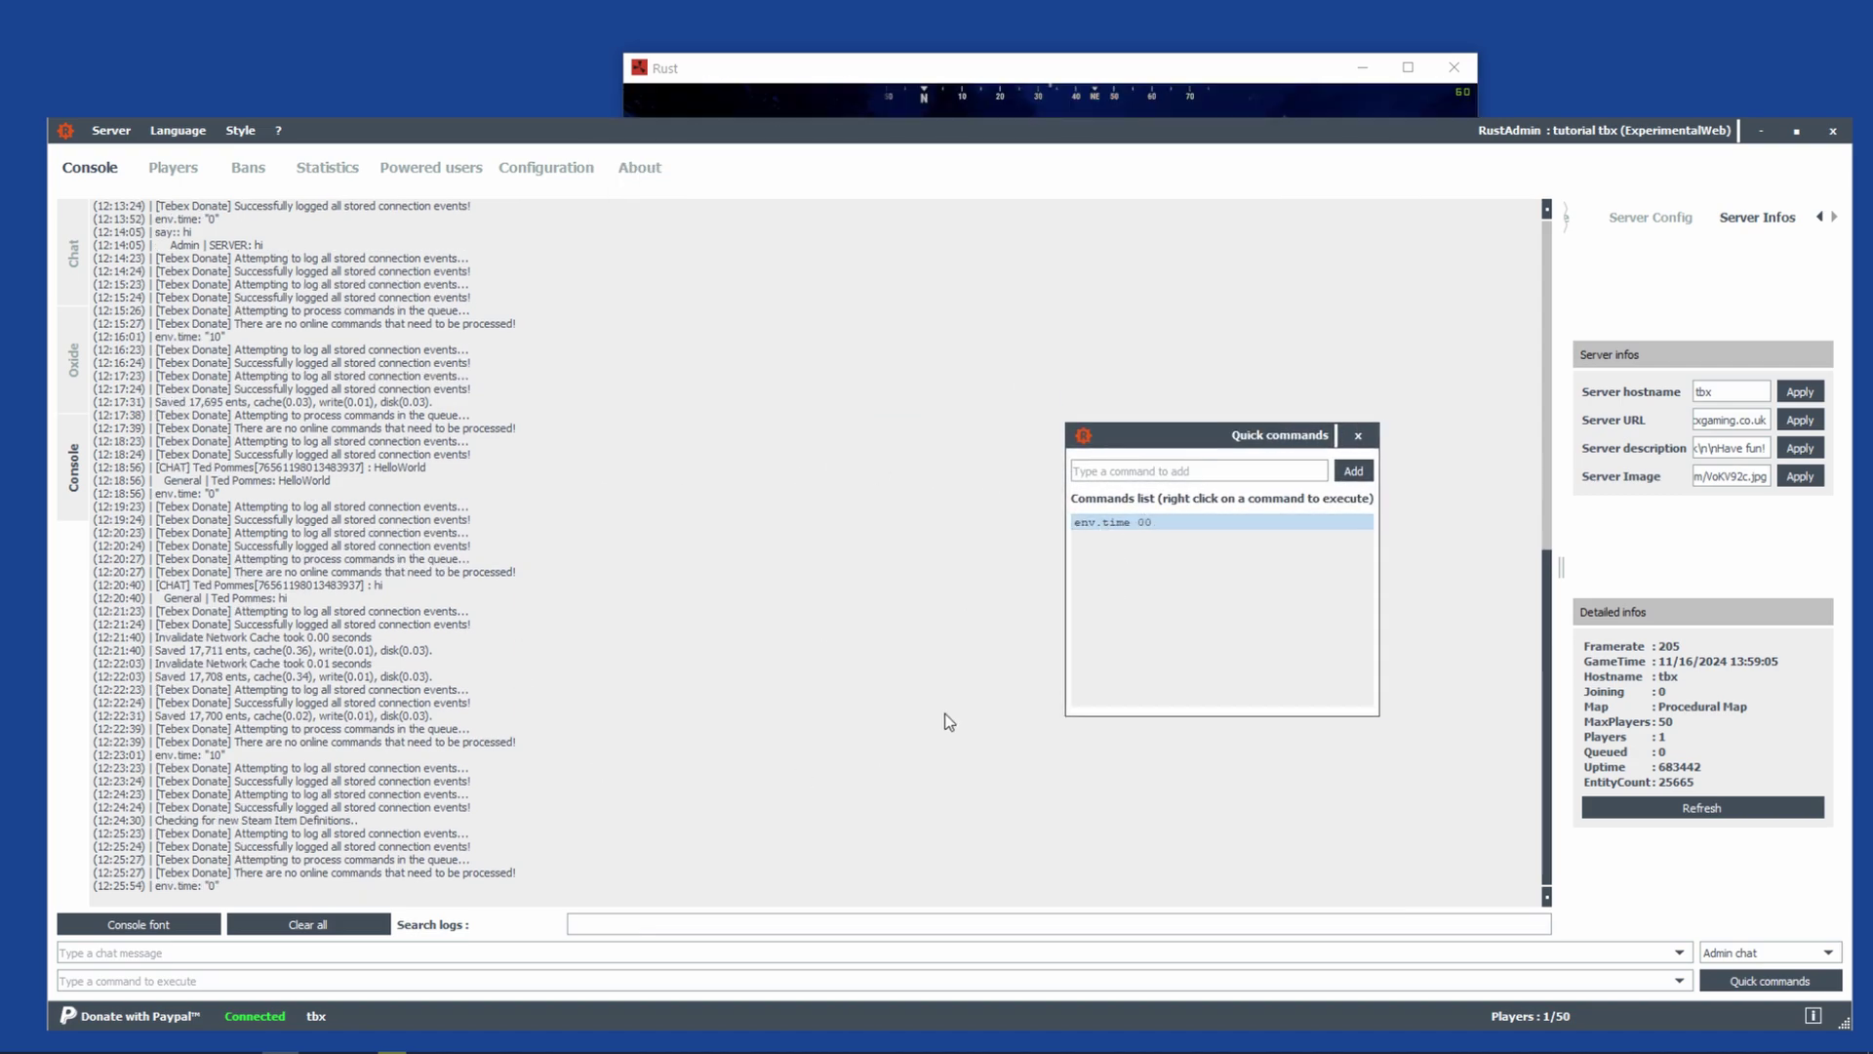
# Refresh the Players tab to list the connected player.
pyautogui.click(953, 84)
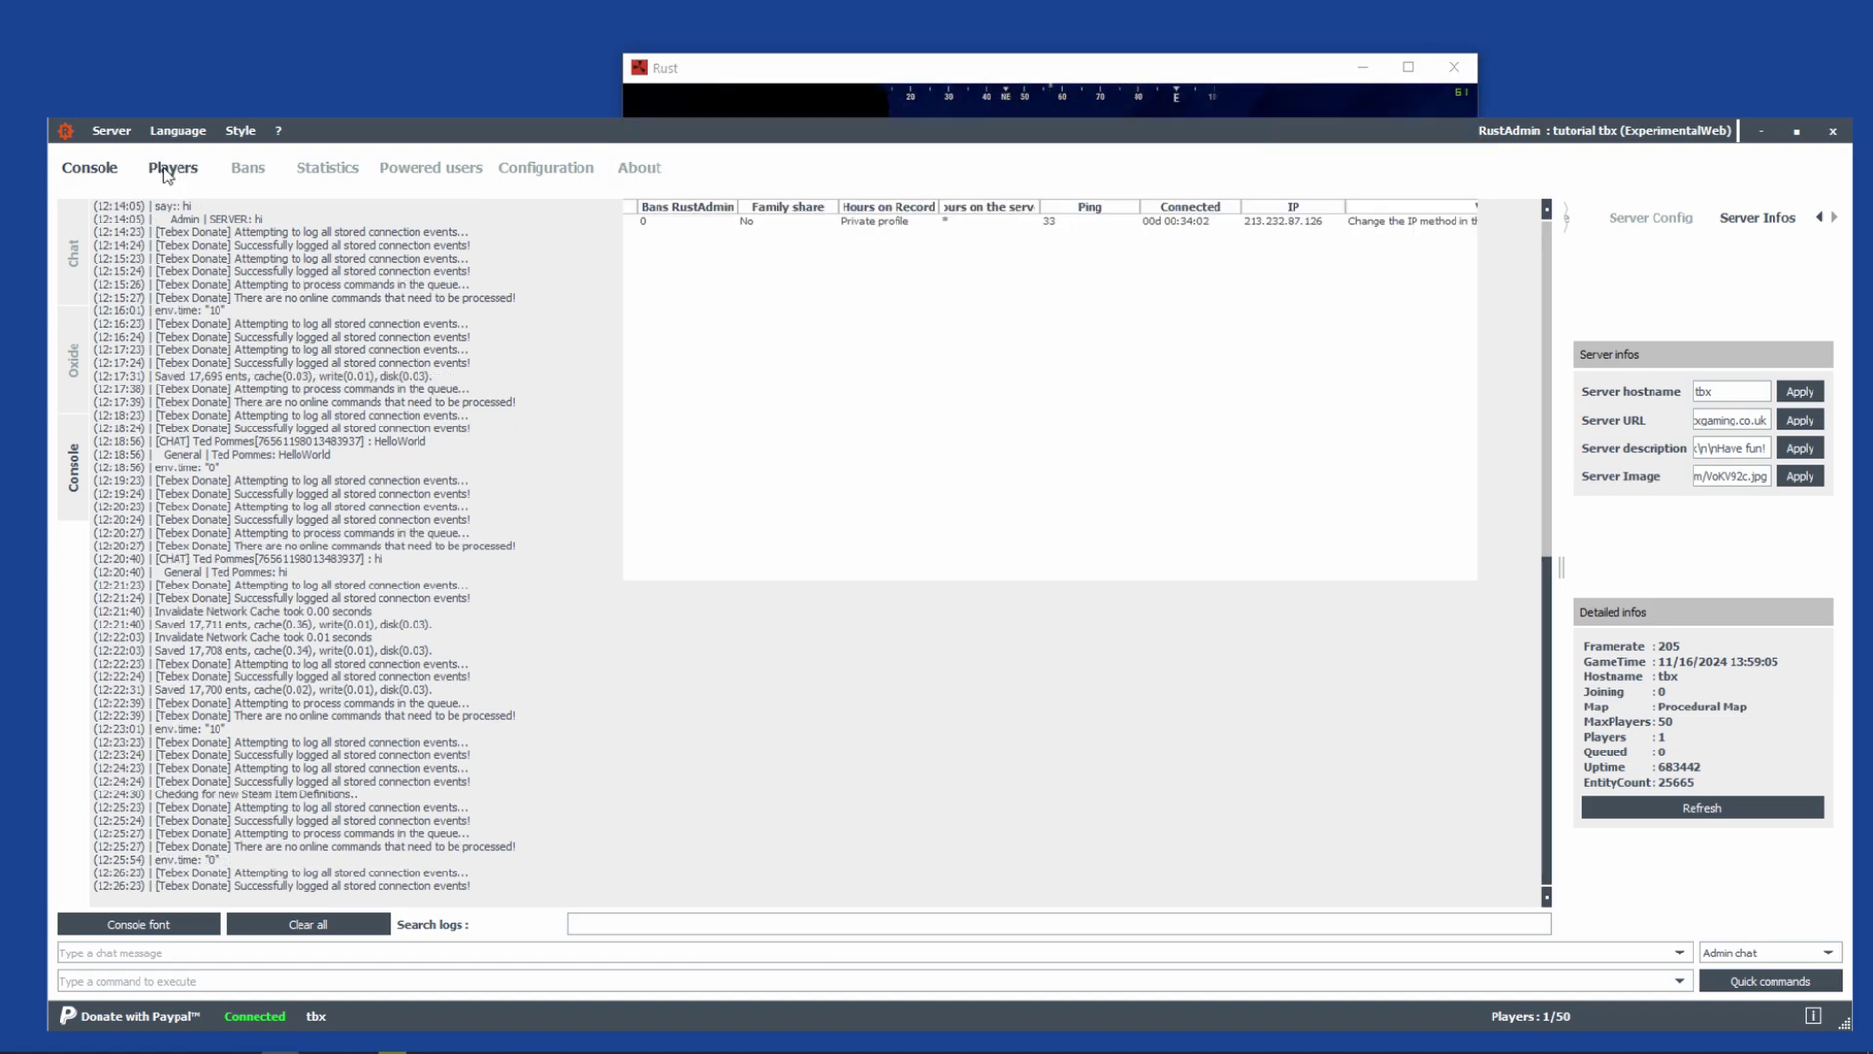
pyautogui.click(166, 170)
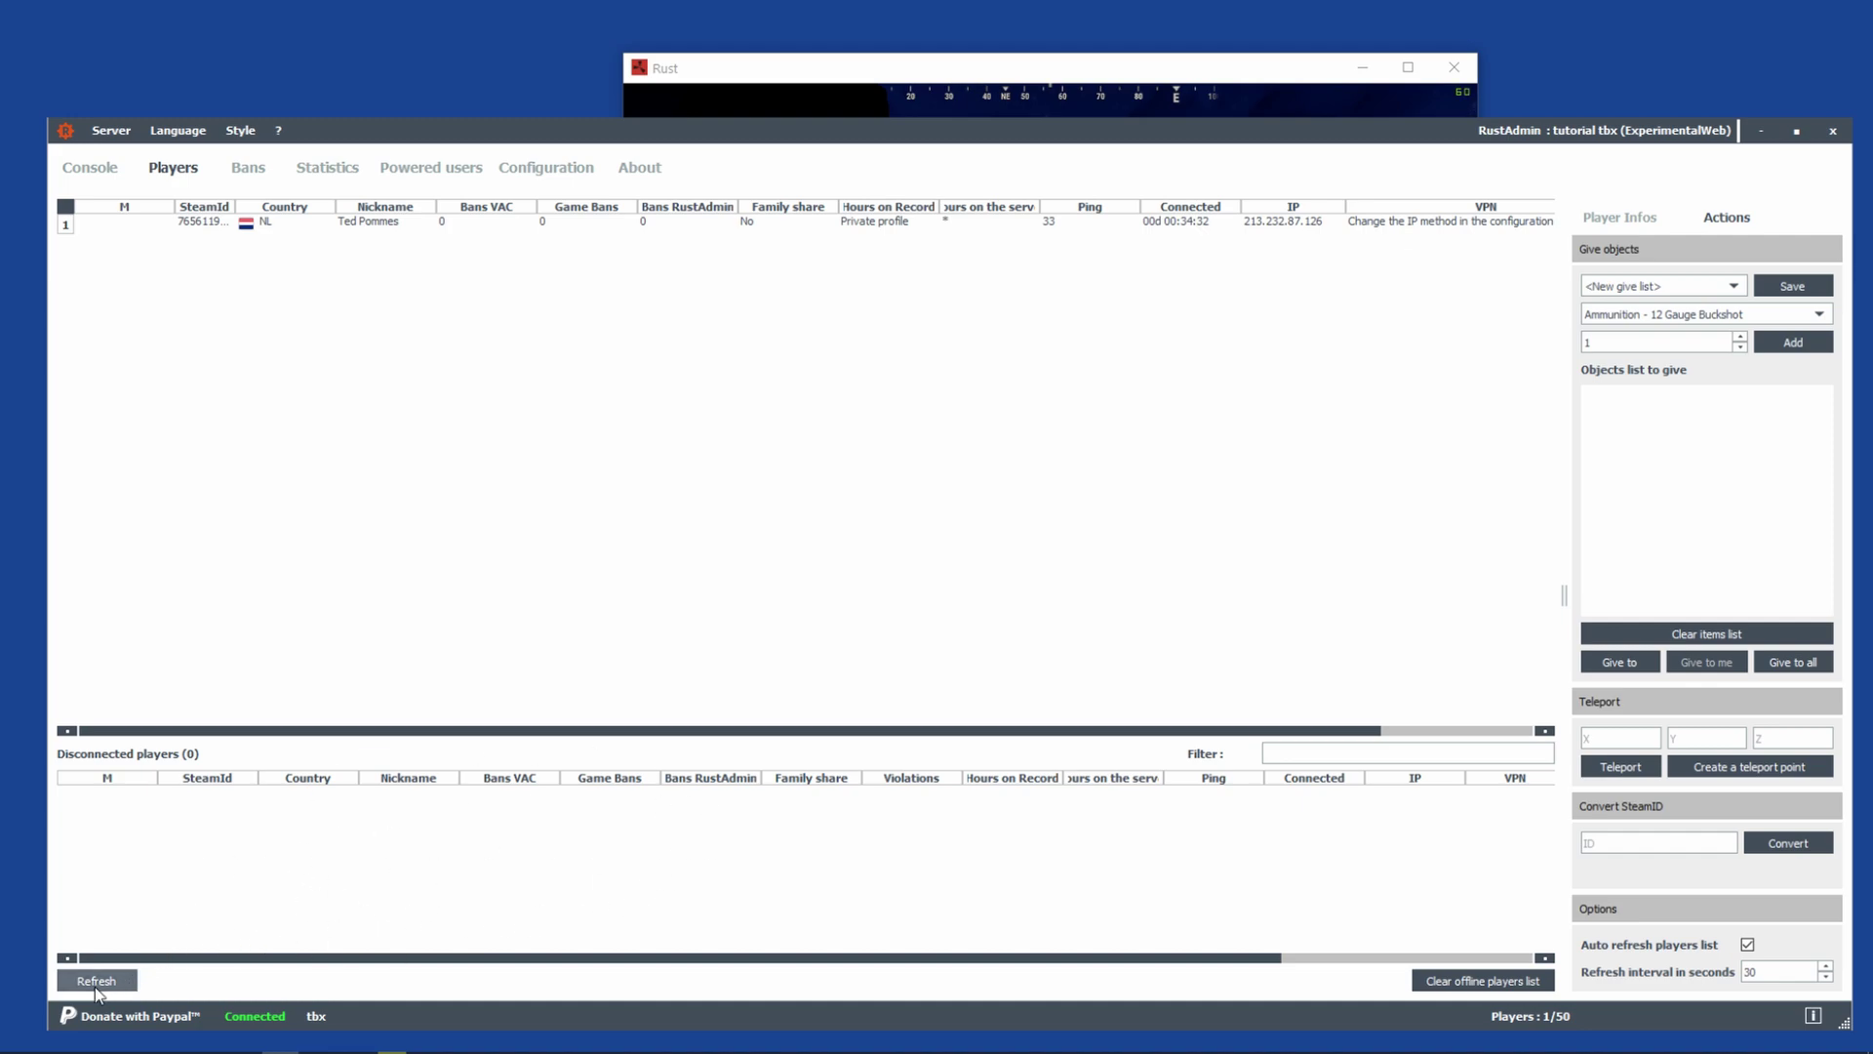
pyautogui.click(97, 984)
pyautogui.moveTo(313, 732); pyautogui.dragTo(587, 734)
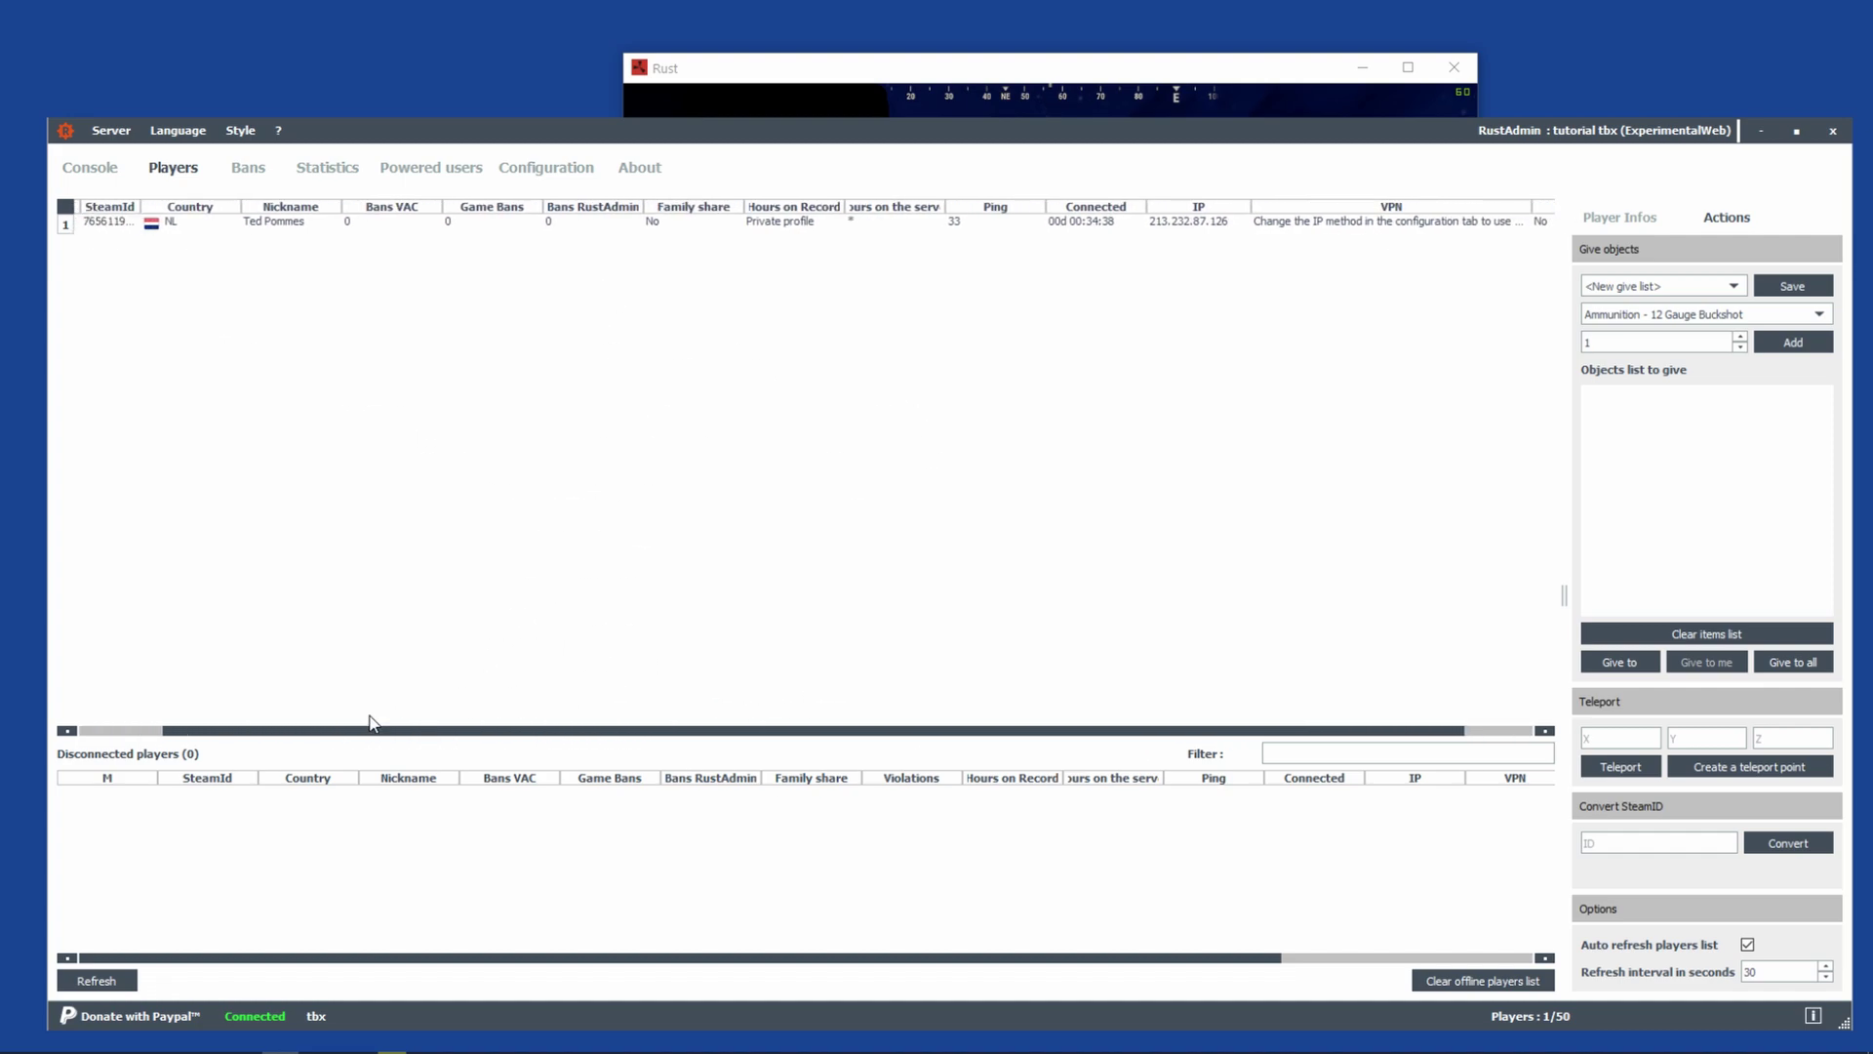
# Tag the connected player's row with a Red marker.
pyautogui.click(377, 224)
pyautogui.rightClick(332, 220)
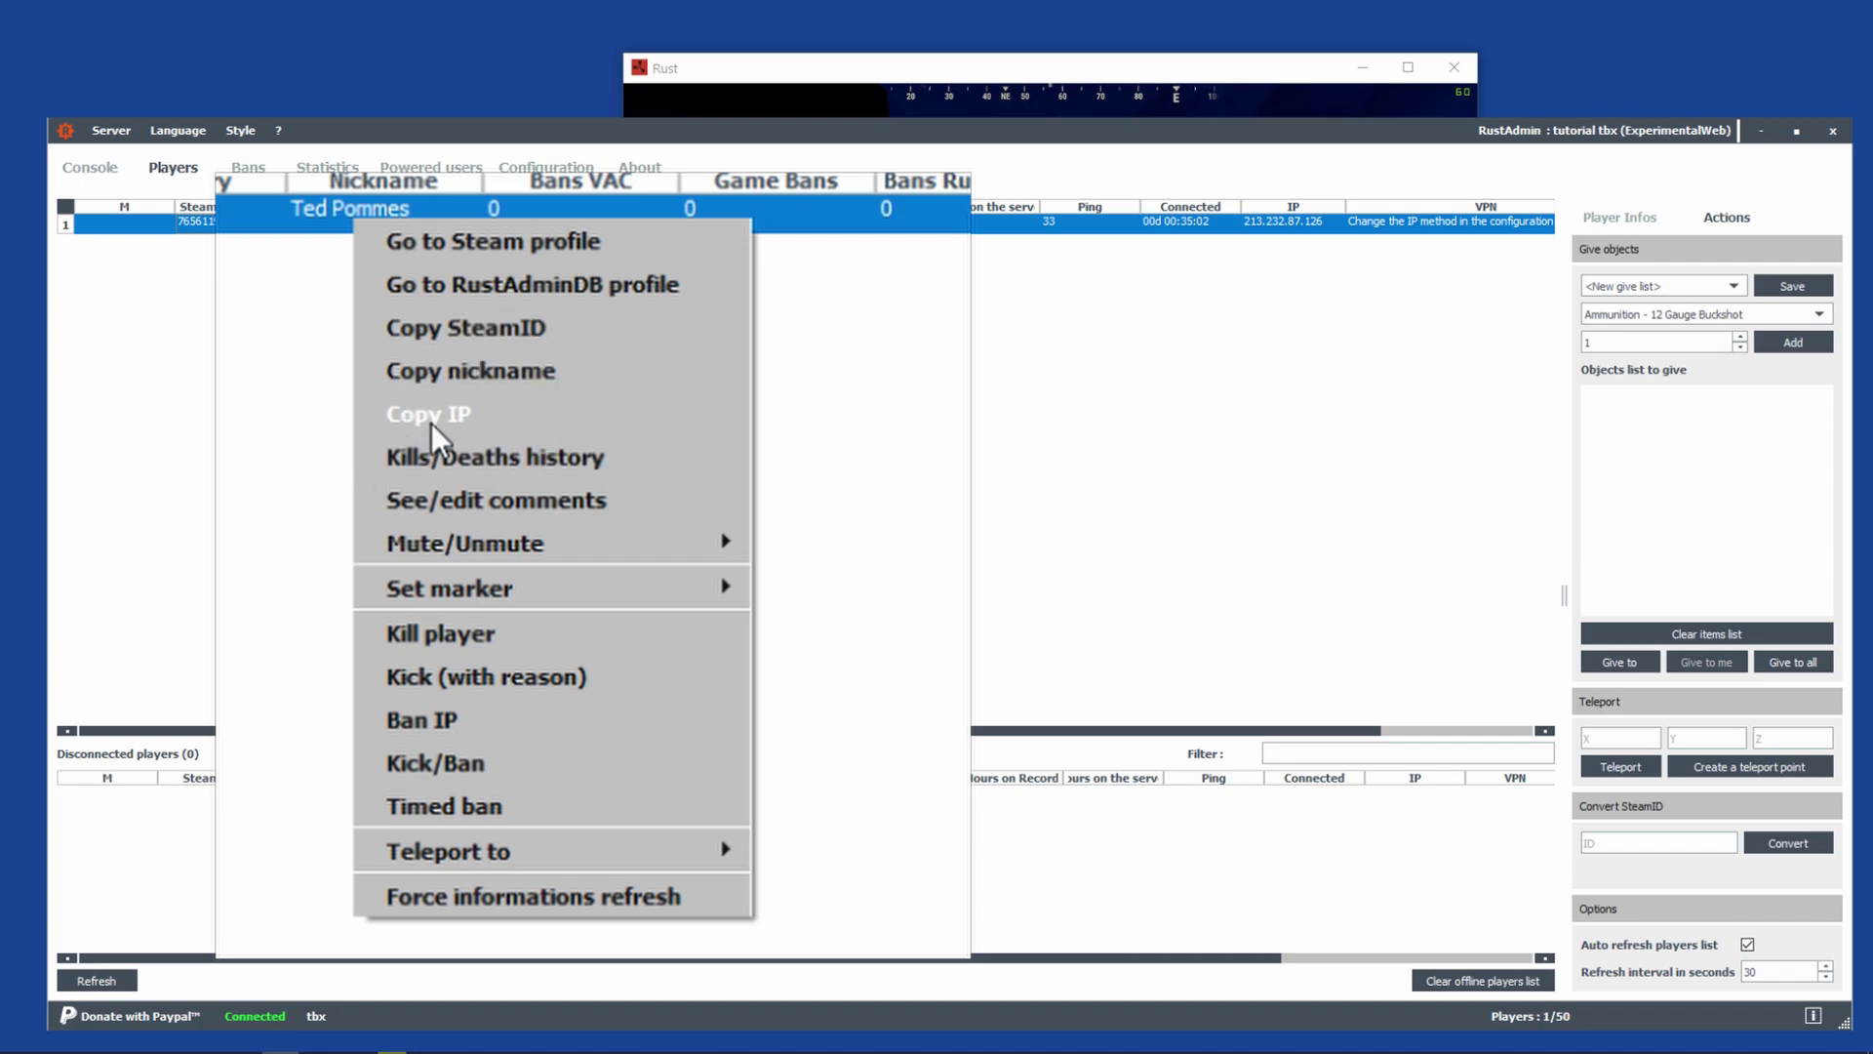
pyautogui.moveTo(527, 585)
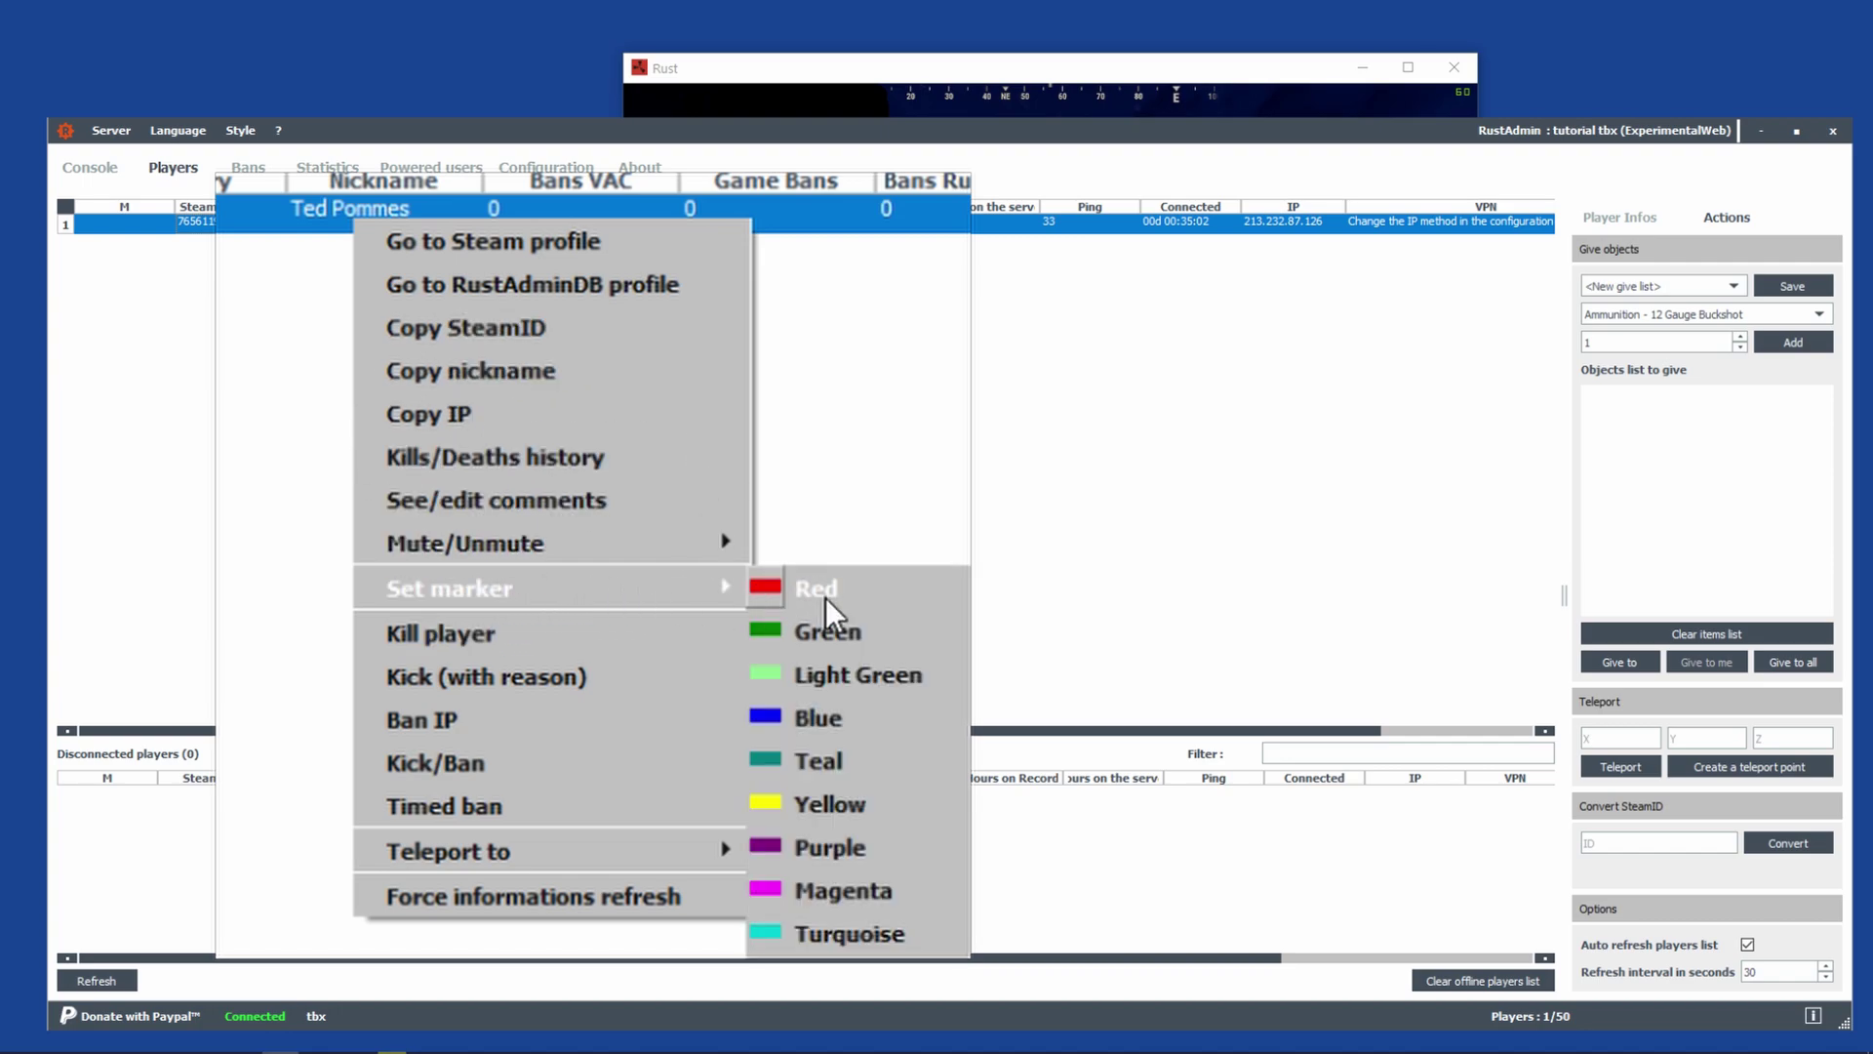
pyautogui.click(871, 600)
pyautogui.moveTo(351, 847)
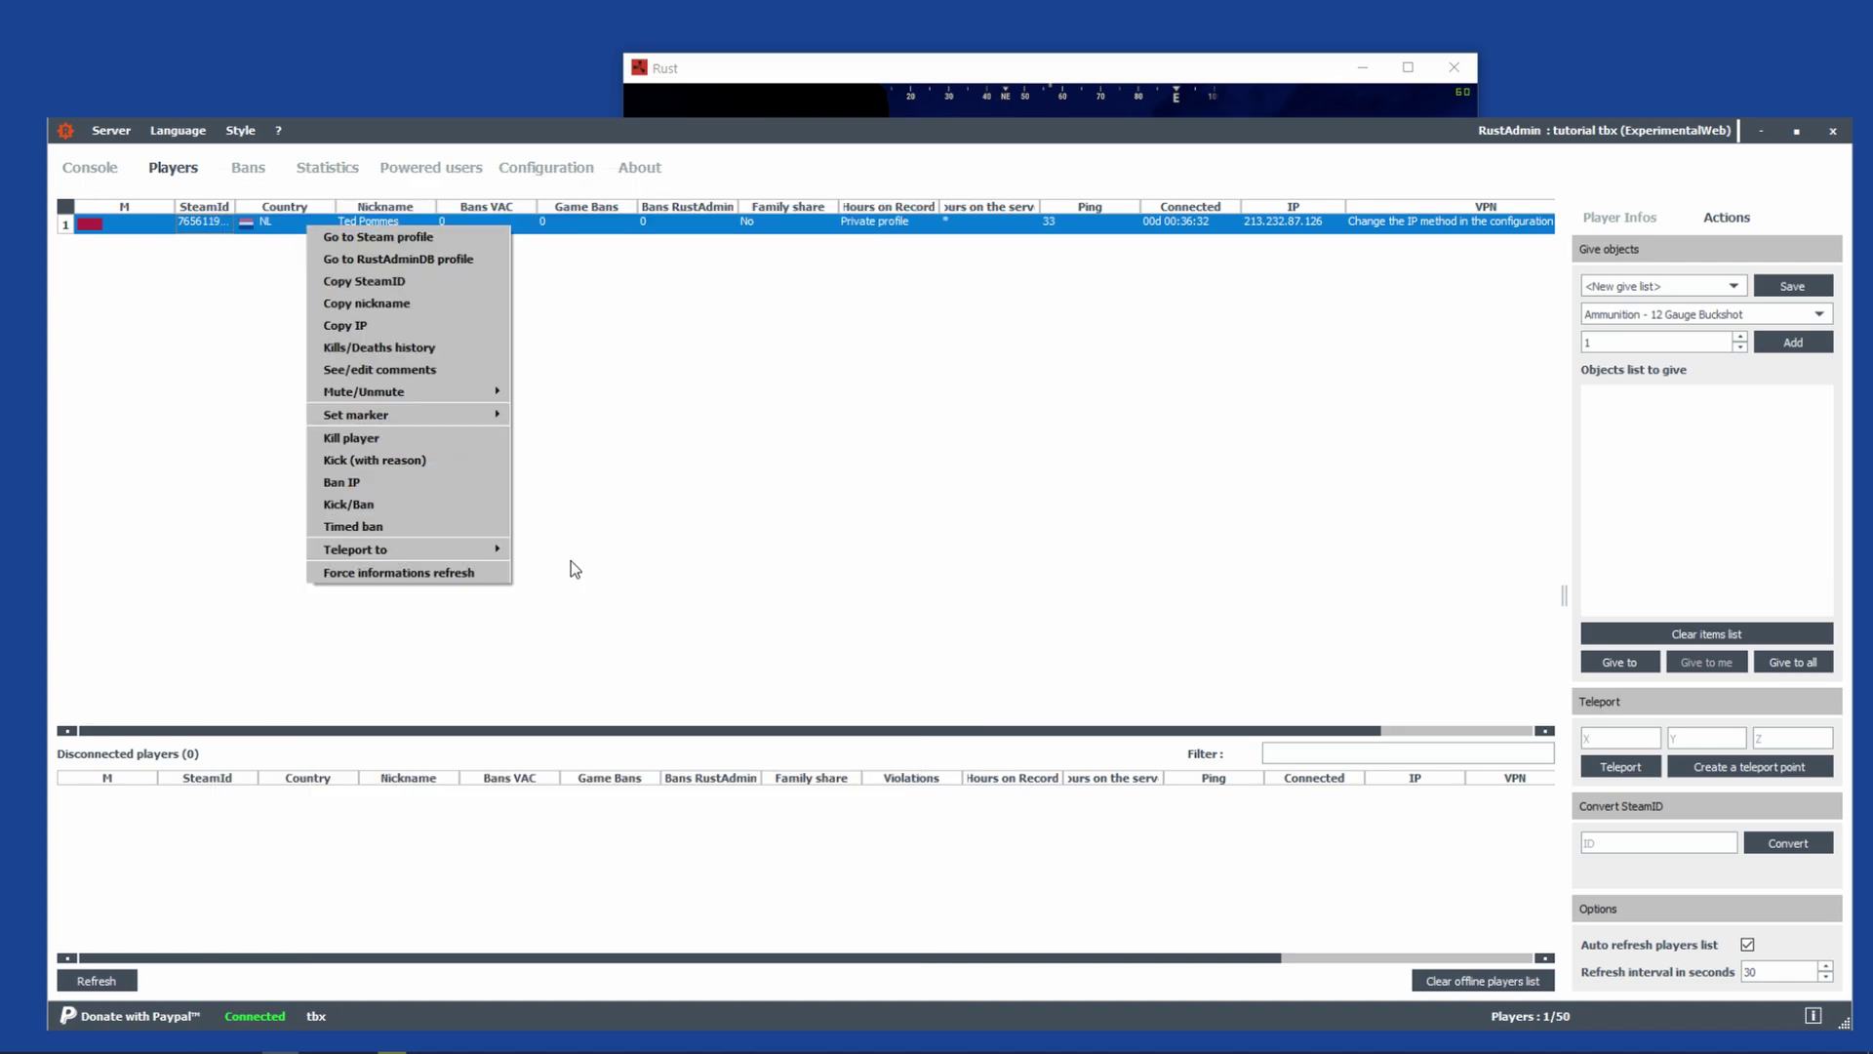
# Give the connected player 4 of Ammunition - 5.56 Rifle Ammo.
pyautogui.click(574, 560)
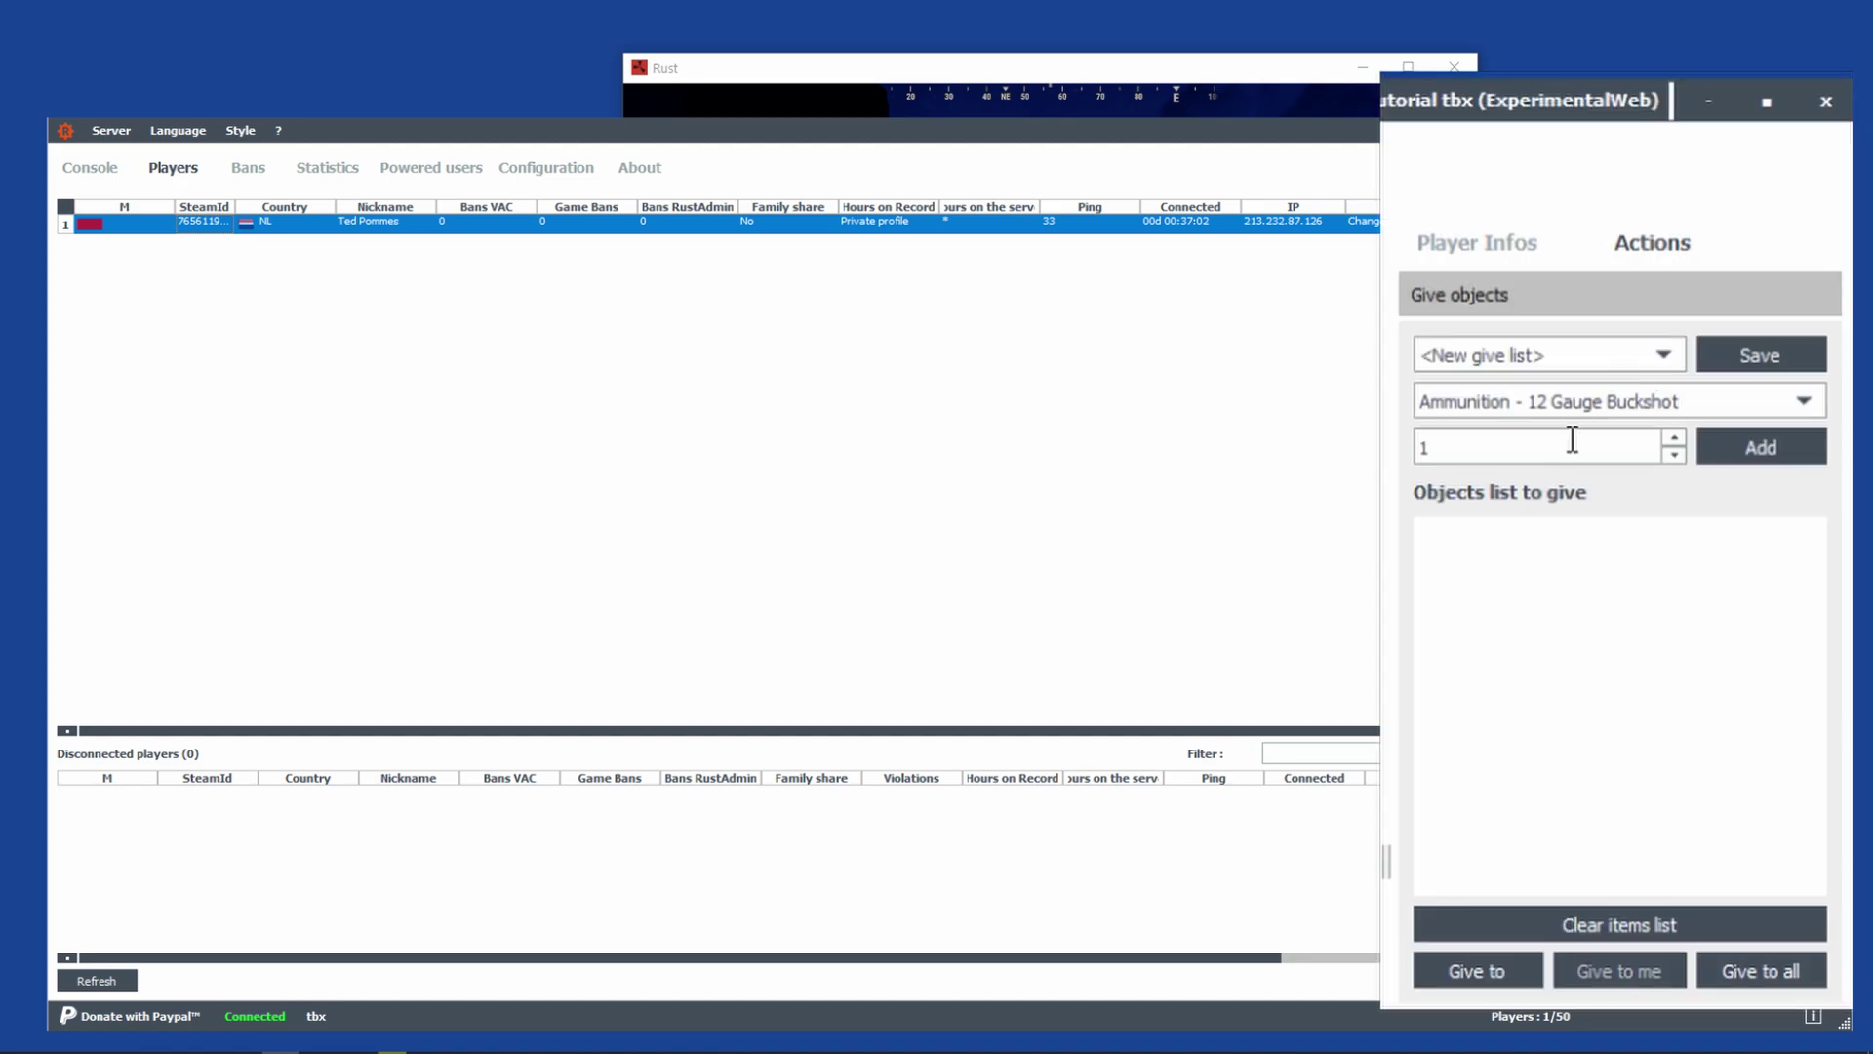
pyautogui.click(1559, 408)
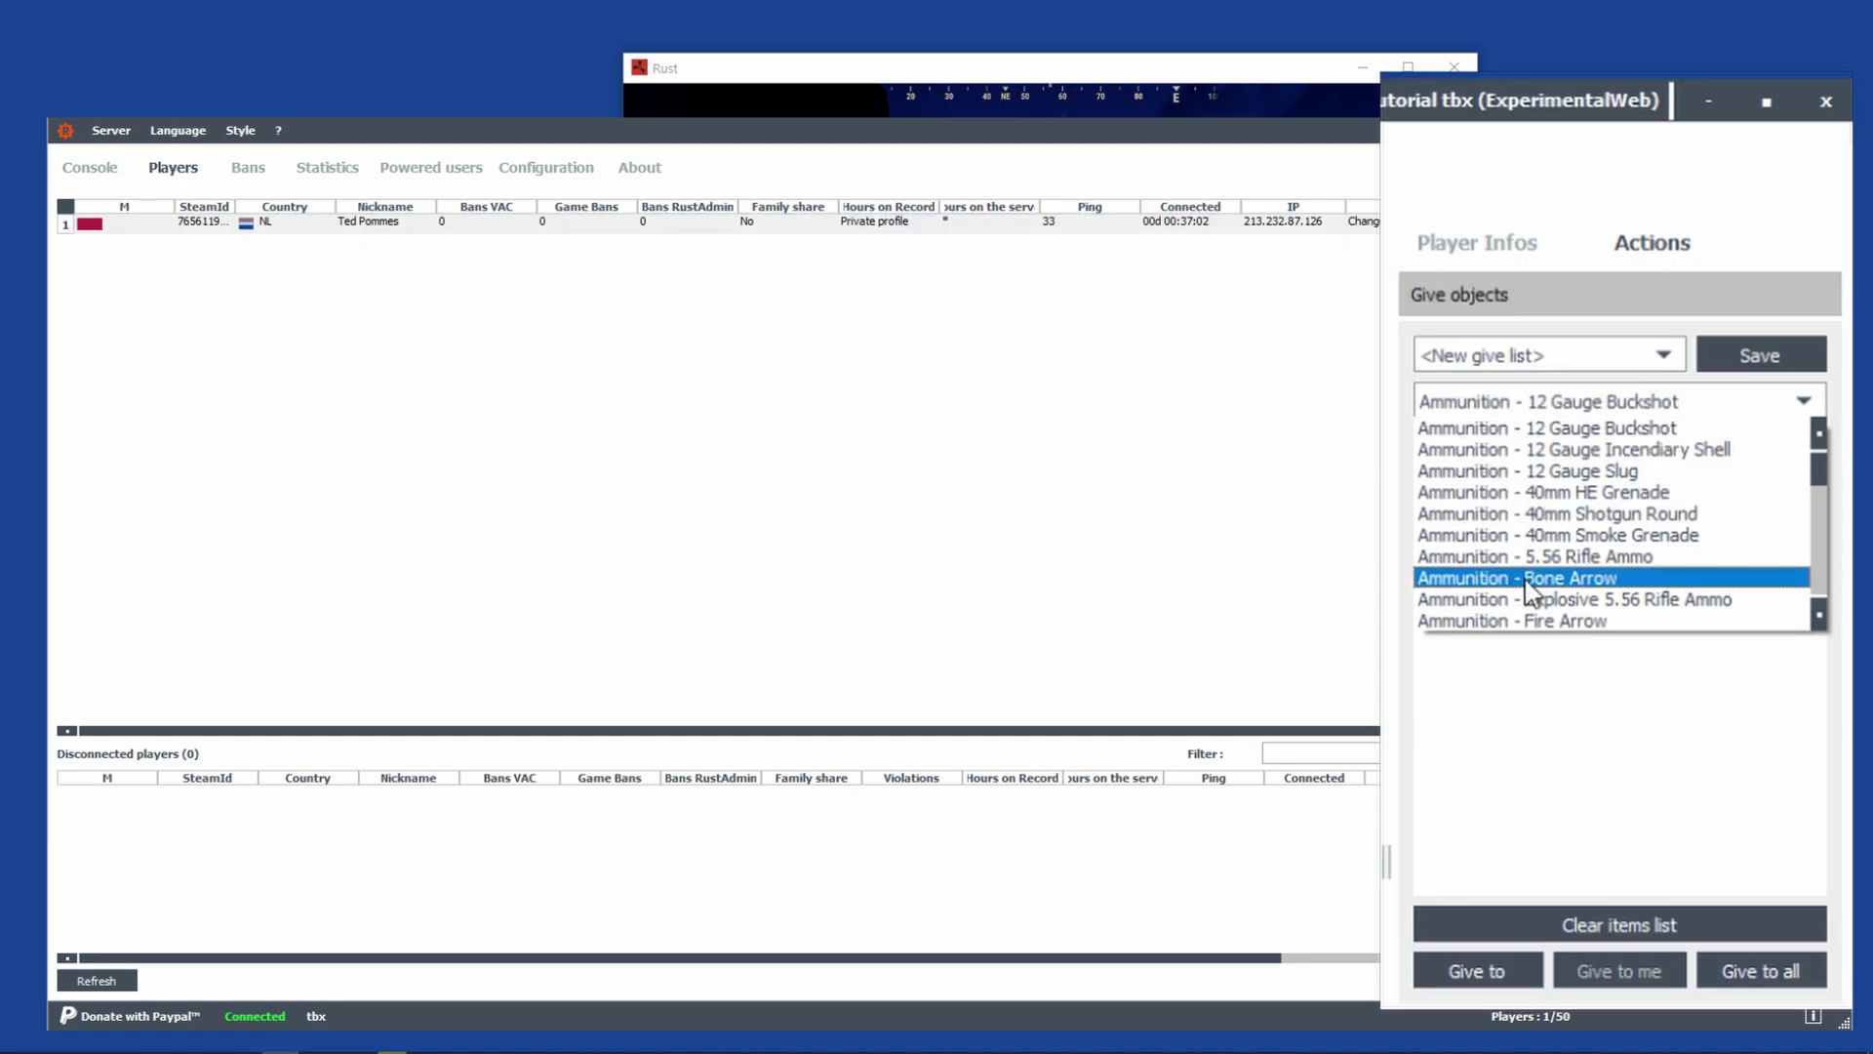
pyautogui.click(1543, 557)
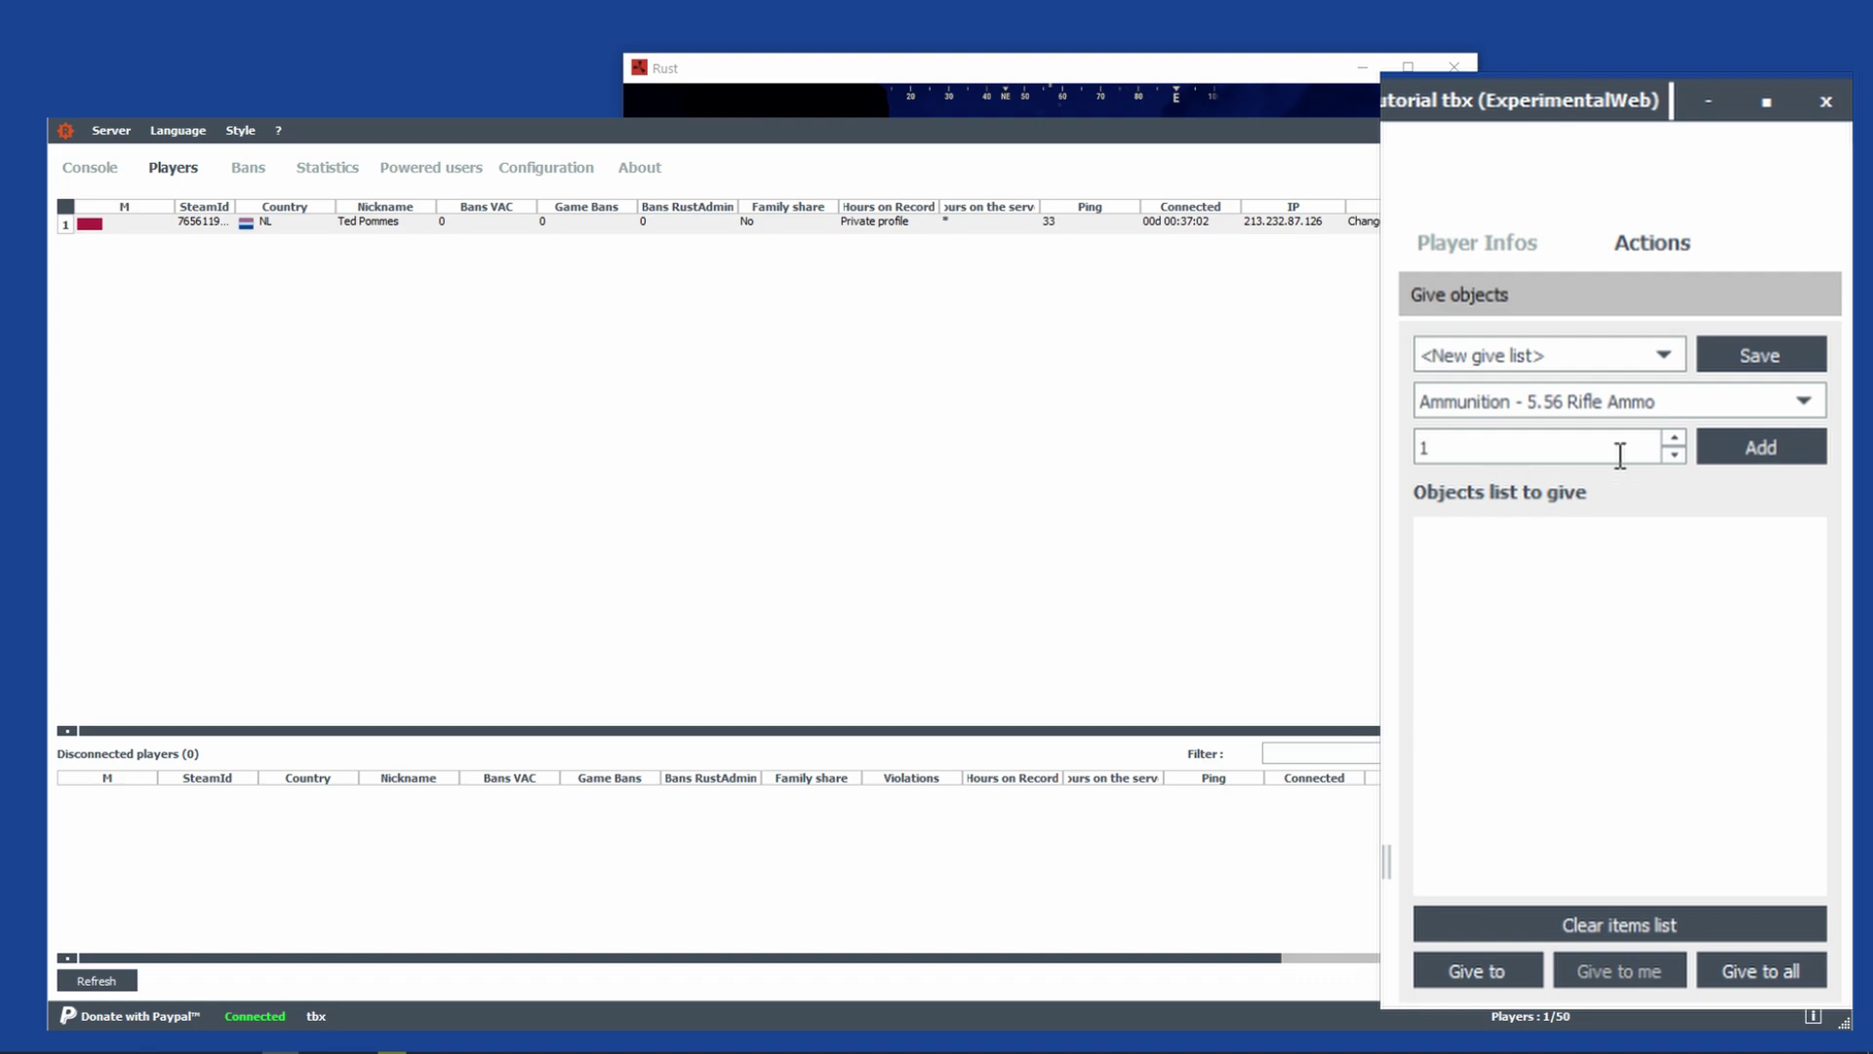
pyautogui.click(1674, 439)
pyautogui.click(1674, 438)
pyautogui.click(1674, 438)
pyautogui.click(1794, 455)
pyautogui.click(1480, 969)
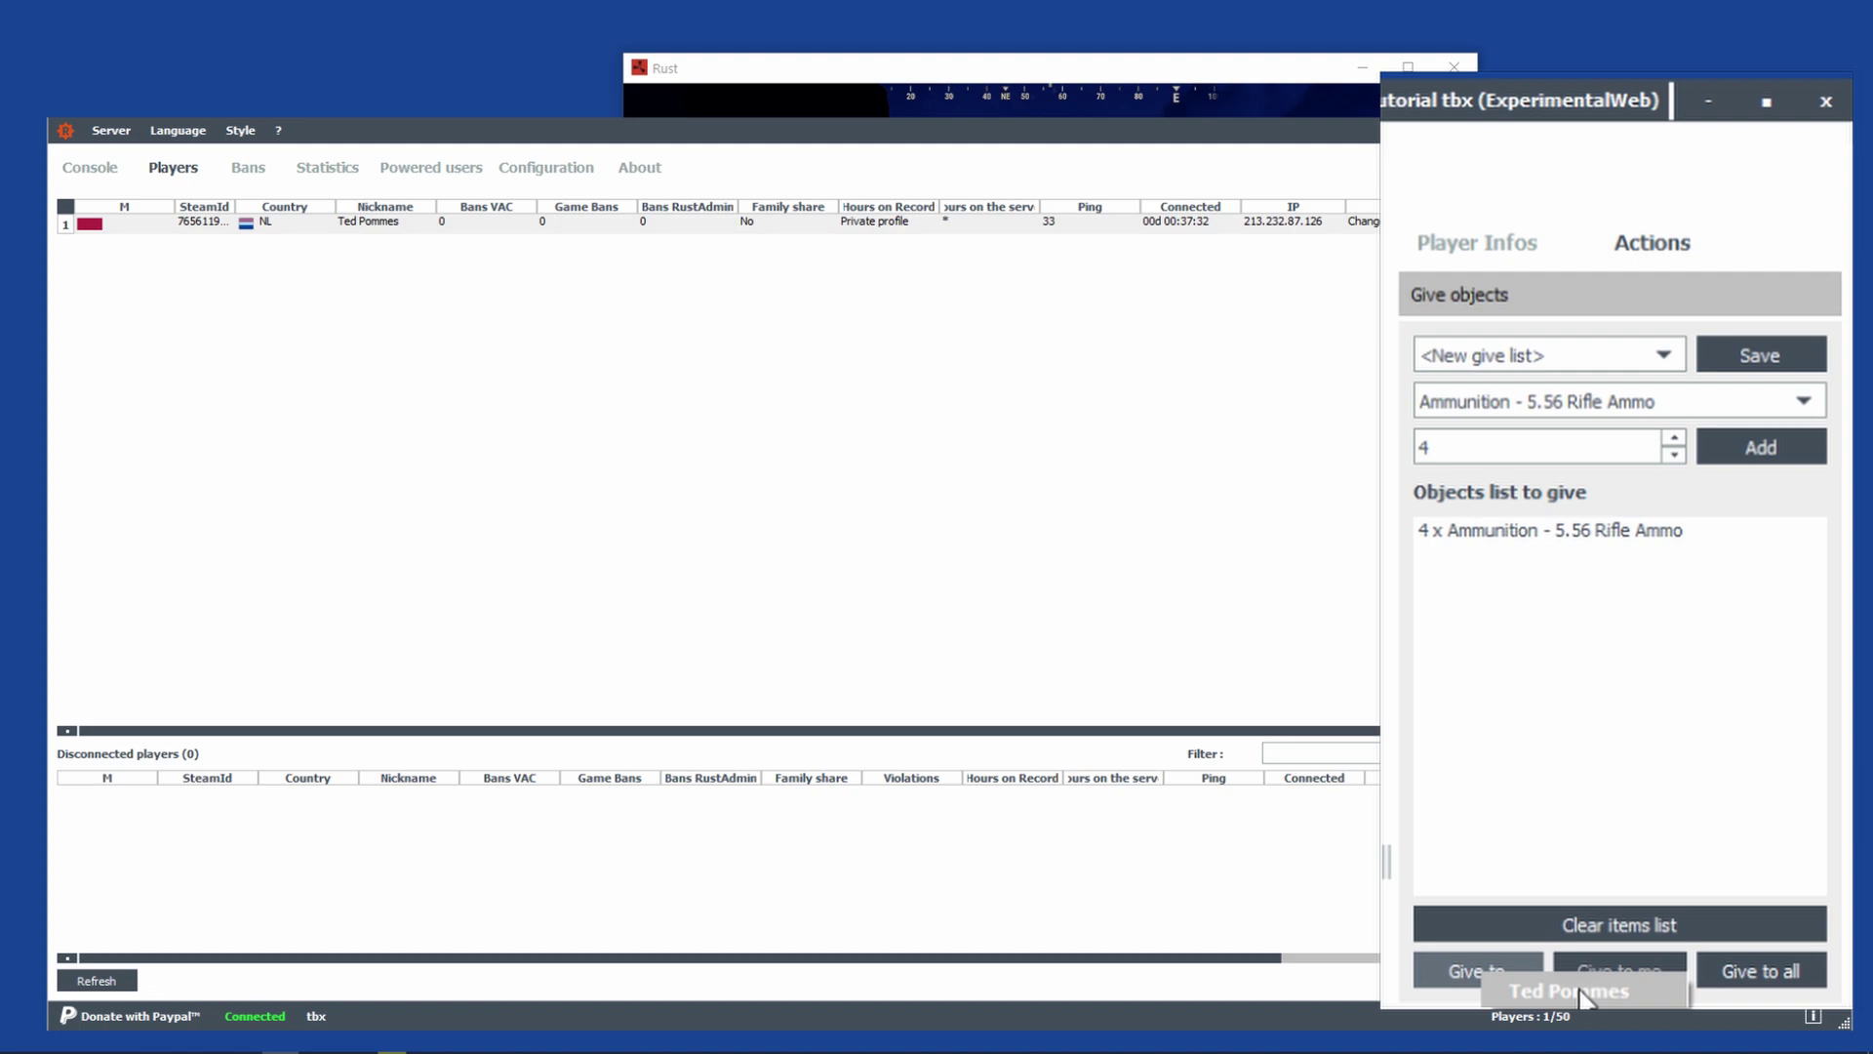
pyautogui.click(1581, 991)
# Load the Build 2.0 give list, give it to the player, and check in-game.
pyautogui.click(1545, 359)
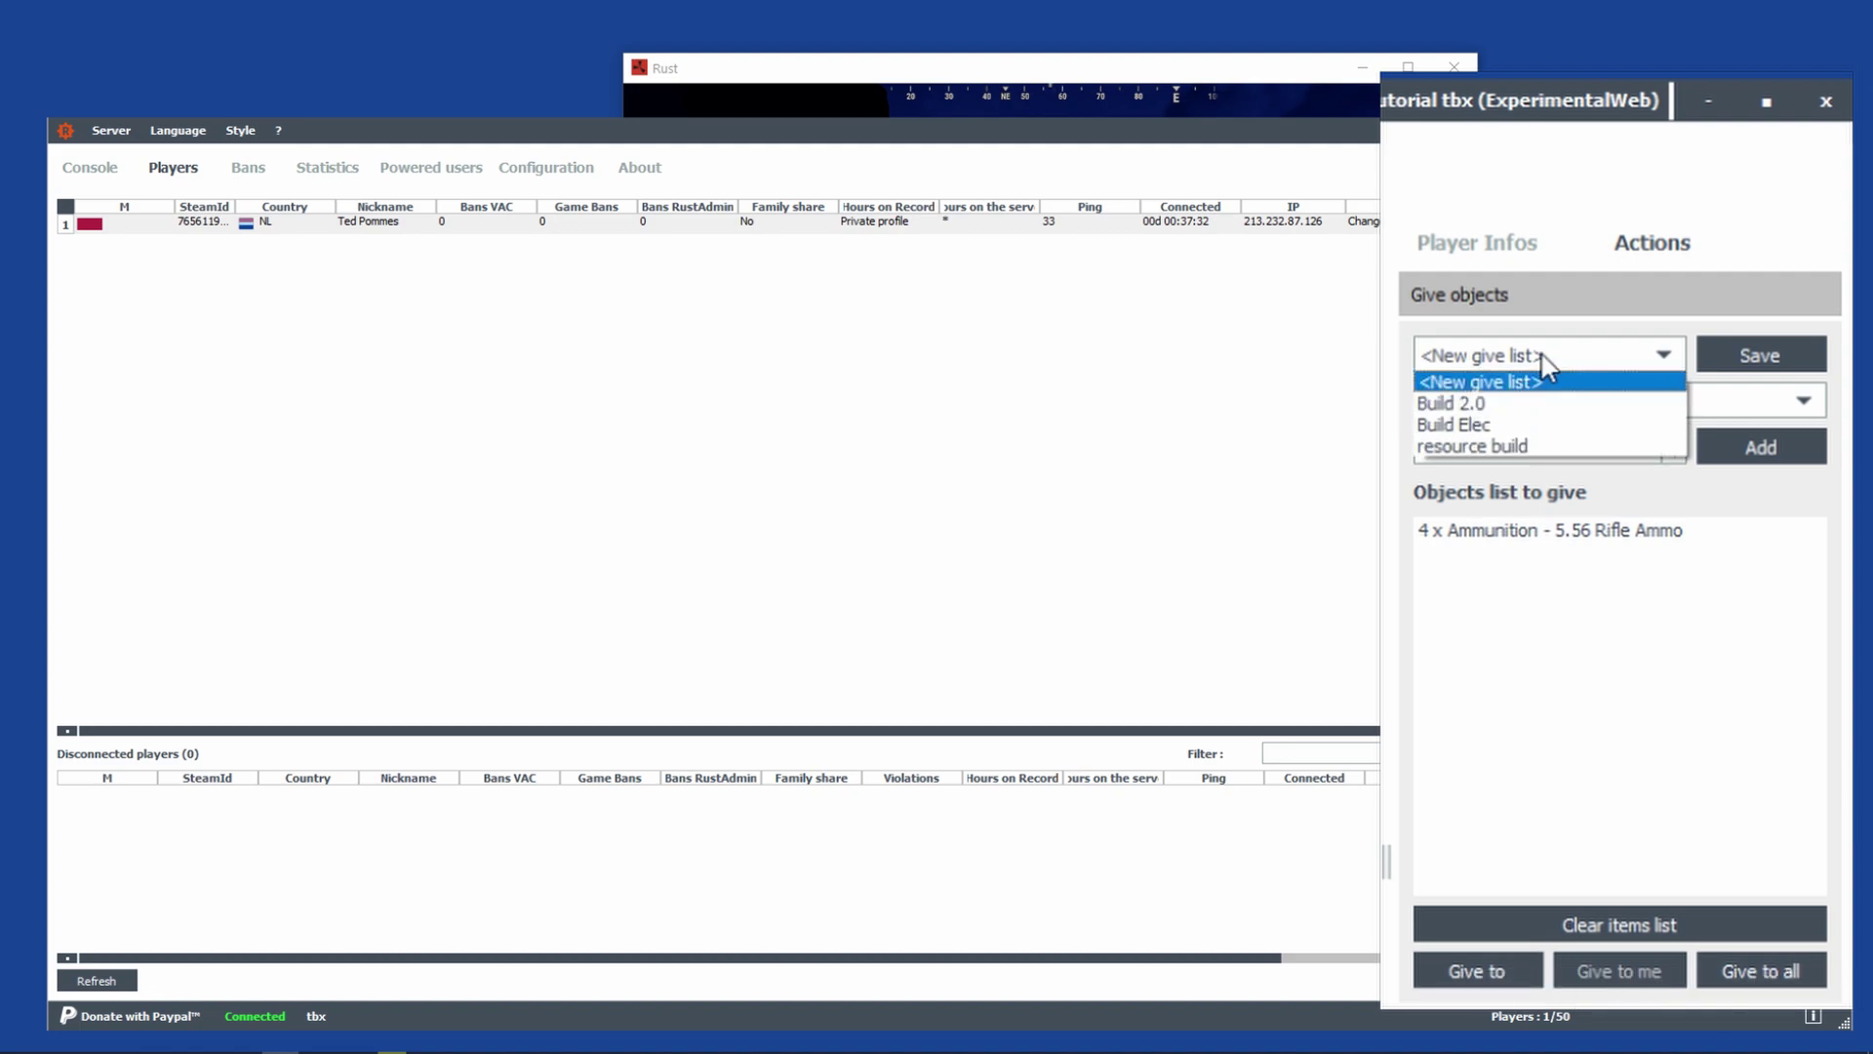
pyautogui.click(1496, 404)
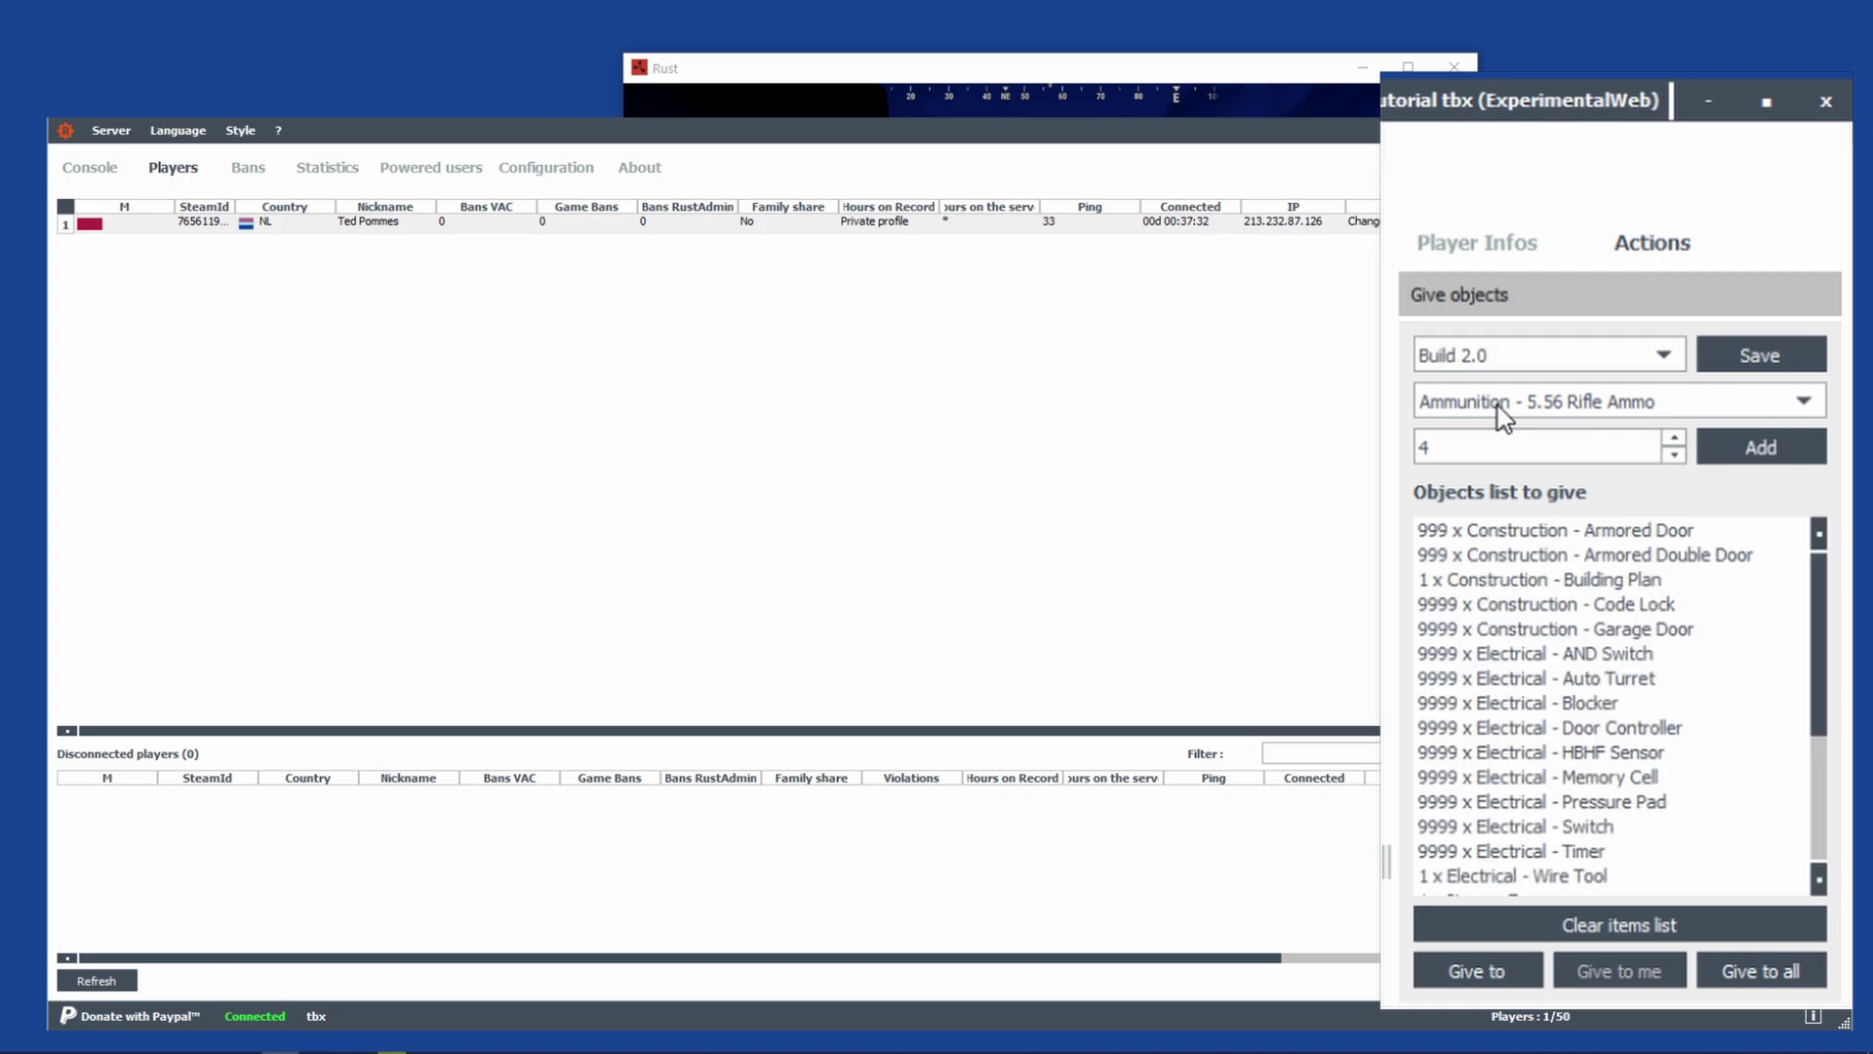
pyautogui.moveTo(1812, 607); pyautogui.dragTo(1805, 737)
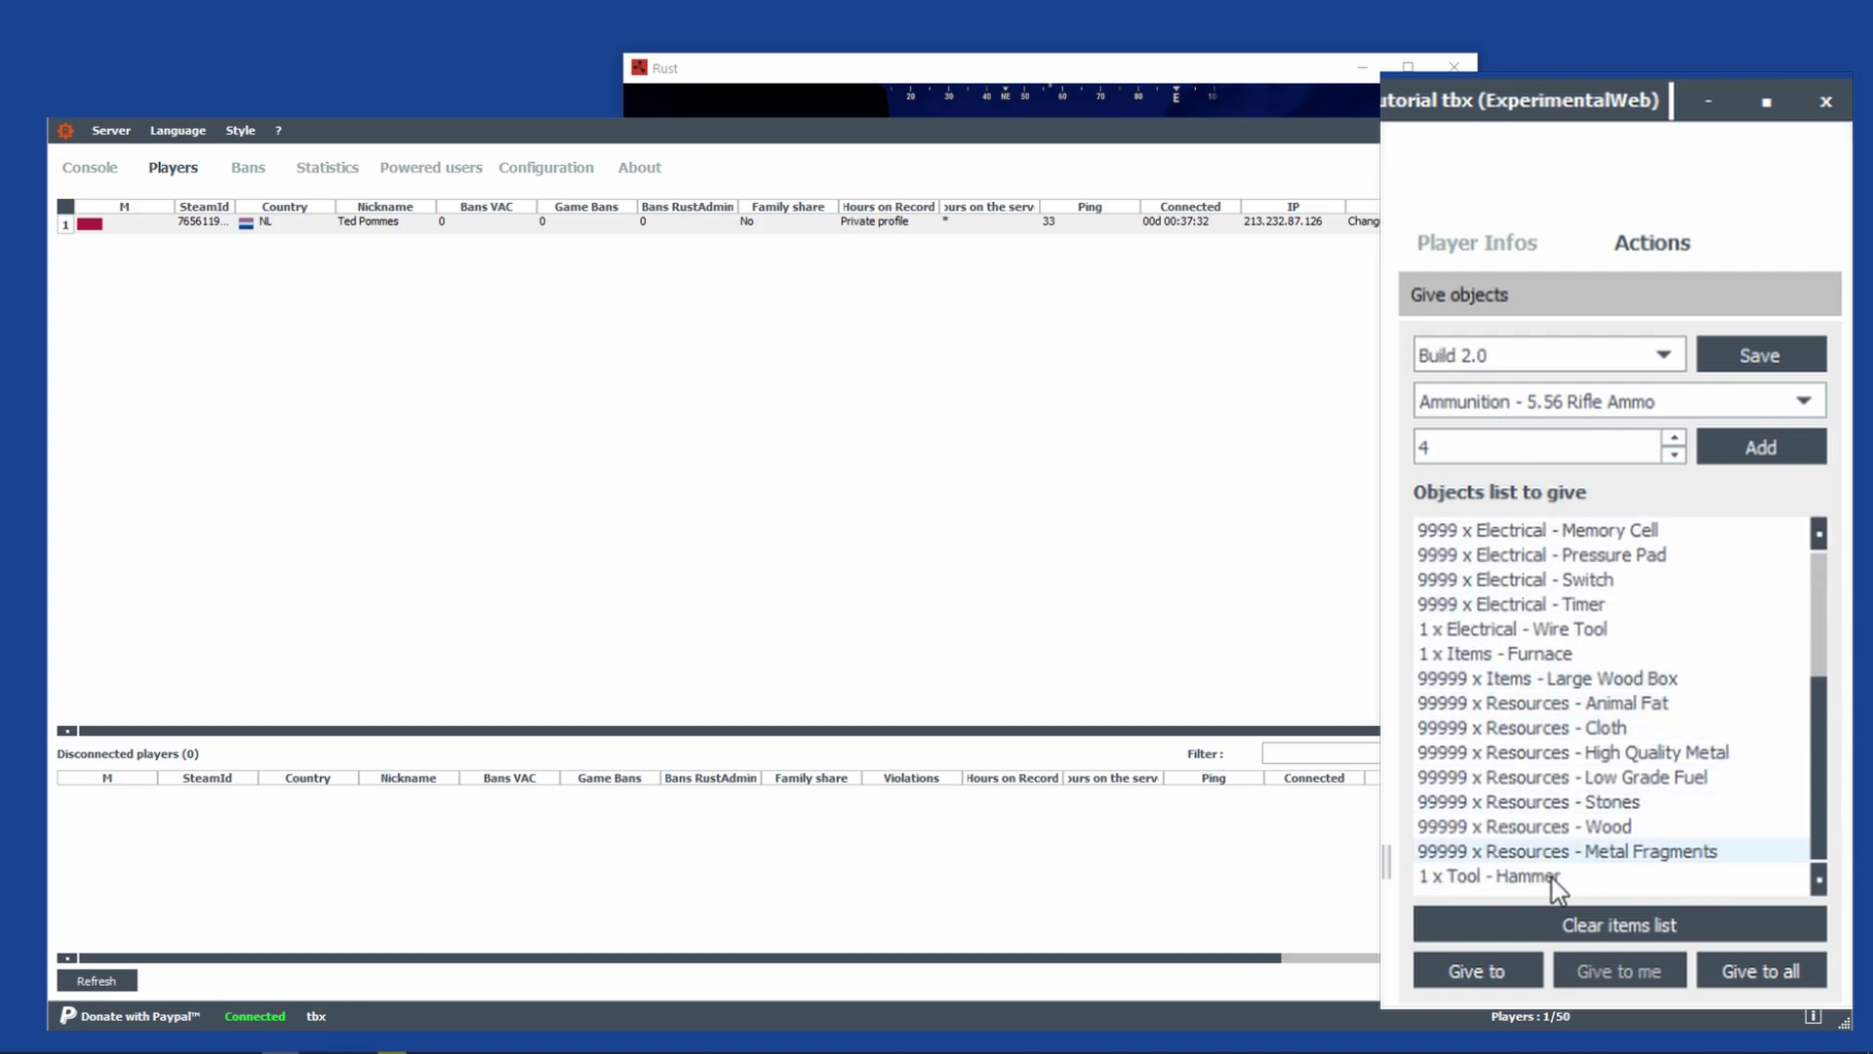
pyautogui.click(1500, 963)
pyautogui.click(1610, 980)
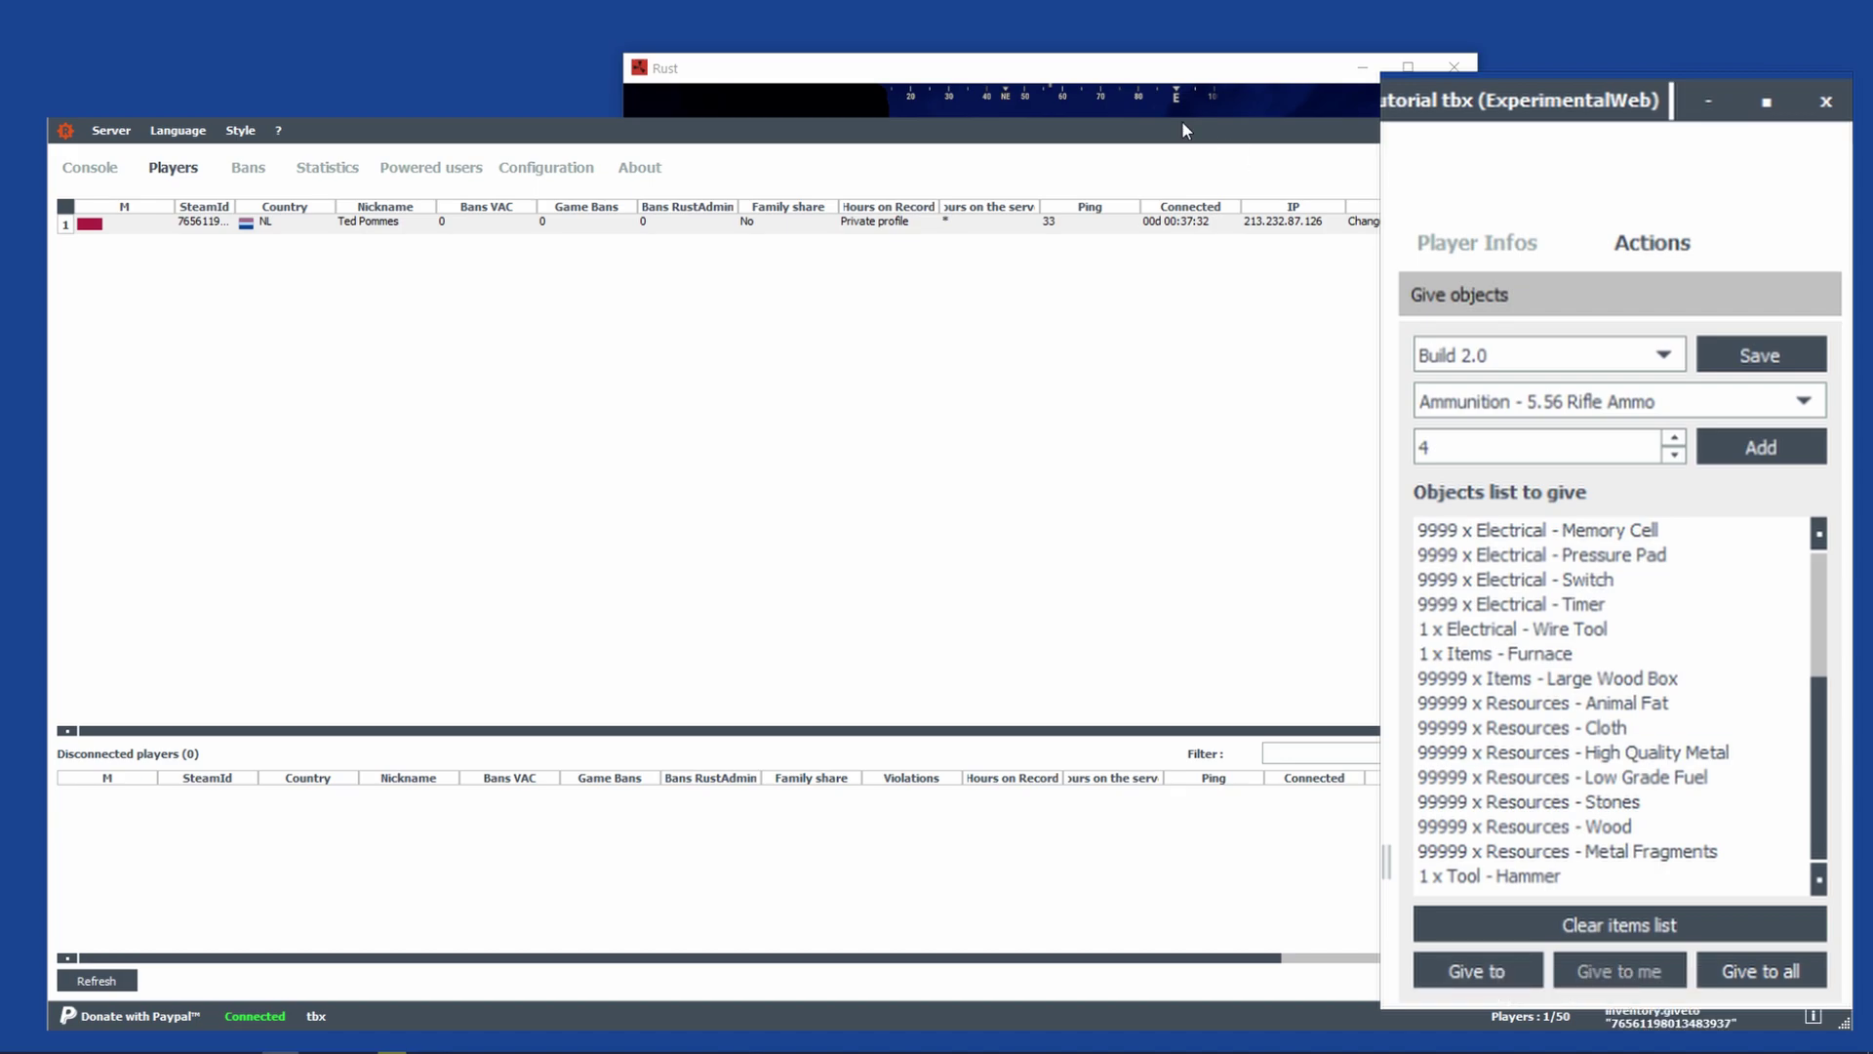
pyautogui.hotkey('alt', 'Tab')
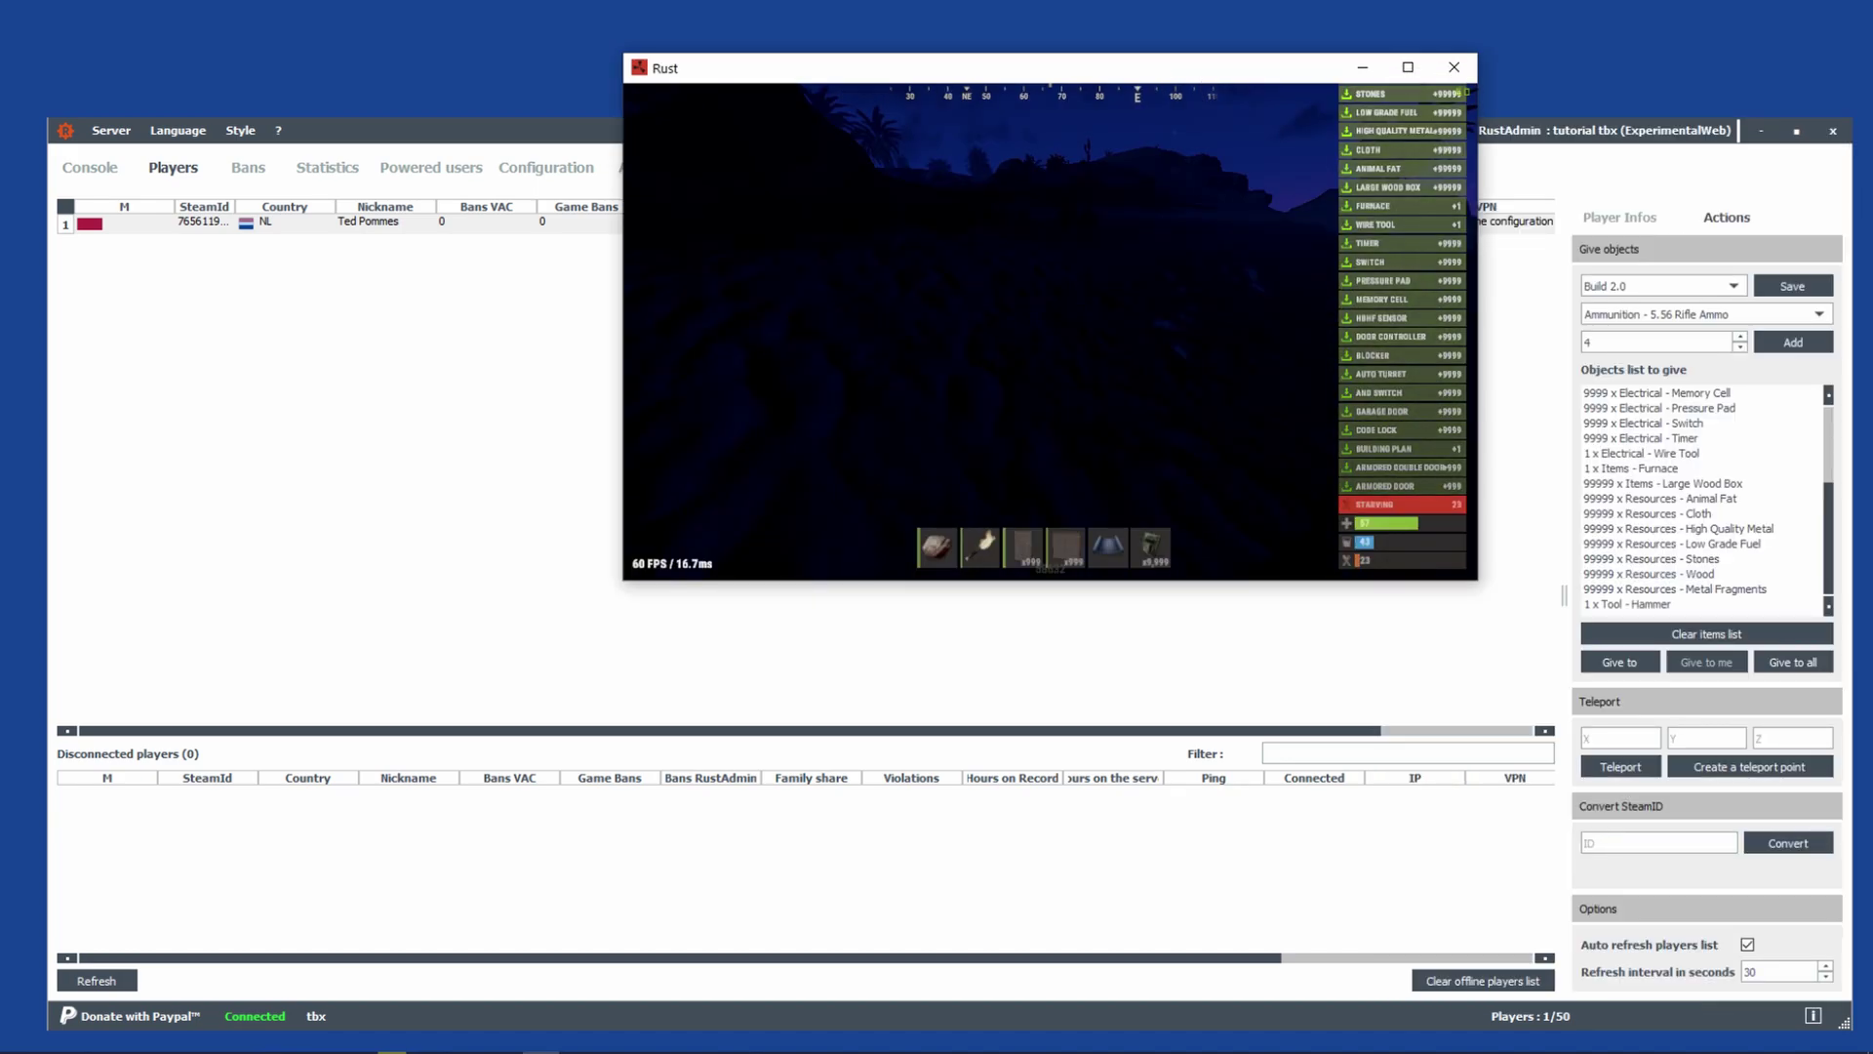
pyautogui.hotkey('alt', 'Tab')
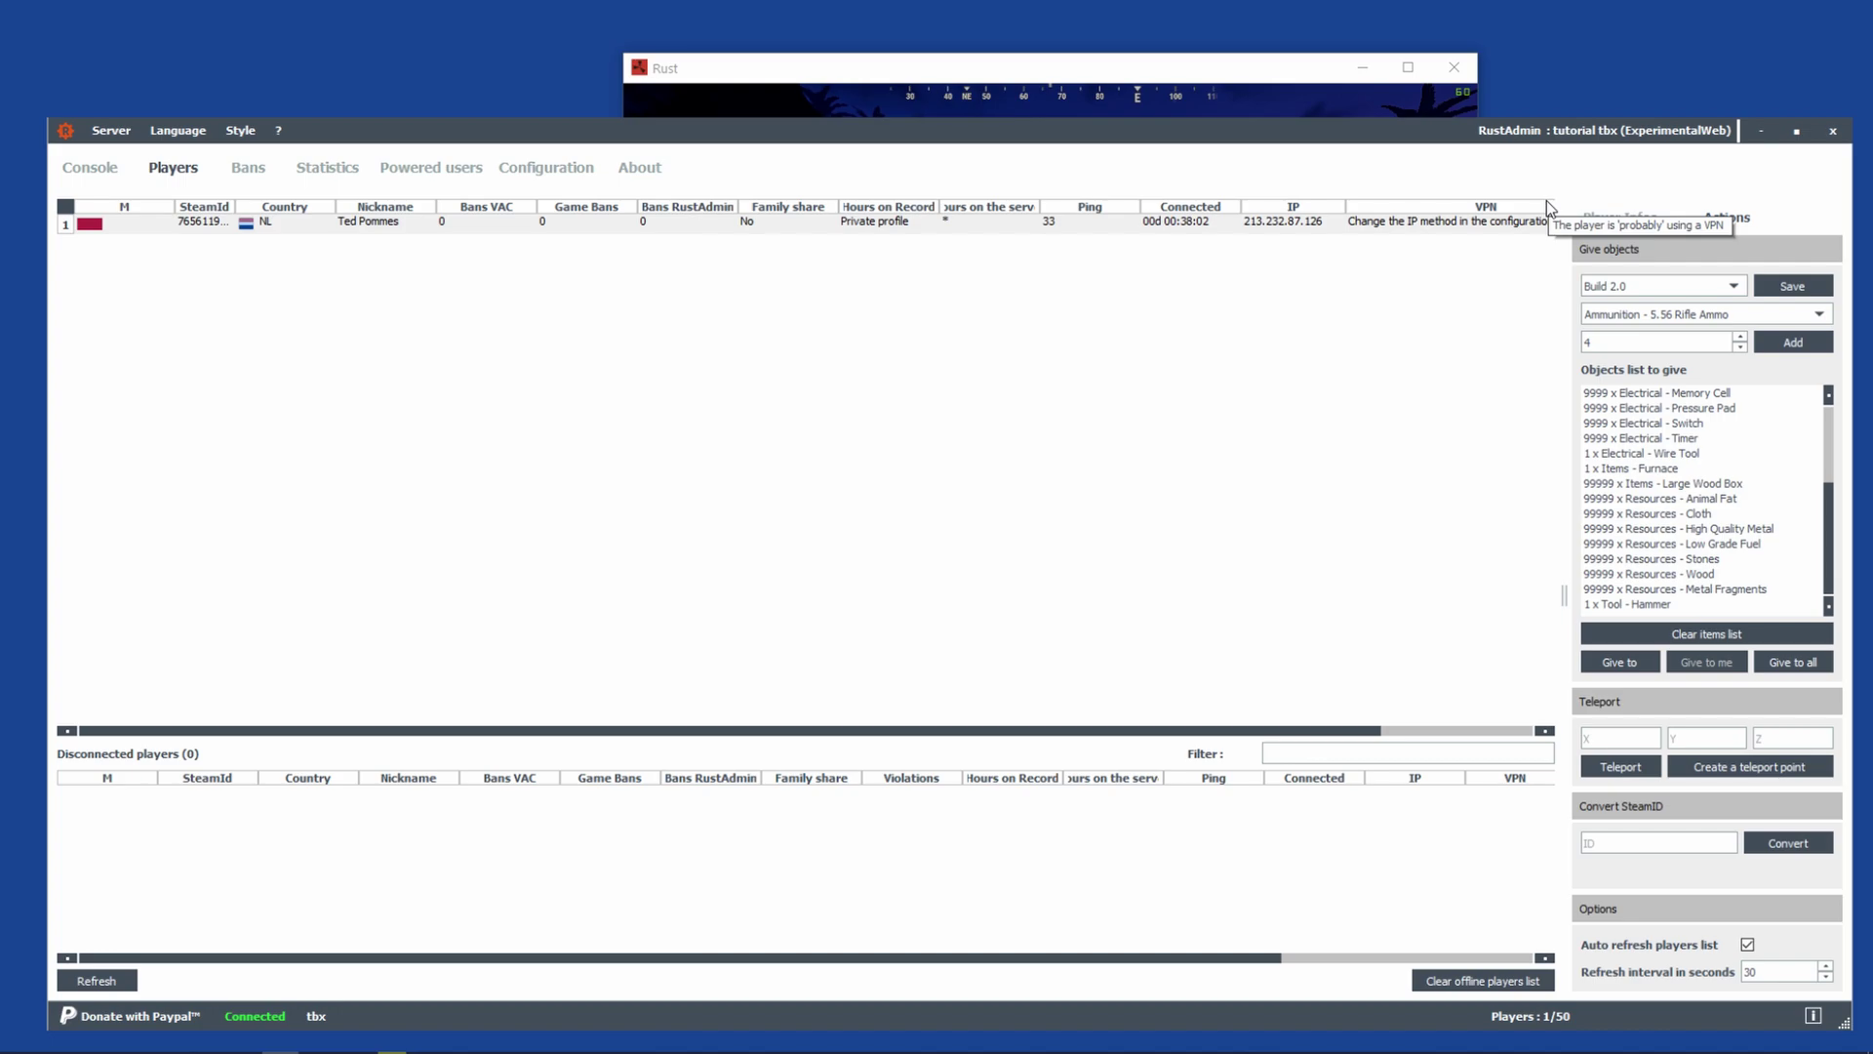
# Copy the player's SteamID into Bans > Ban SteamID, then start a new banned IP rule.
pyautogui.click(247, 167)
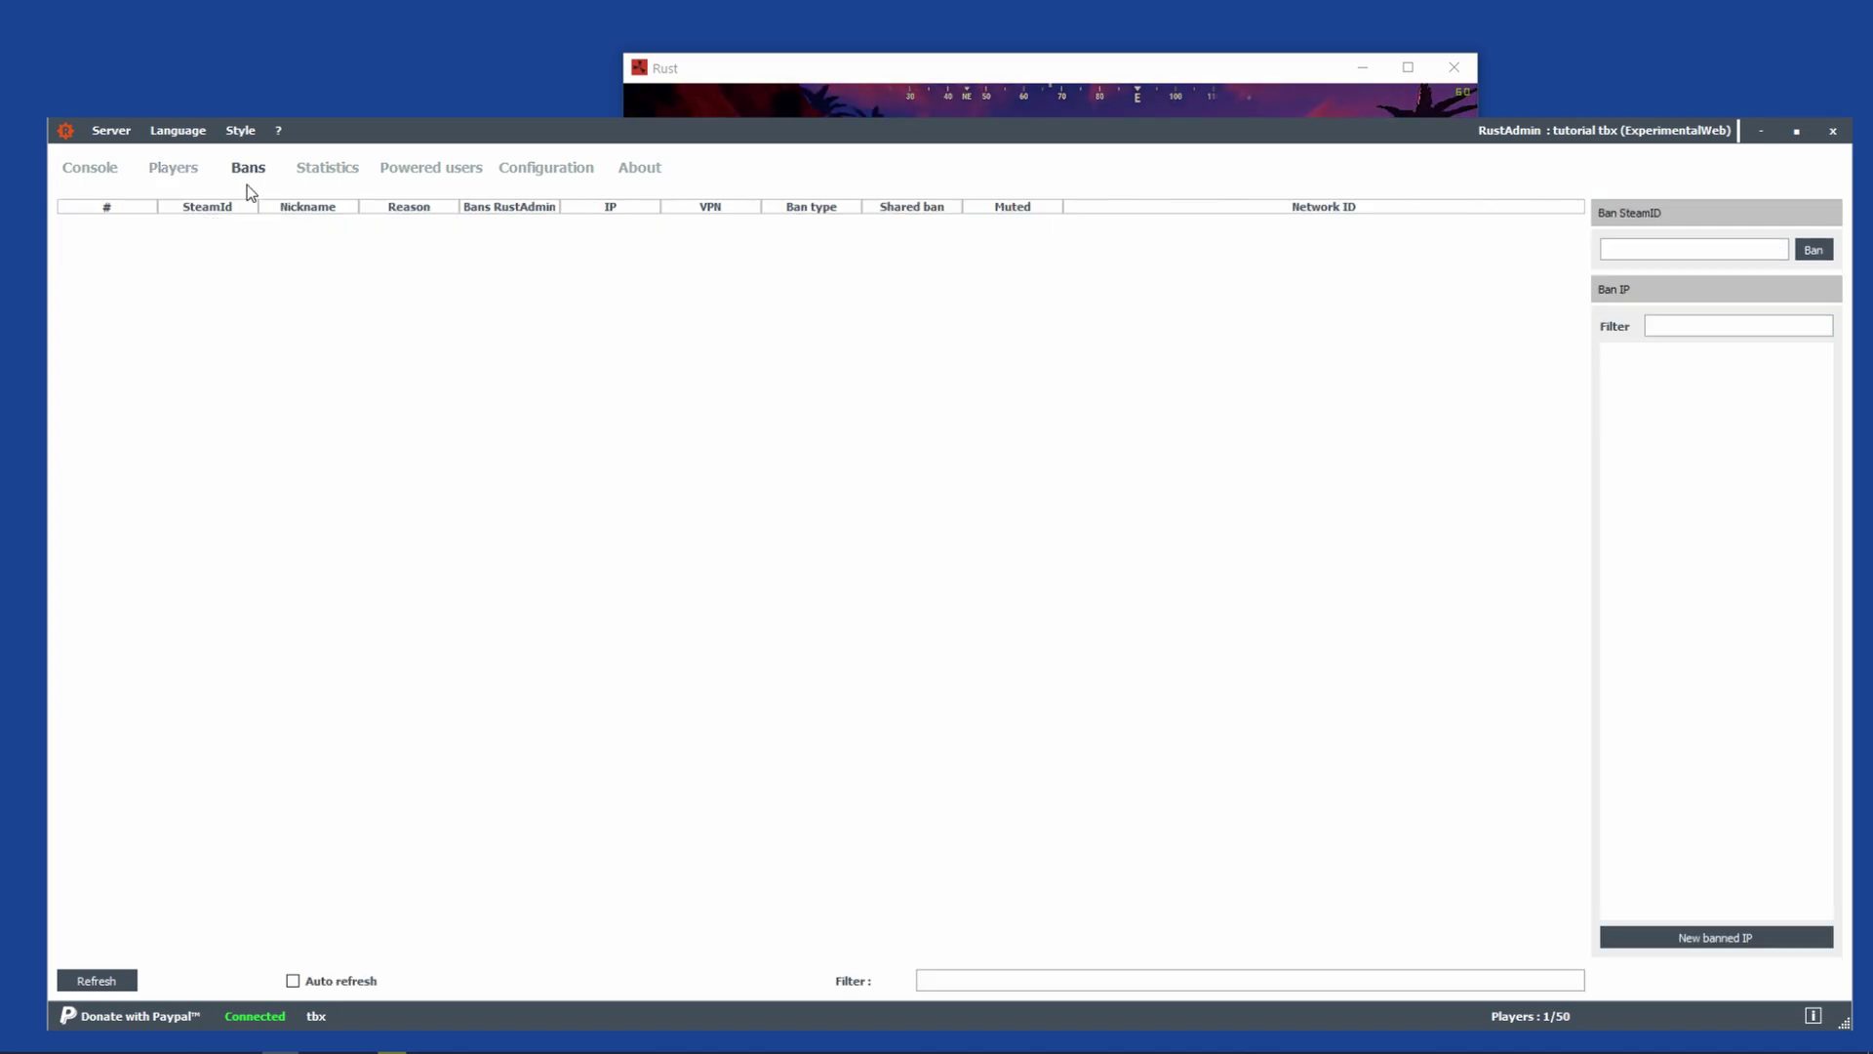
pyautogui.click(1672, 251)
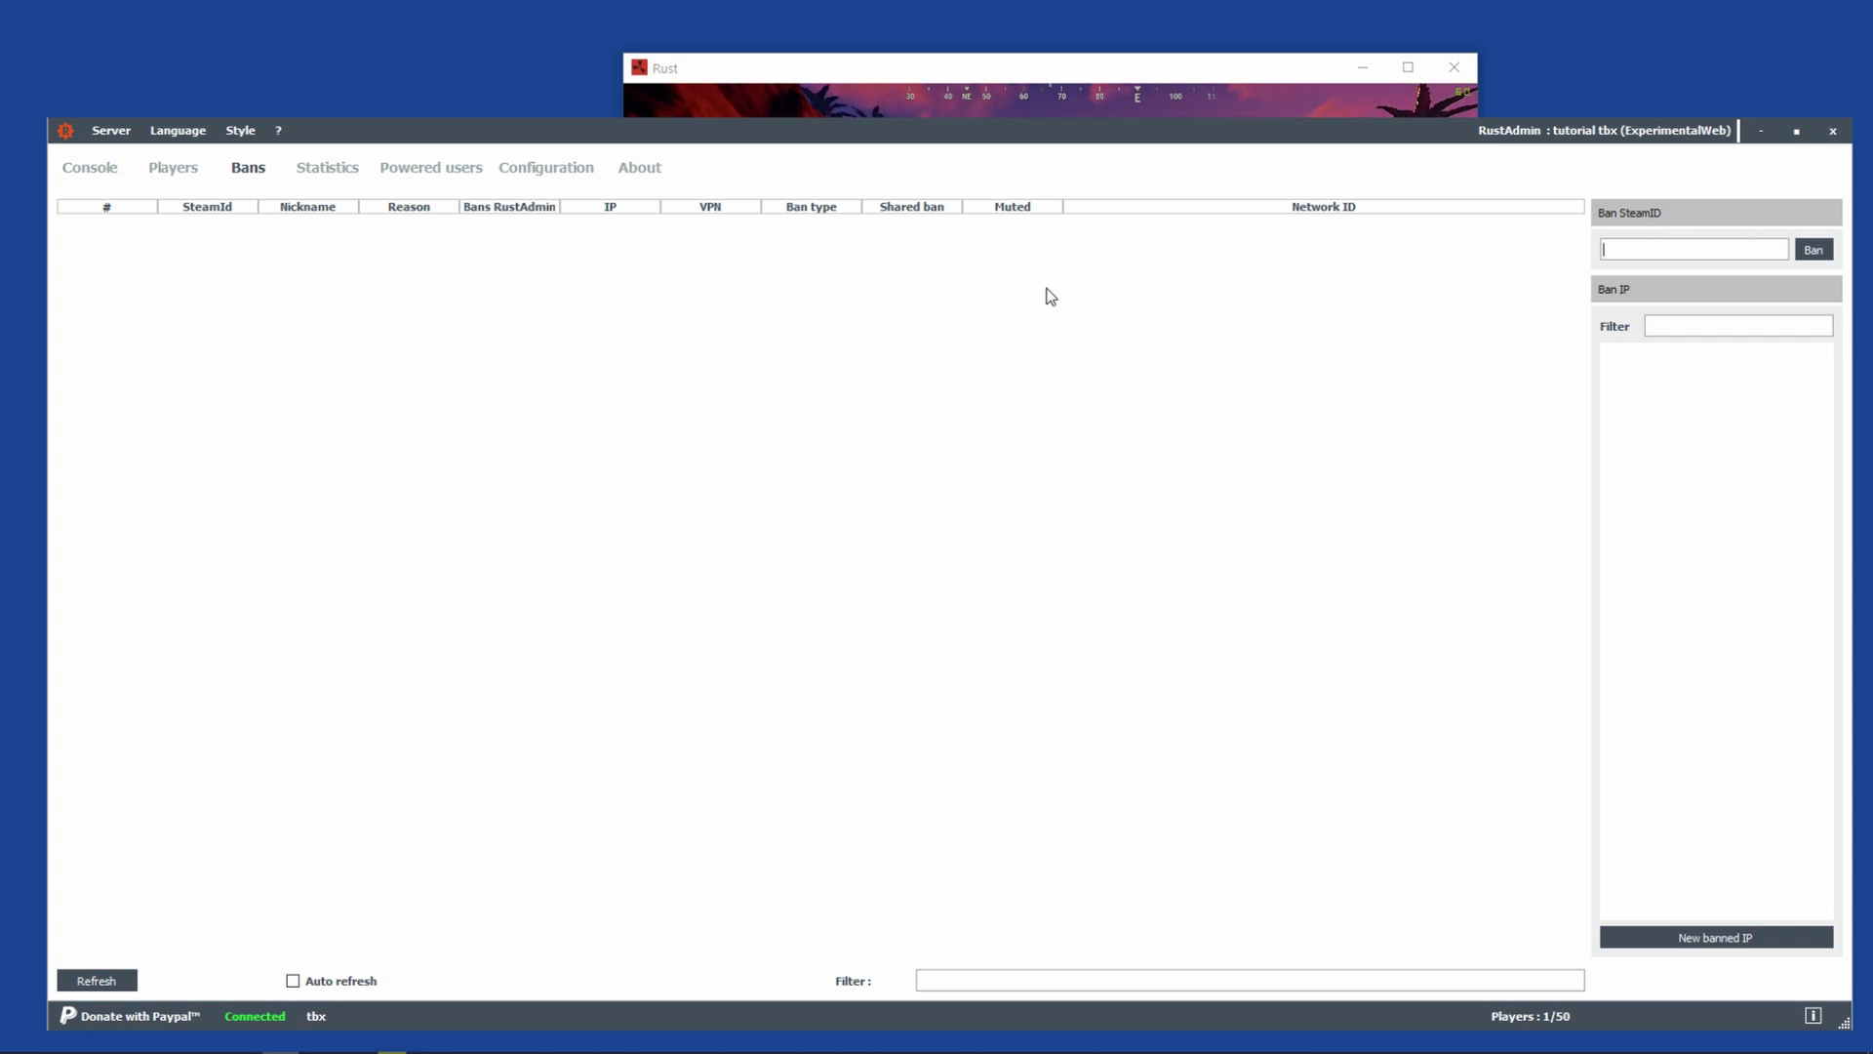
pyautogui.click(175, 172)
pyautogui.rightClick(316, 221)
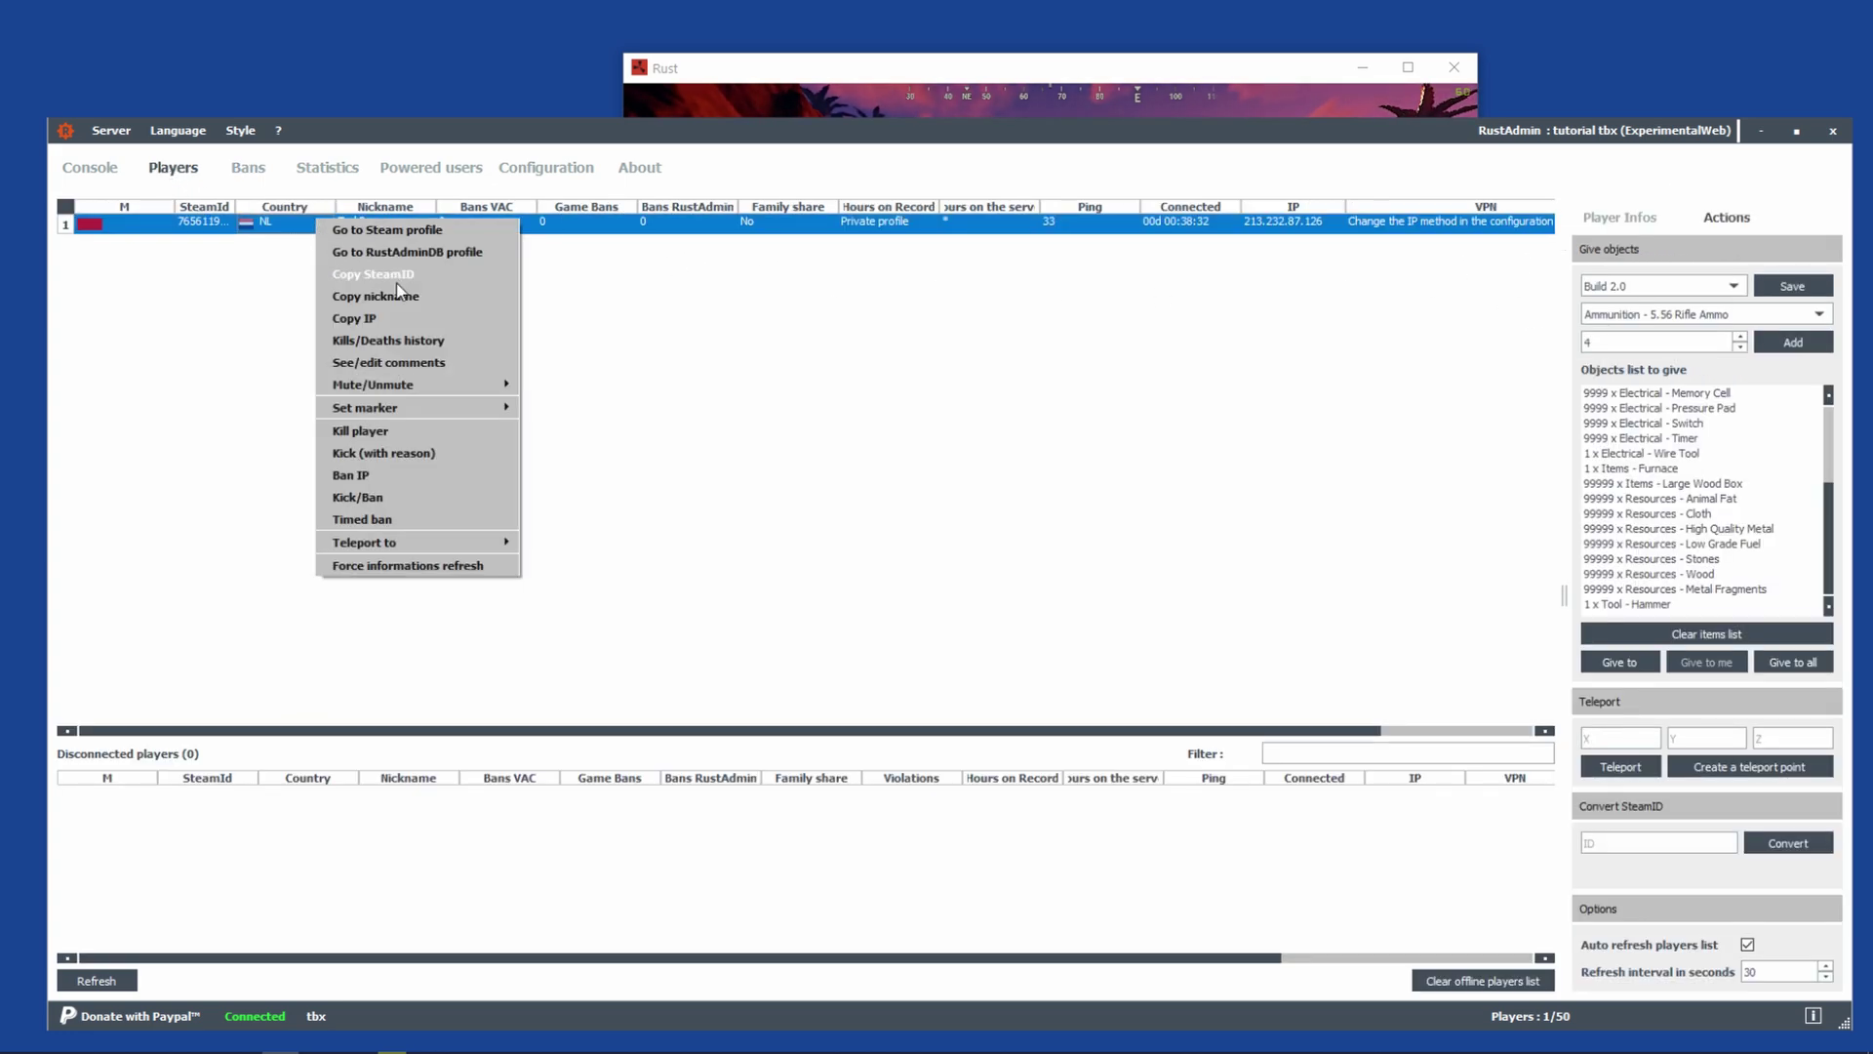
pyautogui.click(312, 231)
pyautogui.click(248, 167)
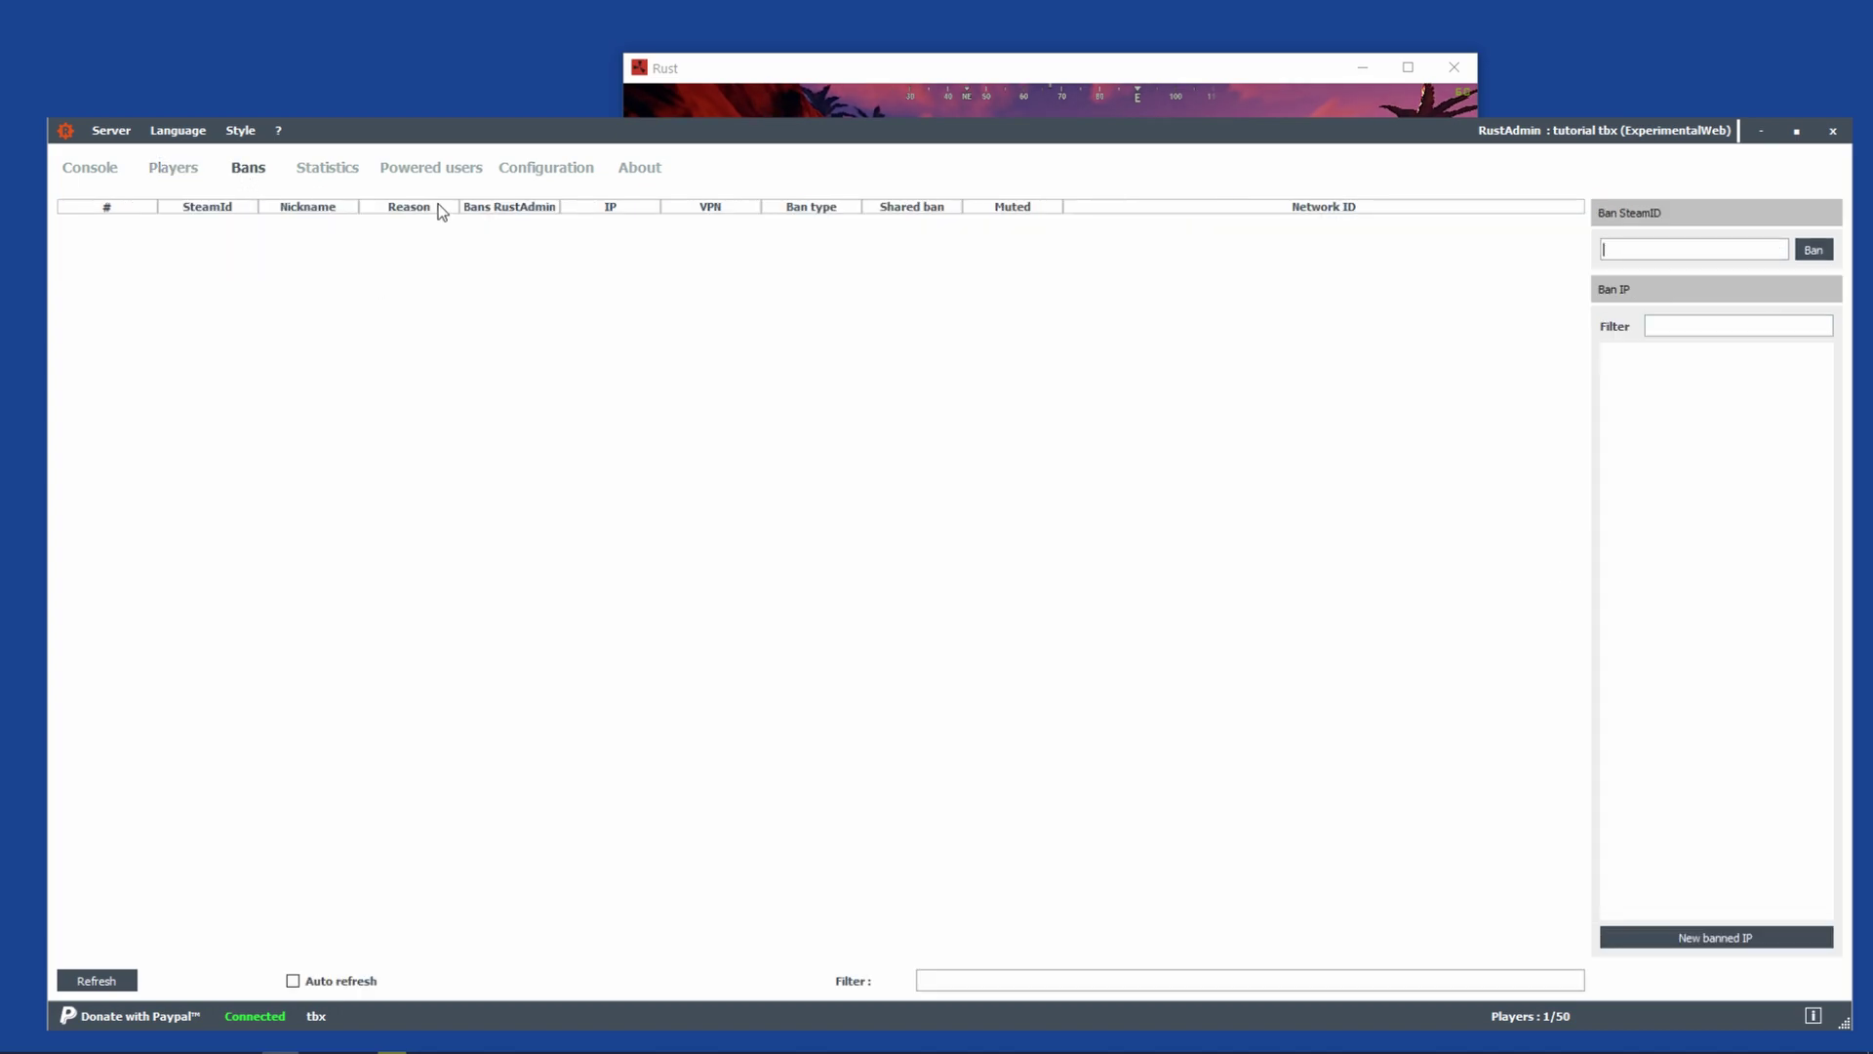
pyautogui.rightClick(1649, 249)
pyautogui.click(1702, 326)
pyautogui.click(1814, 250)
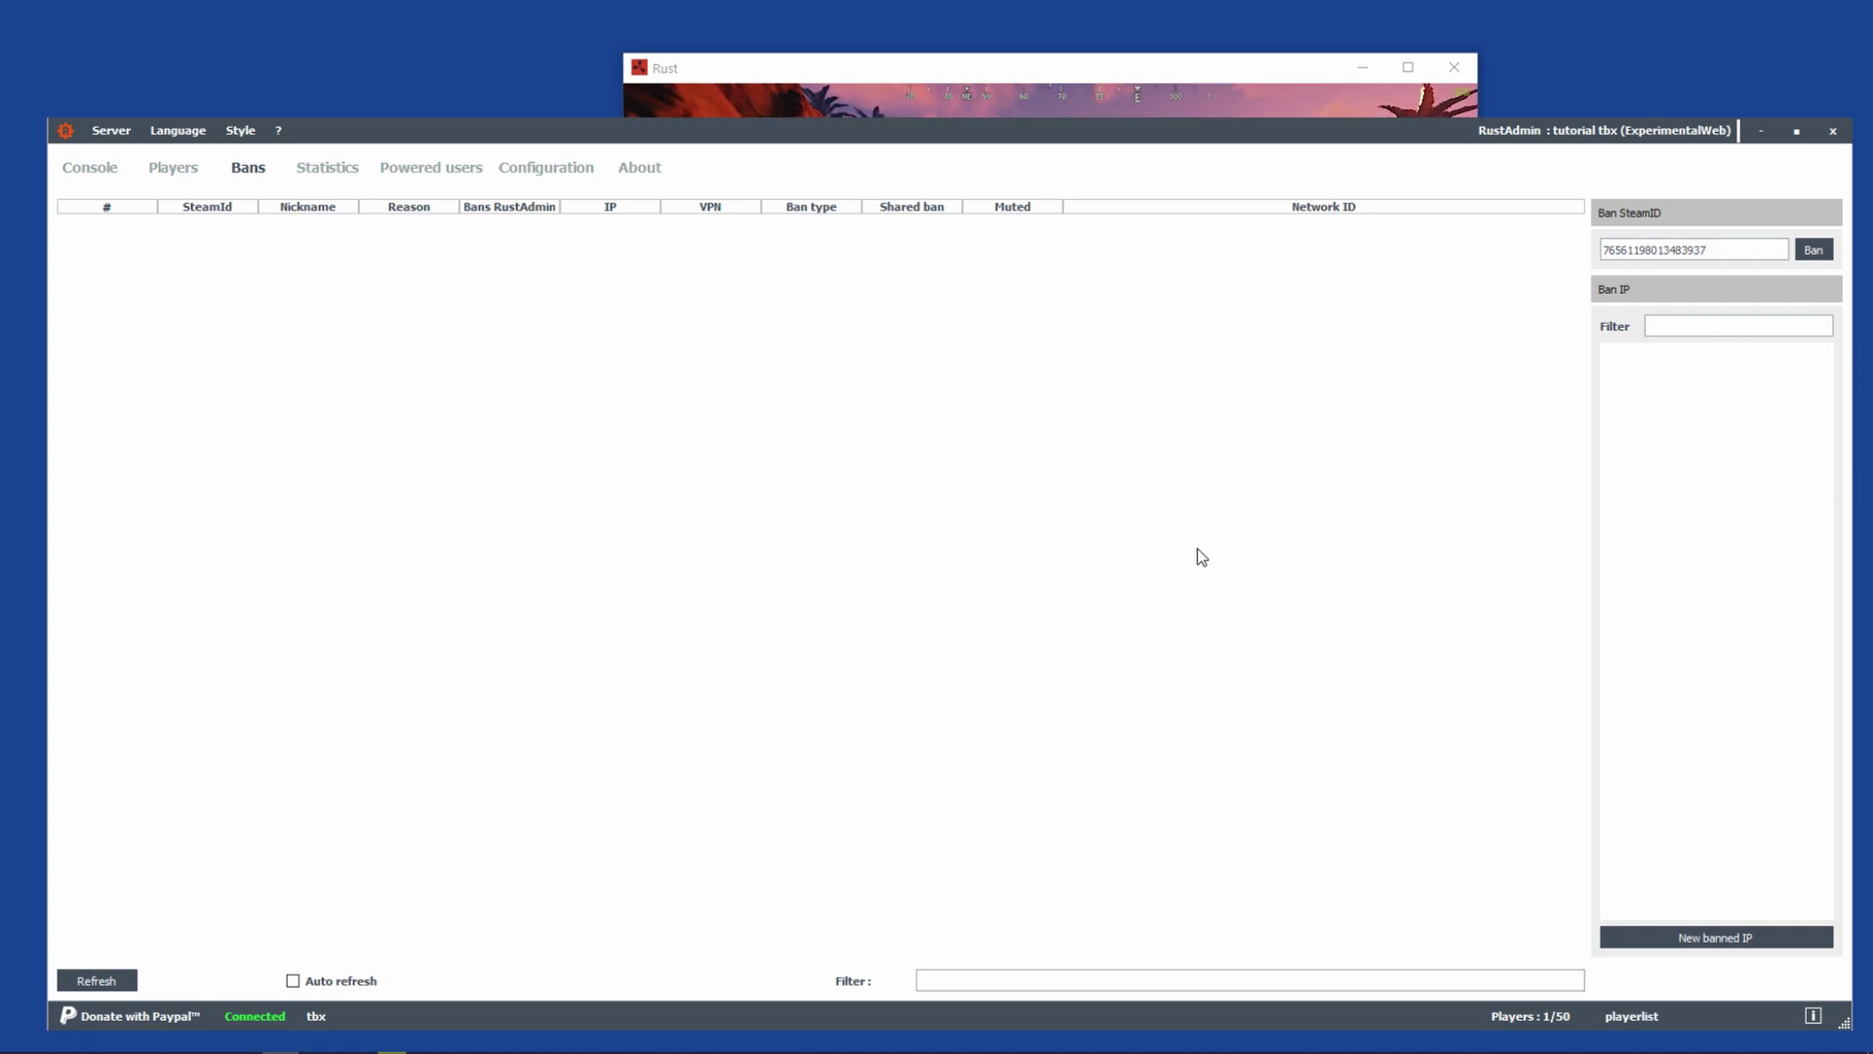
pyautogui.click(1670, 946)
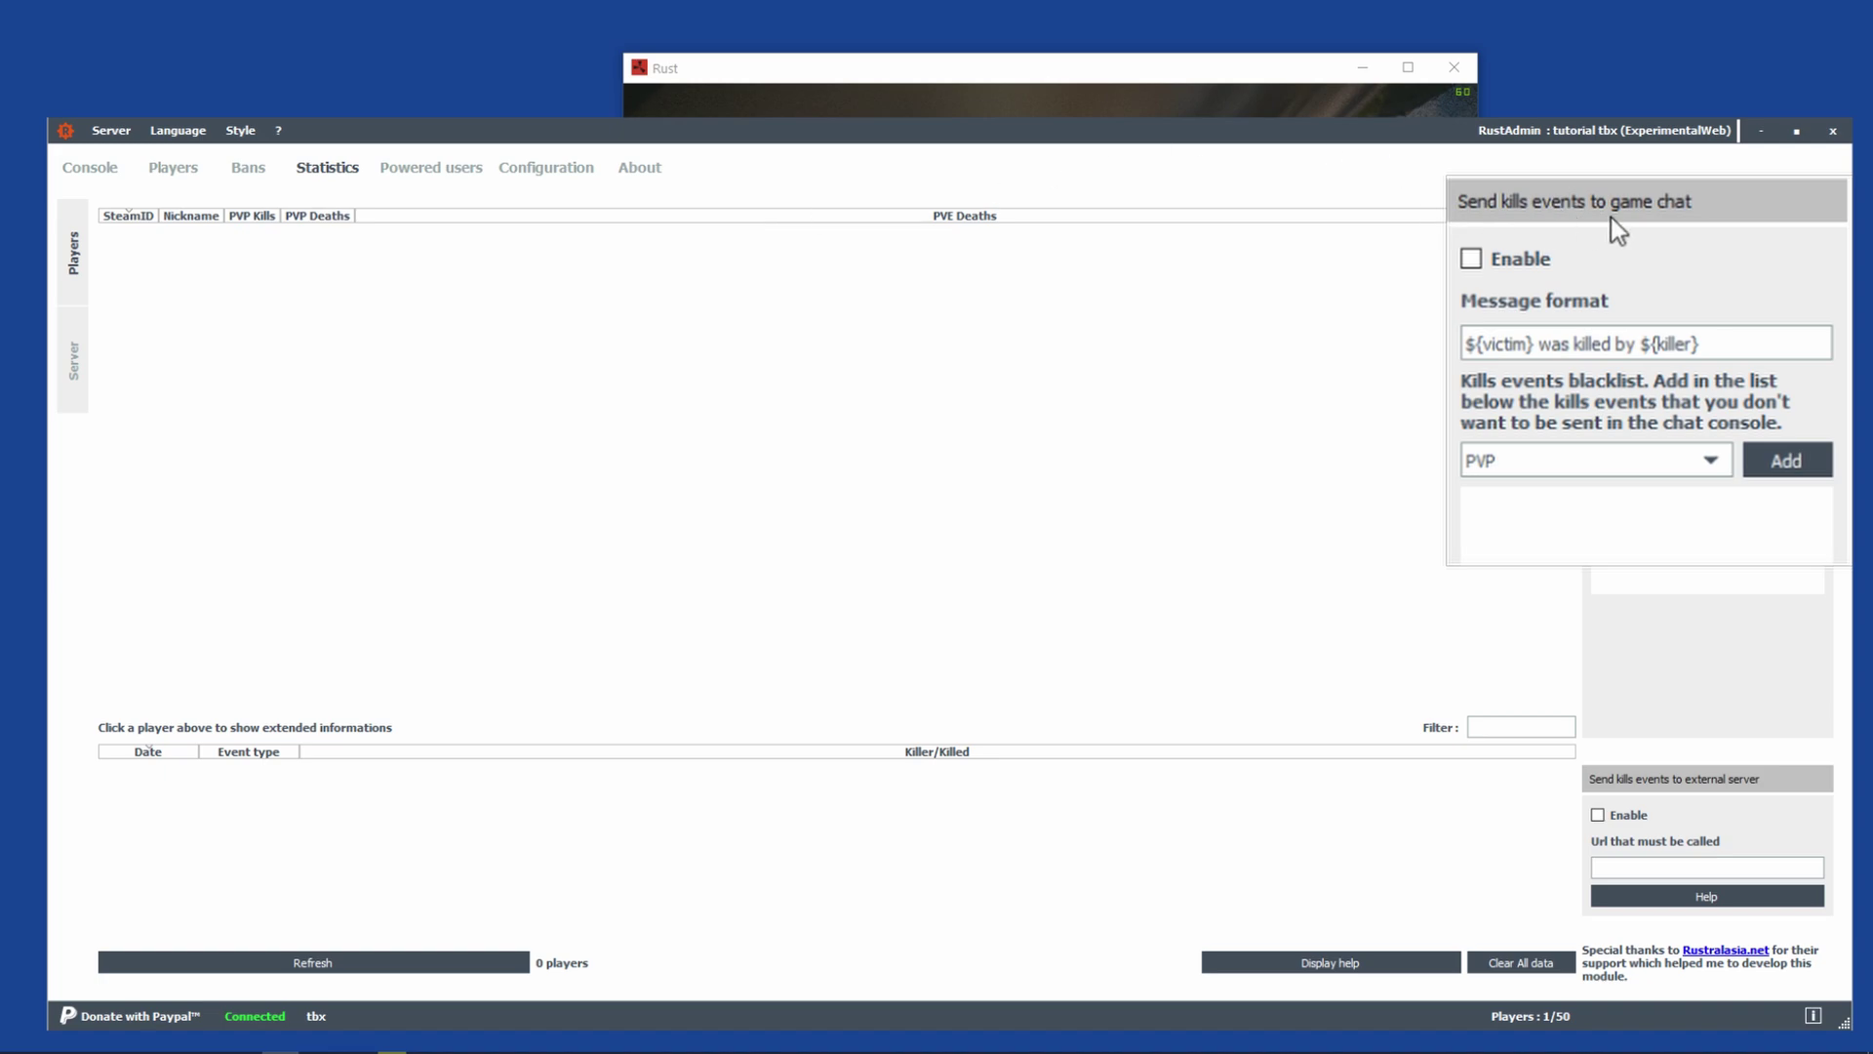
# Try the kill-event chat options, then view the Server side player count chart.
pyautogui.click(1471, 259)
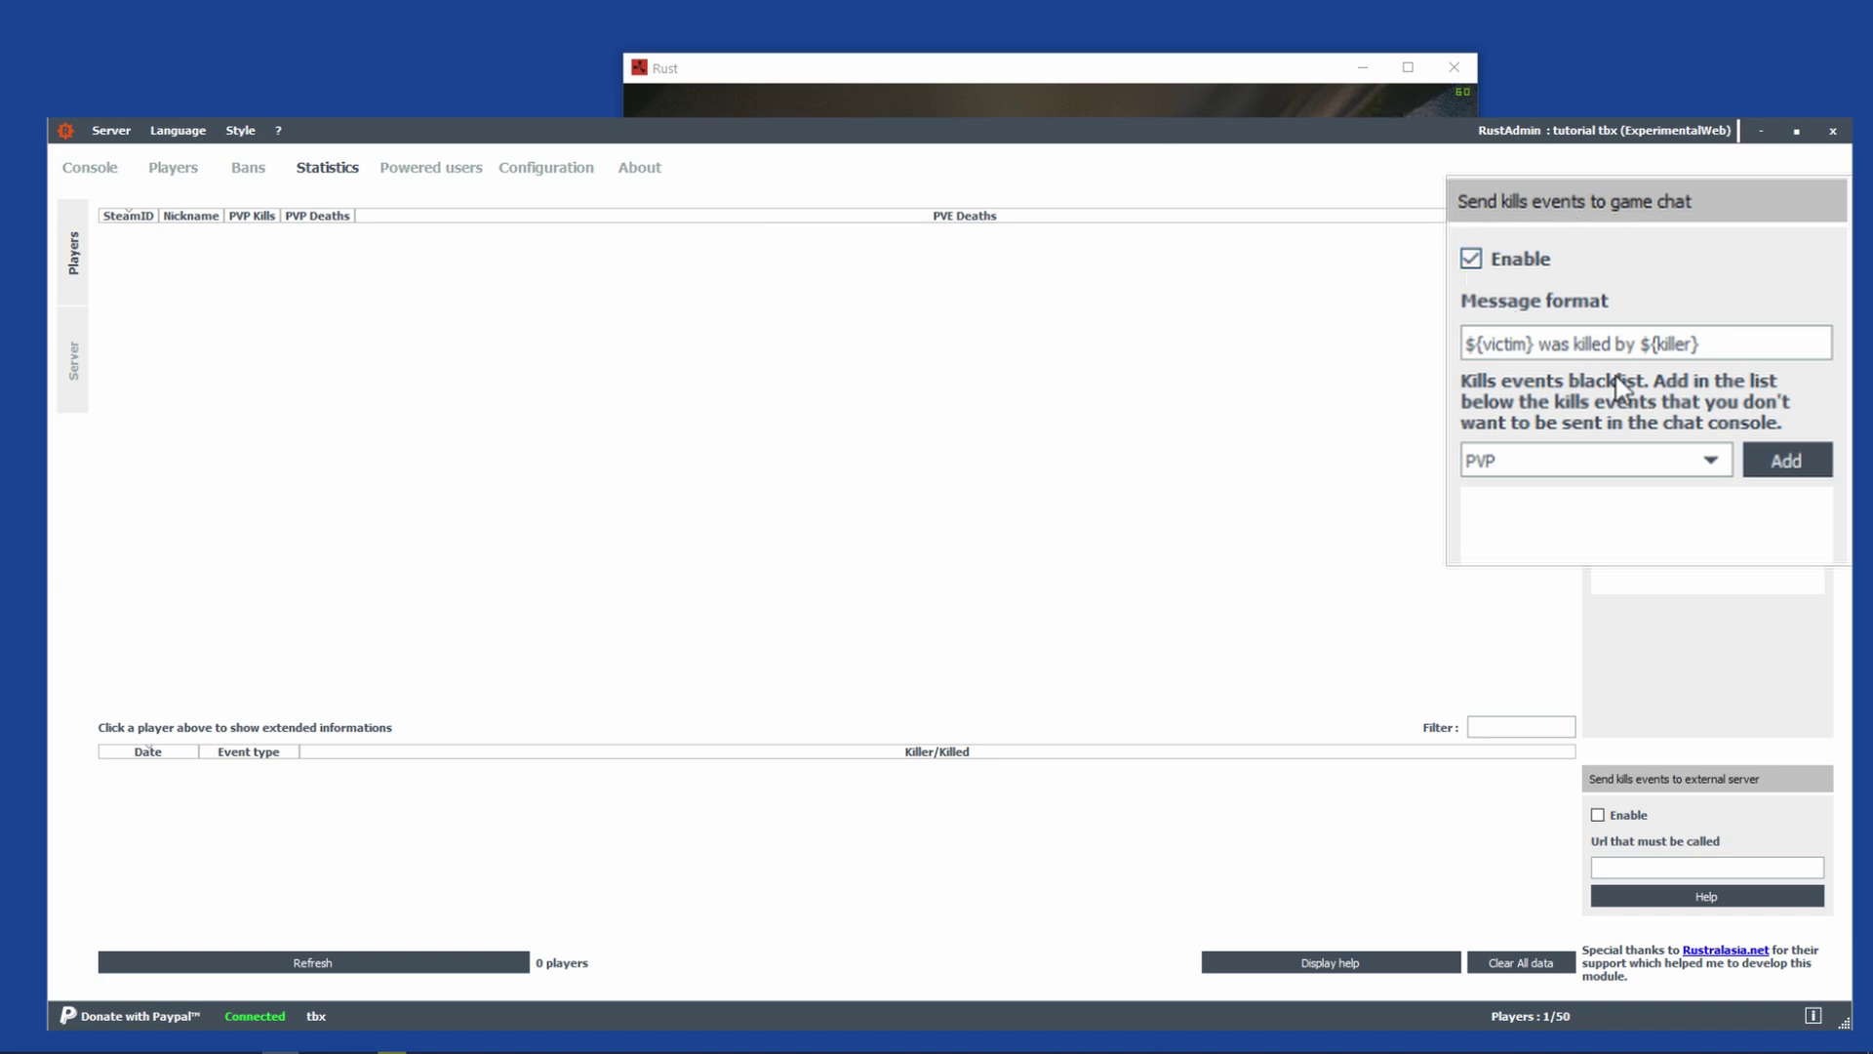
pyautogui.click(1710, 460)
pyautogui.click(1329, 963)
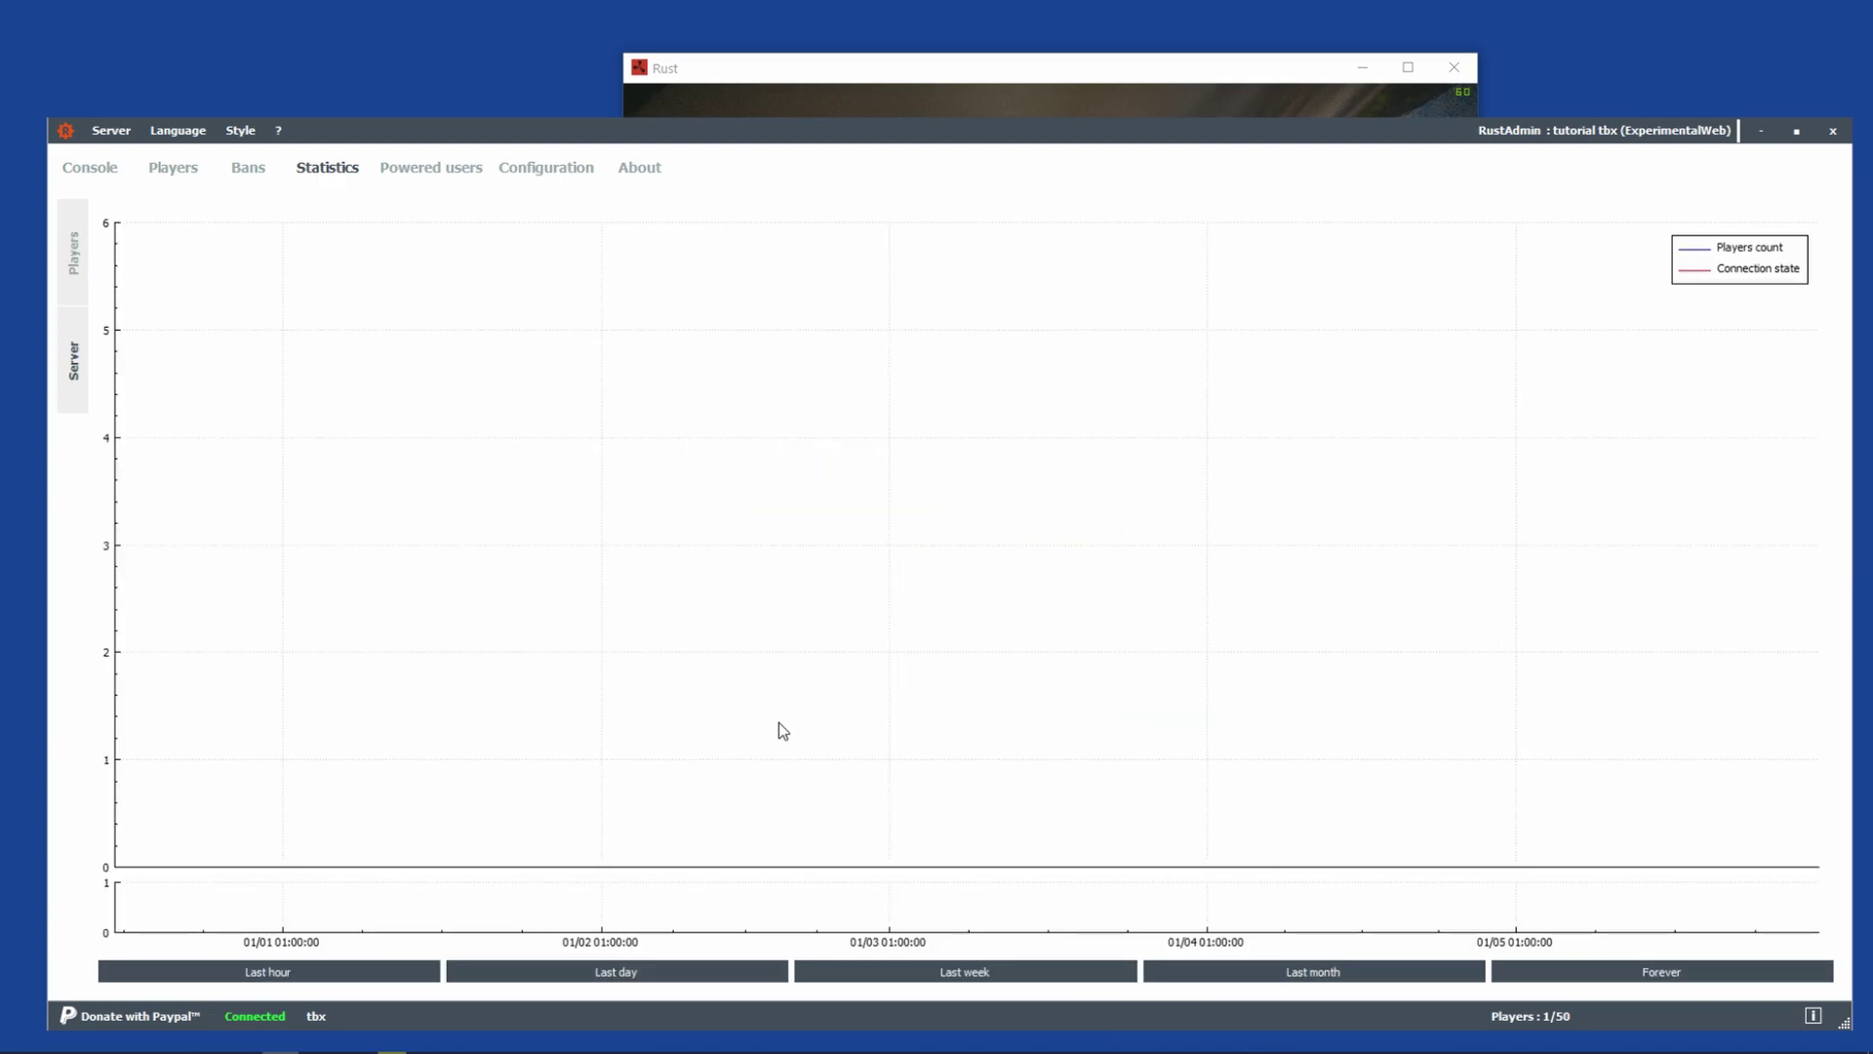
pyautogui.moveTo(776, 718)
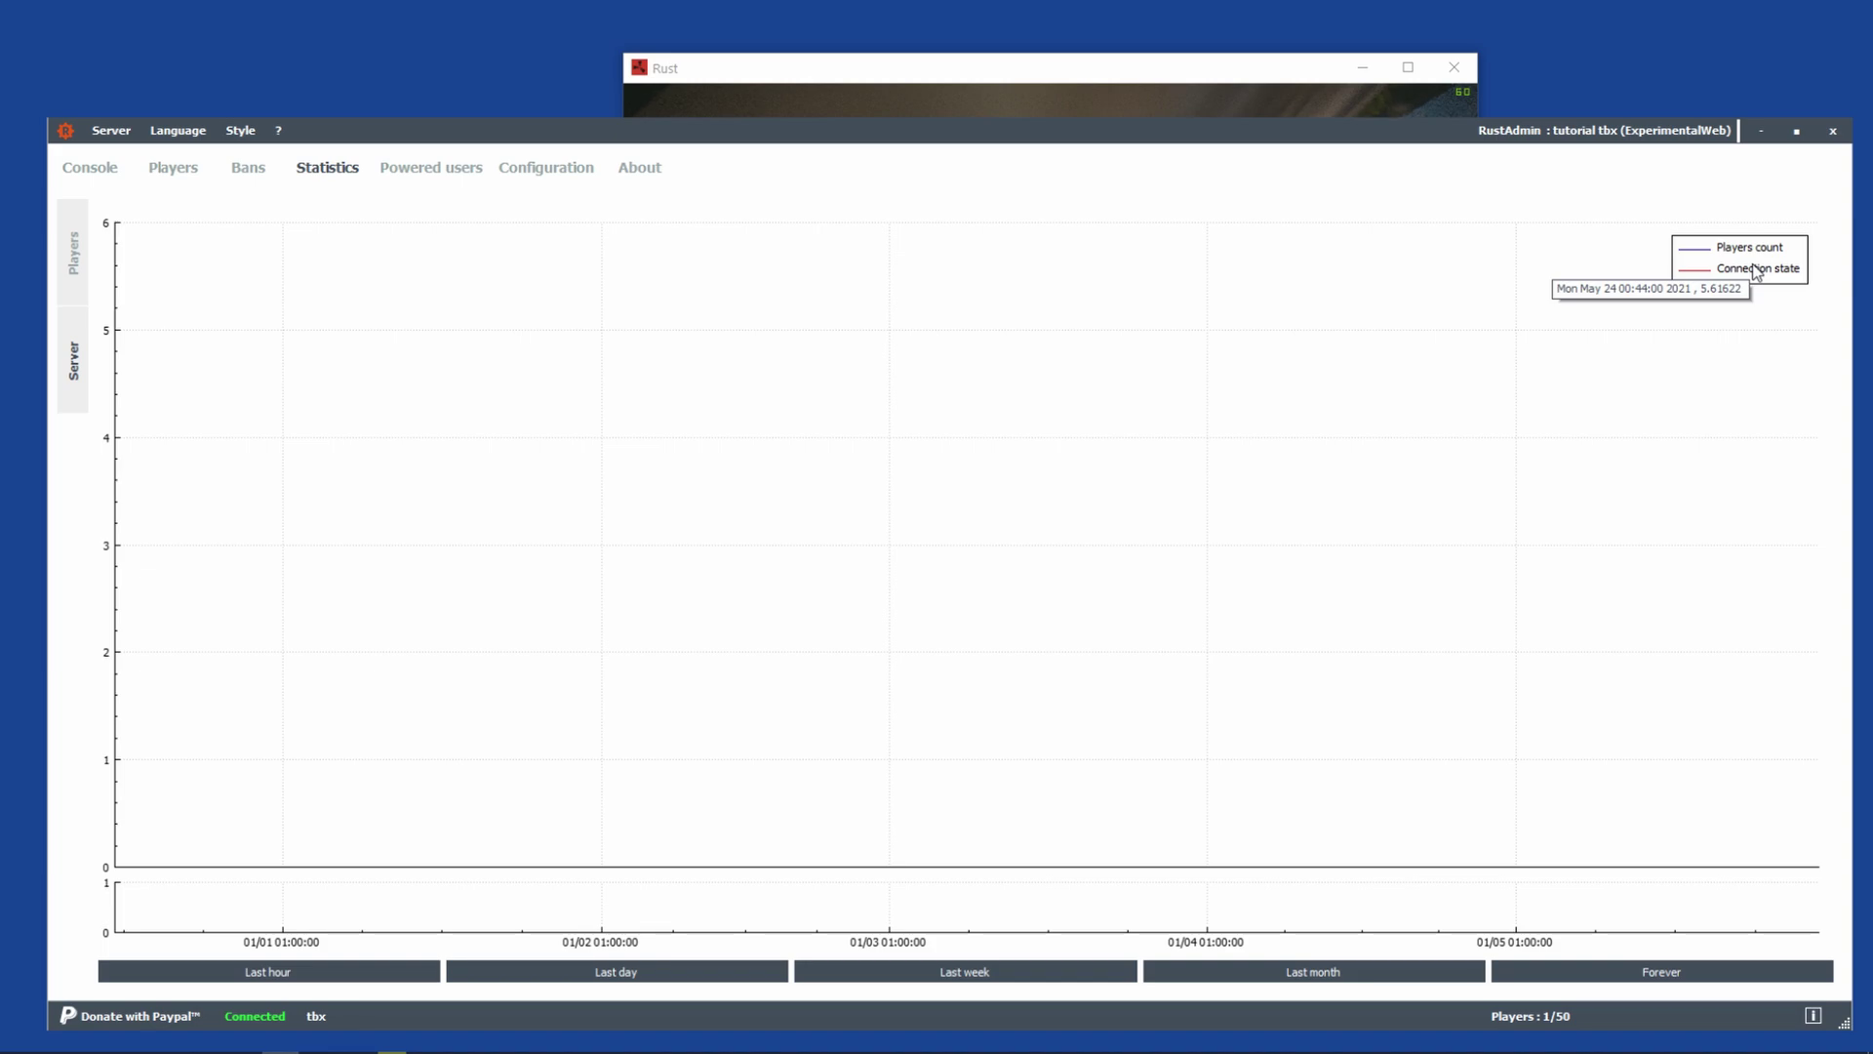
# Open Powered users and dismiss its help message with OK.
pyautogui.click(443, 168)
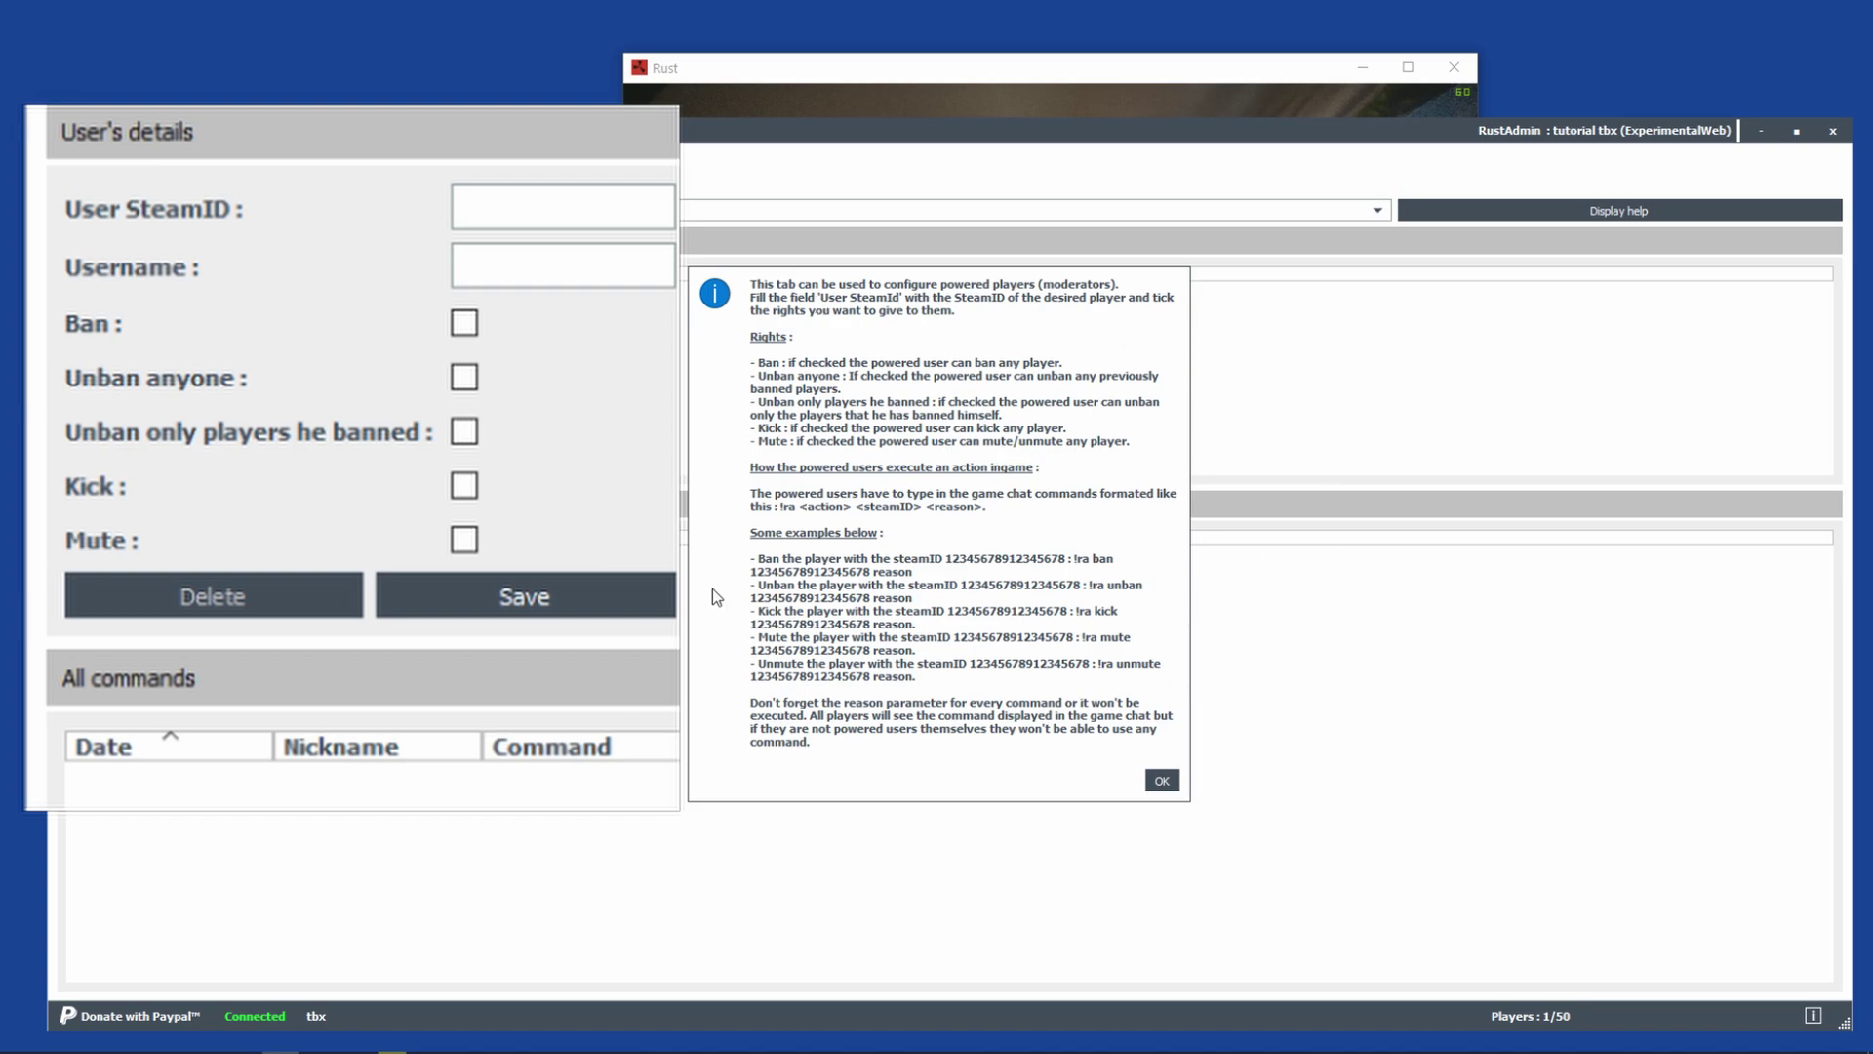
pyautogui.click(1163, 781)
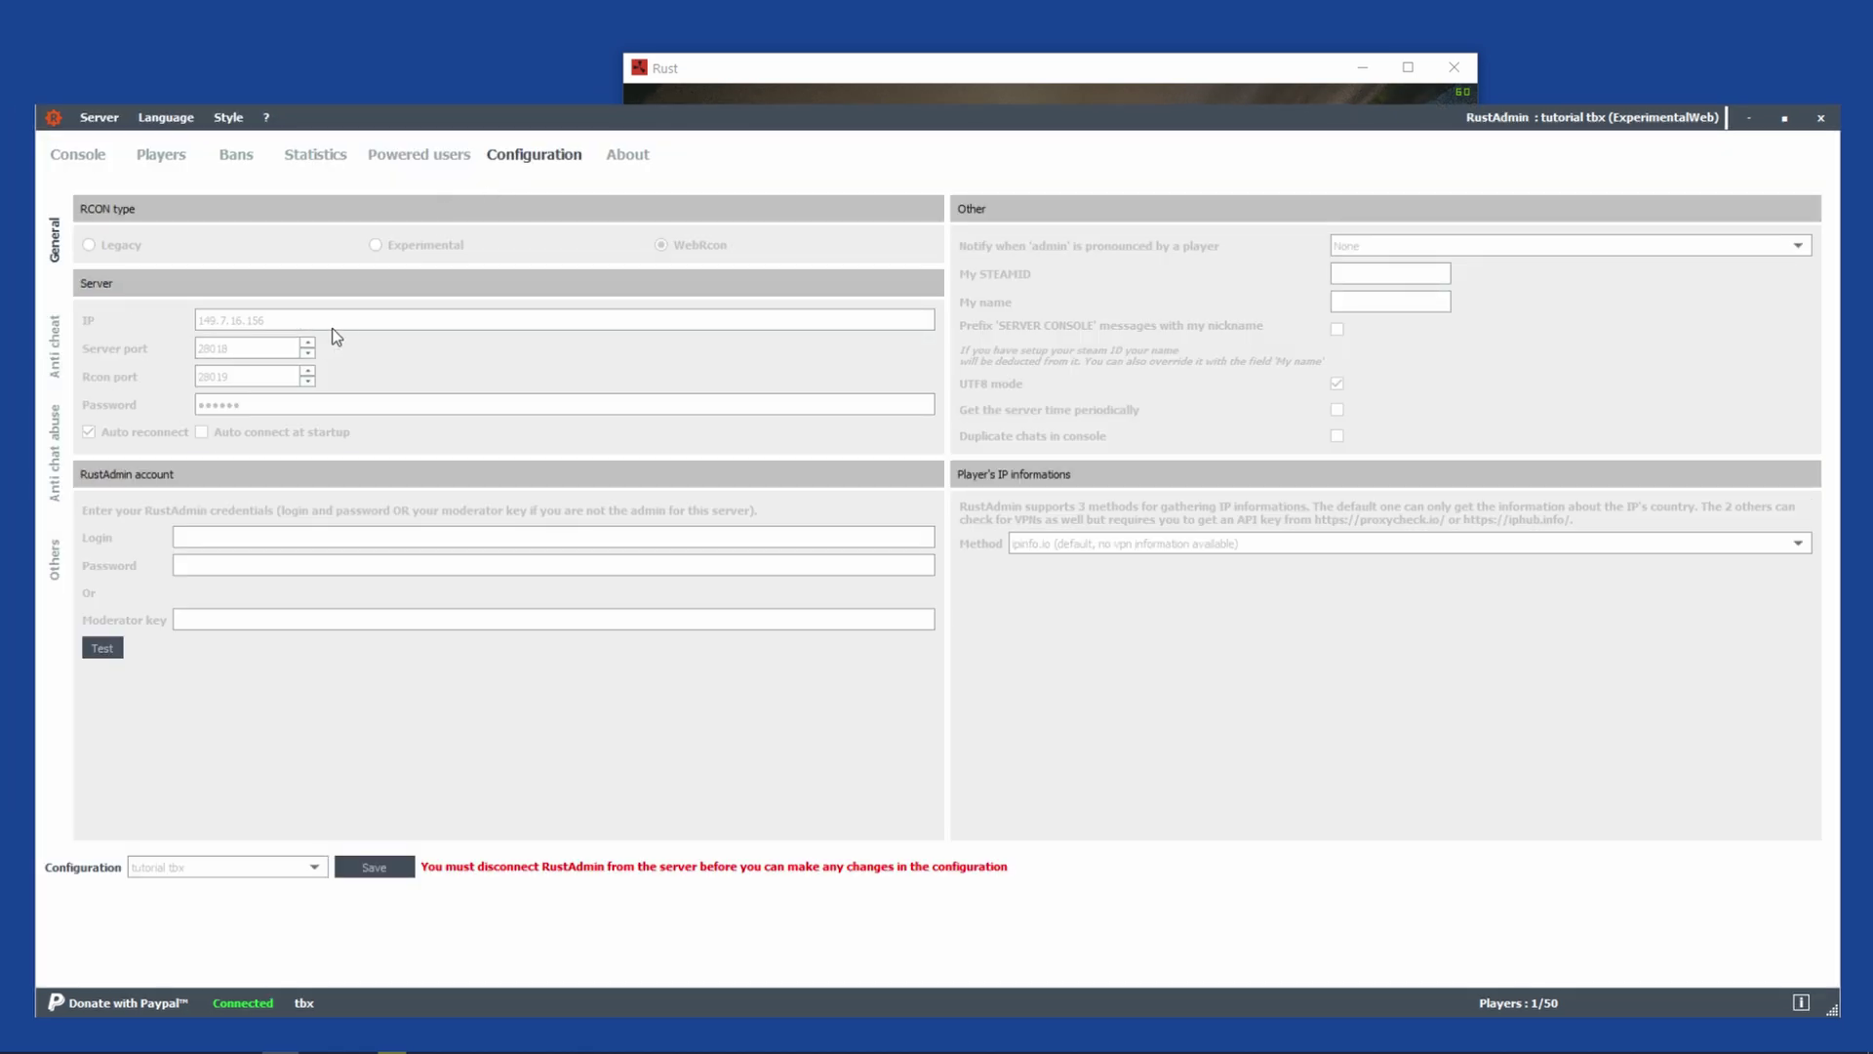
# Disconnect via Server > Disconnect and enable Anti unauthorised admins on the Anti cheat tab.
pyautogui.click(57, 357)
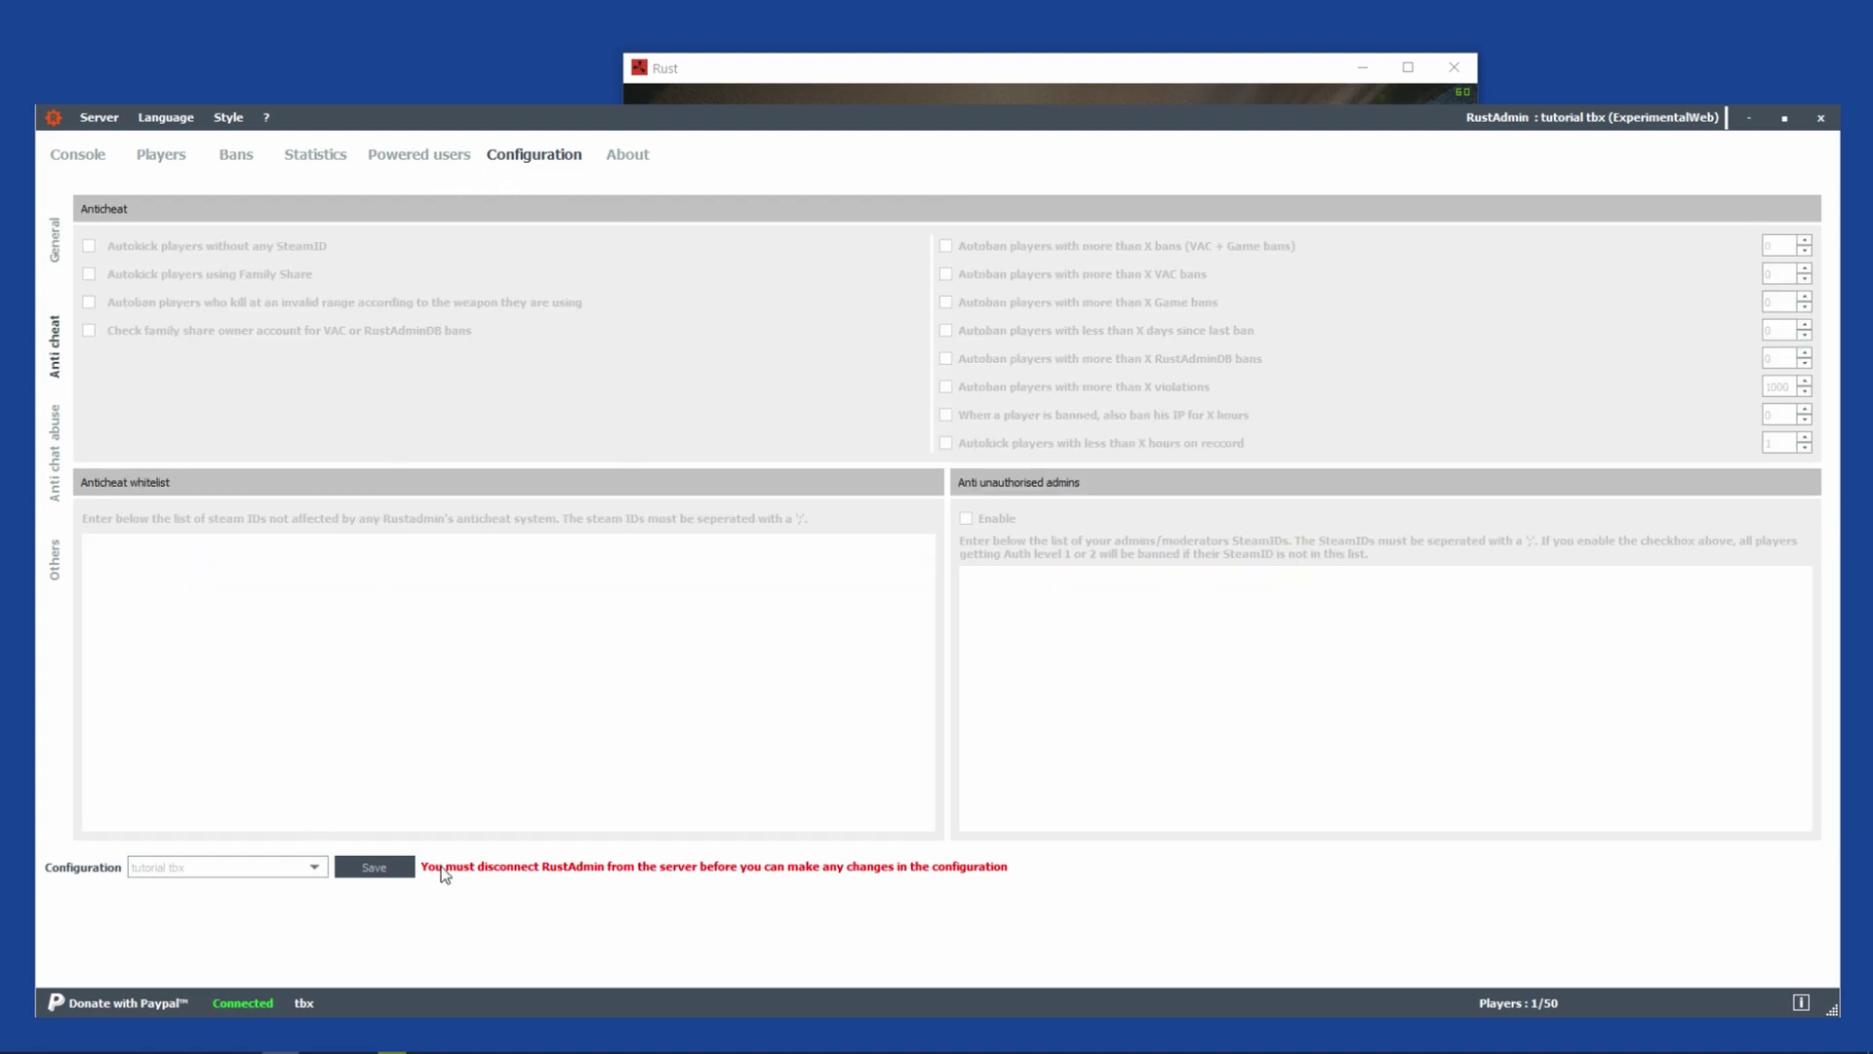
pyautogui.click(157, 121)
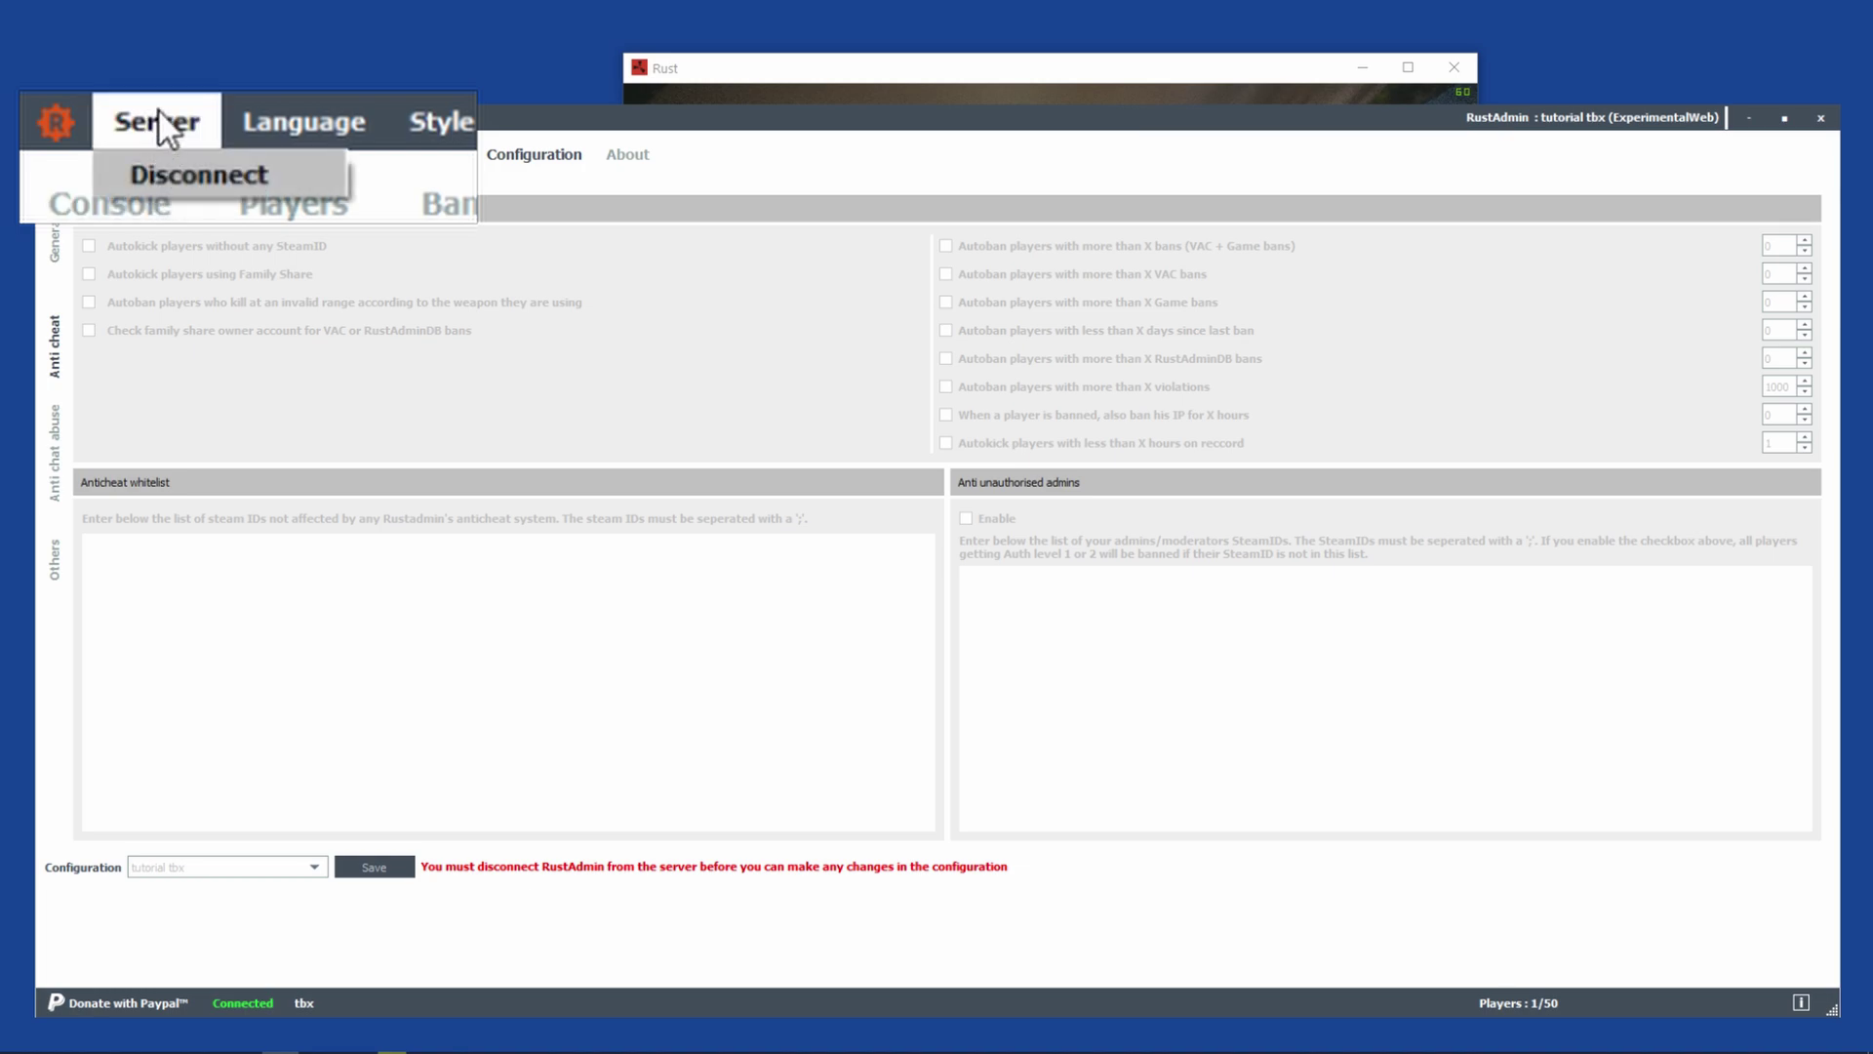
pyautogui.click(179, 172)
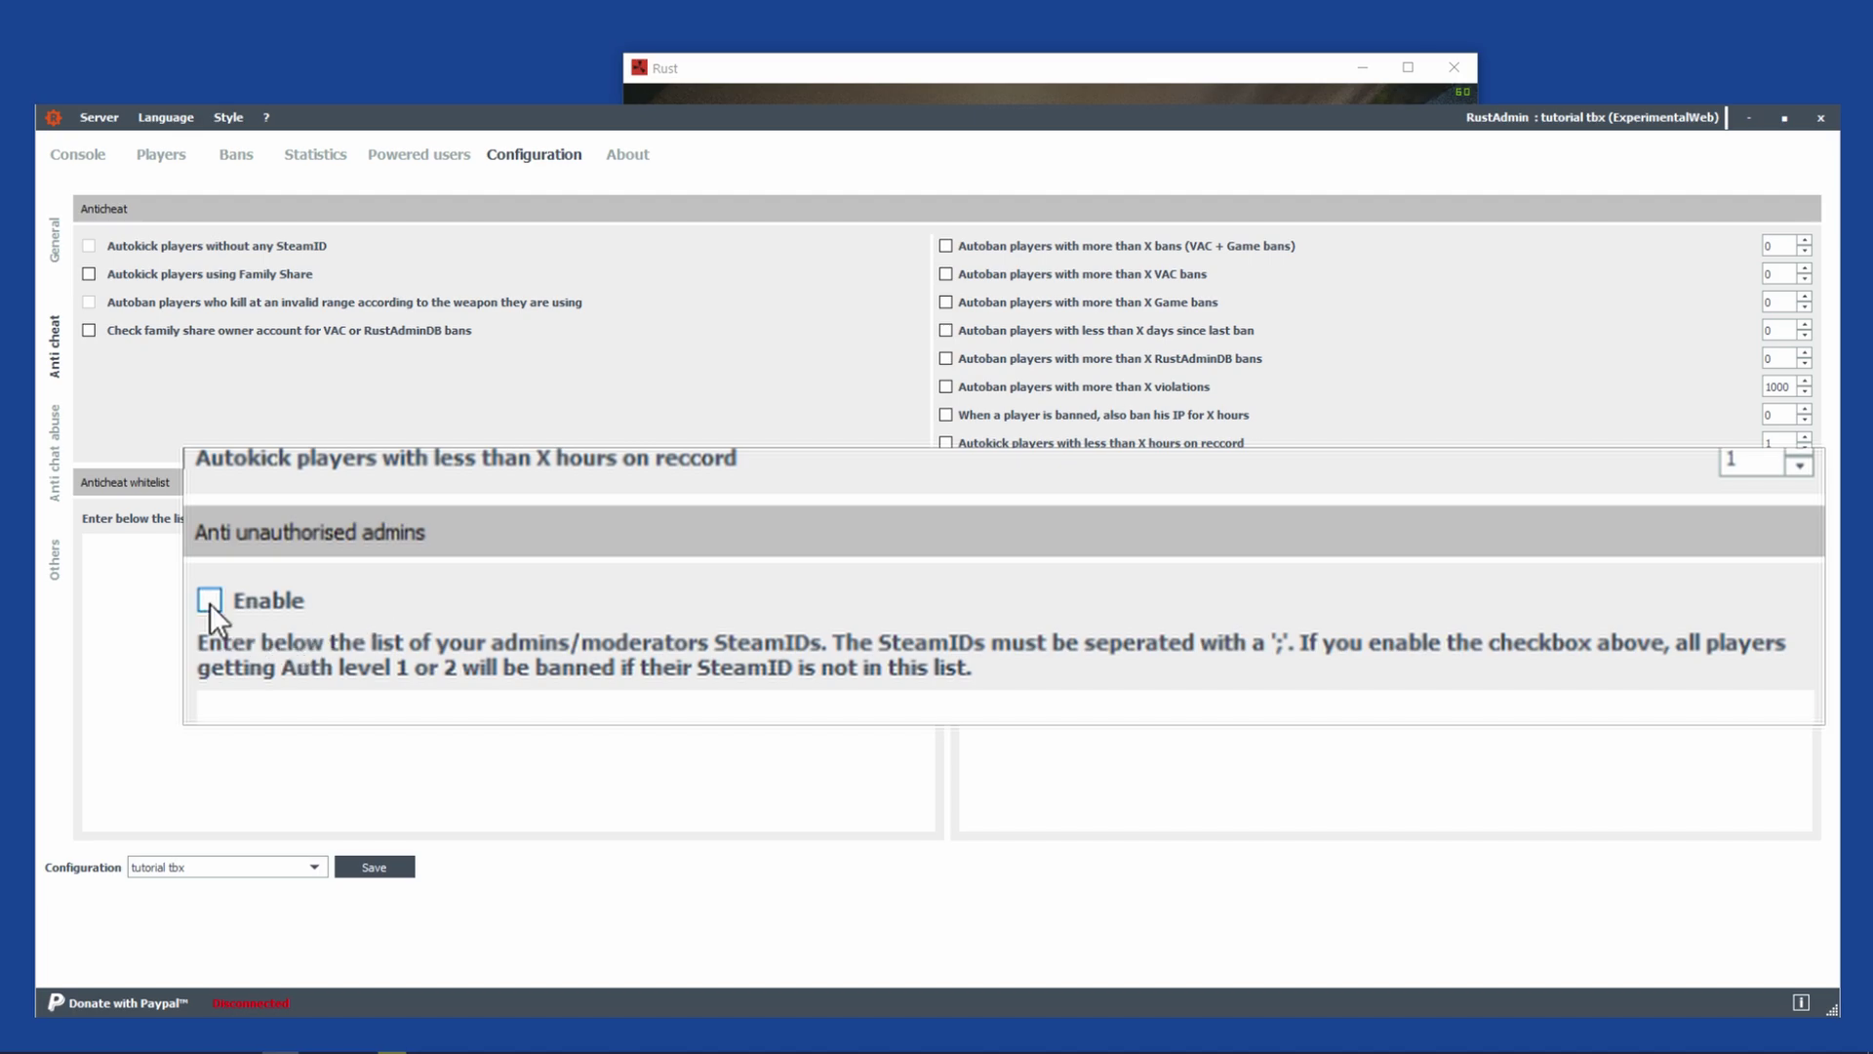
pyautogui.click(209, 603)
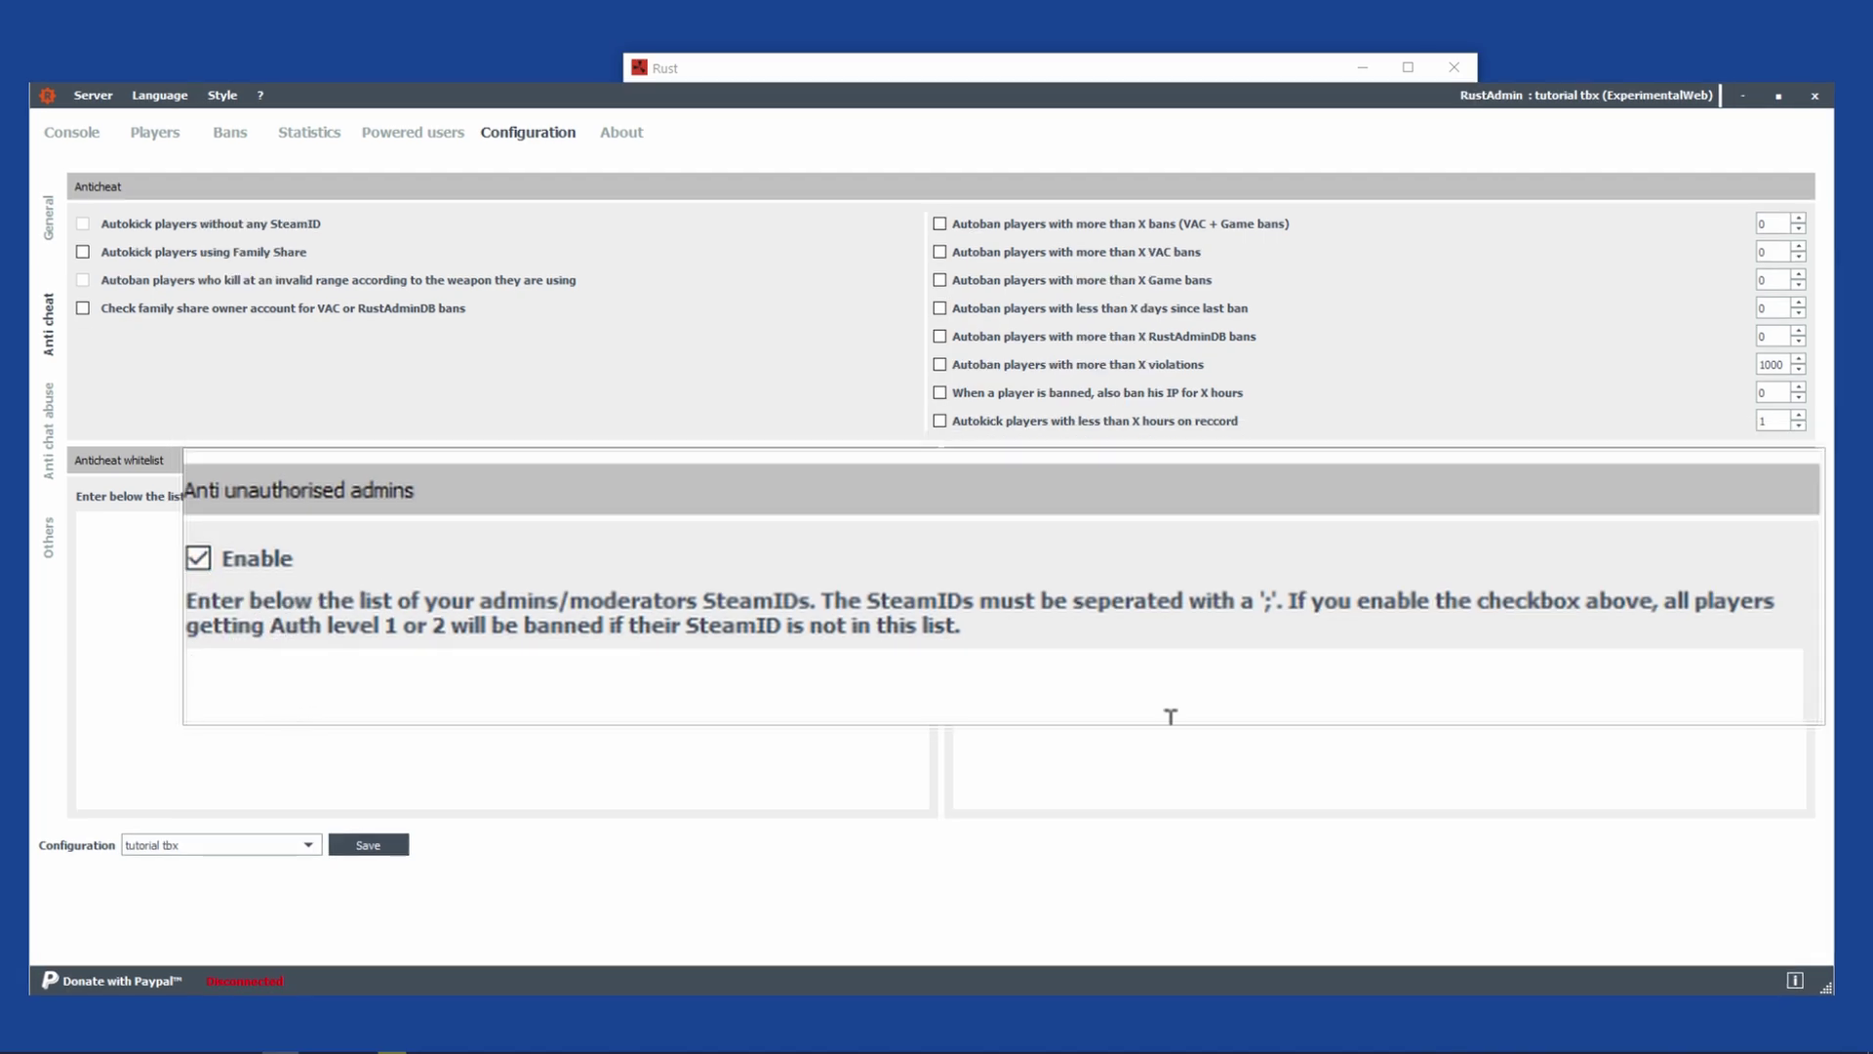
pyautogui.click(1171, 716)
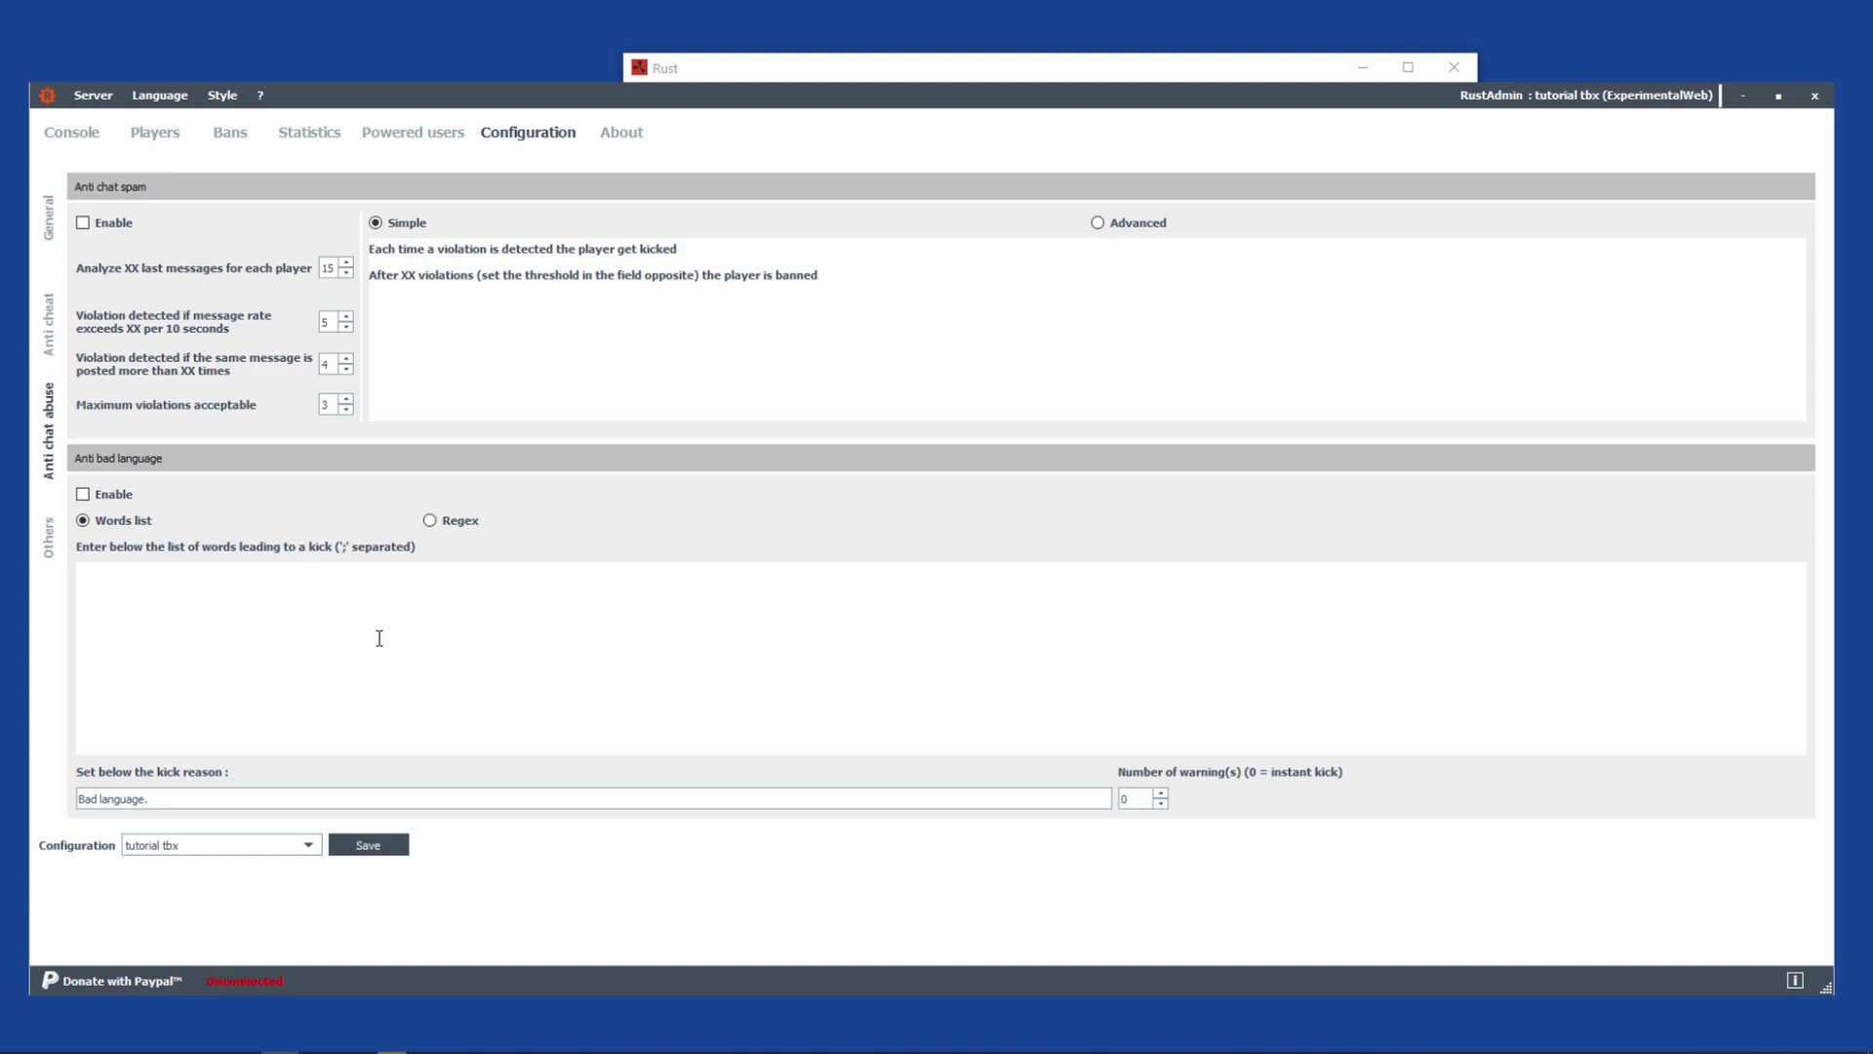
# Toggle anti chat spam between Simple and Advanced, leaving Advanced selected.
pyautogui.click(1098, 223)
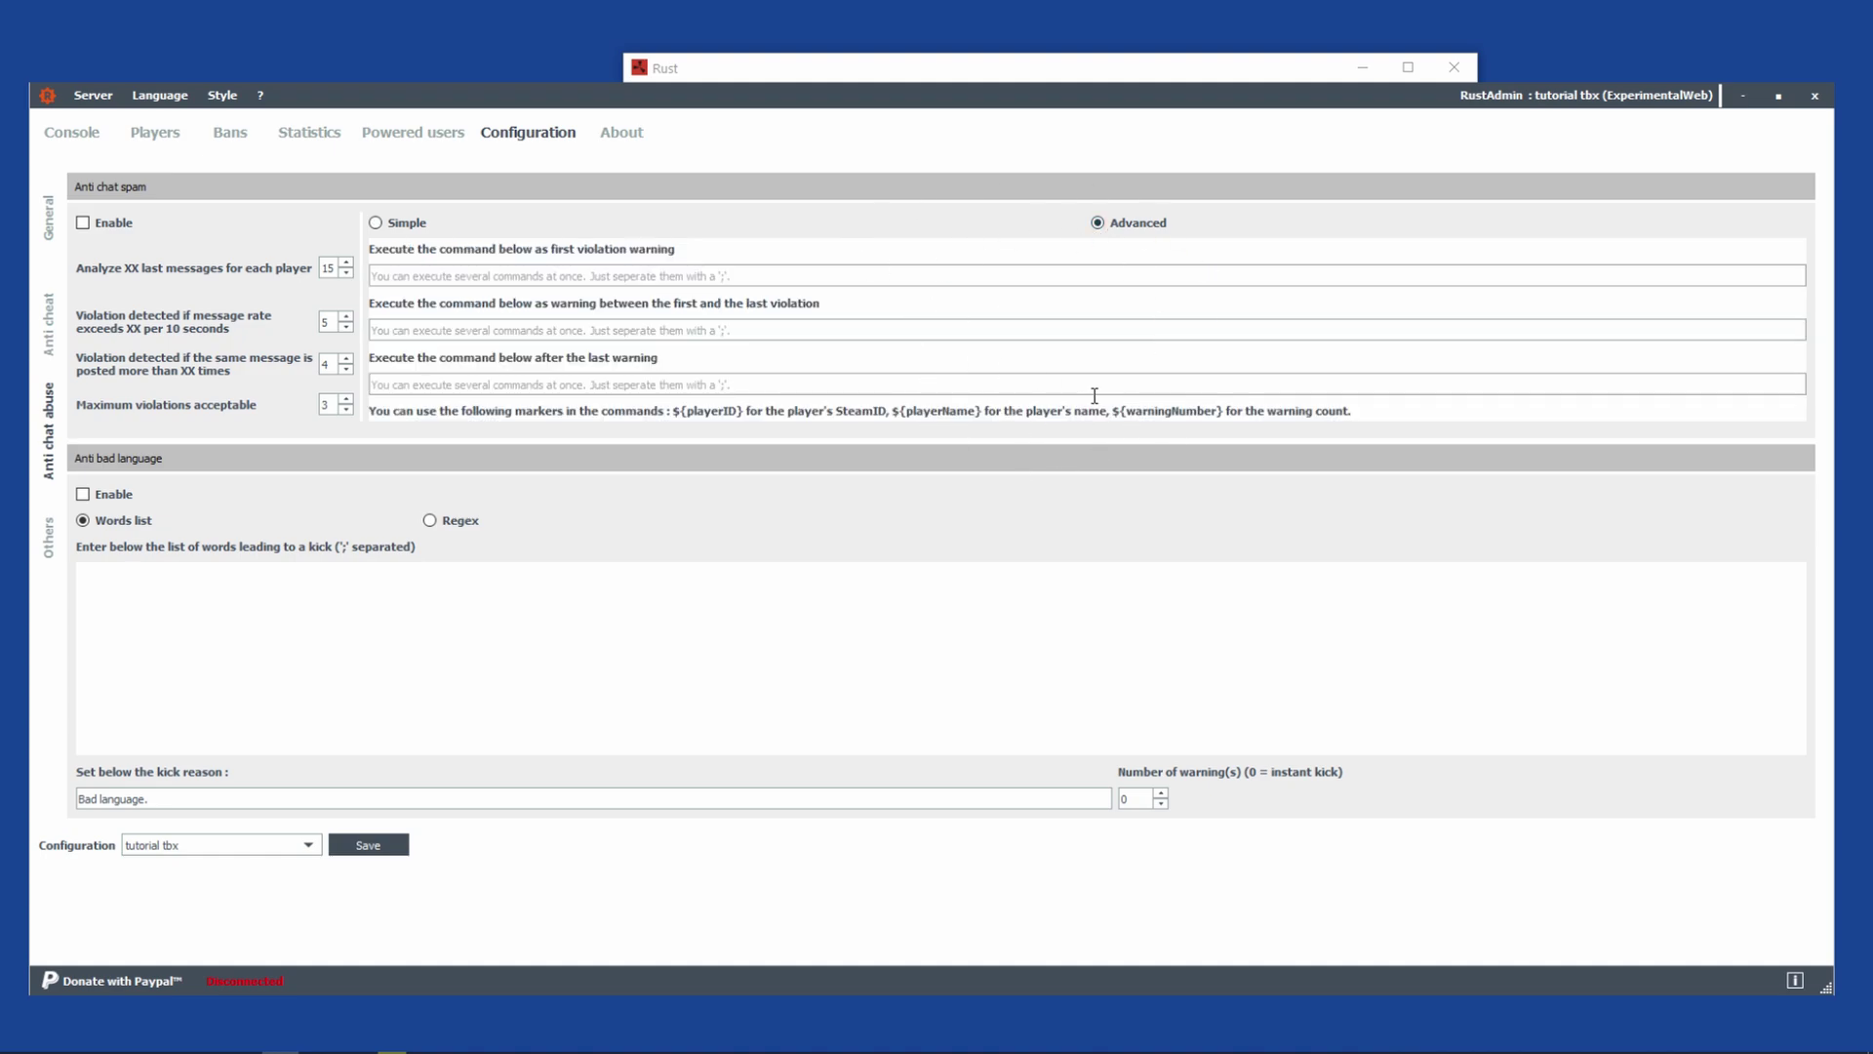
pyautogui.press('Up')
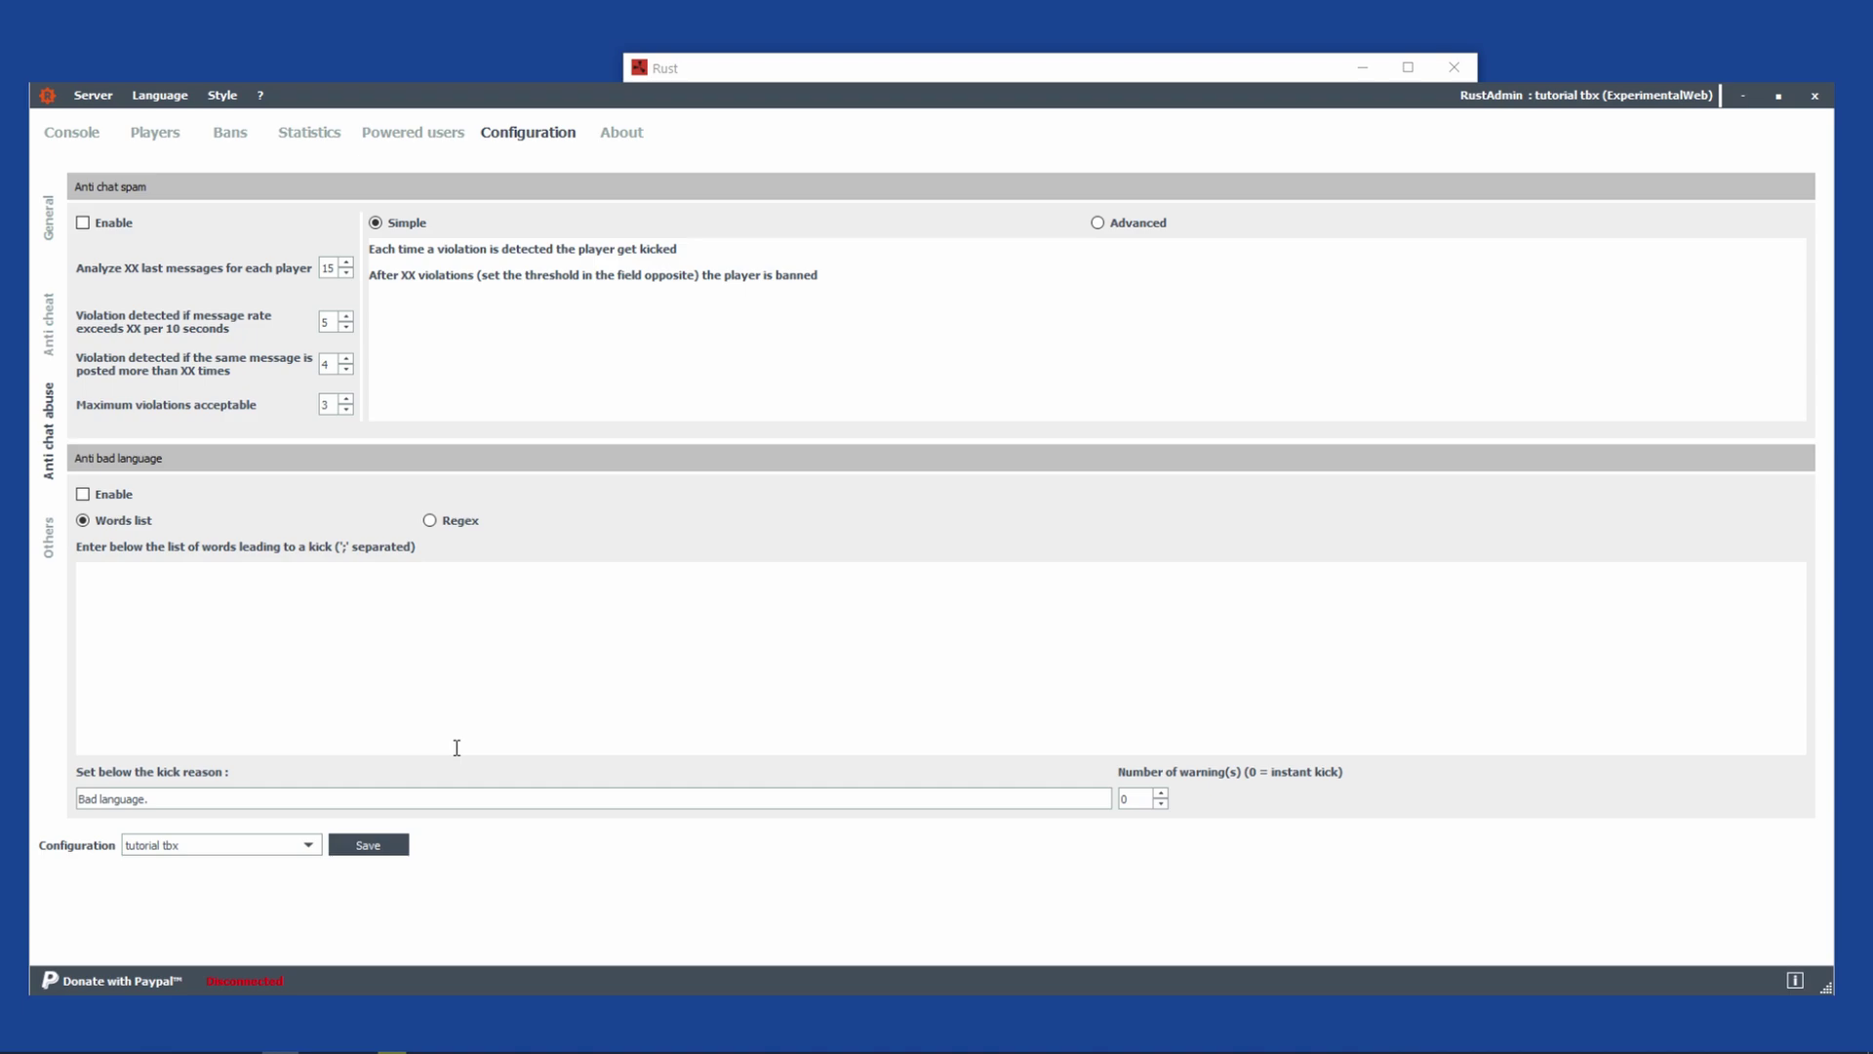
pyautogui.press('Down')
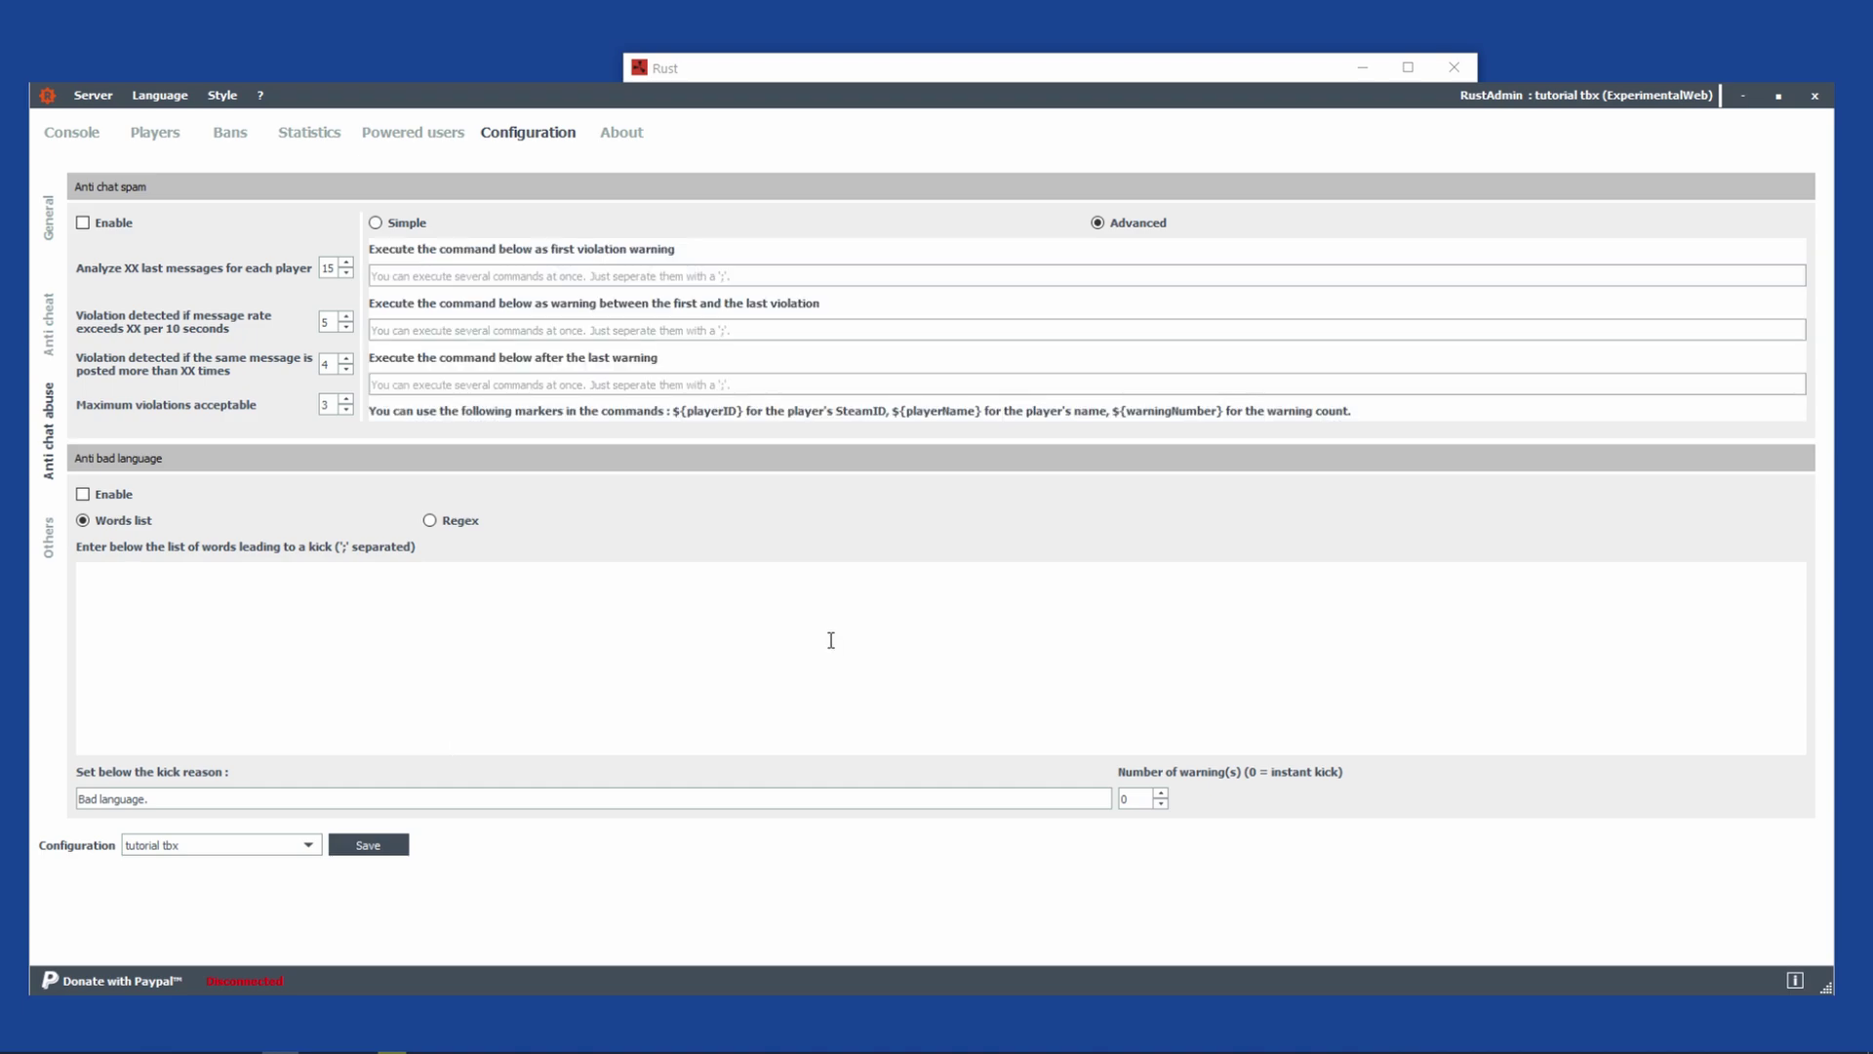